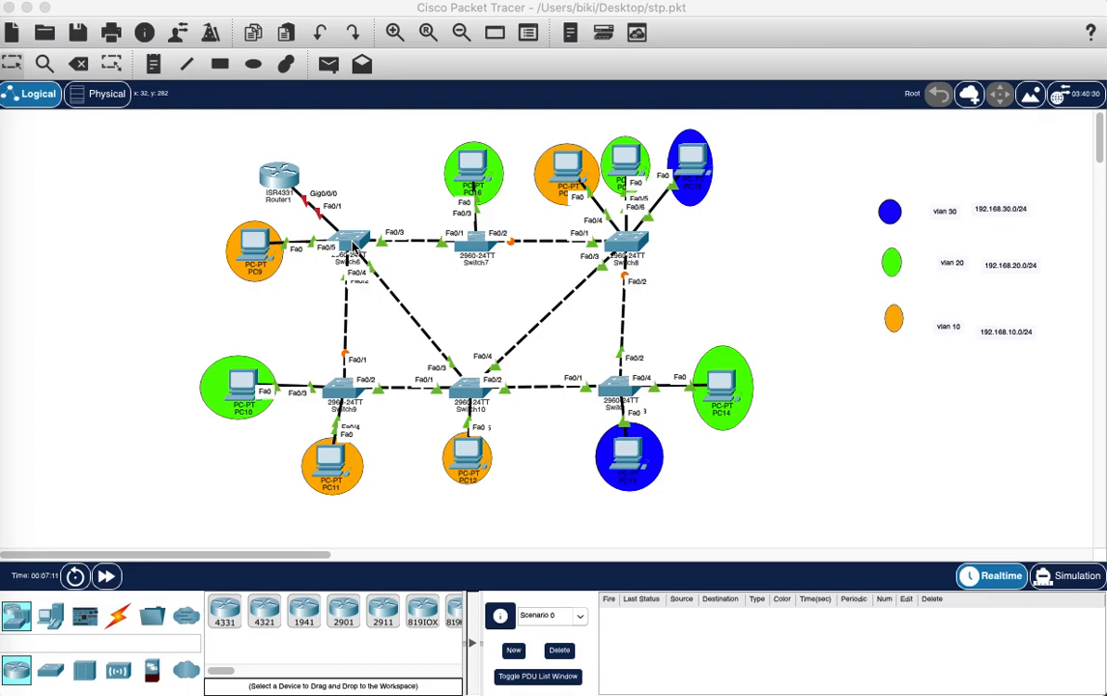
Open the command line interface of Switch6 and bring up its command prompt.
click(354, 247)
click(354, 248)
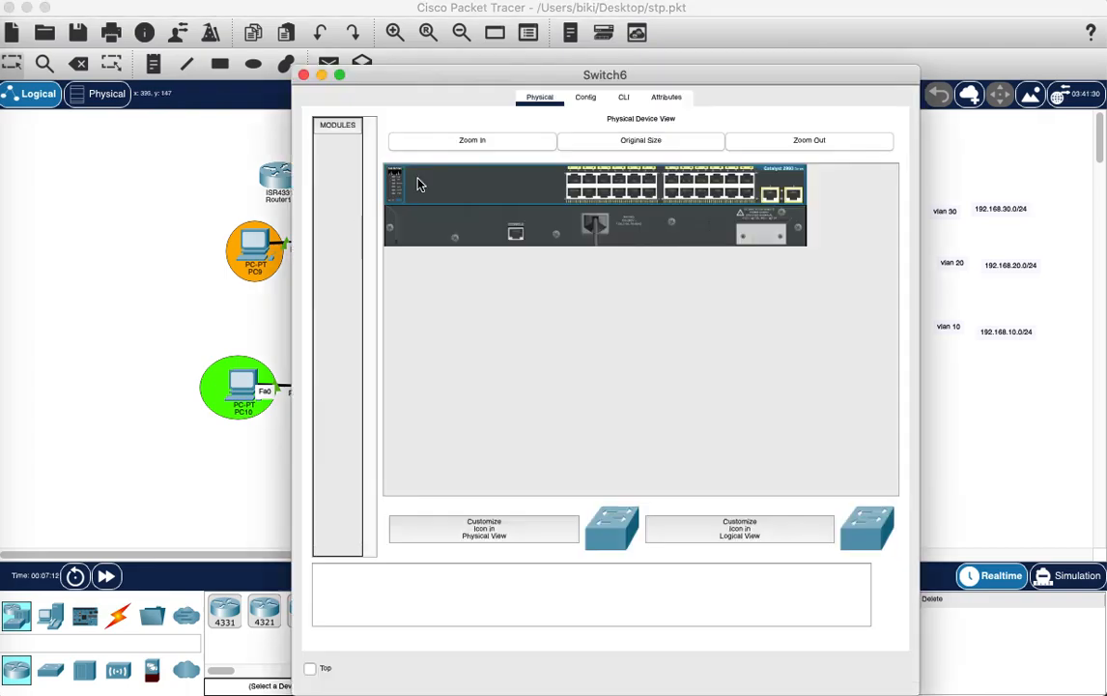
click(622, 99)
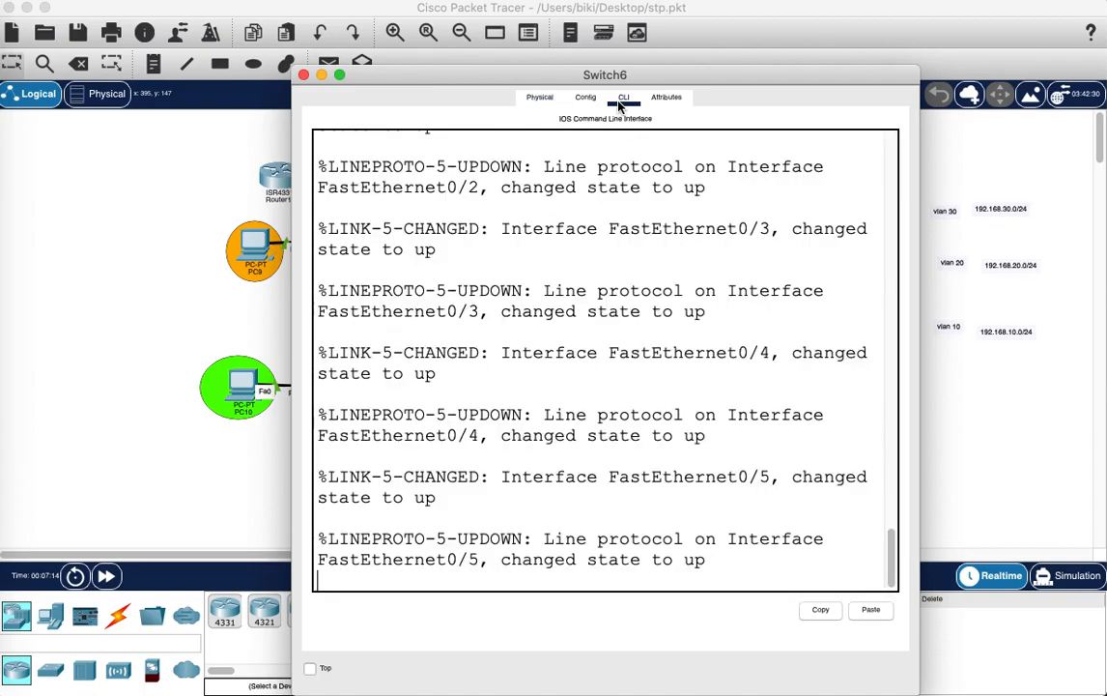
click(560, 579)
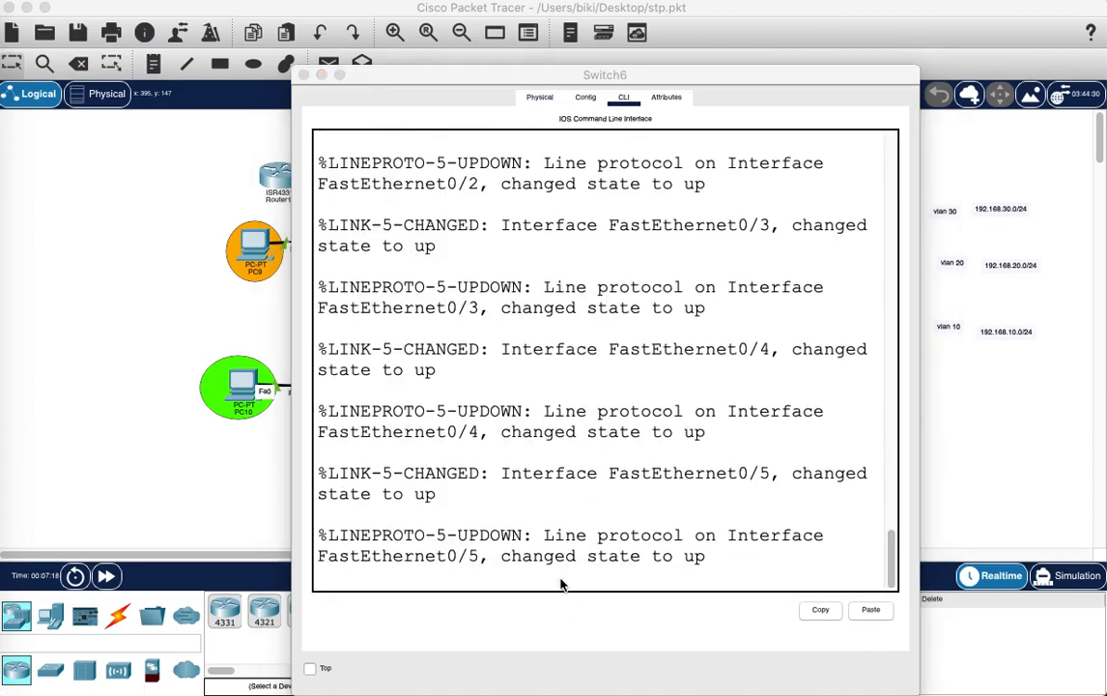
click(576, 583)
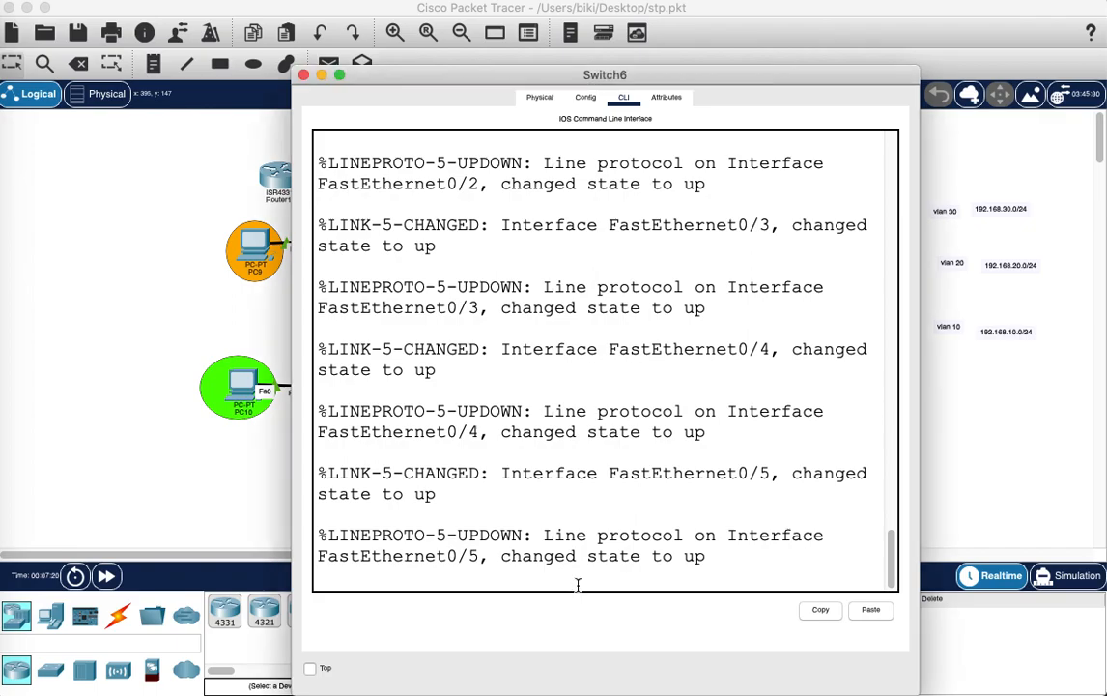
key(Return)
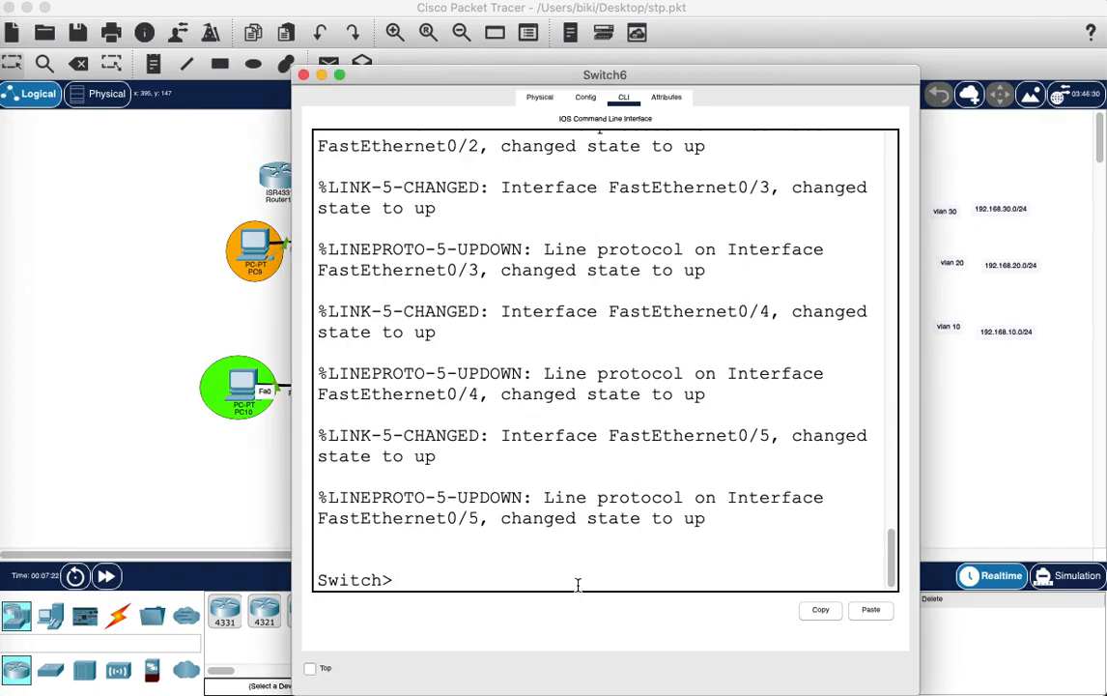
Enter privileged mode with en and global configuration mode with config t on Switch6.
text(en)
key(Return)
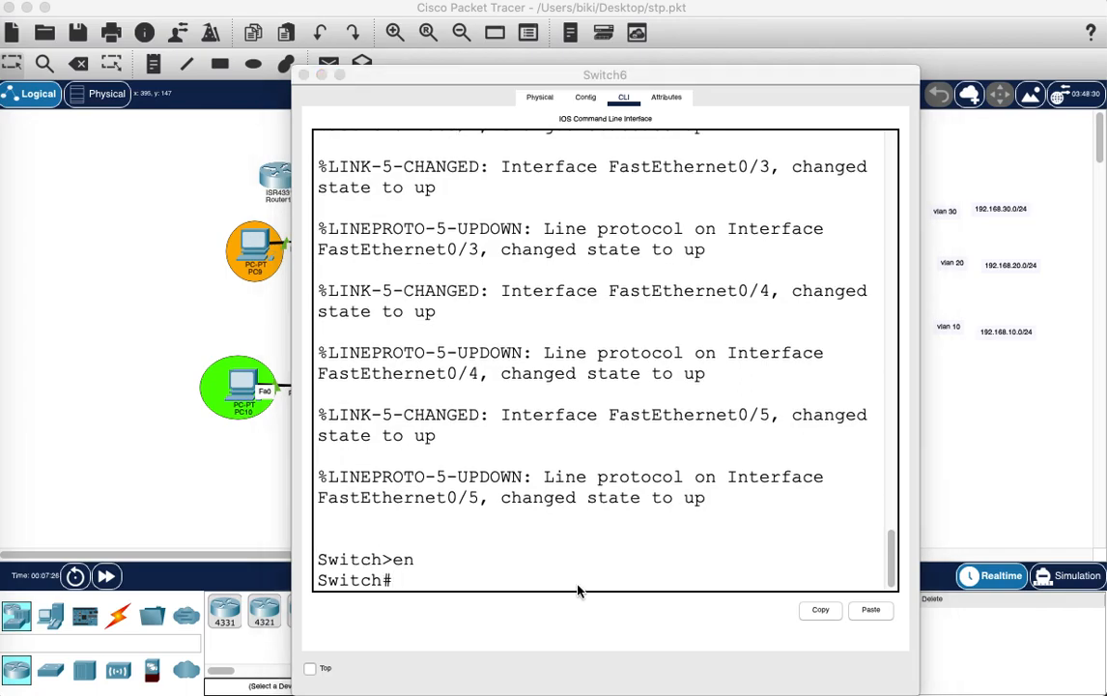
click(587, 585)
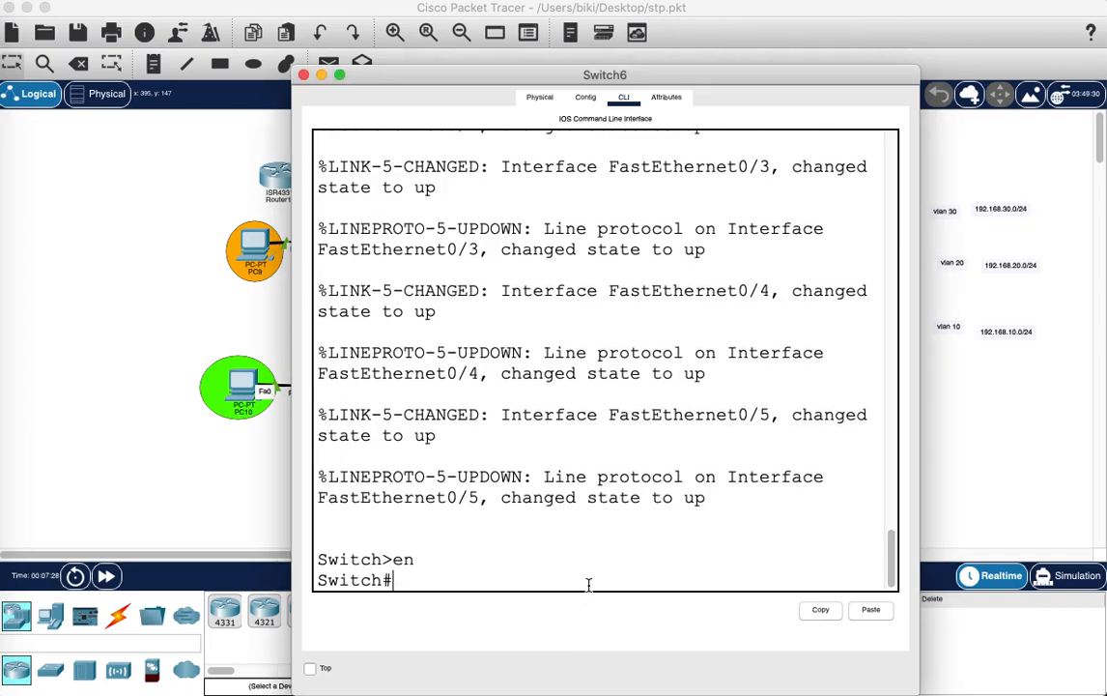
text(config t)
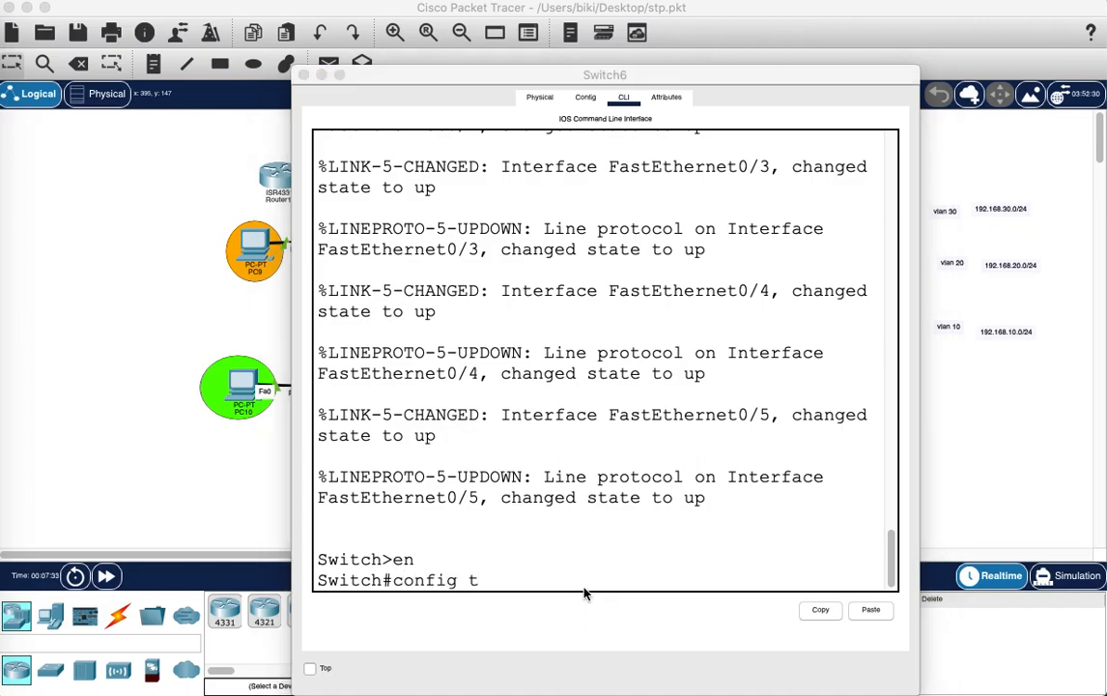
click(496, 580)
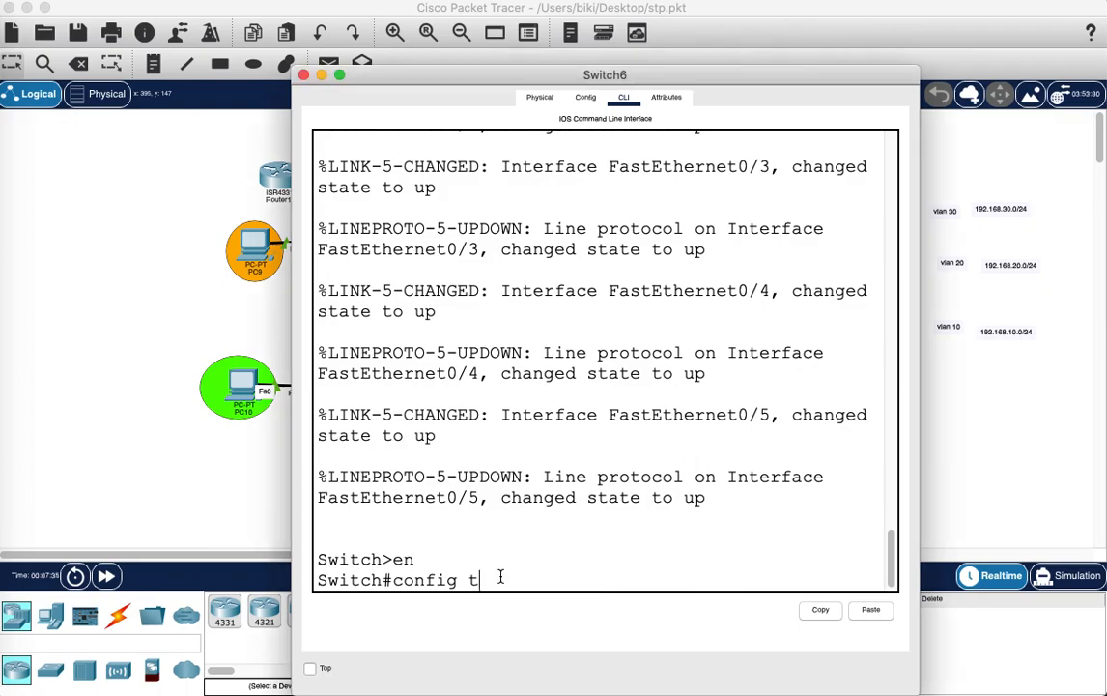
key(Return)
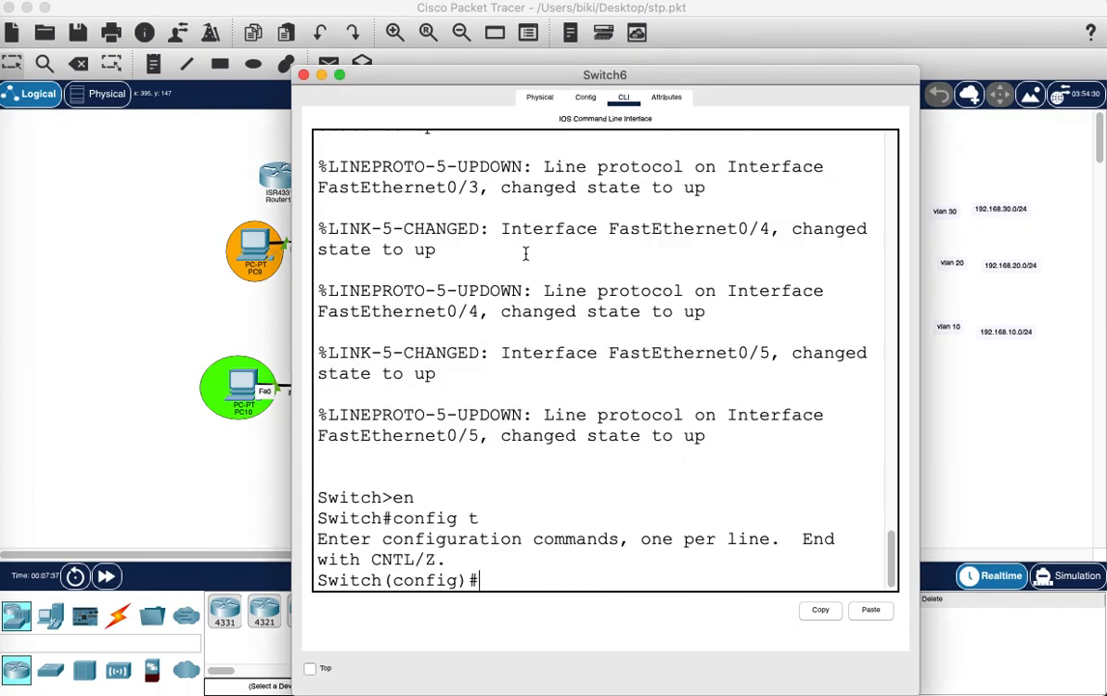
Move the Switch6 window clear of Switch6 and its neighbouring links in the topology.
drag(348, 67, 235, 0)
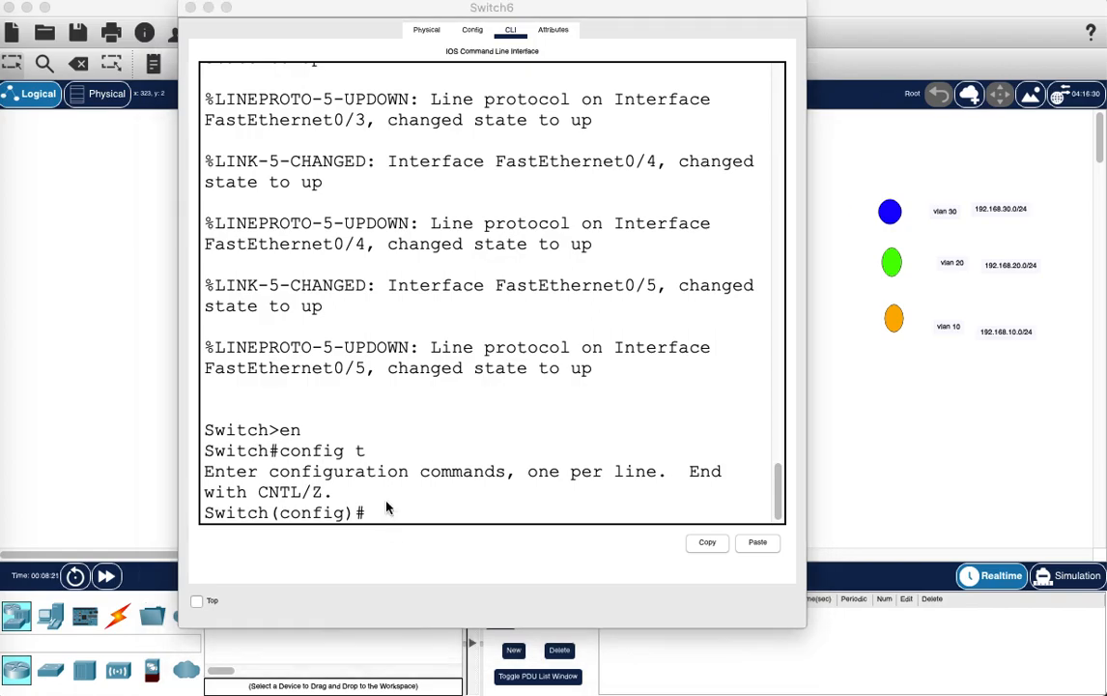
click(381, 506)
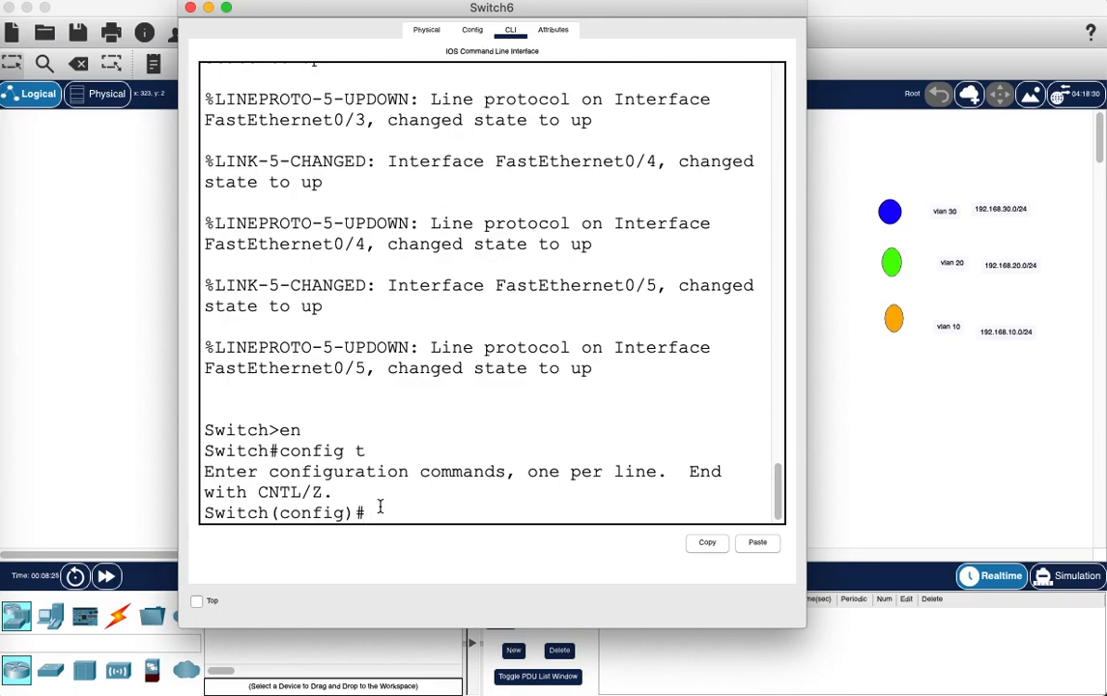
text(i)
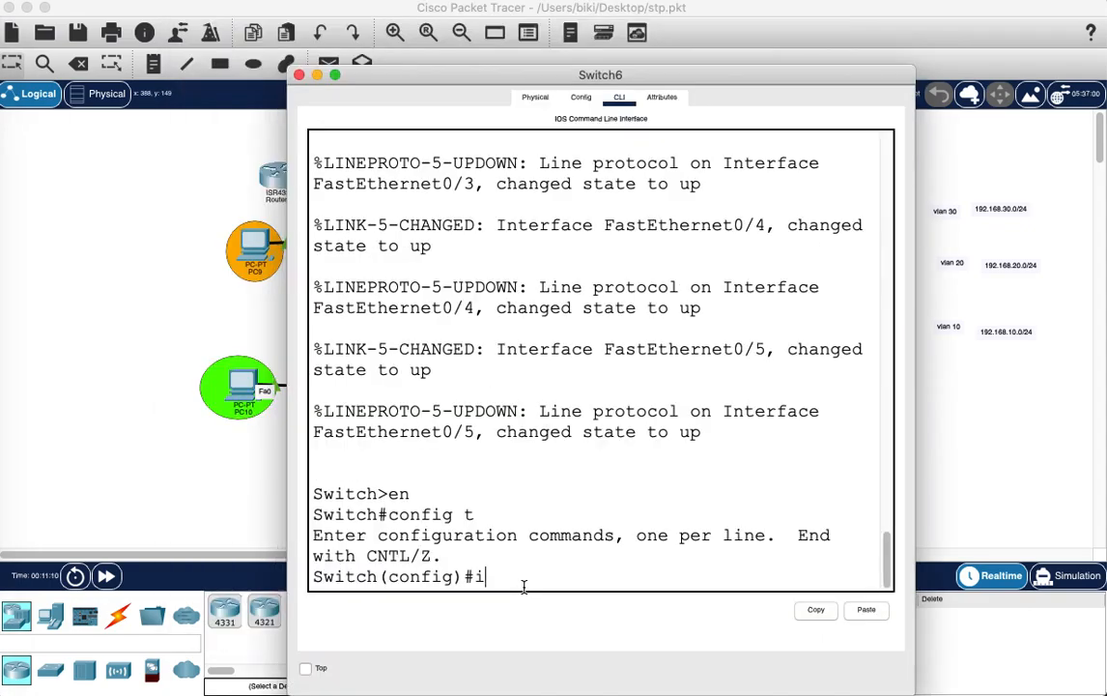
text(nter)
drag(582, 75, 732, 68)
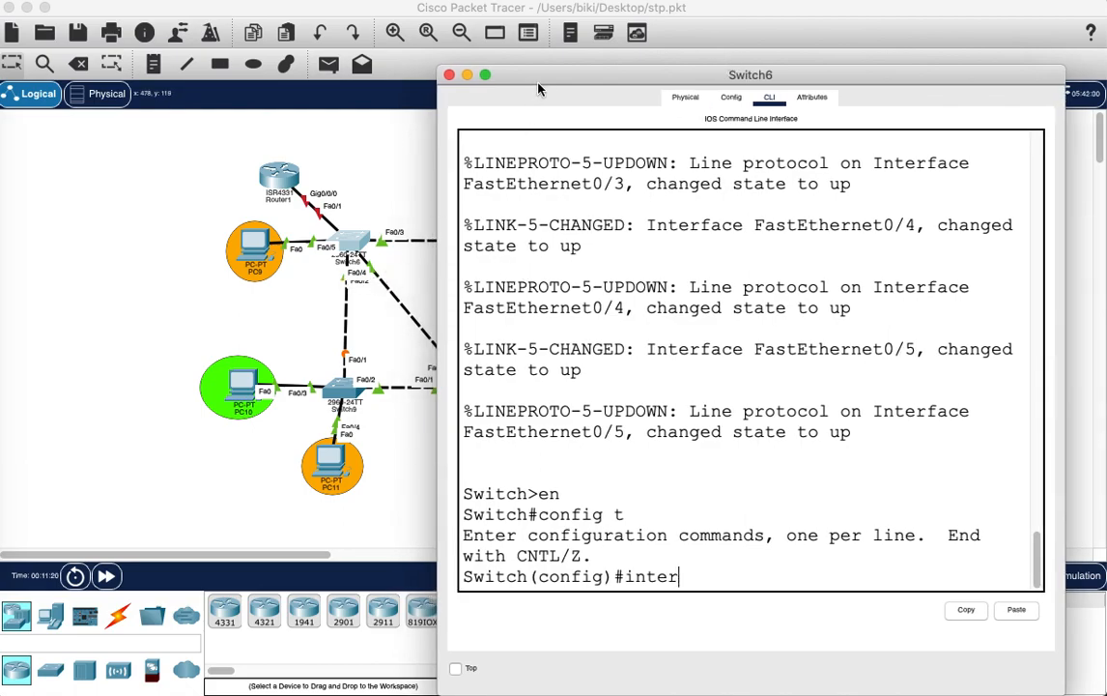
drag(539, 89, 581, 89)
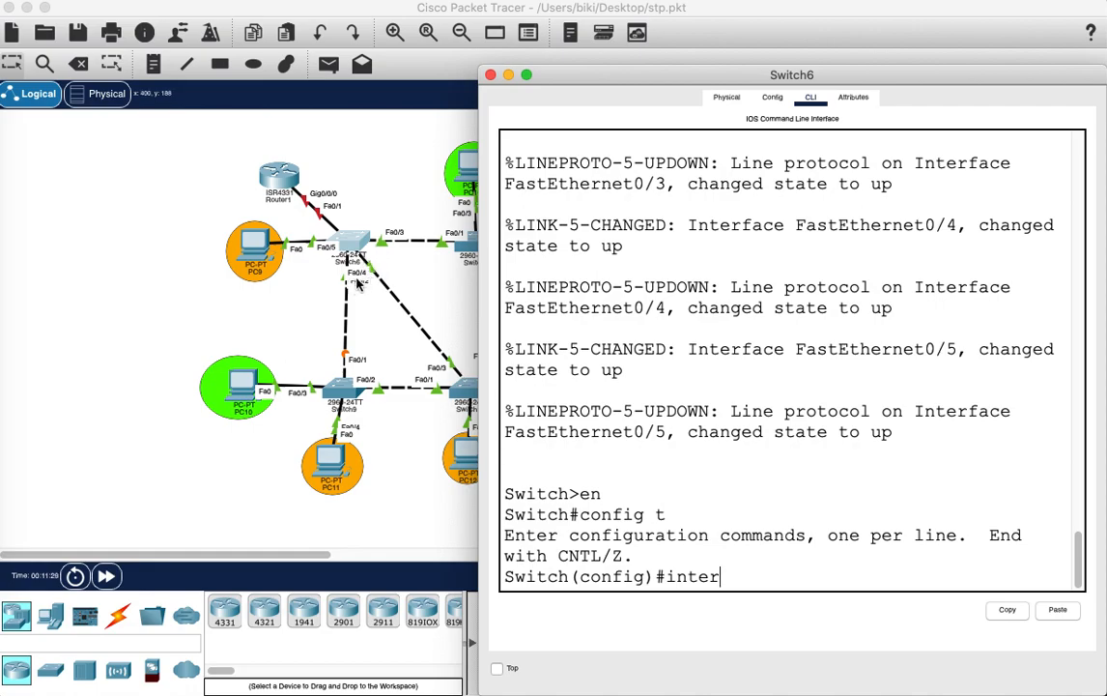
Shift Switch6 slightly down and to the left in the topology and bring its command line back up.
click(367, 220)
drag(367, 220, 352, 249)
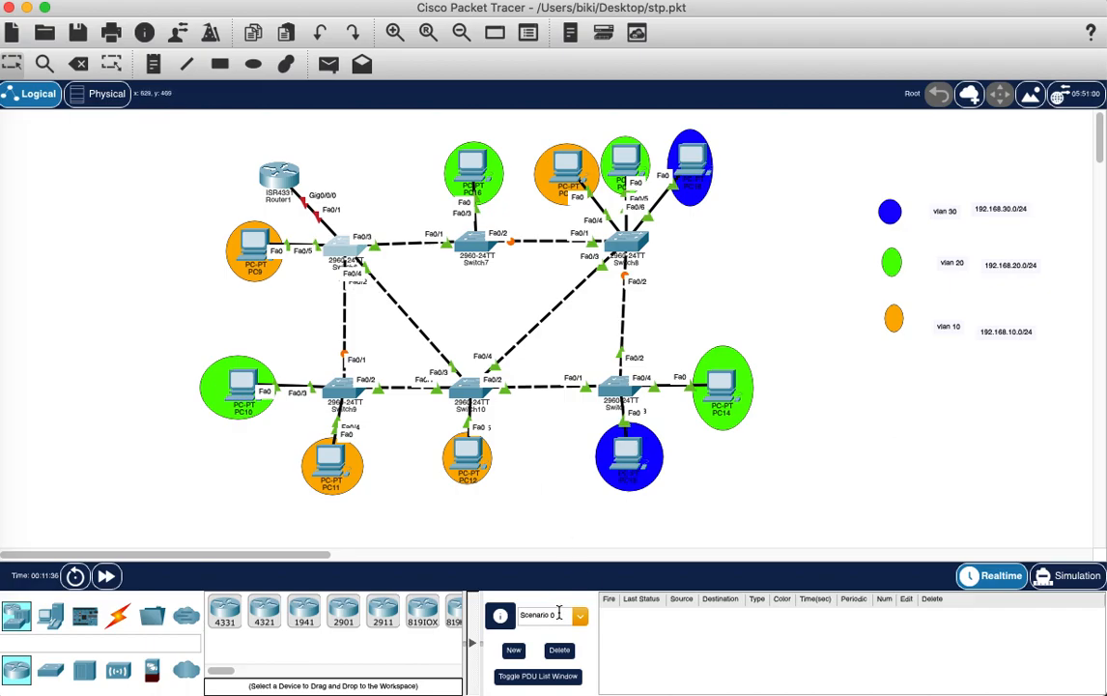
click(345, 250)
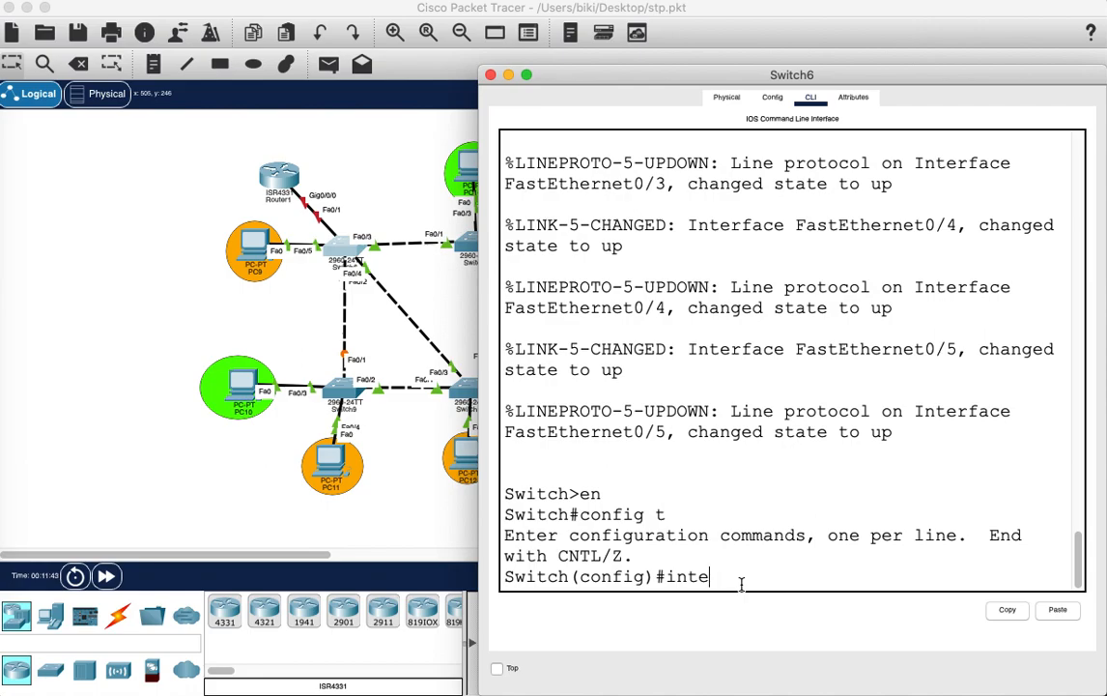
Clear the unfinished inter command and set Switch6 to rapid spanning-tree mode with spa mo ra.
key(BackSpace)
key(BackSpace)
key(BackSpace)
key(BackSpace)
text(spa mo ra)
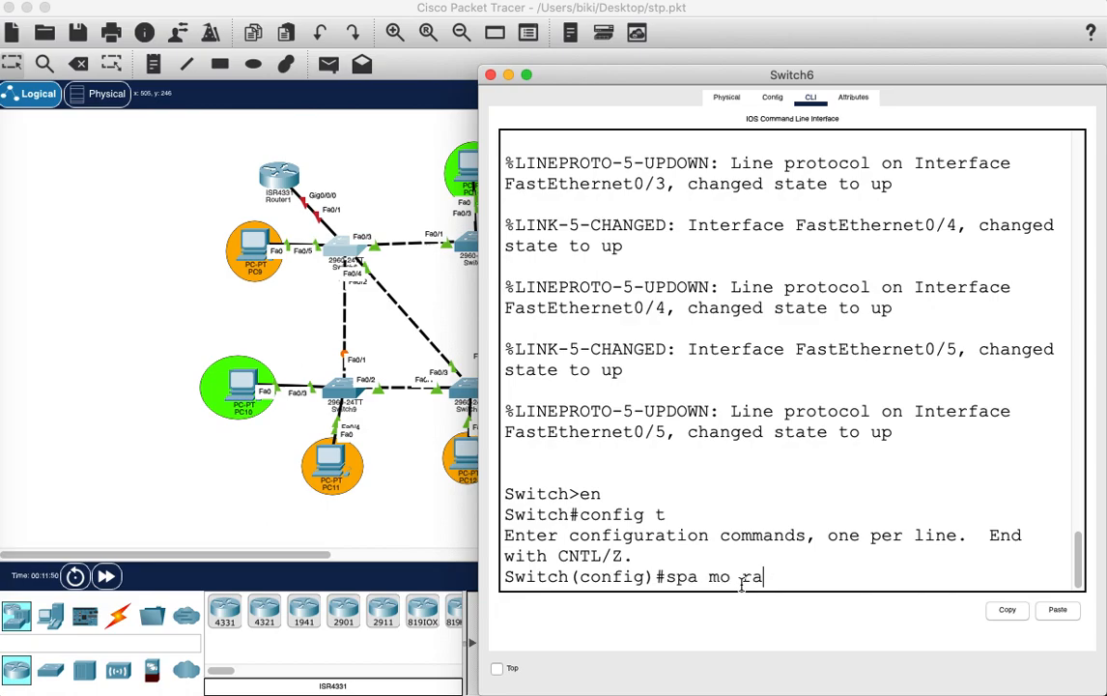
key(Return)
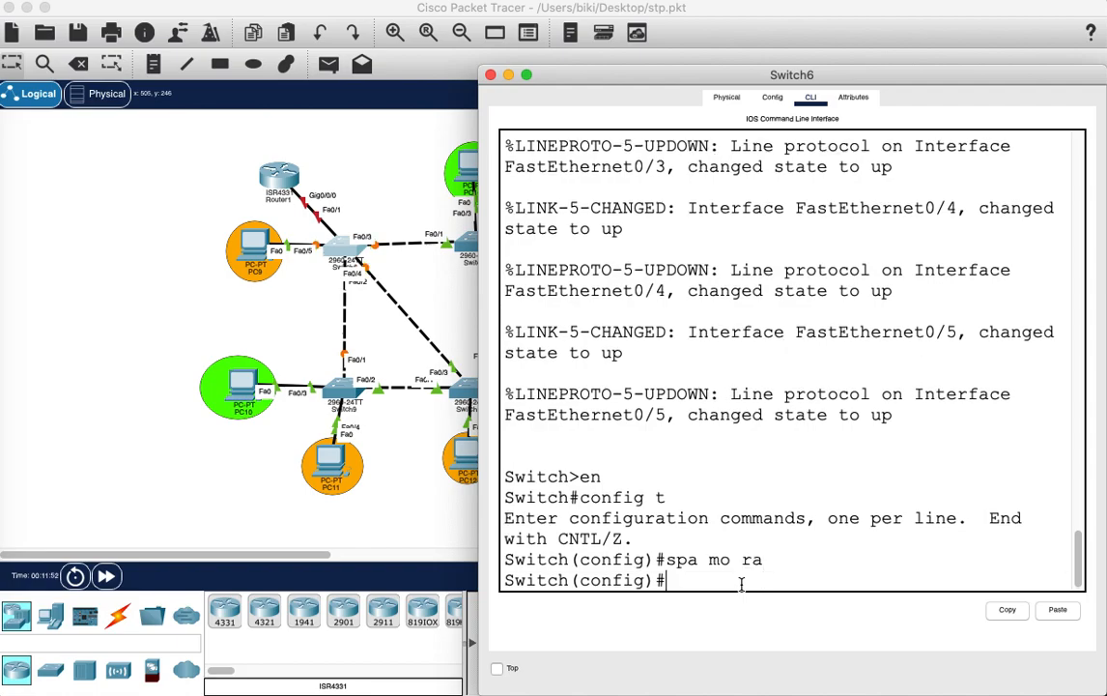
text(sp)
key(Tab)
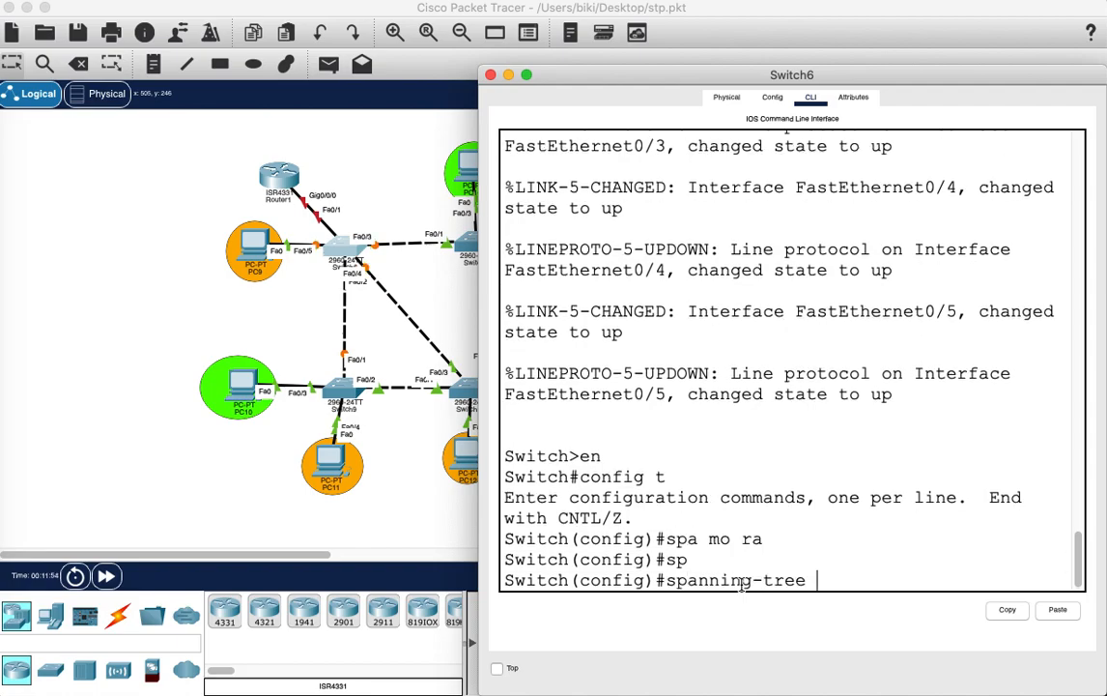
text(m)
key(Tab)
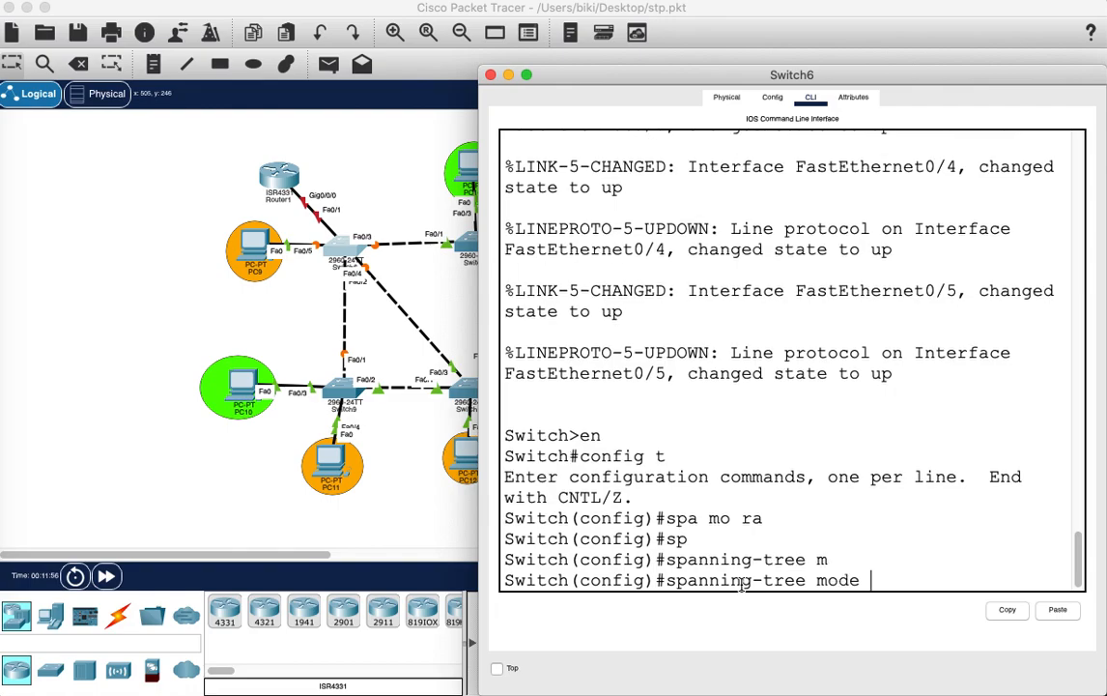
text(ra)
key(Tab)
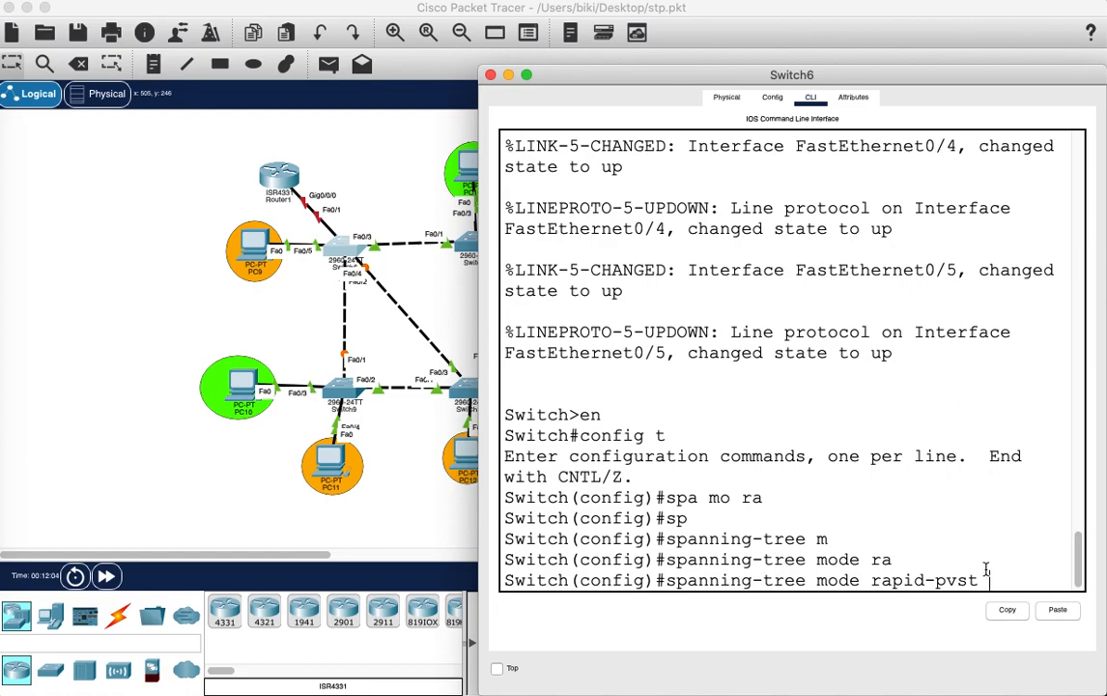
key(BackSpace)
key(BackSpace)
key(BackSpace)
key(BackSpace)
key(BackSpace)
key(BackSpace)
key(BackSpace)
key(BackSpace)
key(BackSpace)
key(BackSpace)
key(BackSpace)
key(BackSpace)
key(BackSpace)
key(BackSpace)
key(BackSpace)
key(BackSpace)
key(BackSpace)
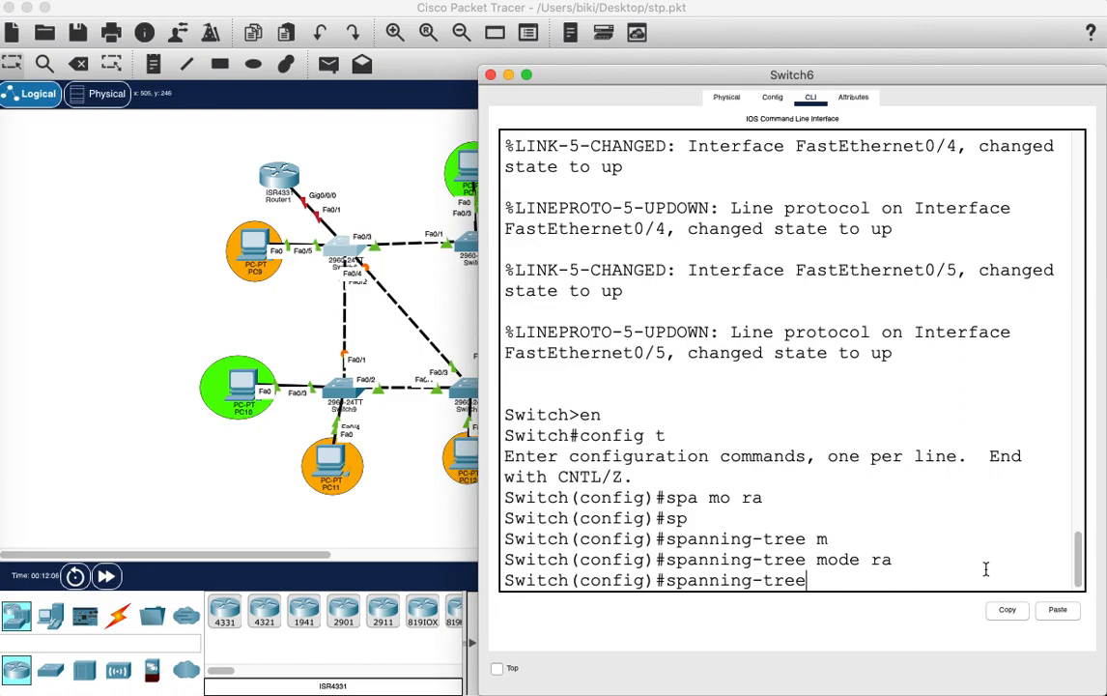
key(BackSpace)
key(BackSpace)
key(BackSpace)
key(BackSpace)
key(BackSpace)
key(BackSpace)
key(BackSpace)
key(BackSpace)
key(BackSpace)
key(BackSpace)
key(BackSpace)
key(BackSpace)
key(BackSpace)
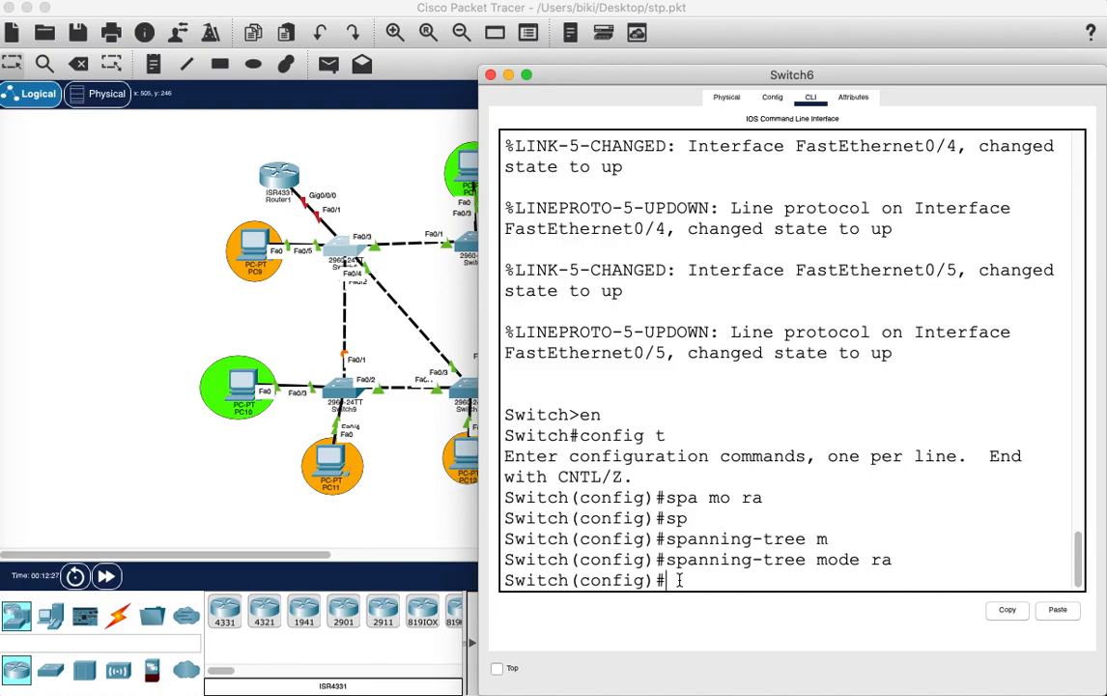
Set interface range fa0/1-4 to switchport mode trunk and exit to global configuration mode.
text(inter ran)
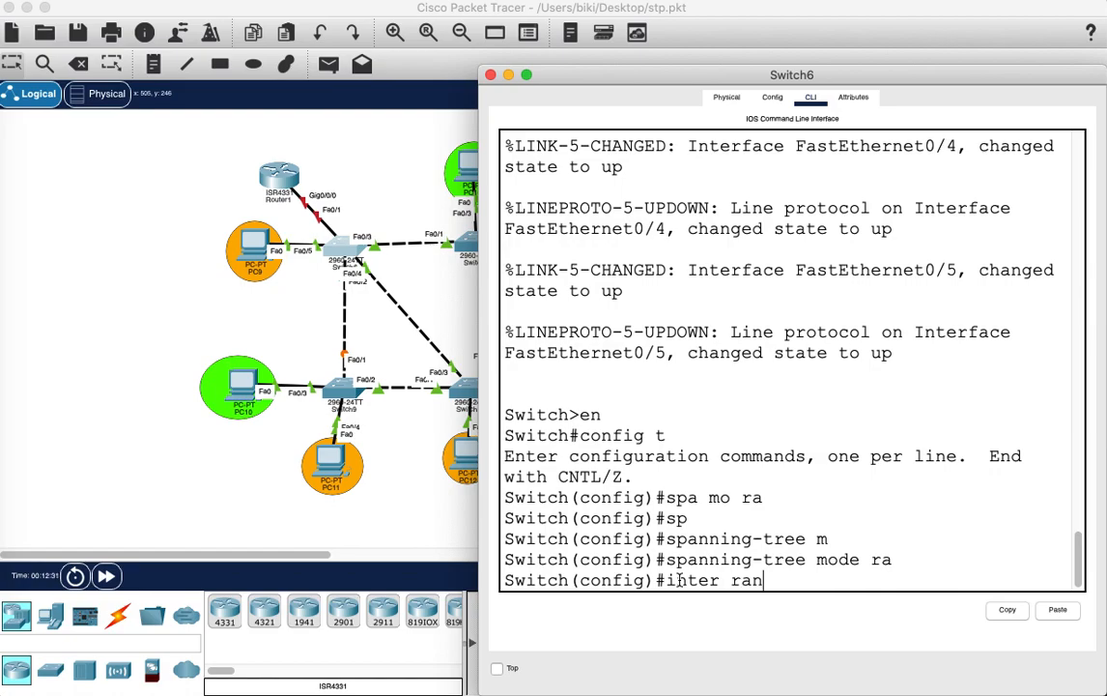
text(ge fa0/1-)
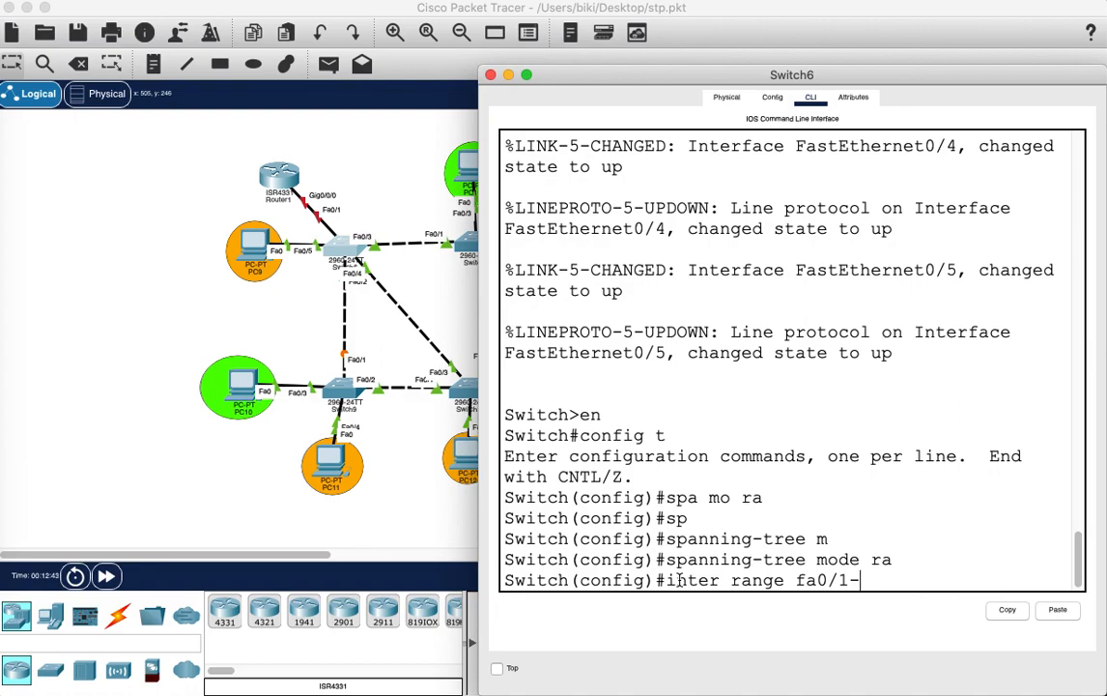
text(4)
key(Return)
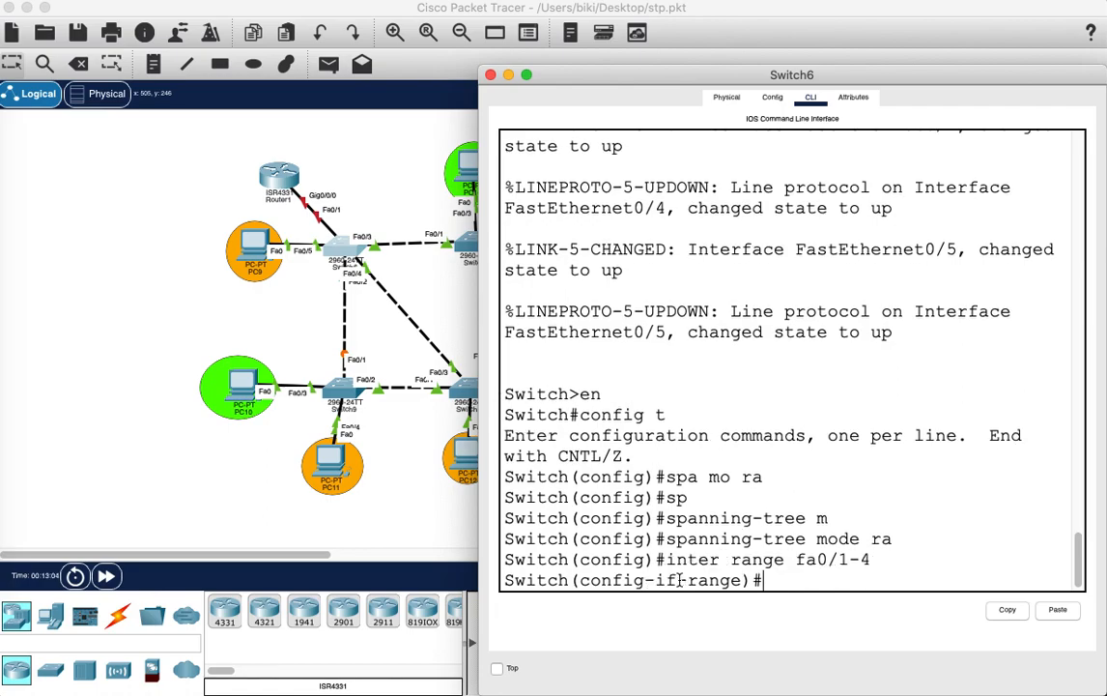
text(sp)
key(BackSpace)
key(BackSpace)
text(sw)
key(Tab)
text(mo)
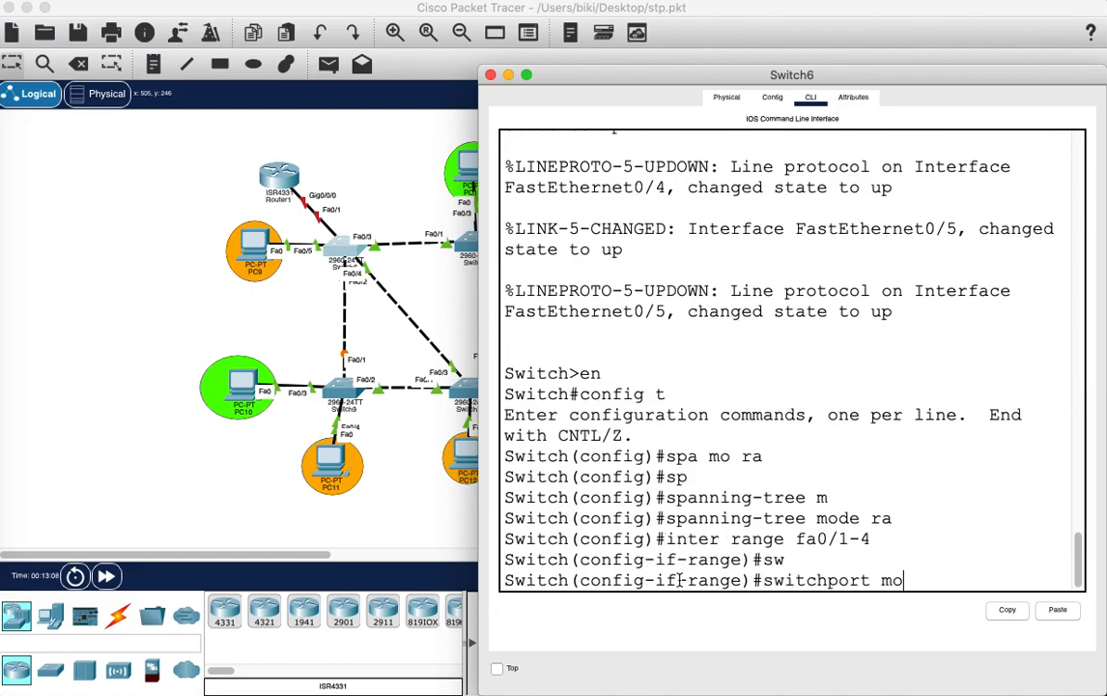
text(de trunk)
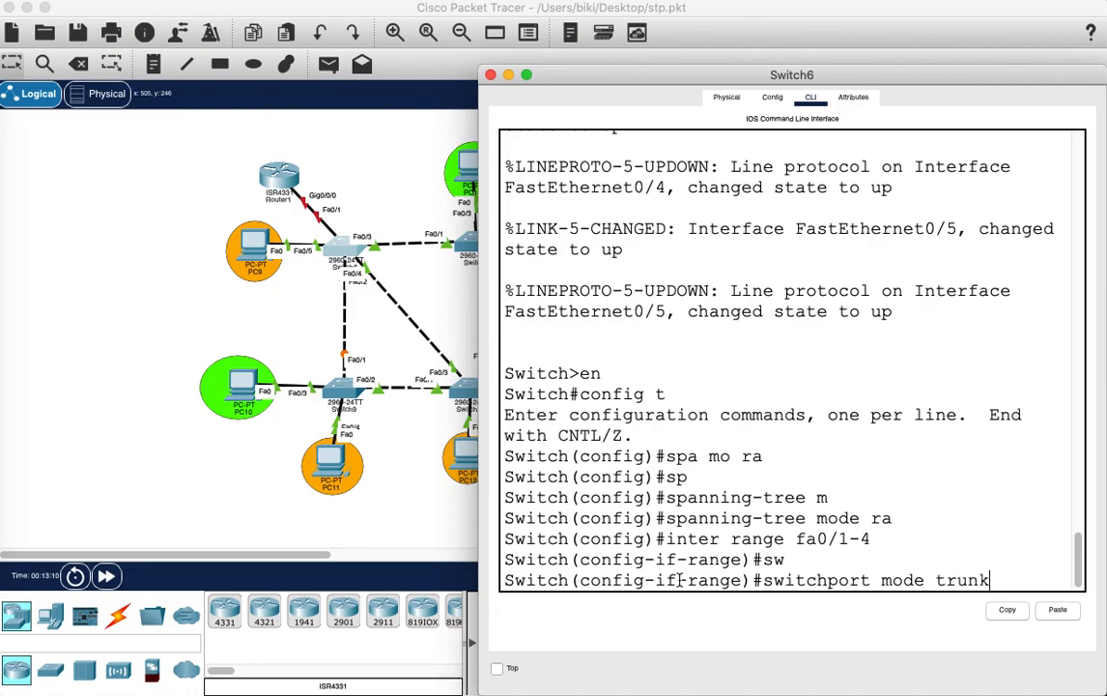
key(Return)
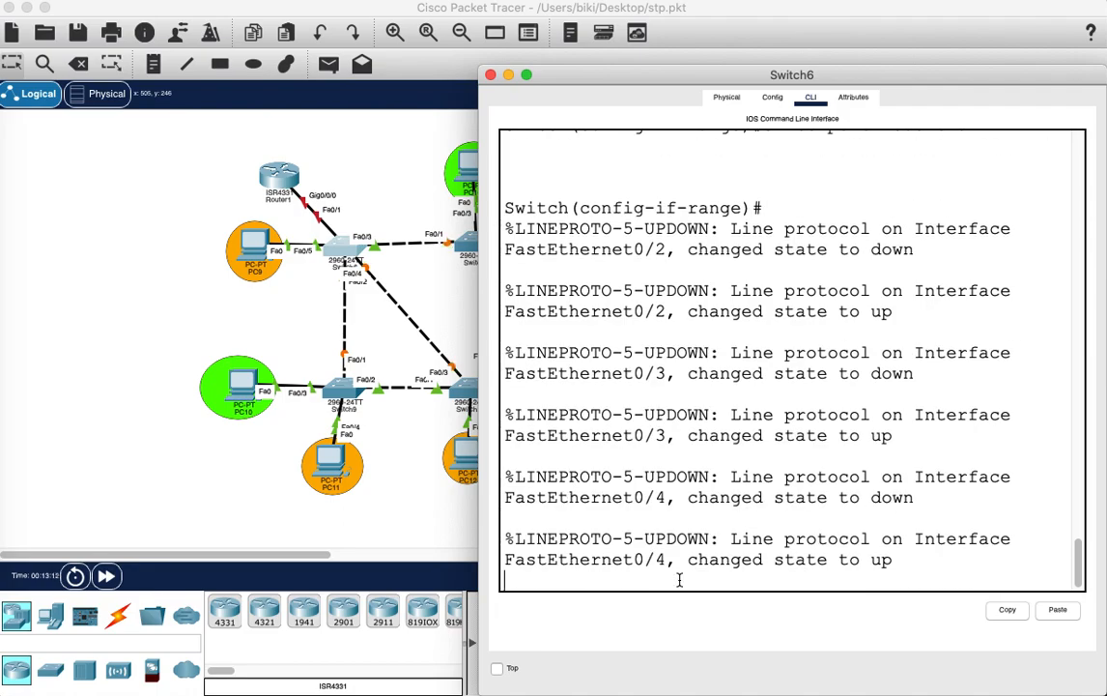
key(Return)
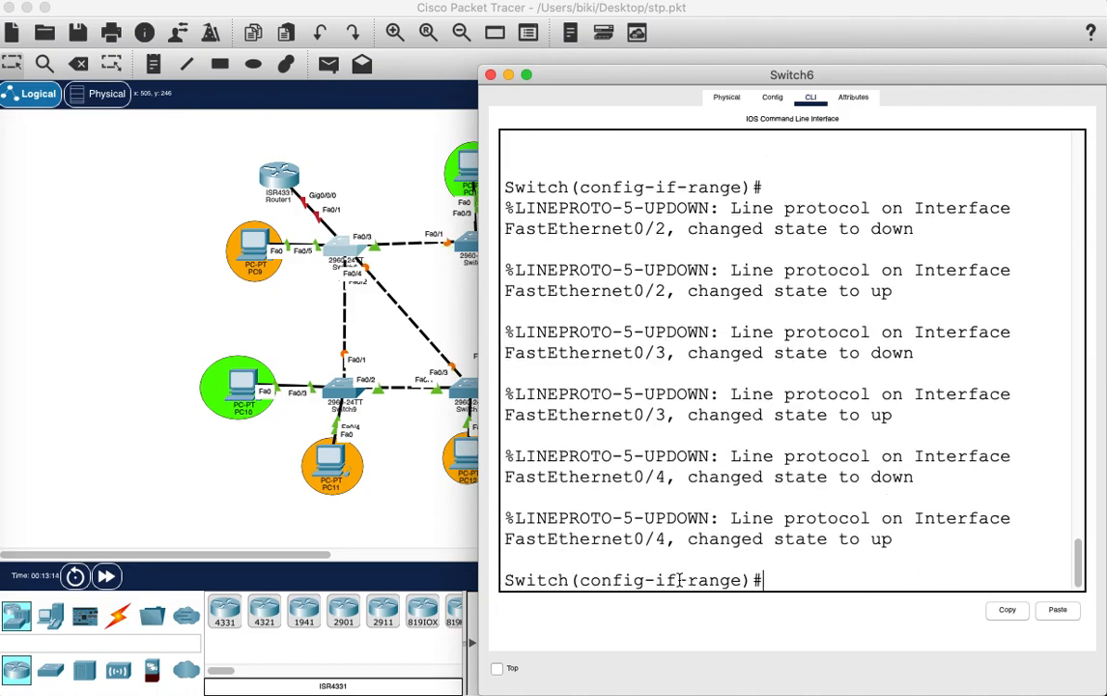
text(exit)
key(Return)
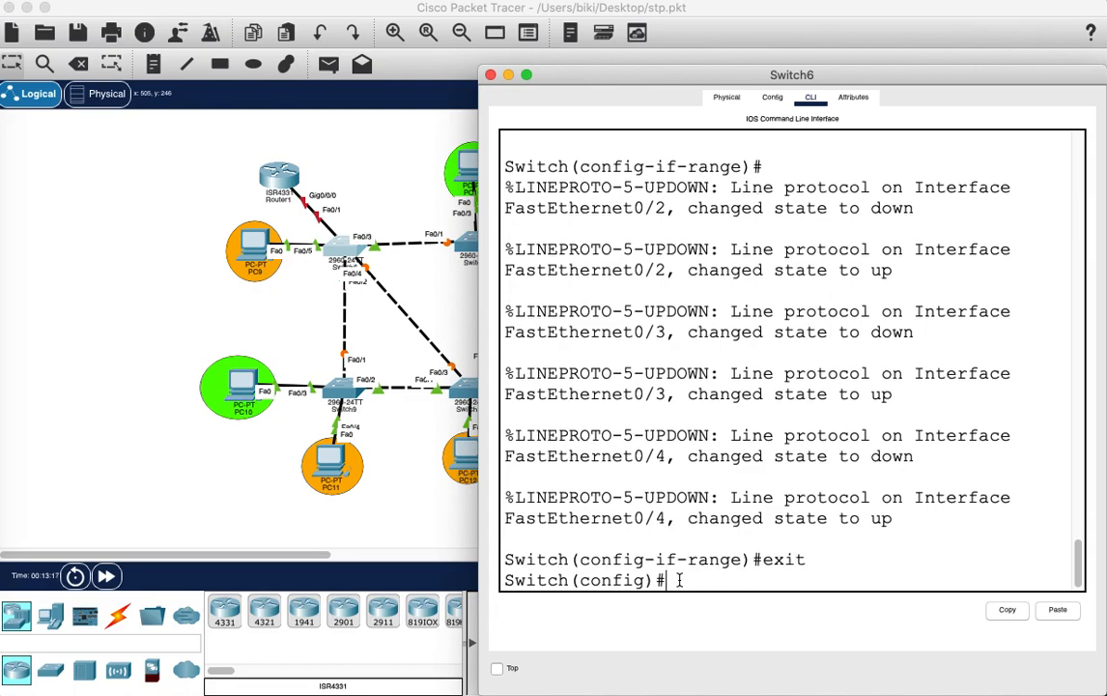
Set interface fa0/5 of Switch6 to switchport mode access.
text(inter fa0/5)
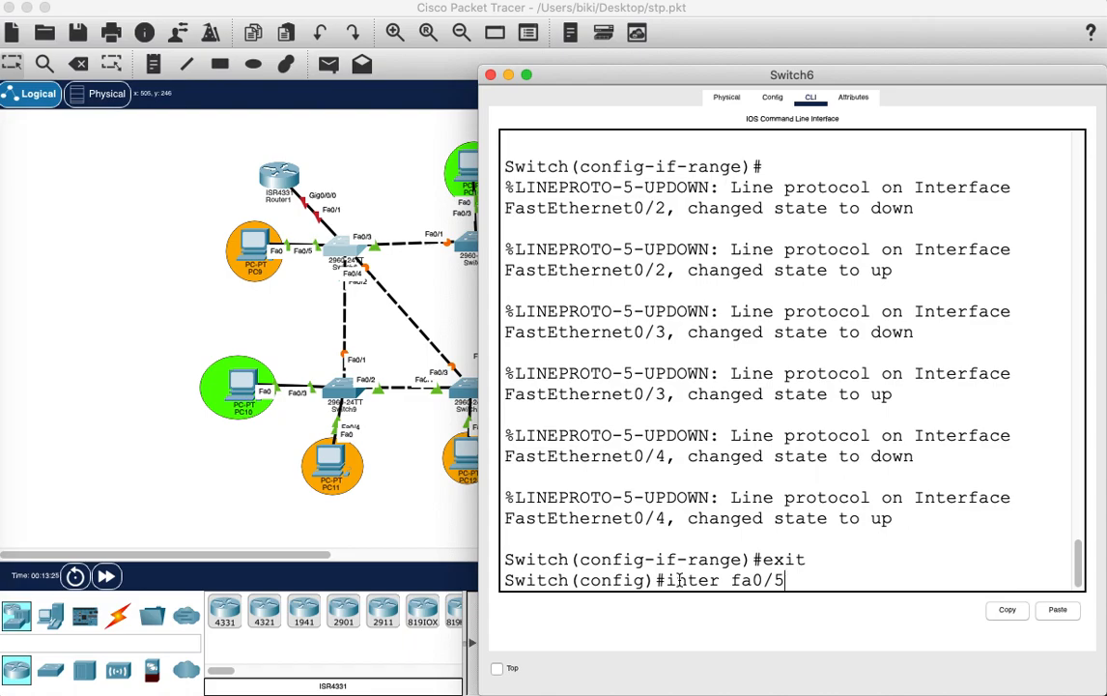
key(Return)
text(sw)
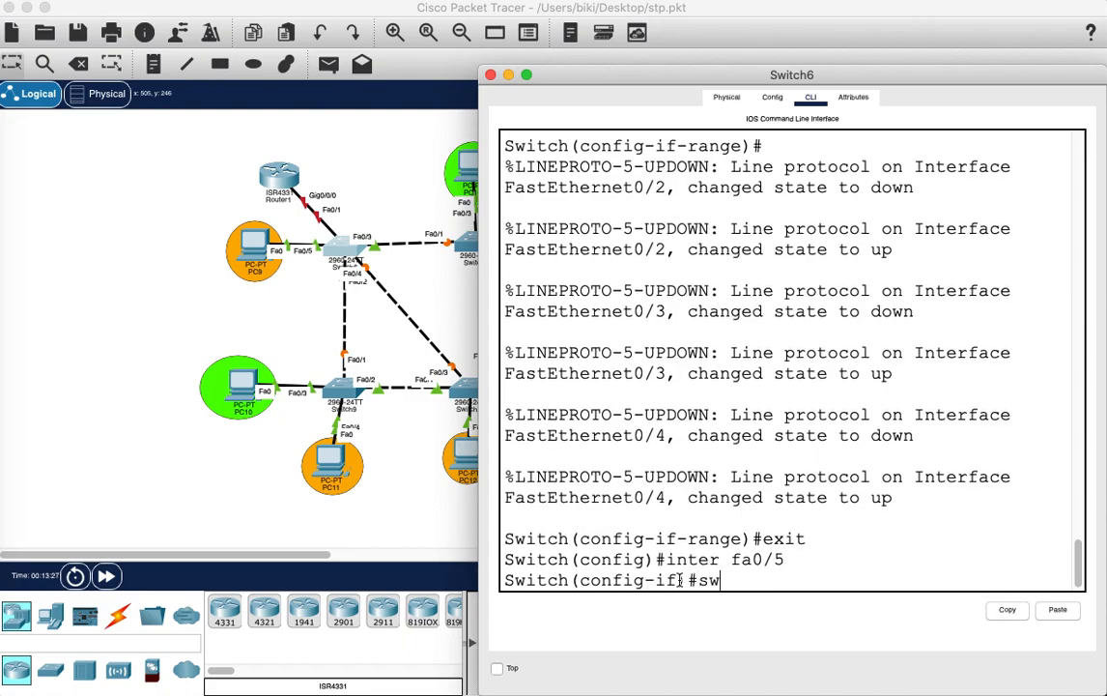
key(Tab)
text(mod)
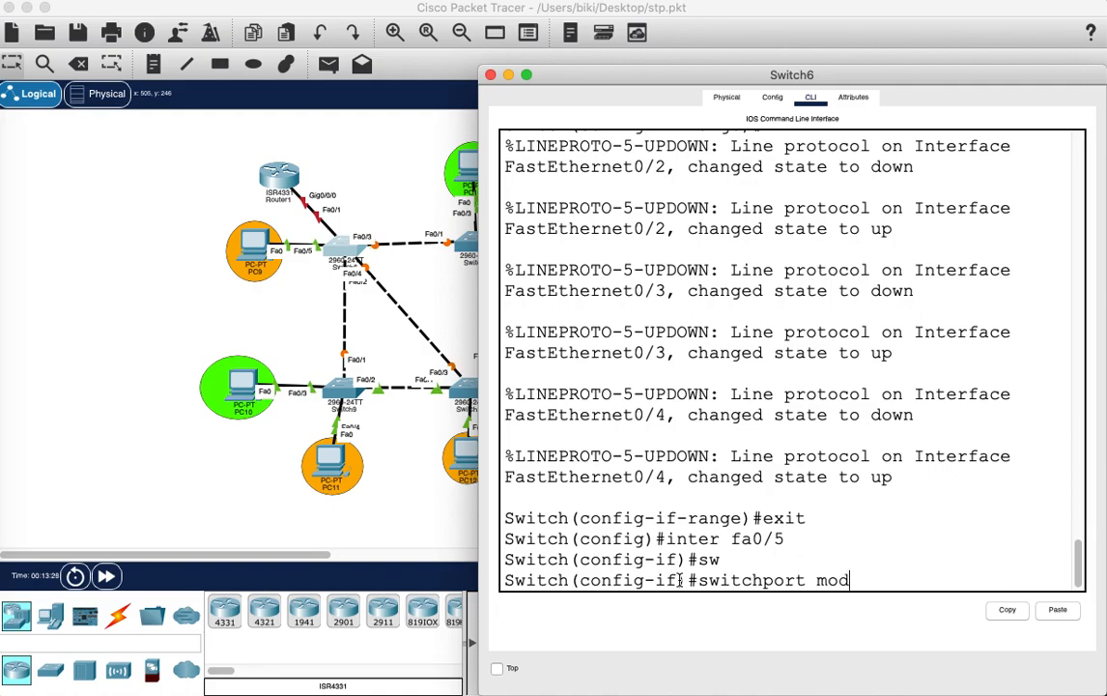
key(Tab)
text(acc)
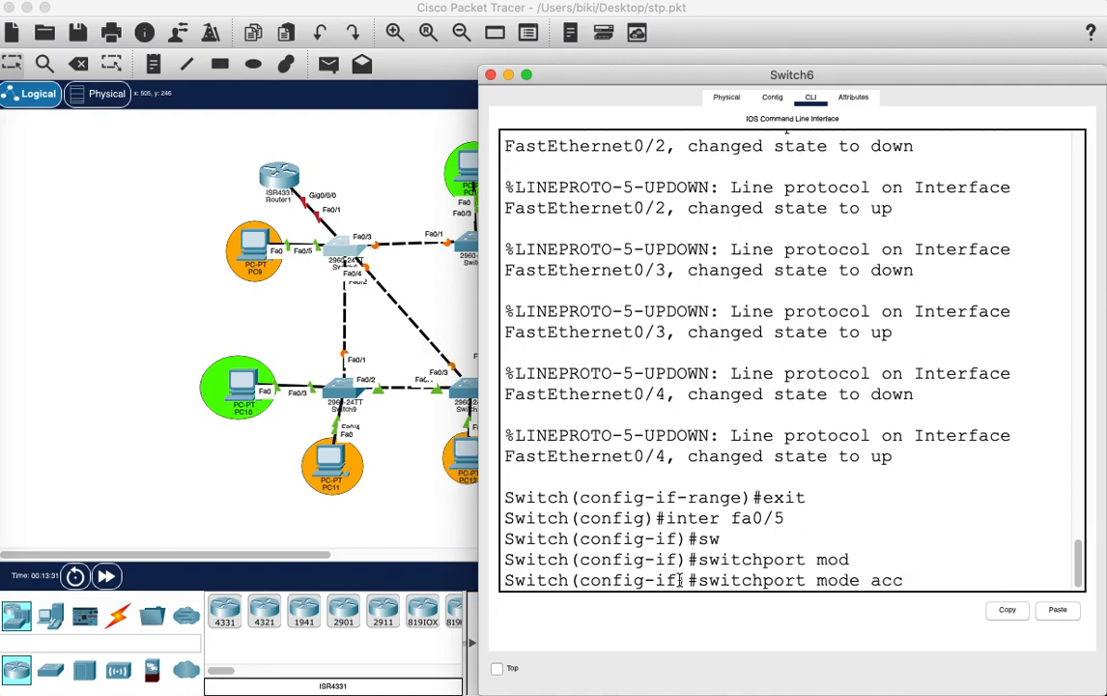
key(Tab)
key(Return)
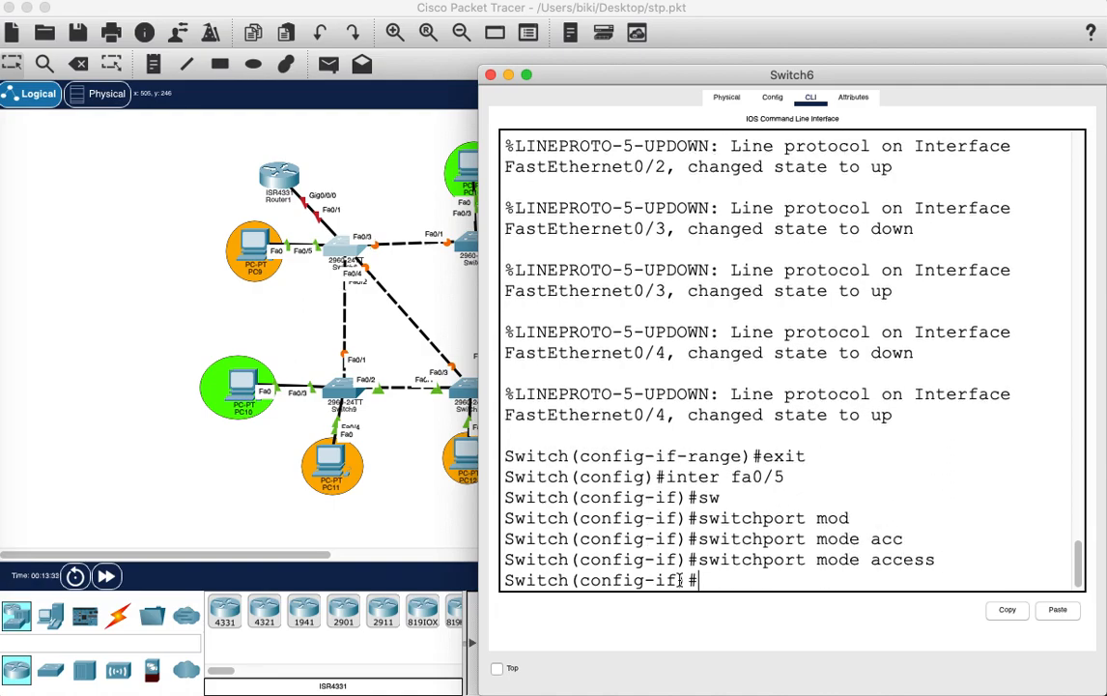
Assign interface fa0/5 to VLAN 10 with switchport access vlan 10.
text(swi)
key(Tab)
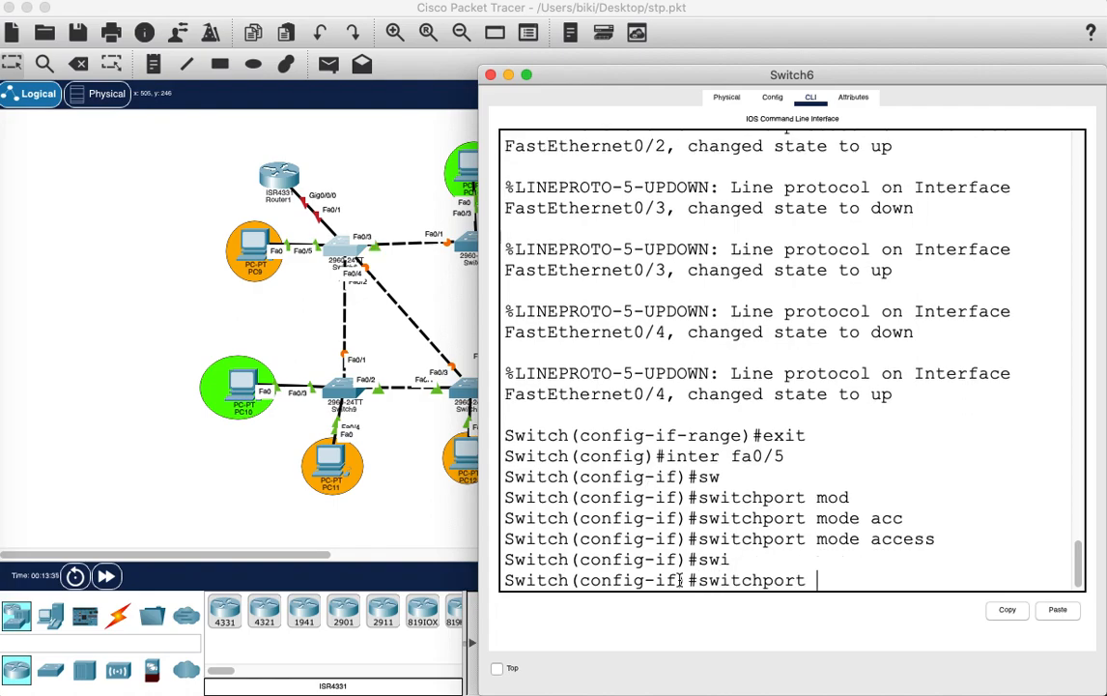
text(ac)
key(Tab)
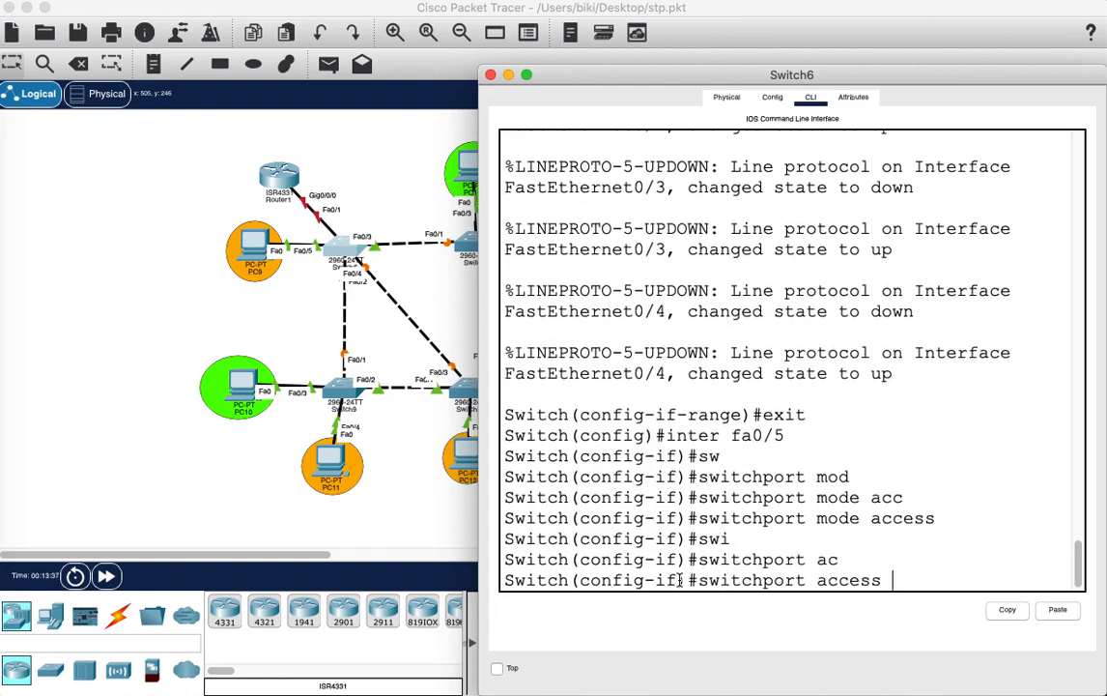
text(v)
key(Tab)
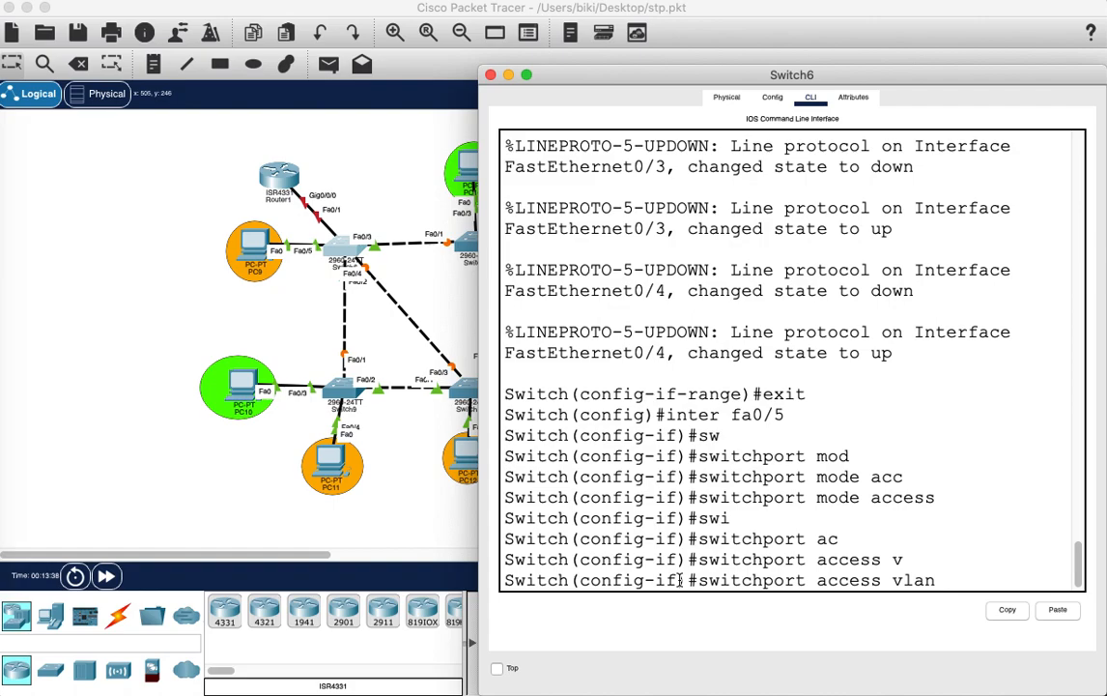
text(10)
key(Return)
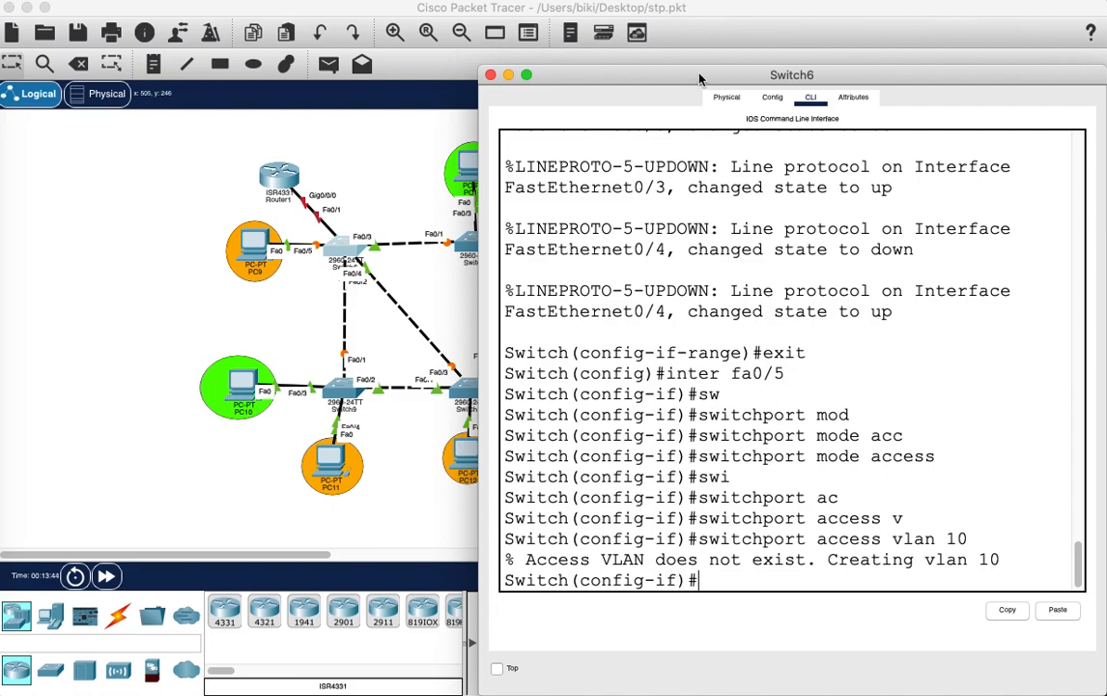
Check the VLAN legend beside the topology and create VLANs 20 and 30 on Switch6.
drag(701, 78, 335, 85)
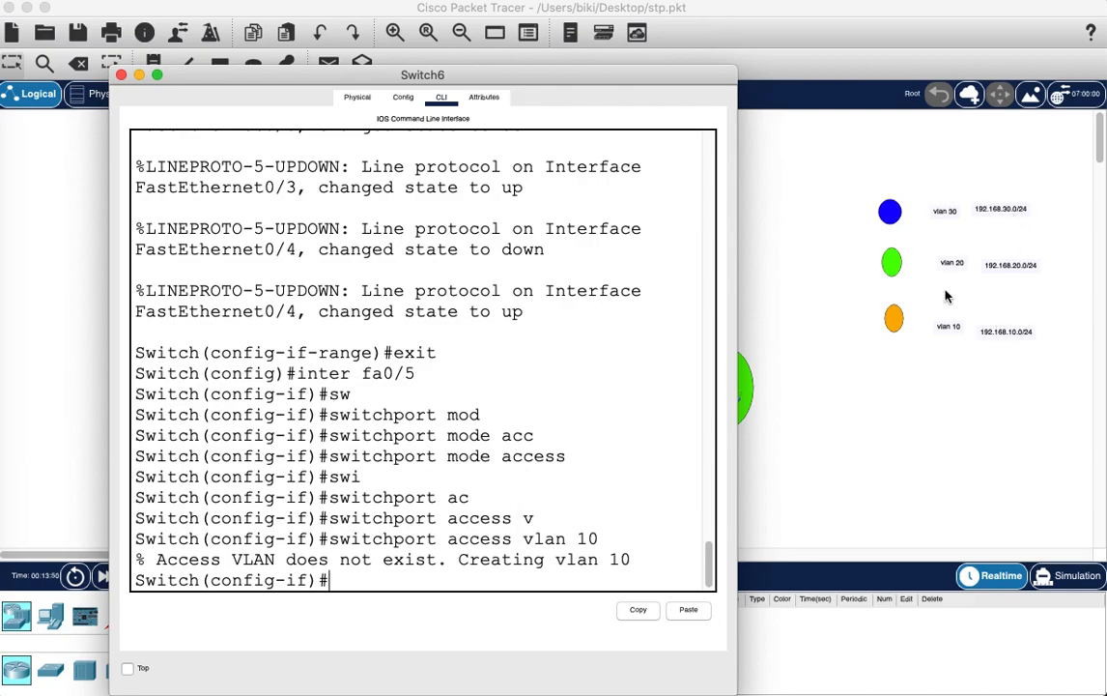
drag(673, 76, 976, 74)
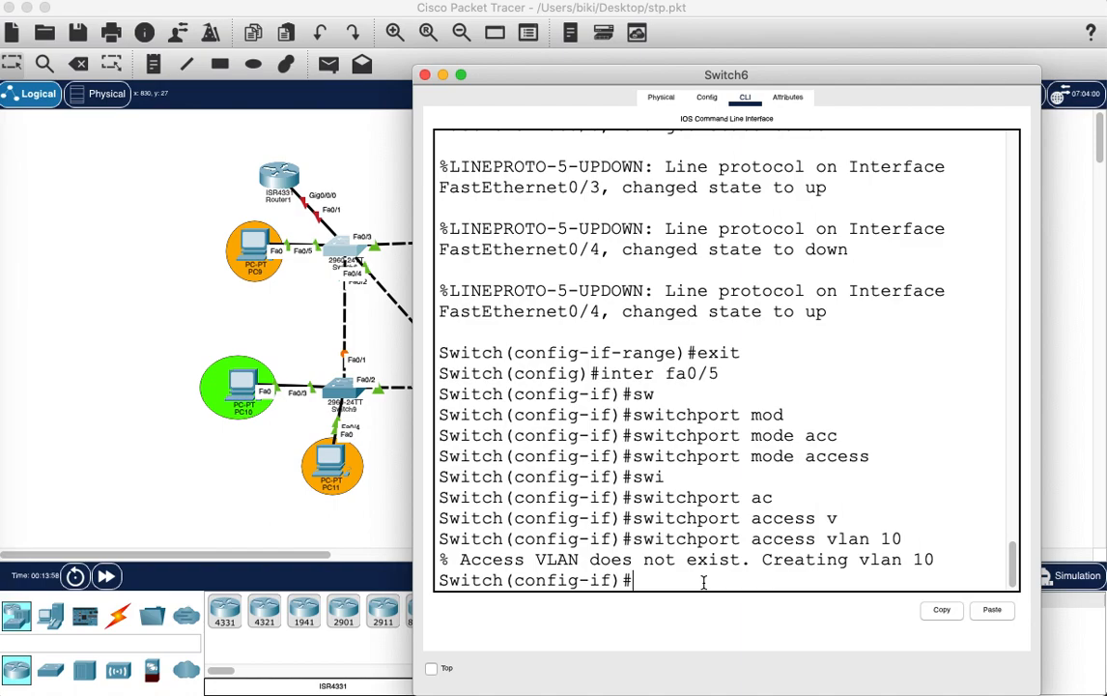
text(vlan 20)
key(Return)
text(vlan)
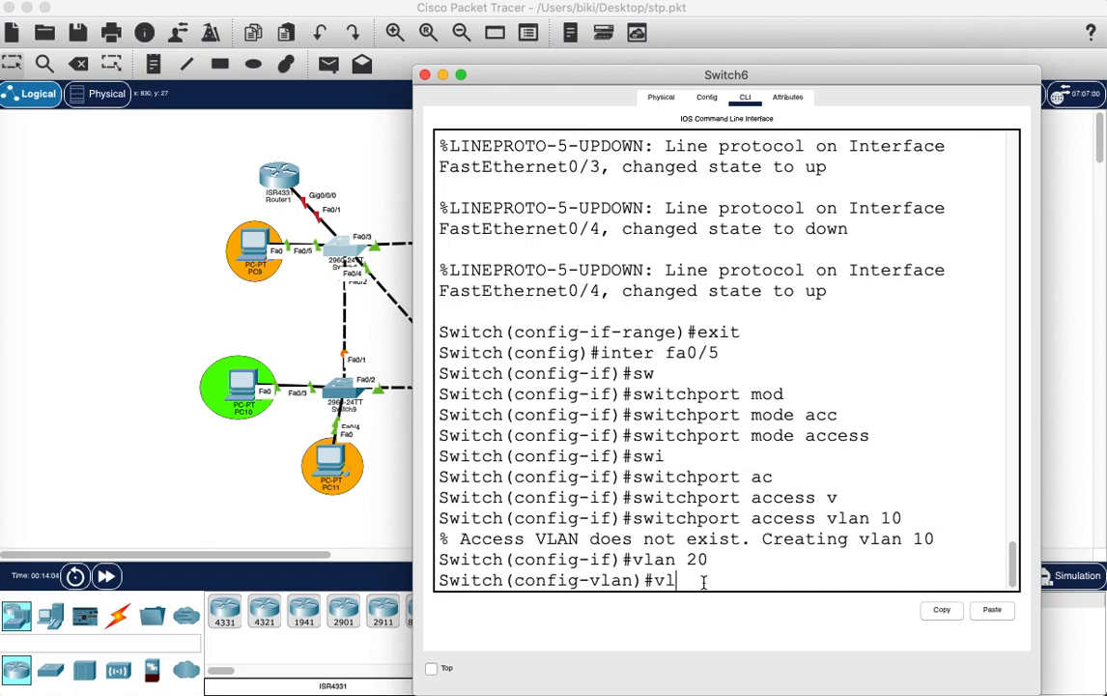
text( 30)
key(Return)
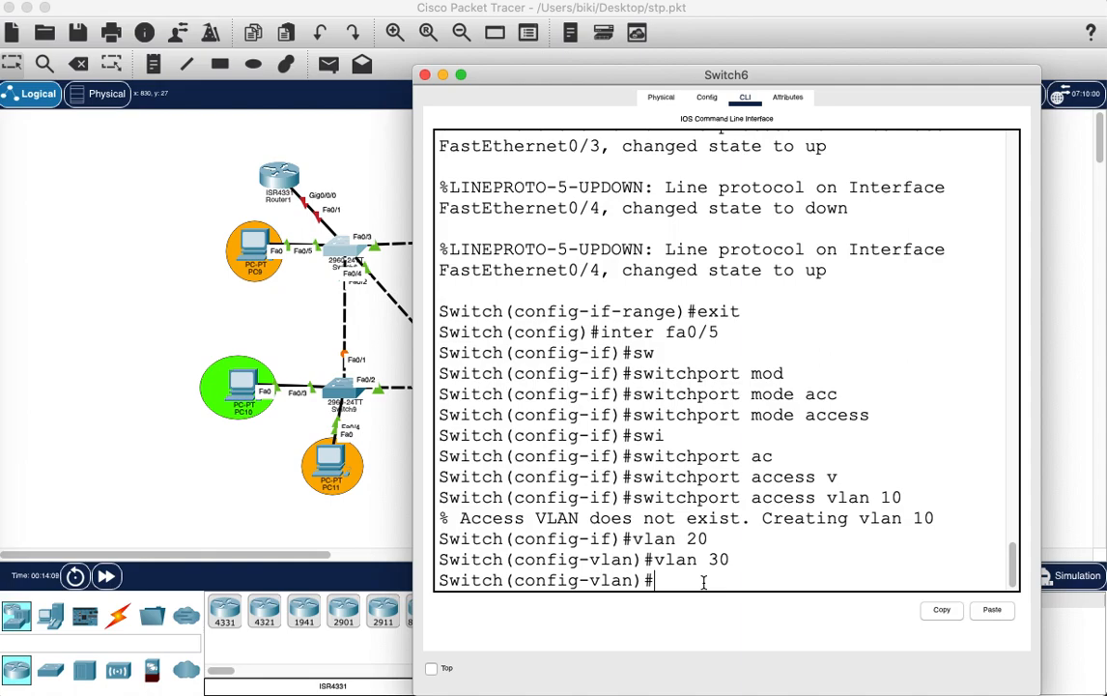
Try to enable PortFast from VLAN 30 configuration mode with spa portfast.
text(exit)
key(BackSpace)
key(BackSpace)
key(BackSpace)
key(BackSpace)
text(sw)
key(Tab)
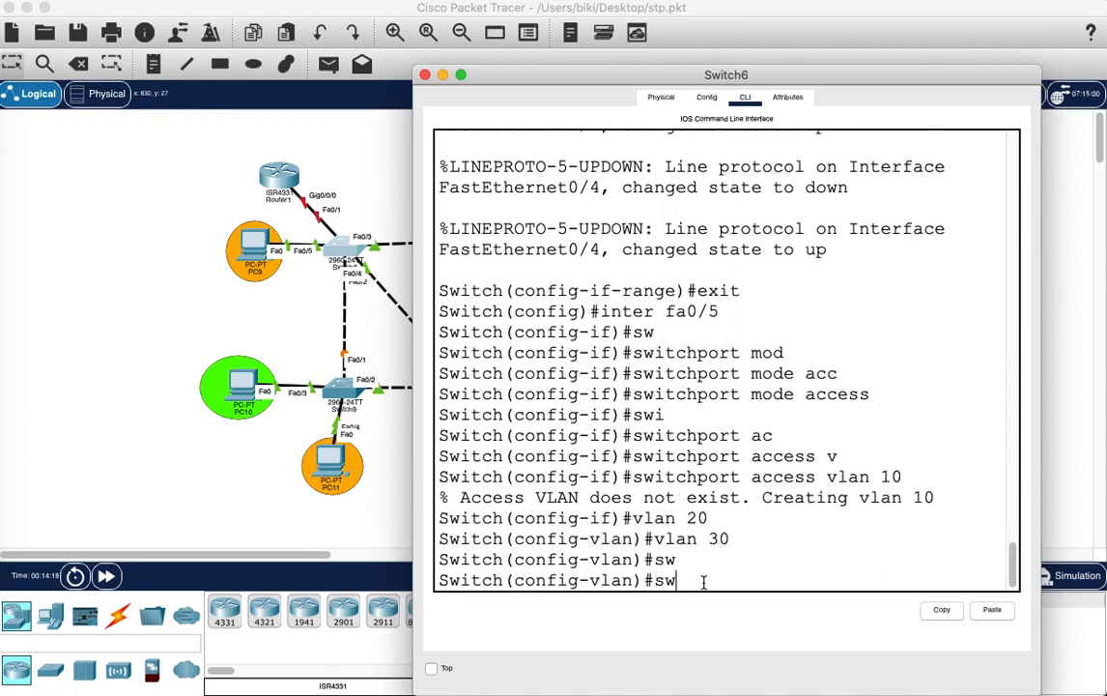
key(BackSpace)
text(pa)
text( mo)
key(Tab)
text(r)
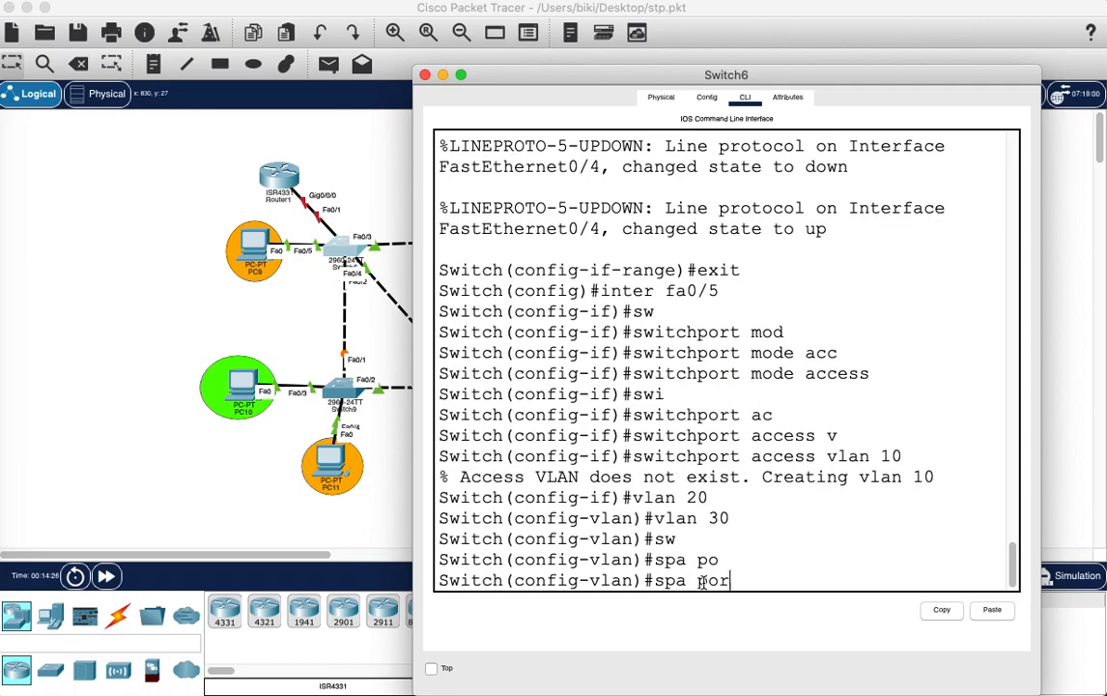
text(tfast)
key(Return)
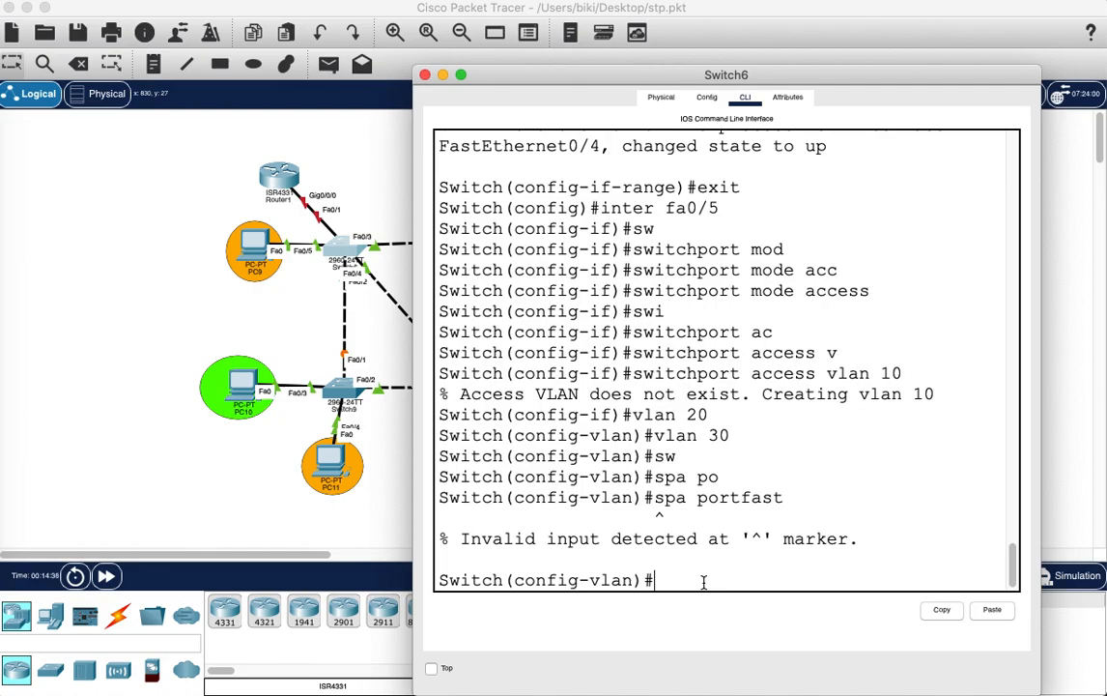
Exit to global configuration, enter VLAN 10 and try to enable PortFast there with spanning-tree portfast.
text(ex)
text(it)
key(Return)
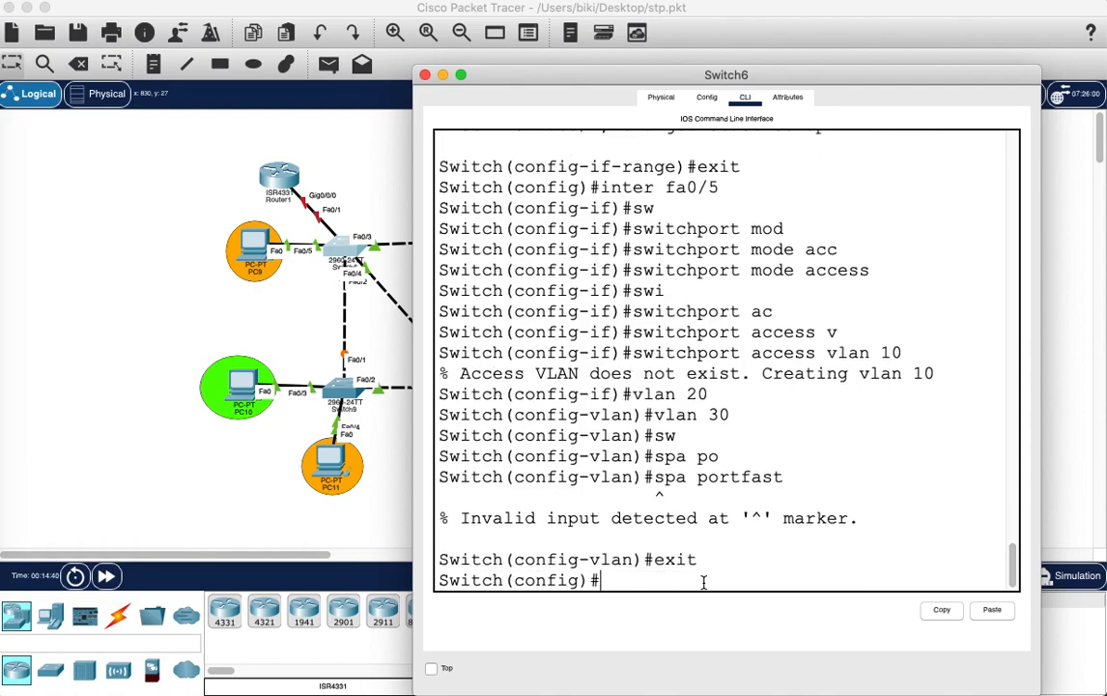
text(vlan 10)
key(Return)
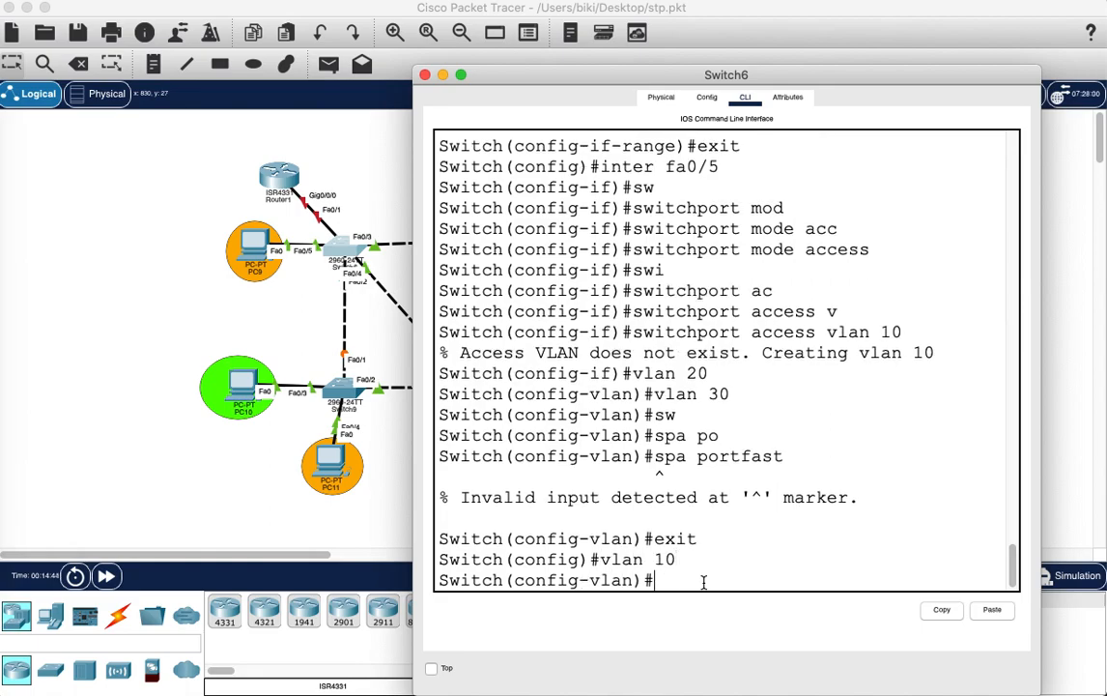
text(spann)
key(Tab)
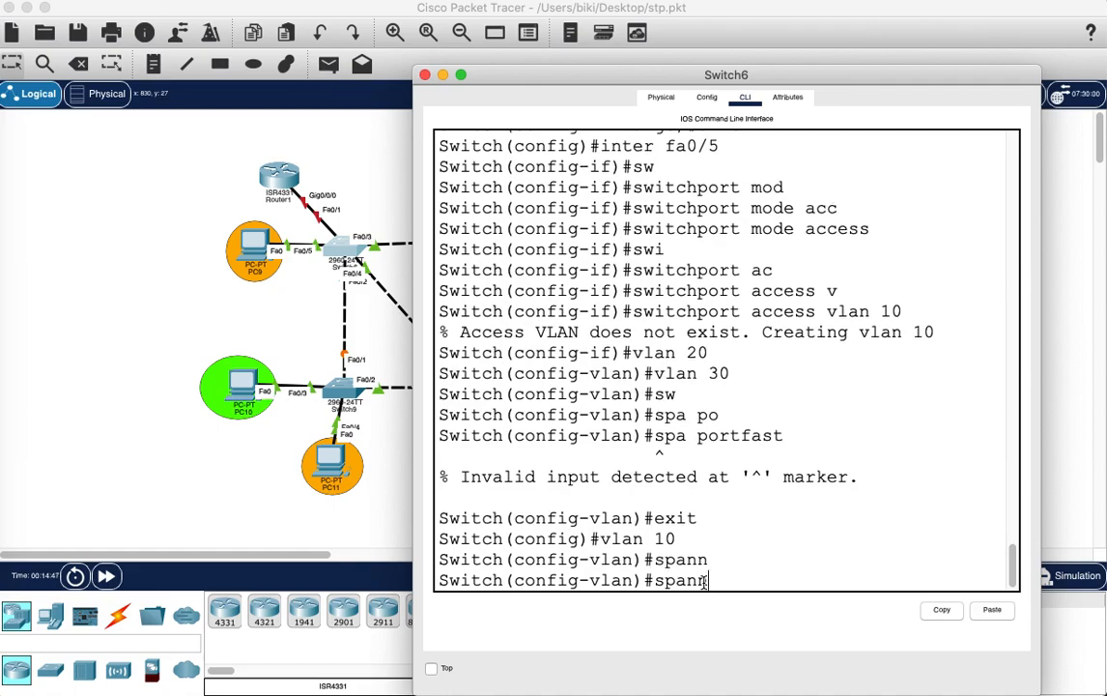
text(ing-tree po)
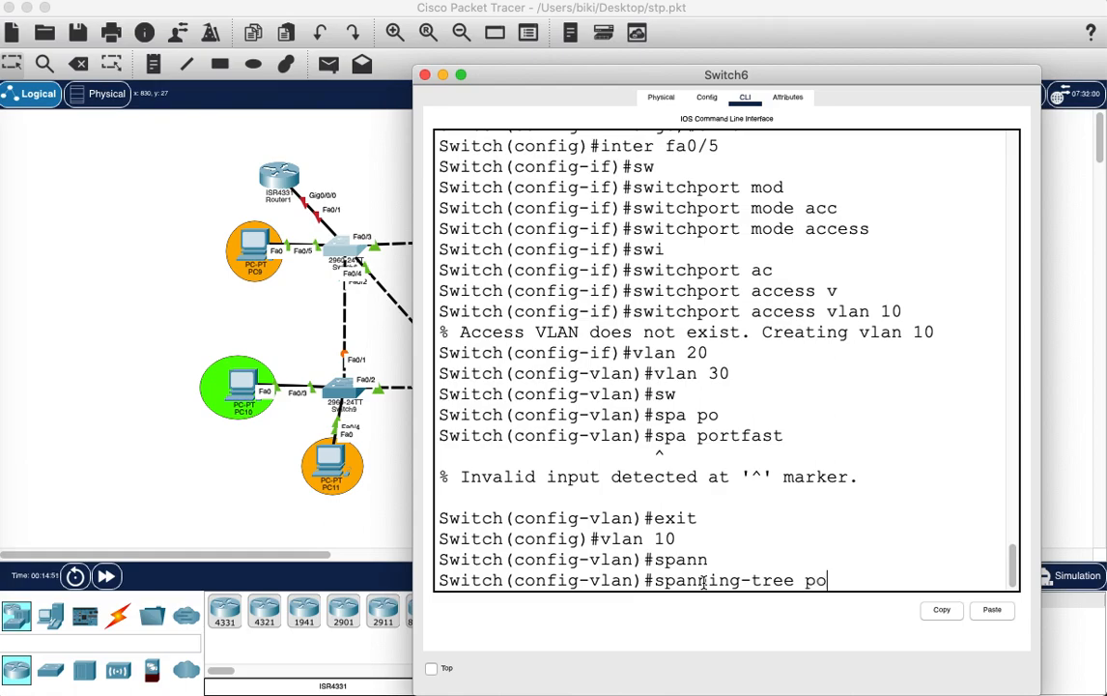
text(rtfast)
key(Return)
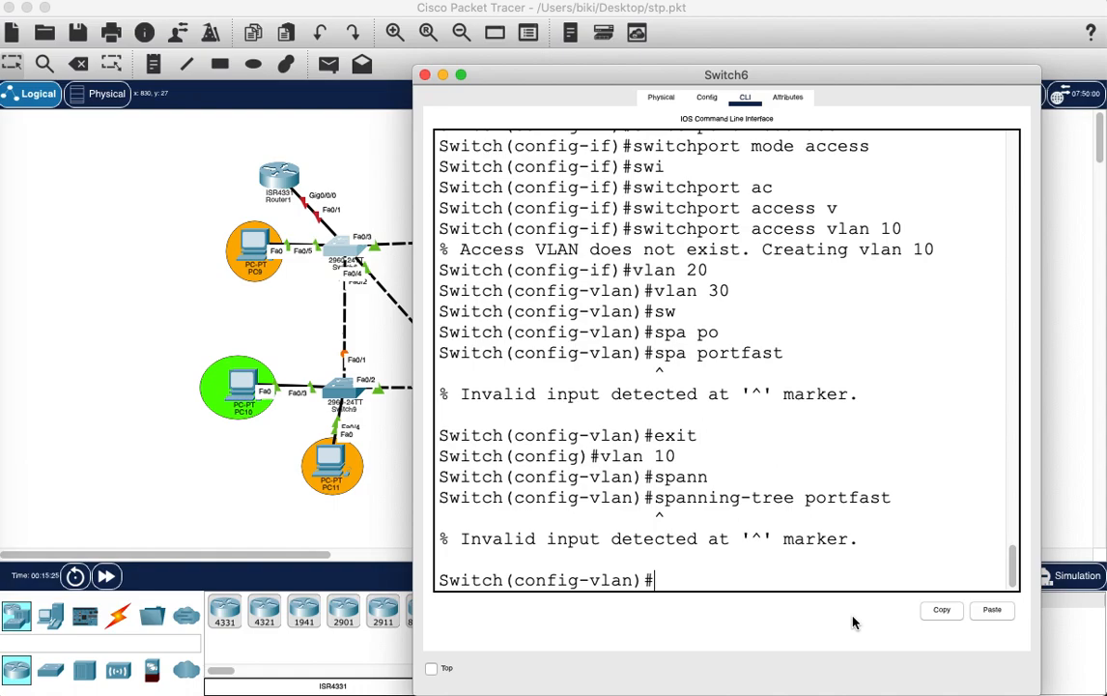
List the available VLAN configuration commands and exit to global configuration mode.
text(?)
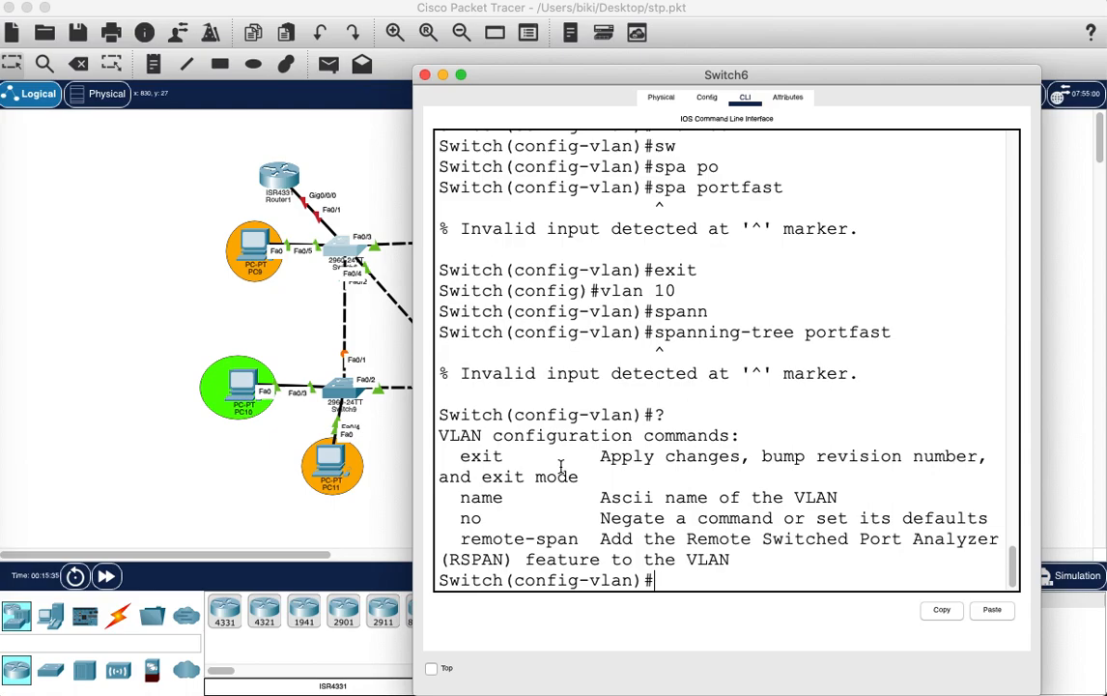
text(exit)
key(Return)
Try to rerun switchport access vlan 10 from global configuration mode.
key(Up)
key(Up)
key(Up)
key(Up)
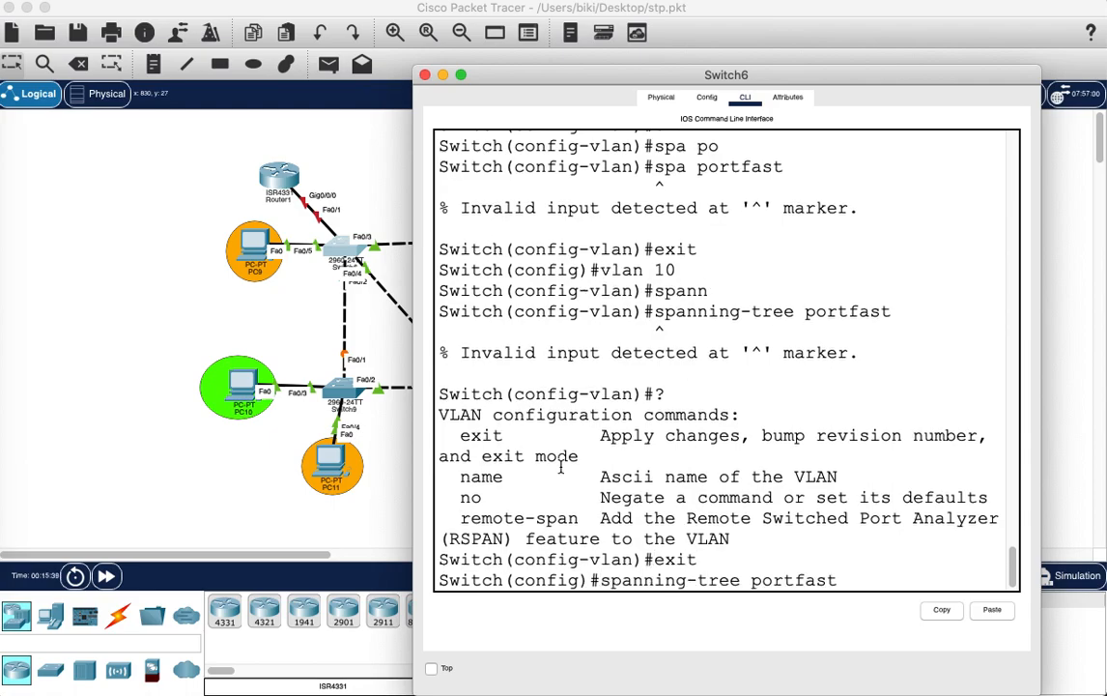
key(Up)
key(Up)
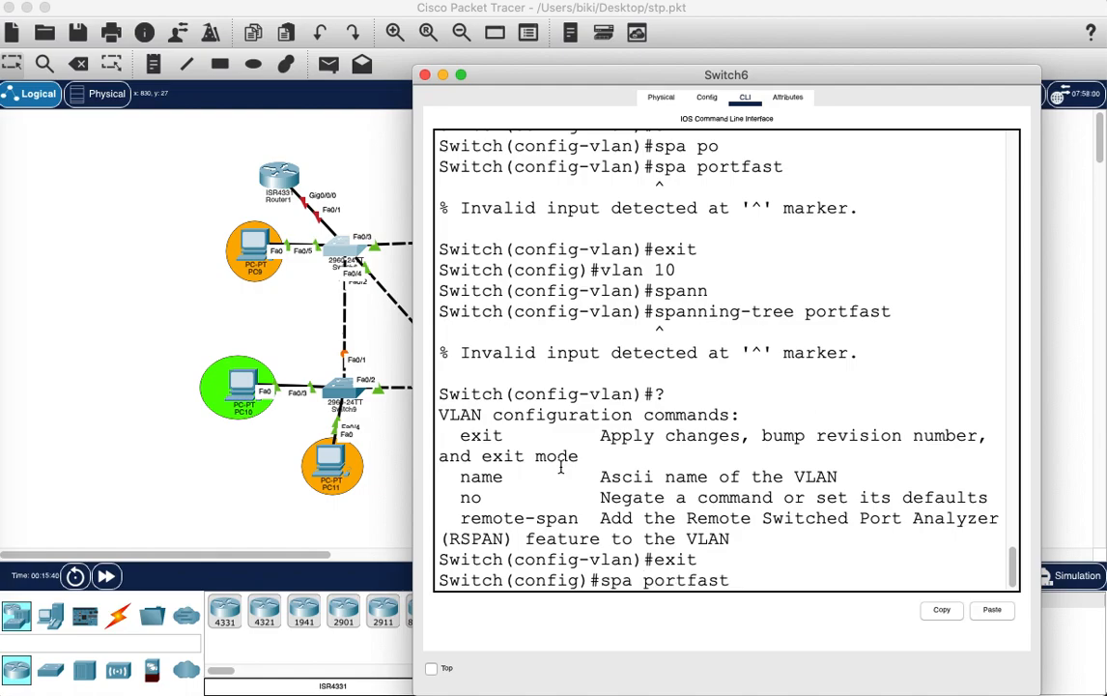
key(Up)
key(Up)
key(Up)
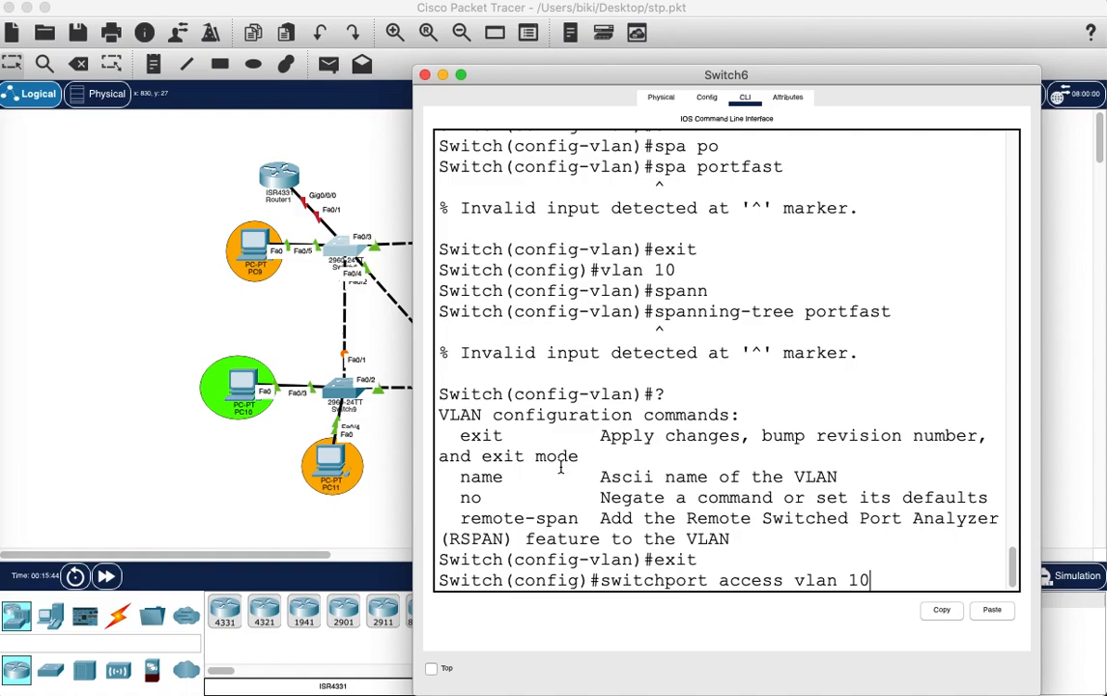
key(Return)
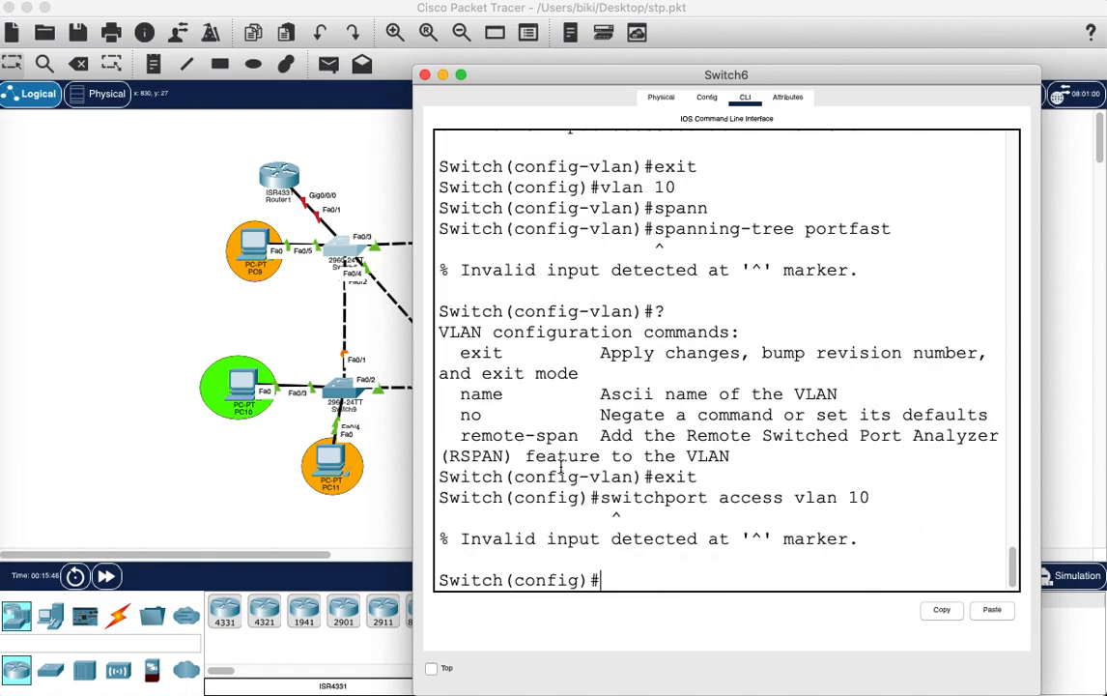
key(Up)
key(Up)
key(Up)
key(Up)
key(Up)
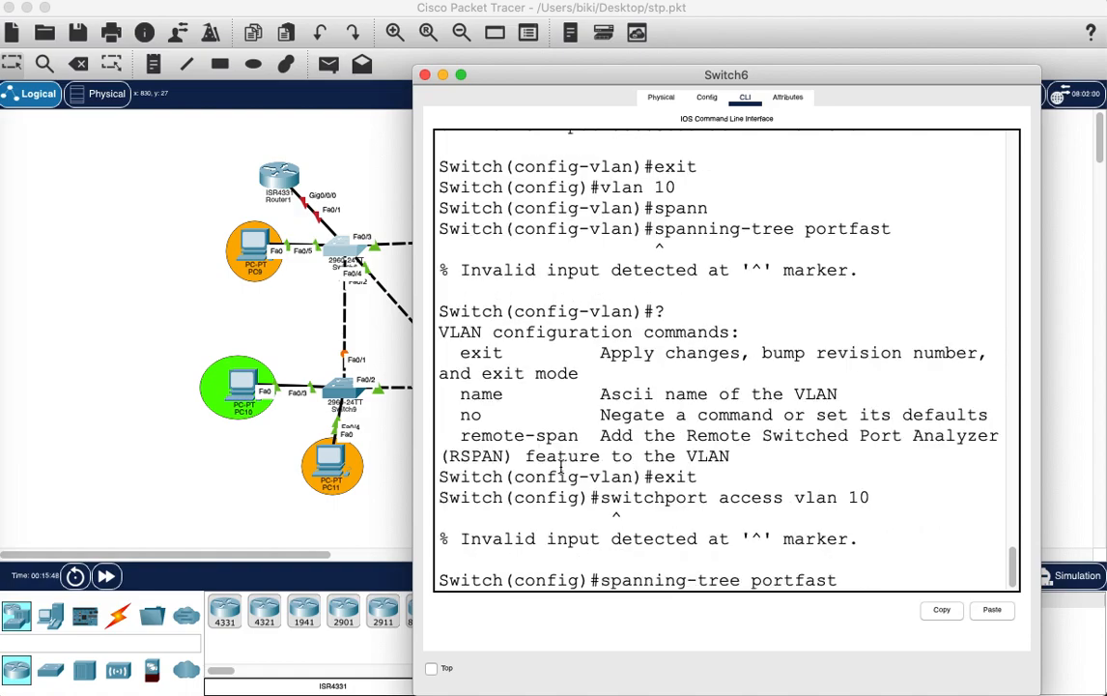
key(Up)
key(Up)
key(Up)
key(Up)
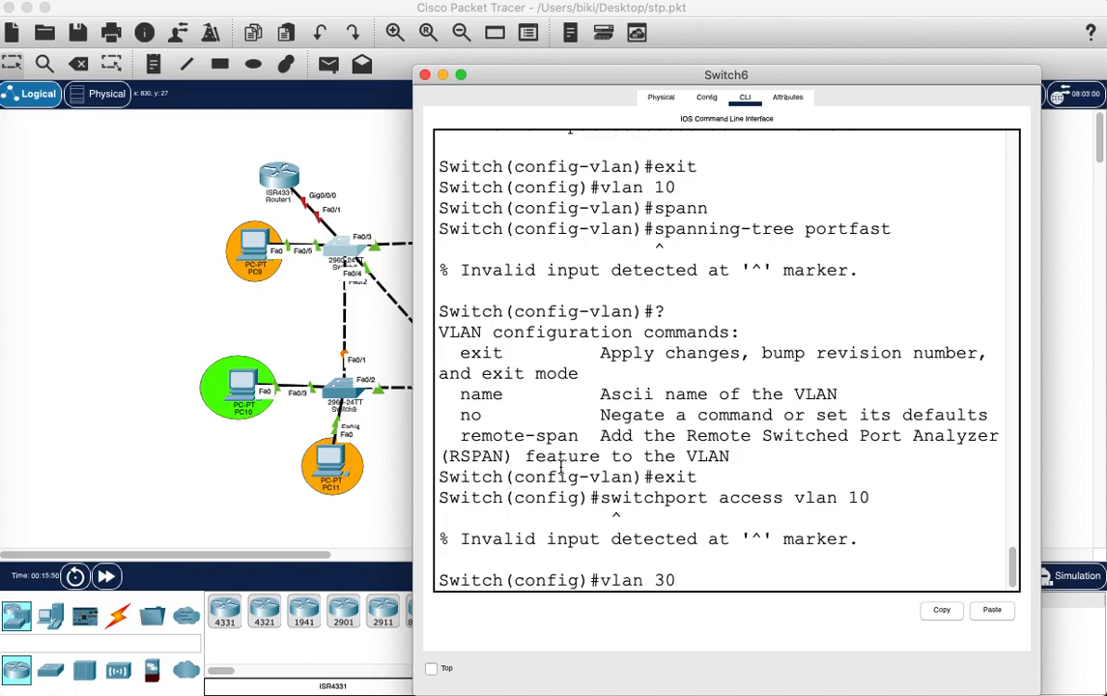
key(Up)
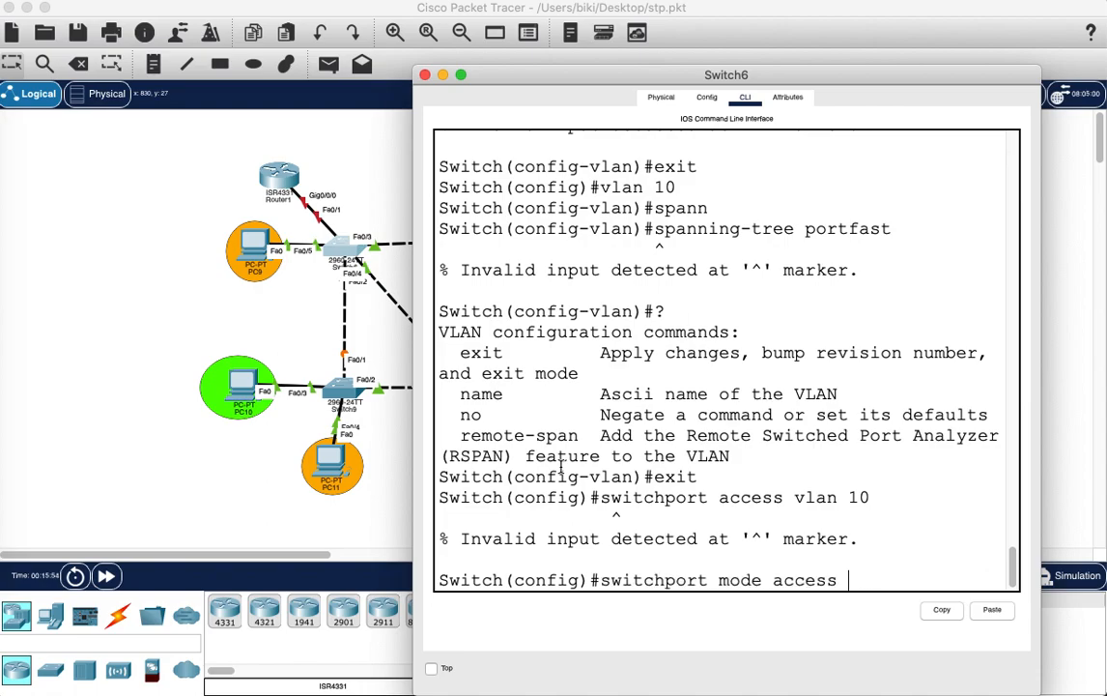
key(Down)
key(Down)
key(Down)
key(Down)
key(Down)
key(Down)
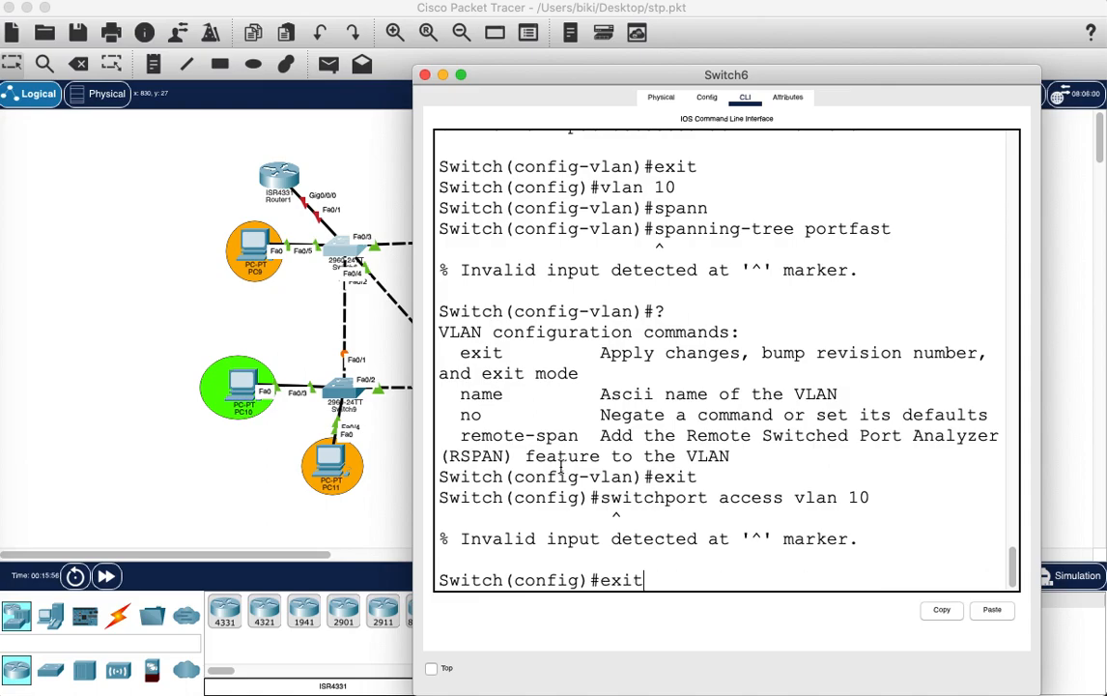
key(Down)
key(Down)
key(Down)
key(Down)
text(switchport )
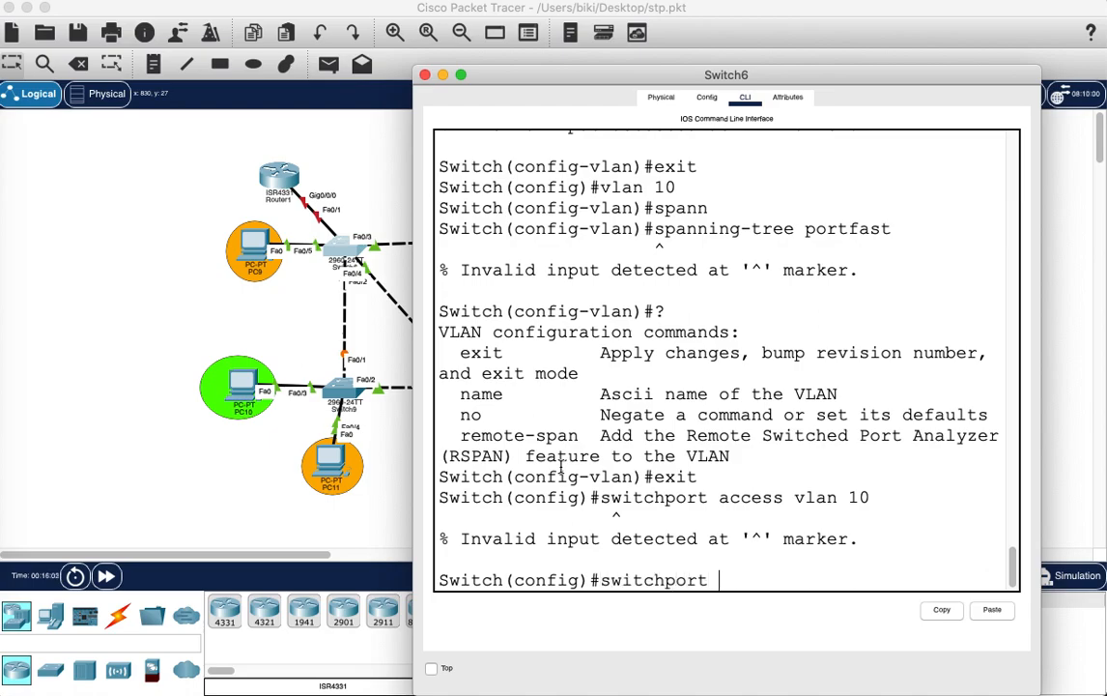
text(mode acce)
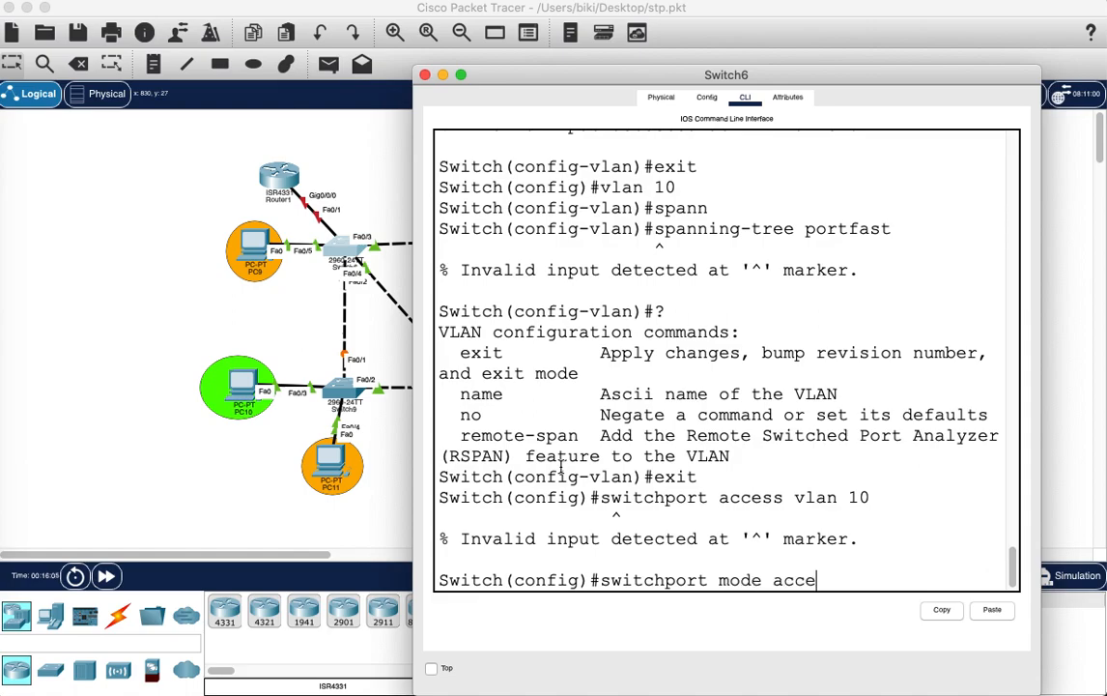
key(BackSpace)
key(BackSpace)
key(BackSpace)
key(BackSpace)
key(BackSpace)
key(BackSpace)
key(BackSpace)
key(BackSpace)
key(BackSpace)
key(BackSpace)
key(BackSpace)
key(BackSpace)
key(BackSpace)
key(BackSpace)
key(BackSpace)
key(BackSpace)
key(BackSpace)
key(BackSpace)
key(BackSpace)
key(BackSpace)
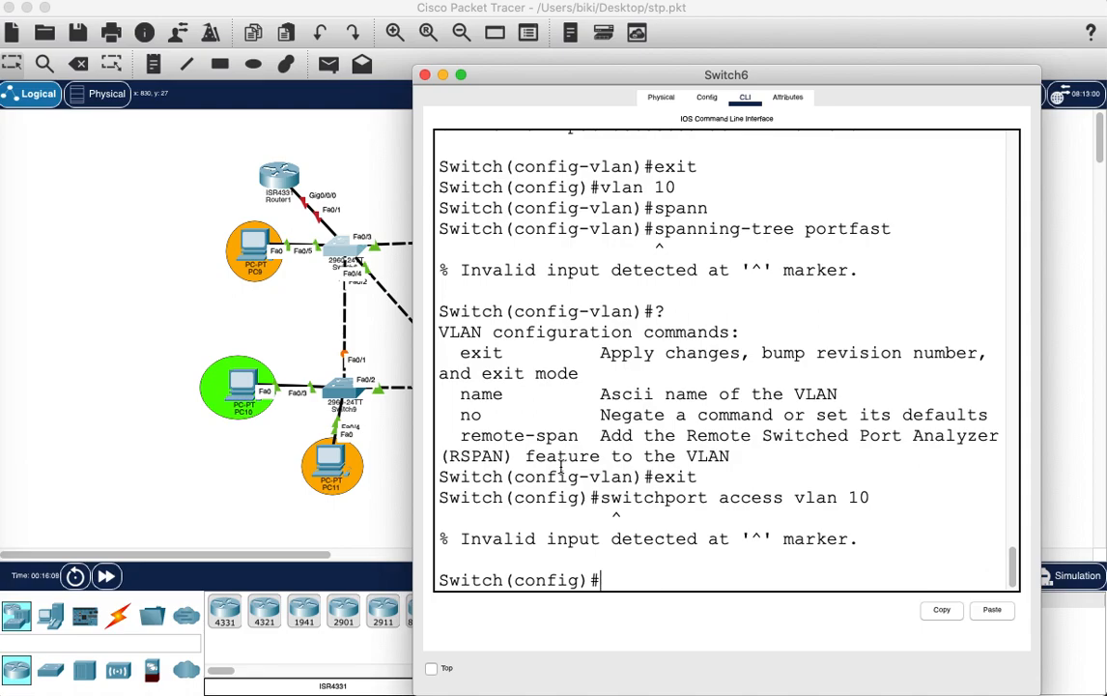
Enter configuration mode for interface fa0/5 and enable PortFast on it with spanning-tree portfast.
text(inter)
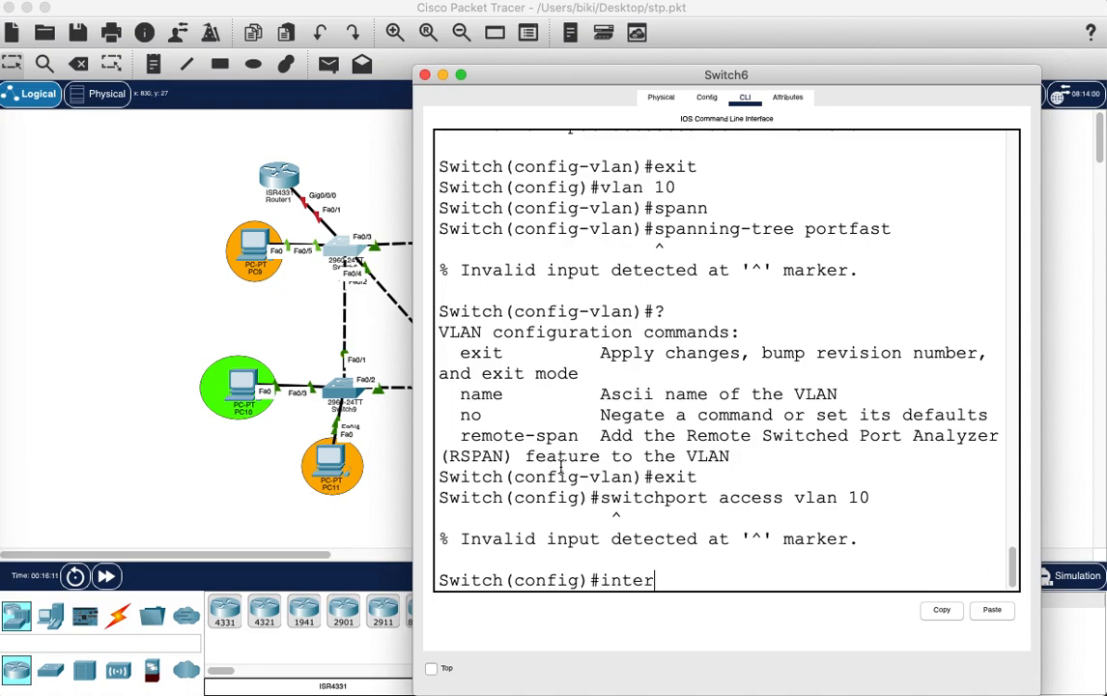
text(face fa0/5)
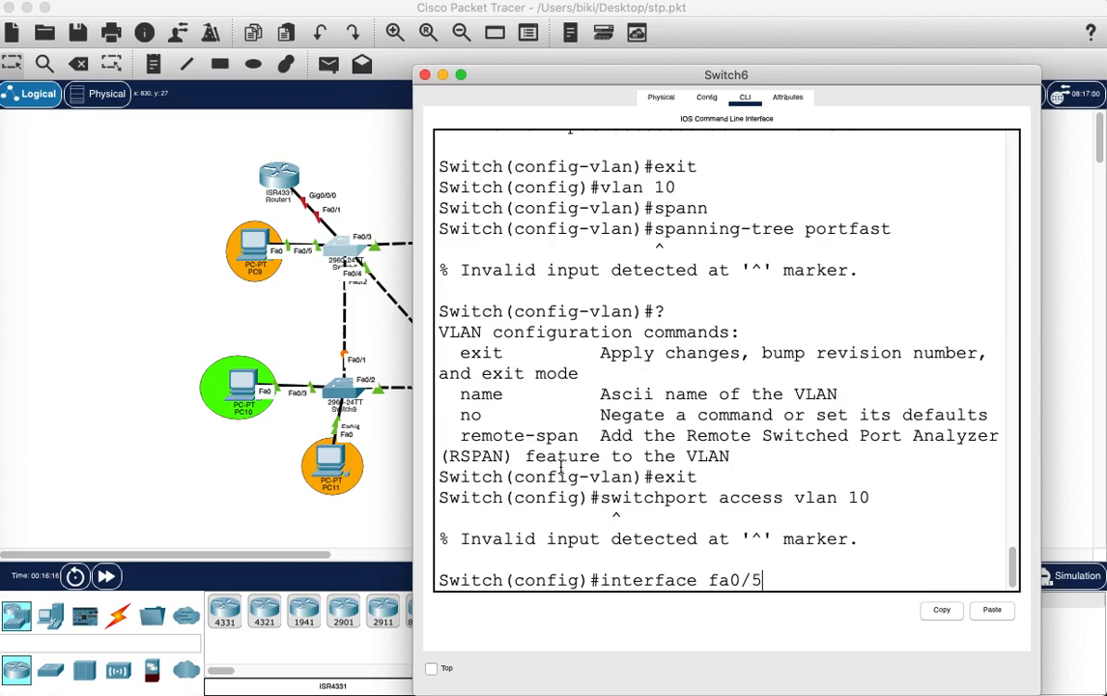
key(Return)
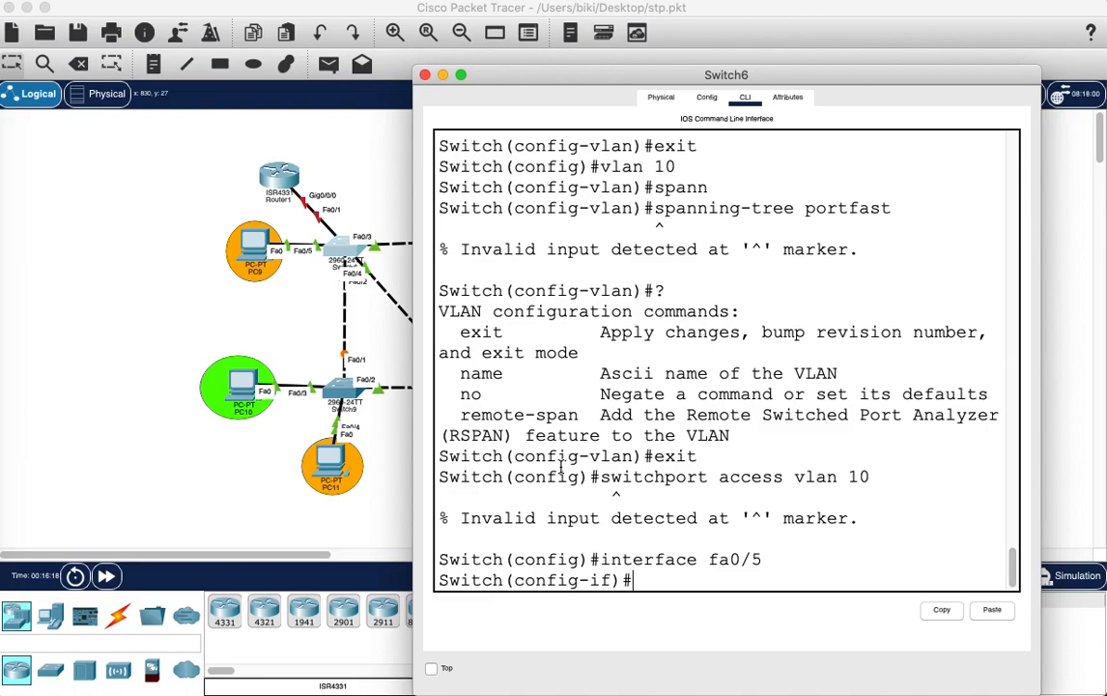
text(spanning tr)
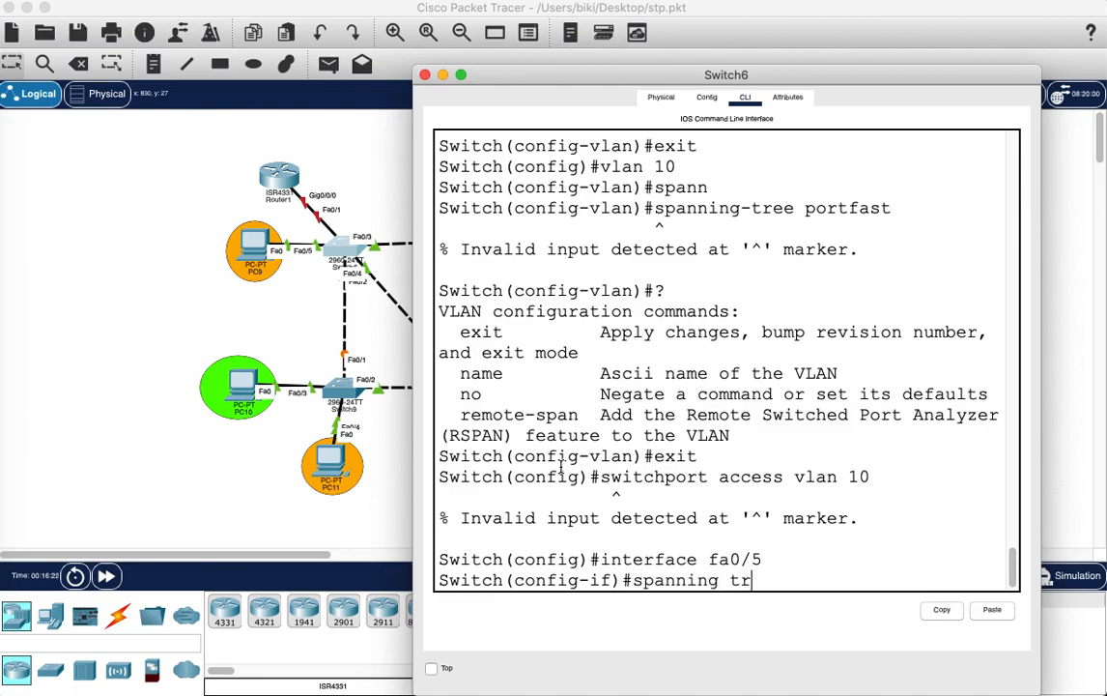
text(ee port)
key(BackSpace)
key(BackSpace)
key(BackSpace)
key(BackSpace)
key(BackSpace)
key(BackSpace)
key(BackSpace)
key(BackSpace)
key(BackSpace)
key(BackSpace)
key(Tab)
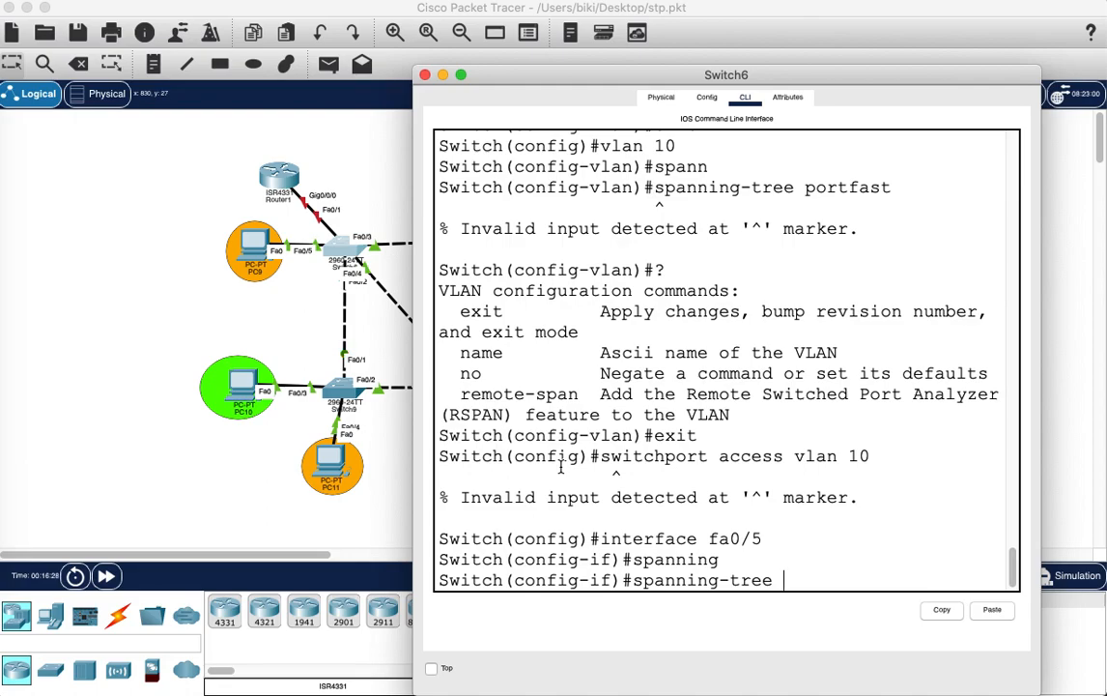
text(p)
key(Tab)
key(Return)
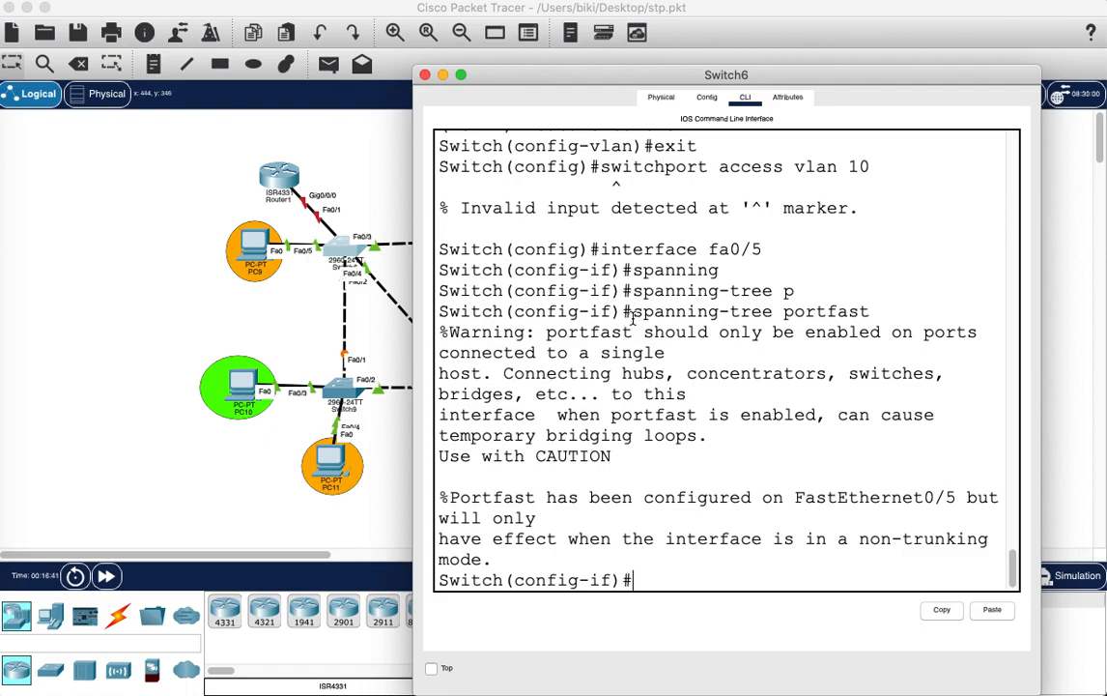
drag(633, 311, 877, 313)
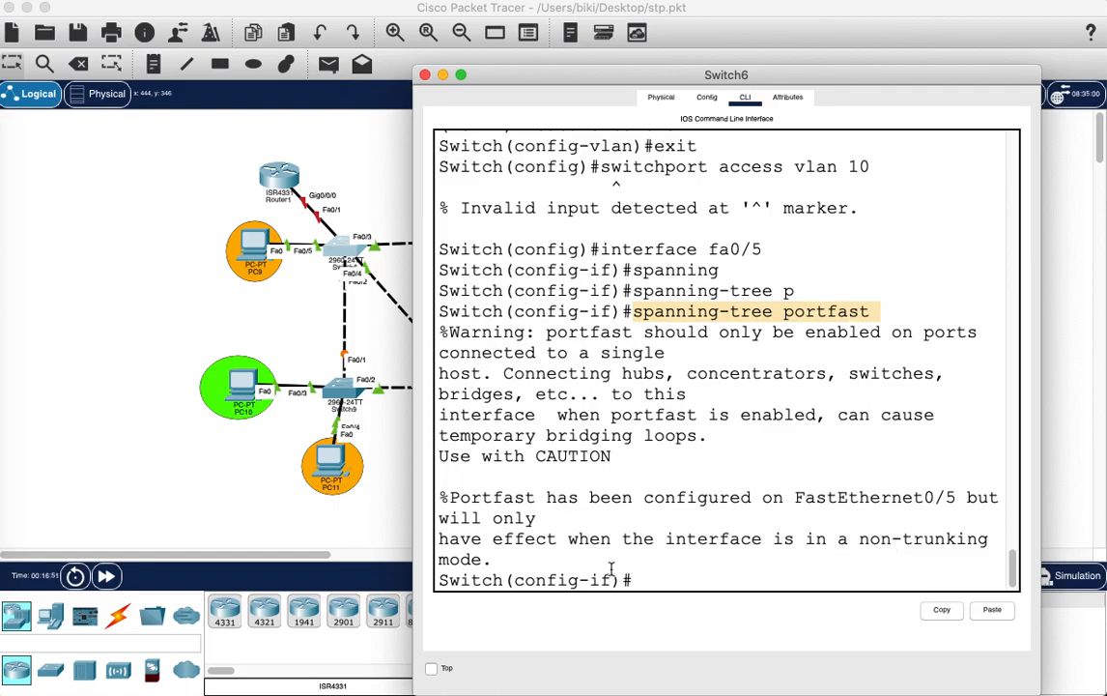
drag(651, 537, 922, 538)
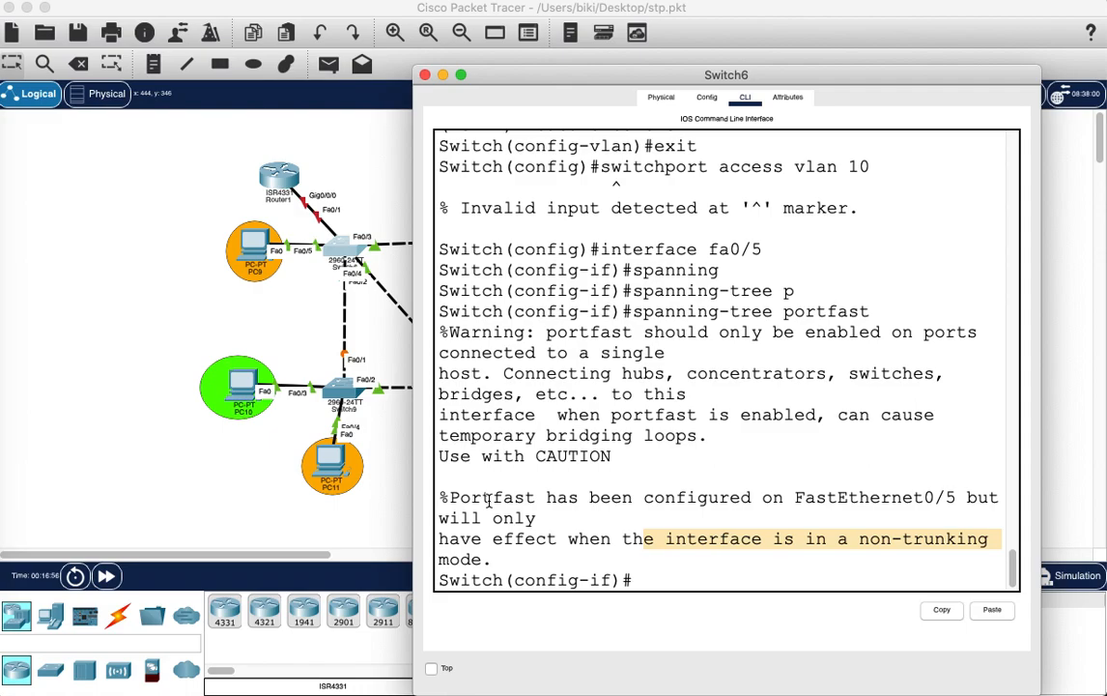
Close the Switch6 window, open the command line of Switch7 and enter global configuration mode.
click(424, 75)
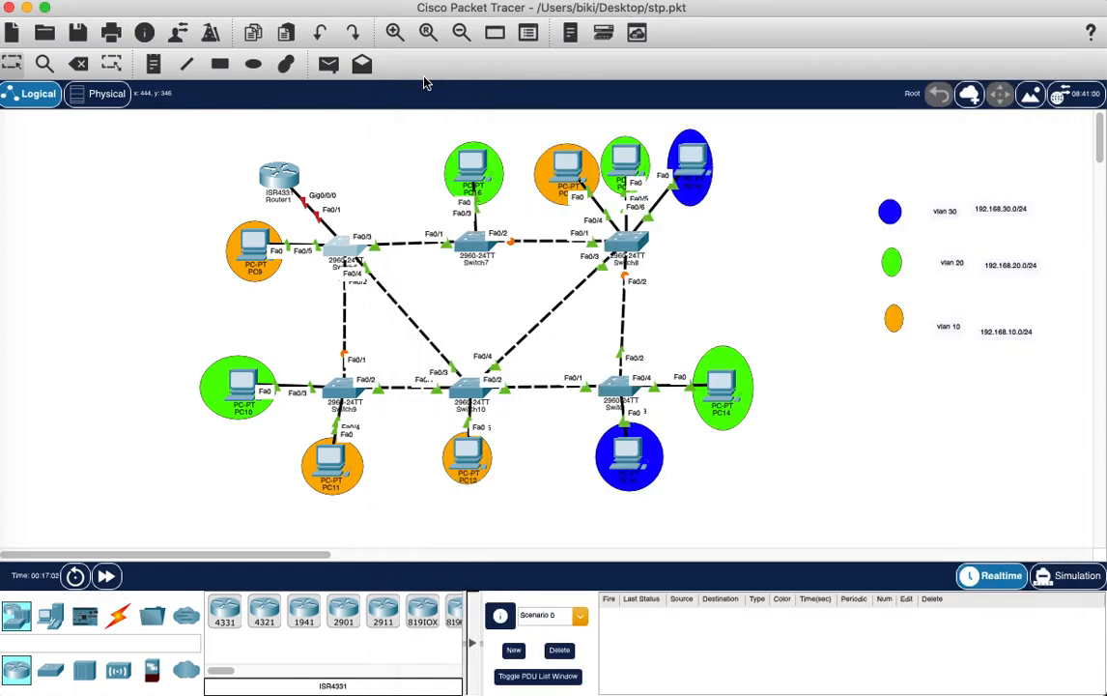
click(468, 249)
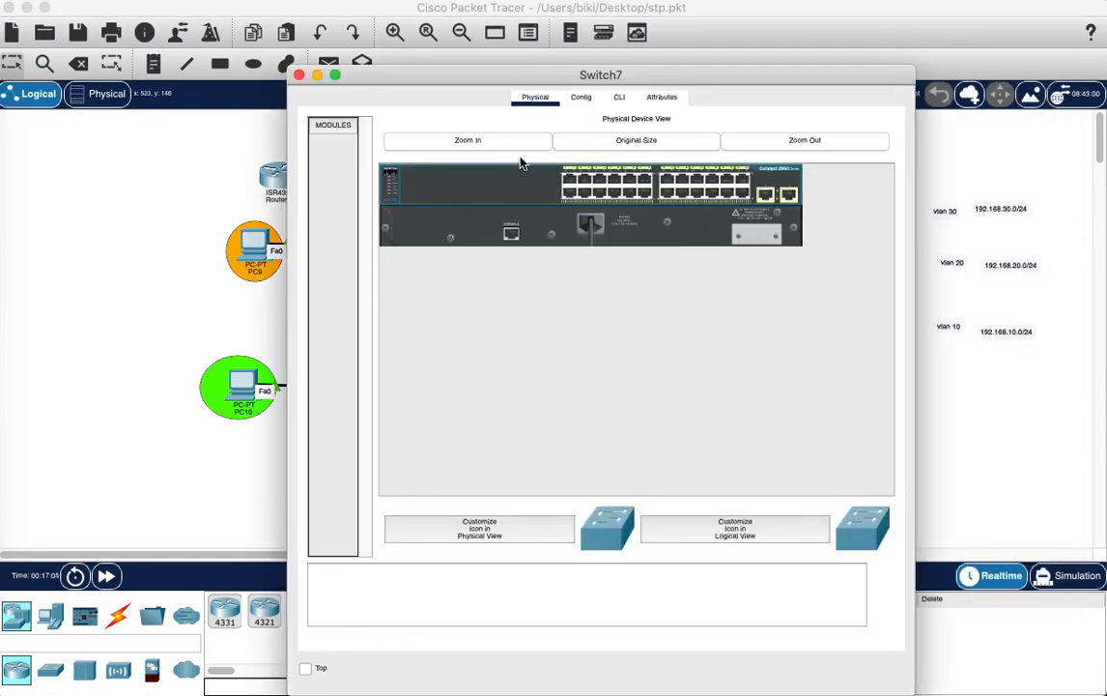
click(619, 99)
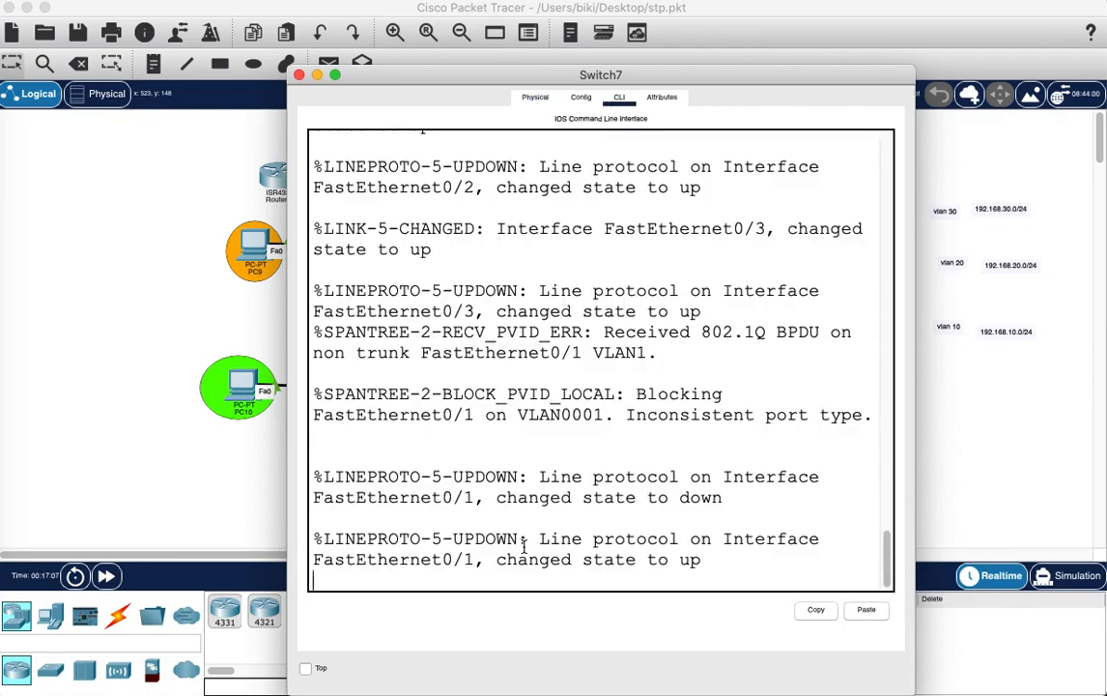
key(Return)
text(en)
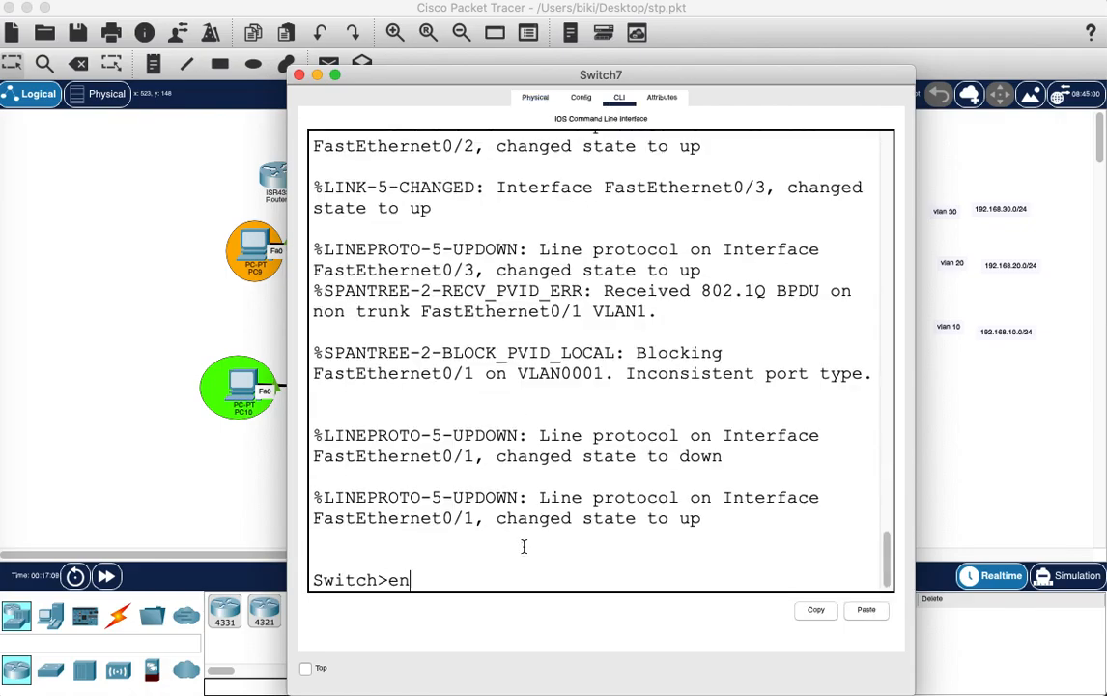
key(Return)
text(config)
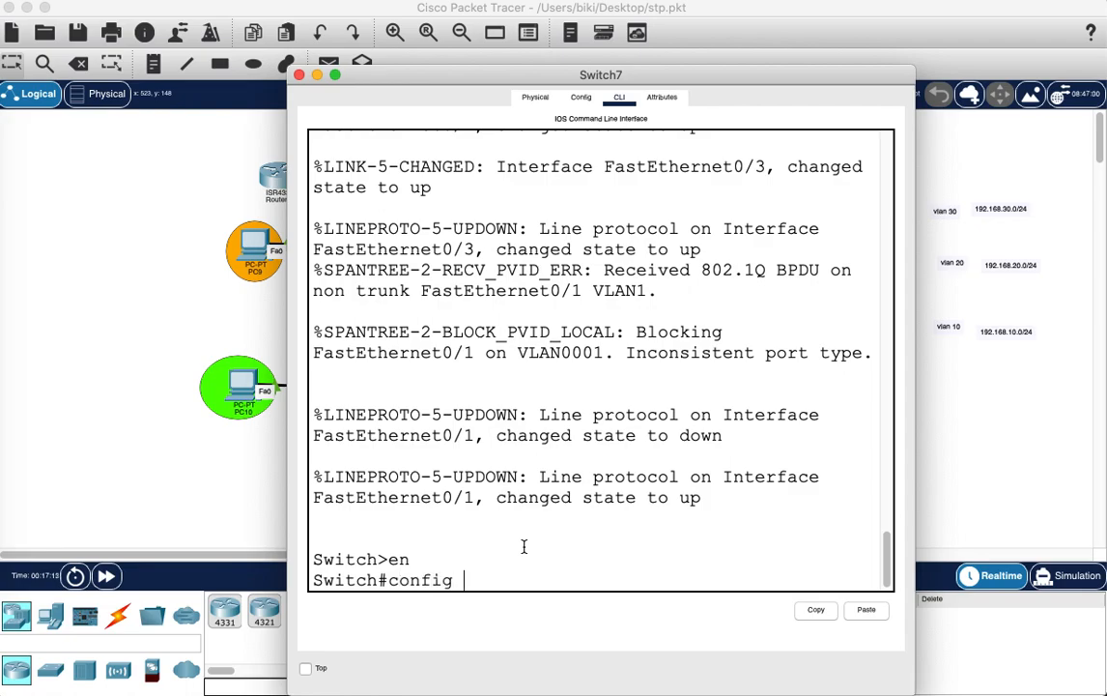
text( t)
key(Return)
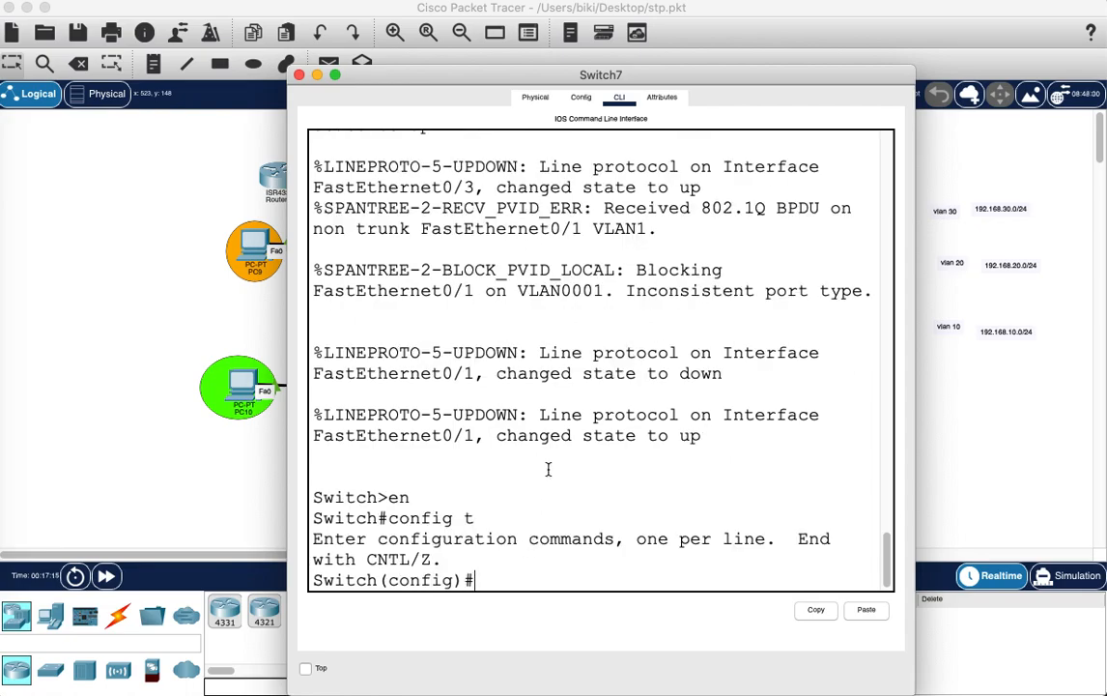
Set the interface range fa0/1-2 on Switch7 to trunk mode with switchport mode trunk.
drag(663, 75, 759, 60)
text(nter)
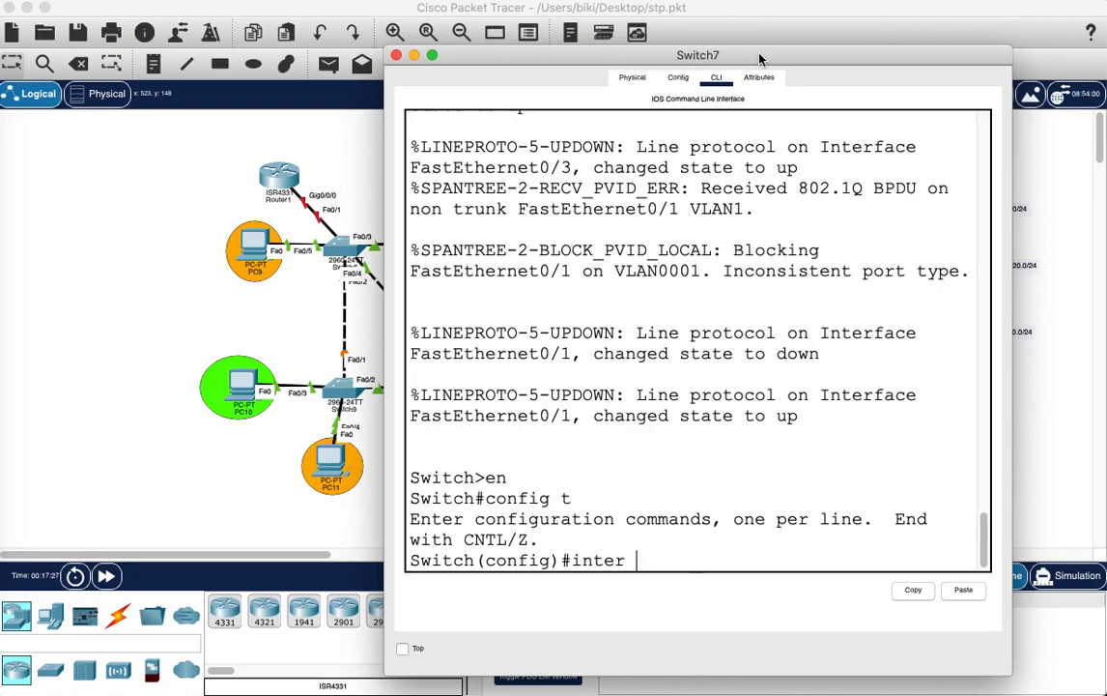
text( range)
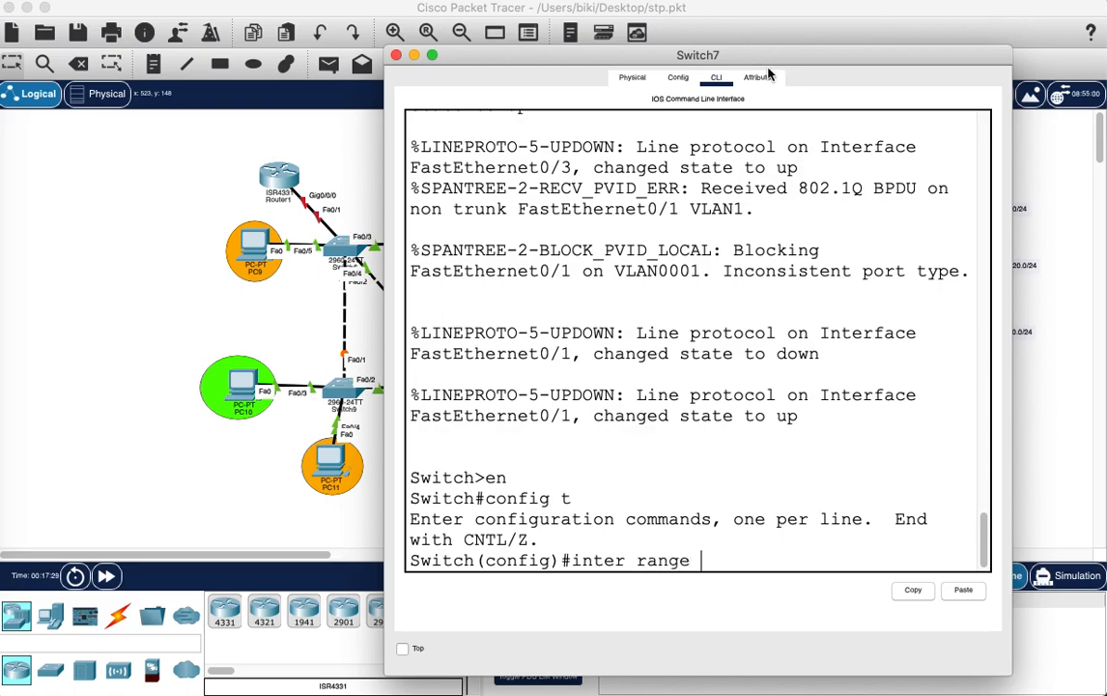
mouse_move(772, 64)
mouse_down()
mouse_move(763, 371)
mouse_move(759, 56)
mouse_up()
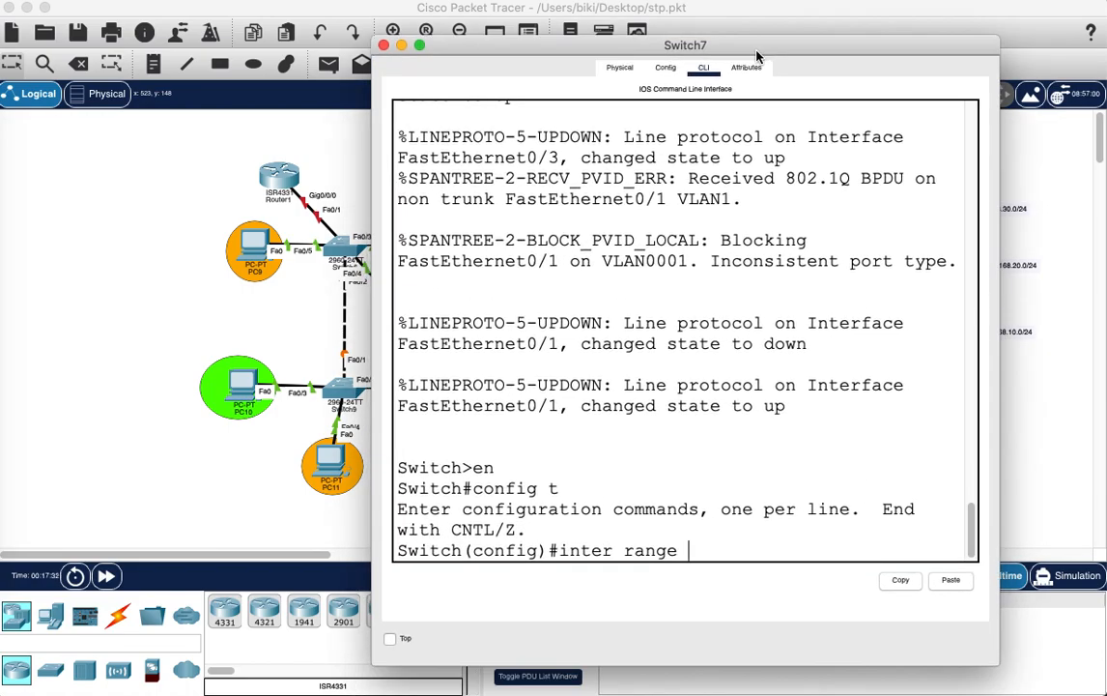
text(fa0/1-2)
key(Return)
text(swi)
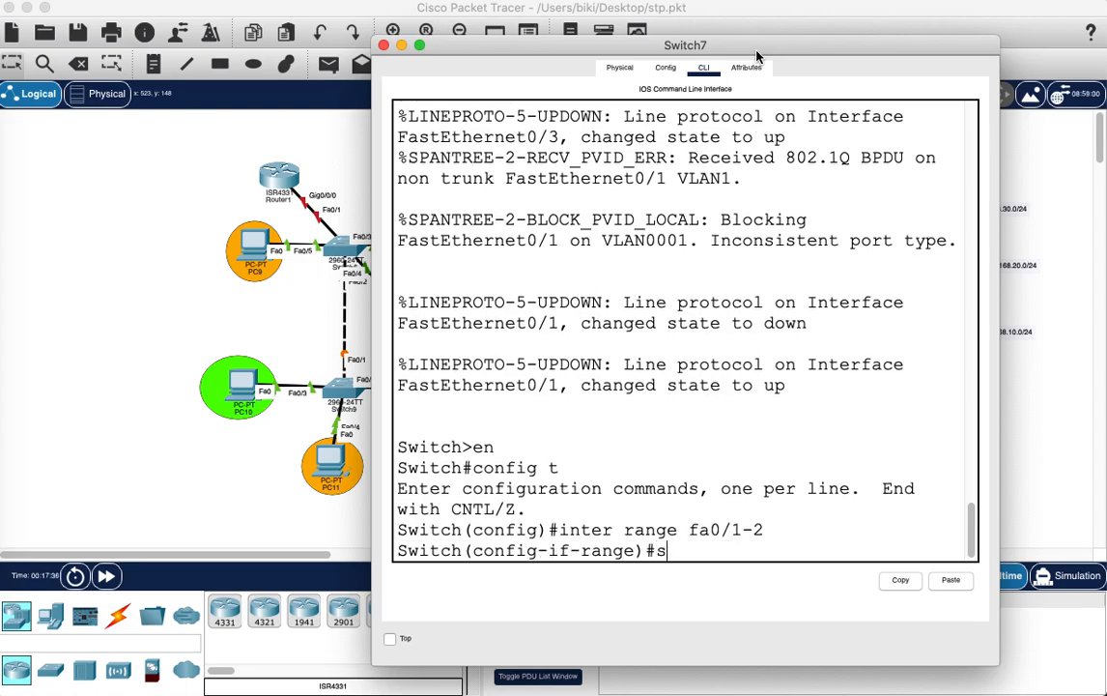
key(Tab)
text(mo)
key(Tab)
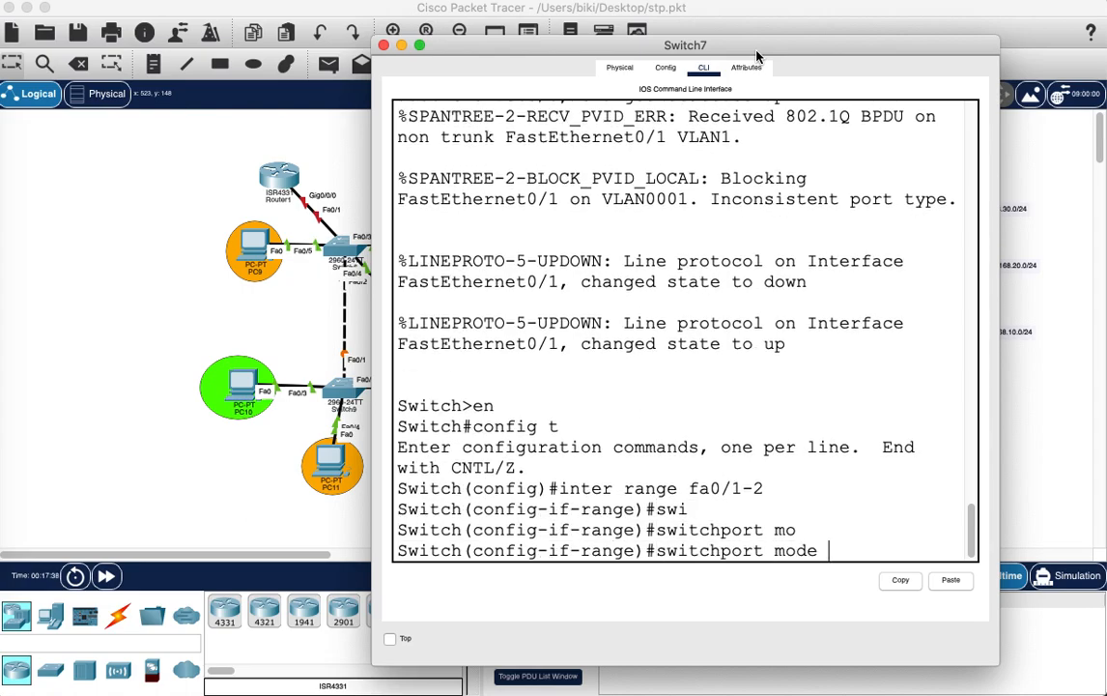
text(tr)
key(Tab)
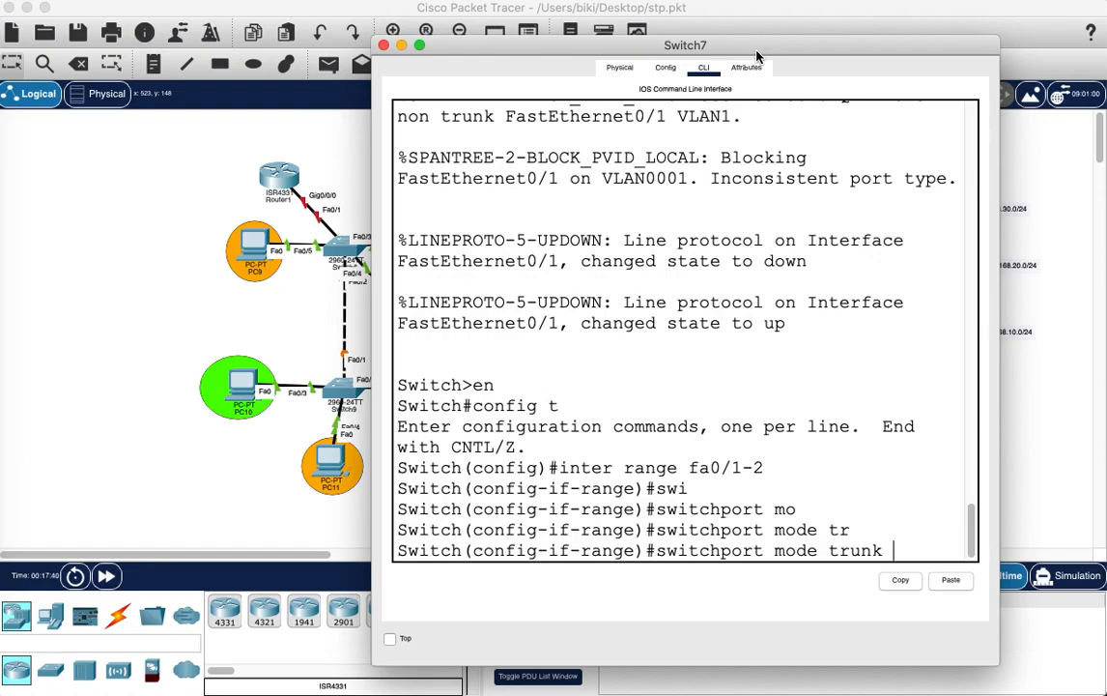
key(Return)
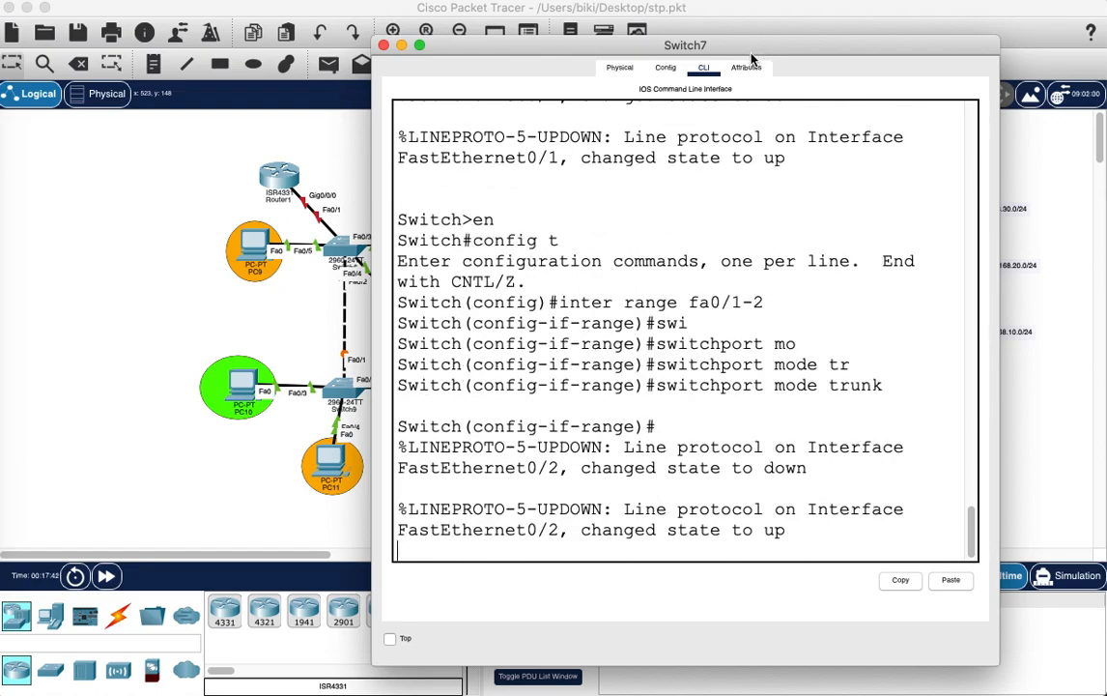
key(Return)
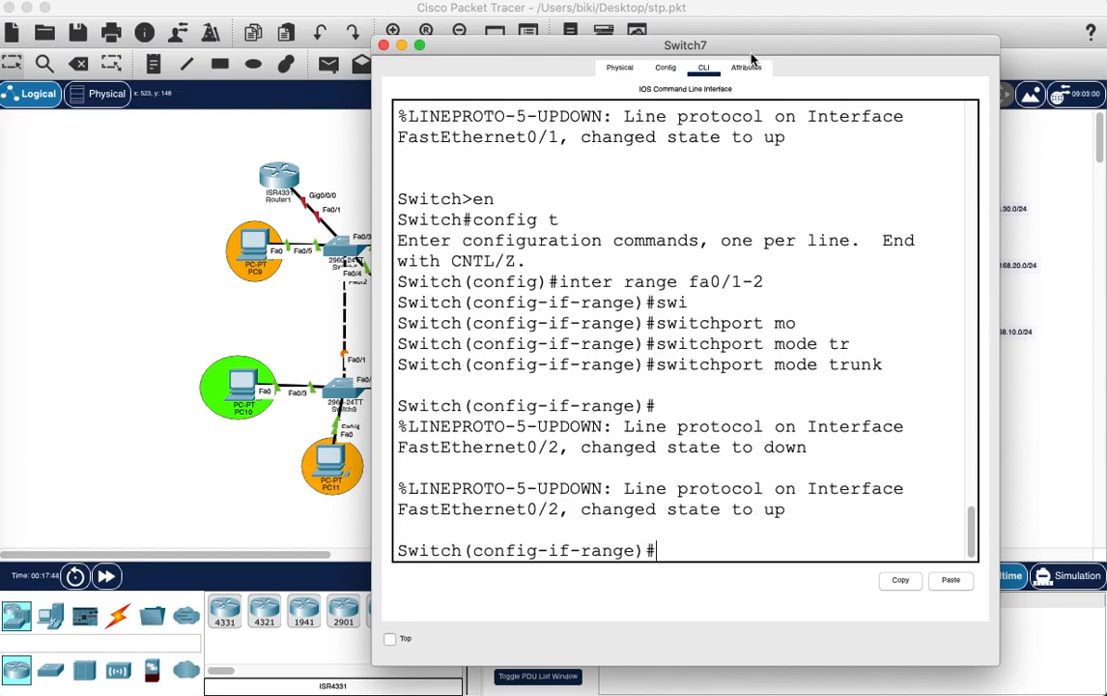
Exit to global configuration mode and switch the spanning-tree mode to rapid with spa mo ra.
text(exit)
key(Return)
text(spa )
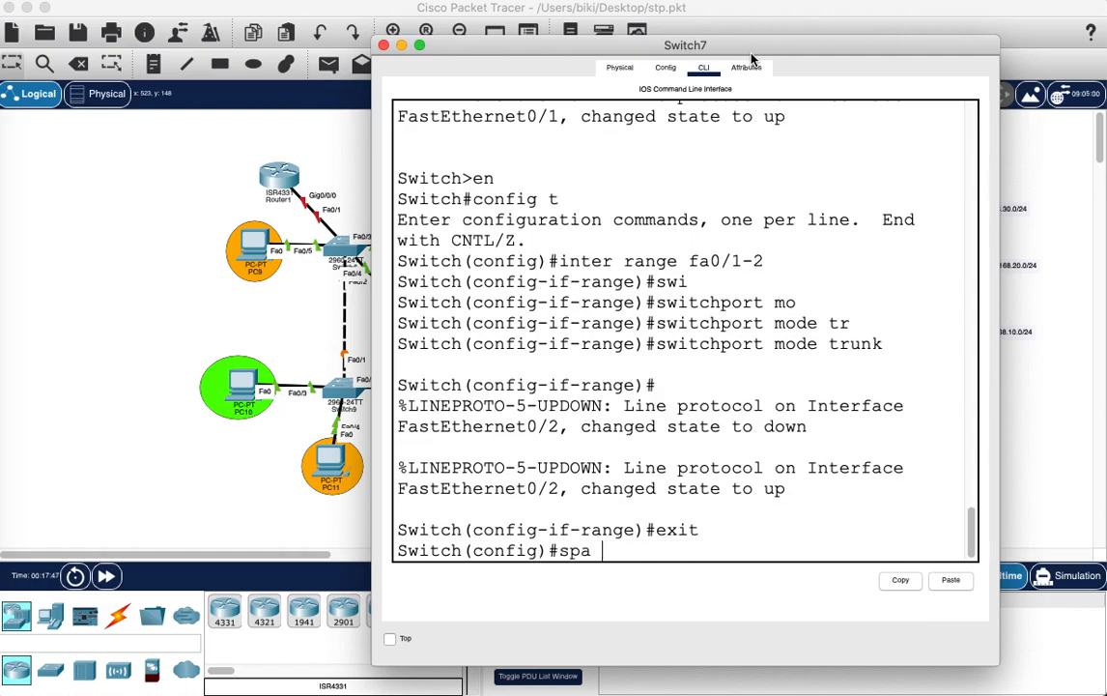
text(mo ra)
key(Return)
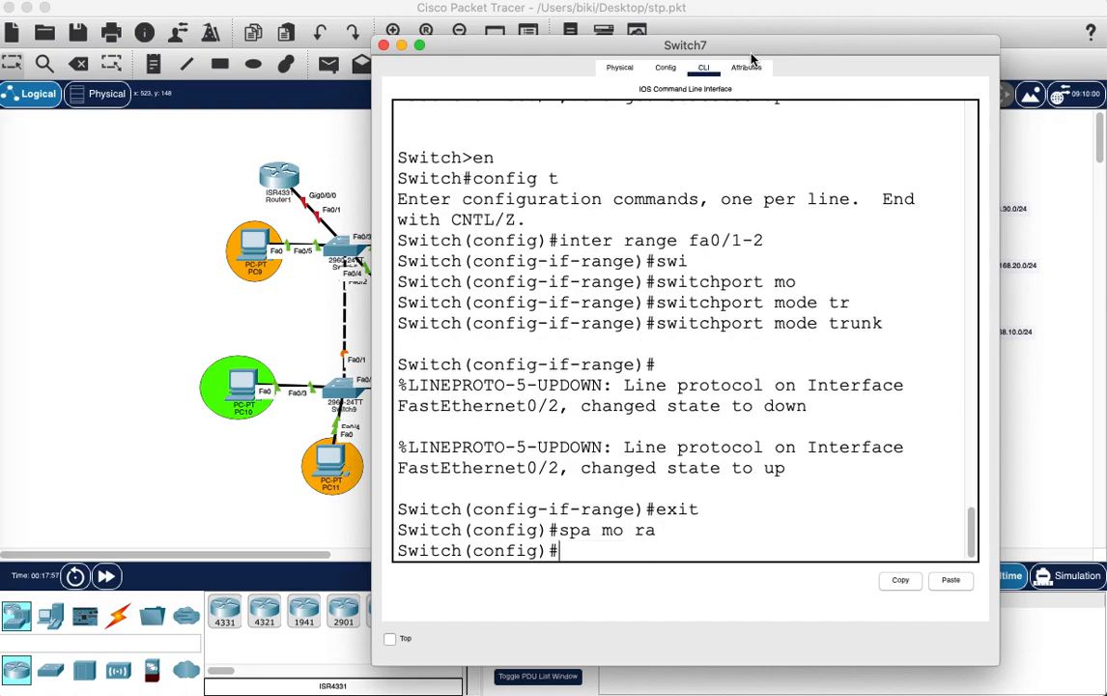
Enter configuration mode for interface fa0/3 on Switch7 and set the port to access mode.
text(inet)
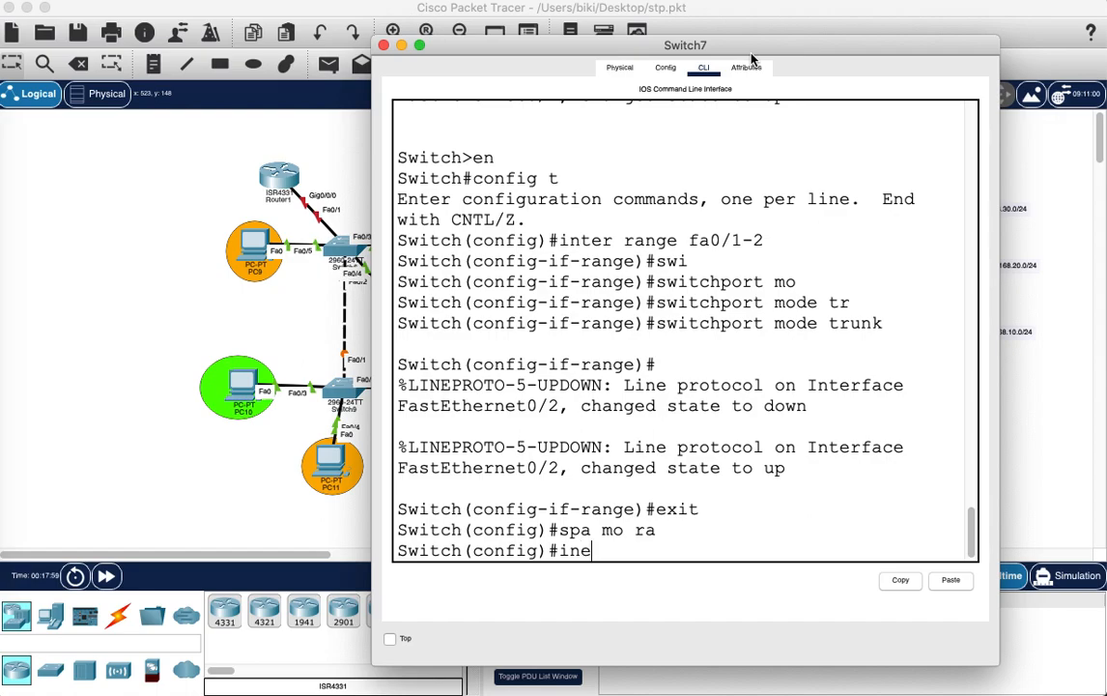
key(BackSpace)
key(BackSpace)
text(t)
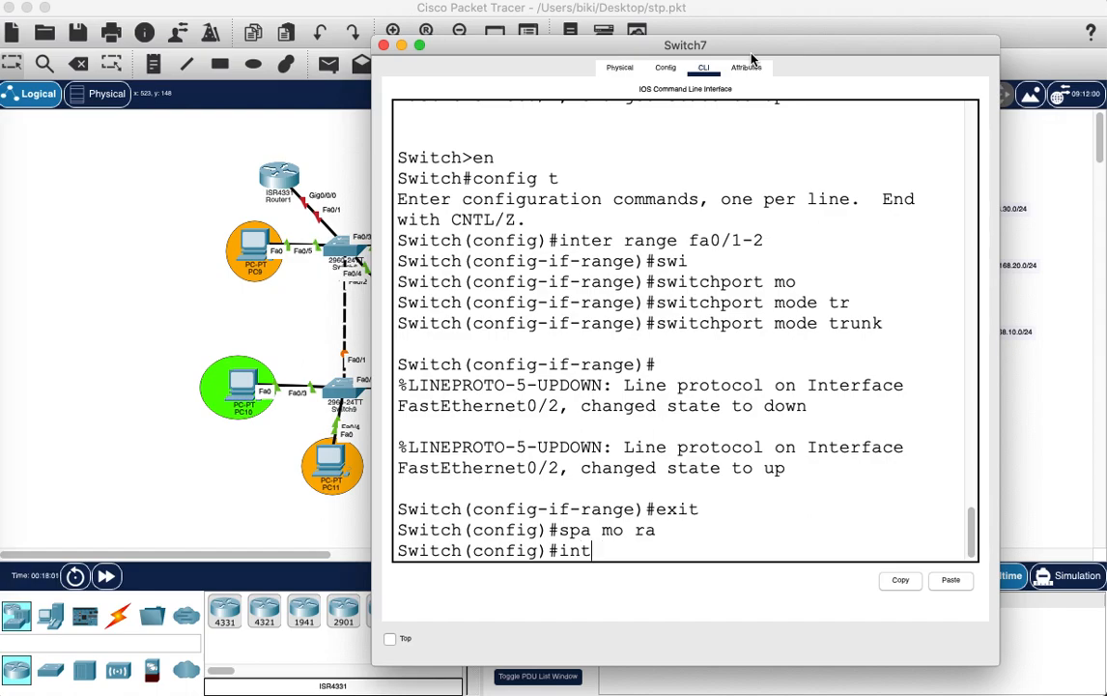
text(er fa0/3)
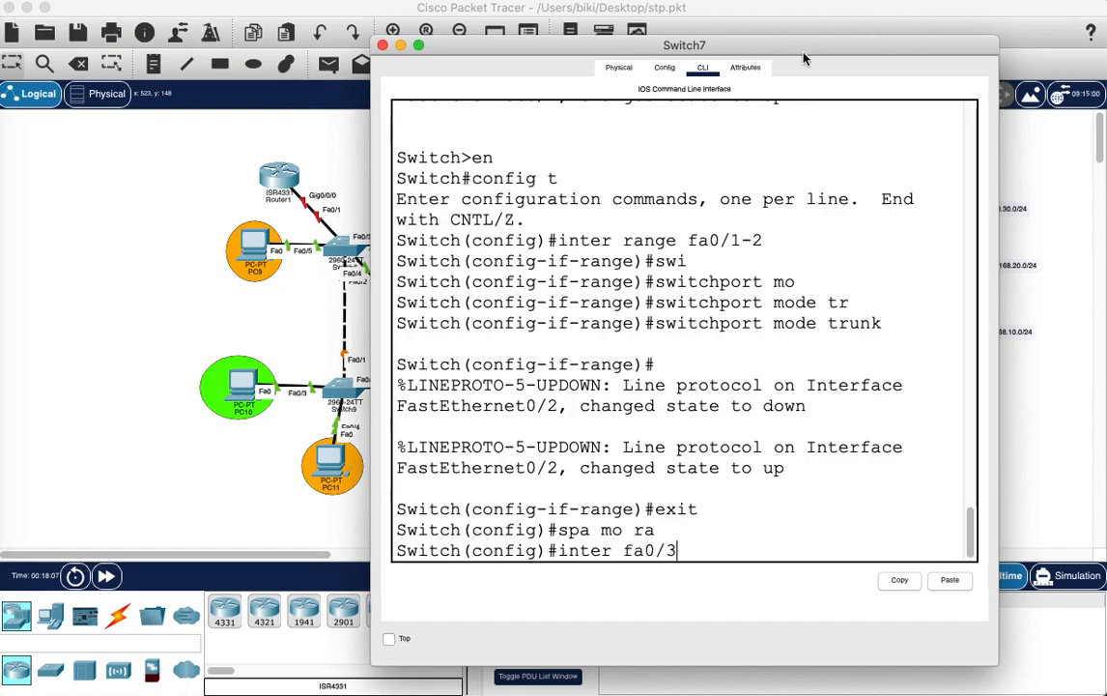
drag(719, 45, 673, 341)
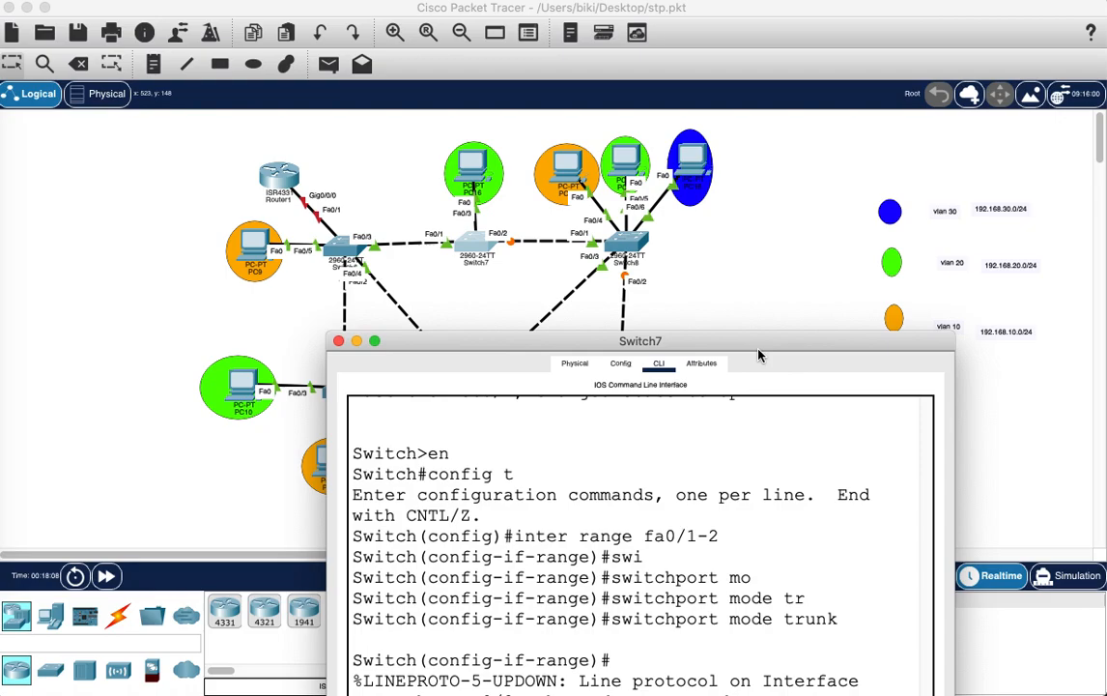
drag(759, 355, 760, 82)
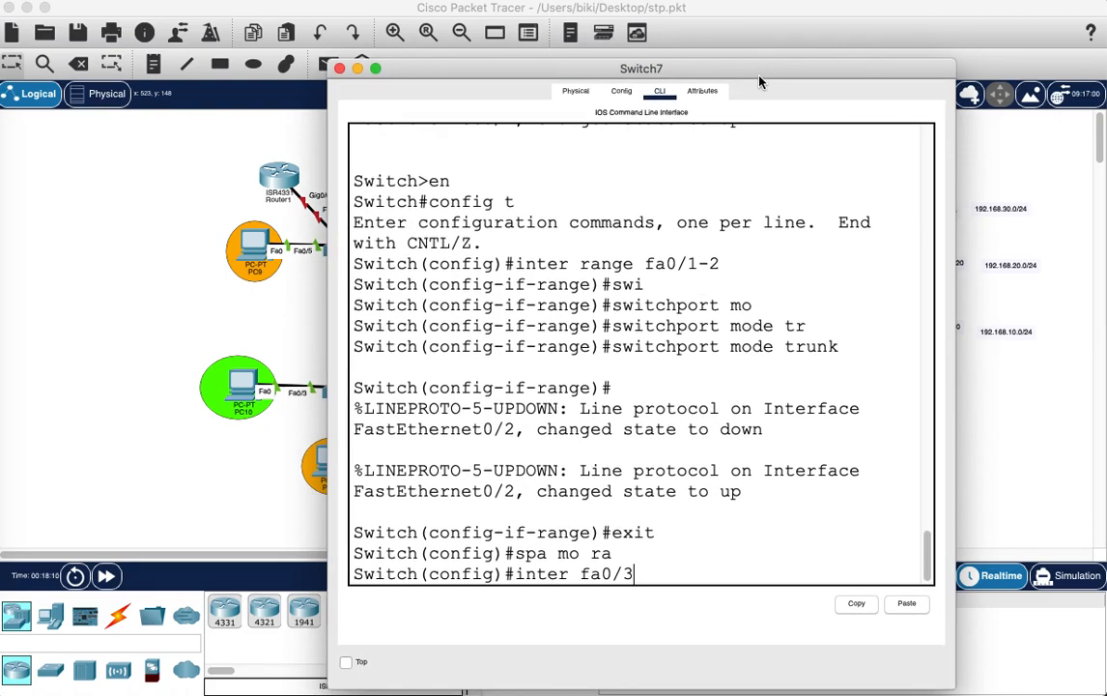
key(Return)
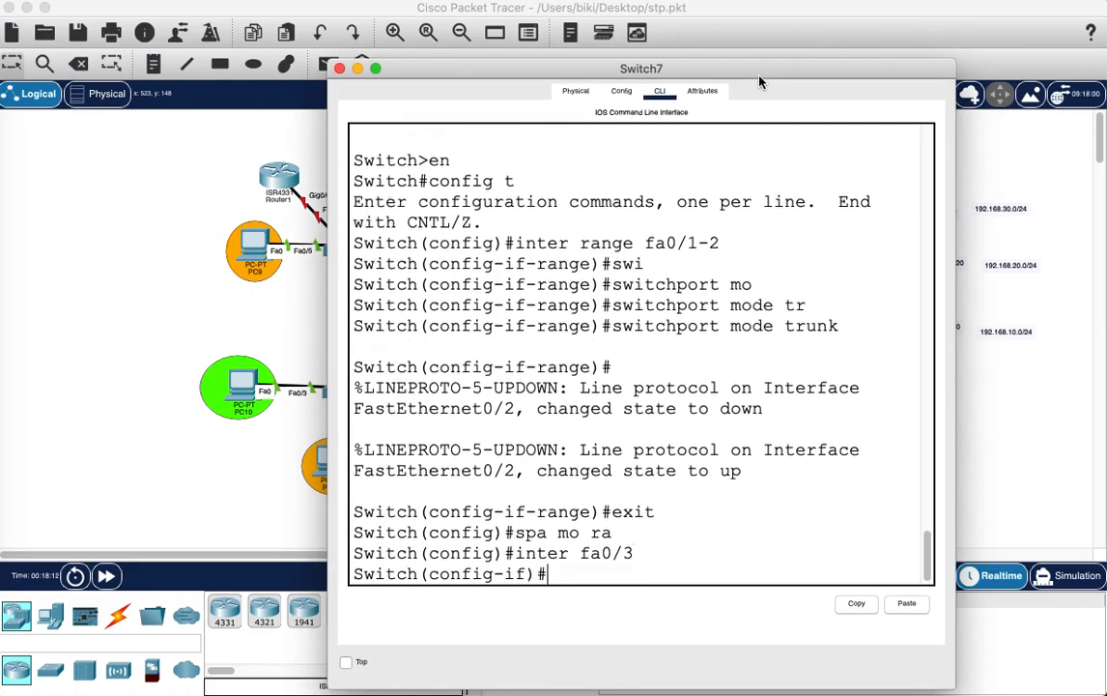
text(swi)
key(Tab)
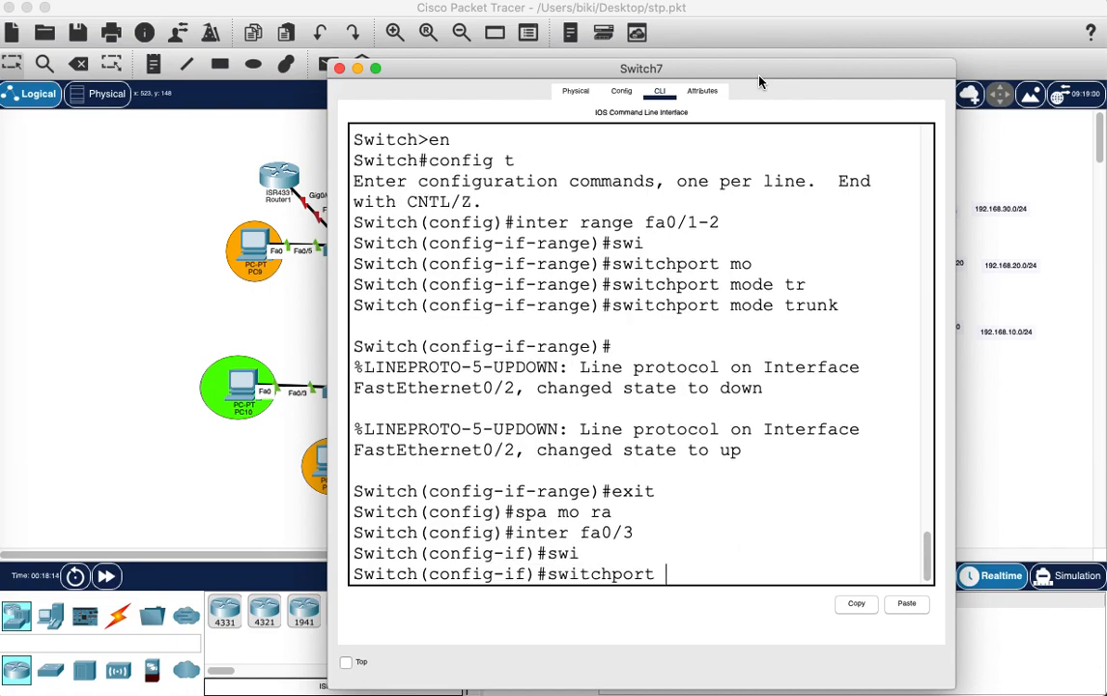
text(m)
key(Tab)
text(a)
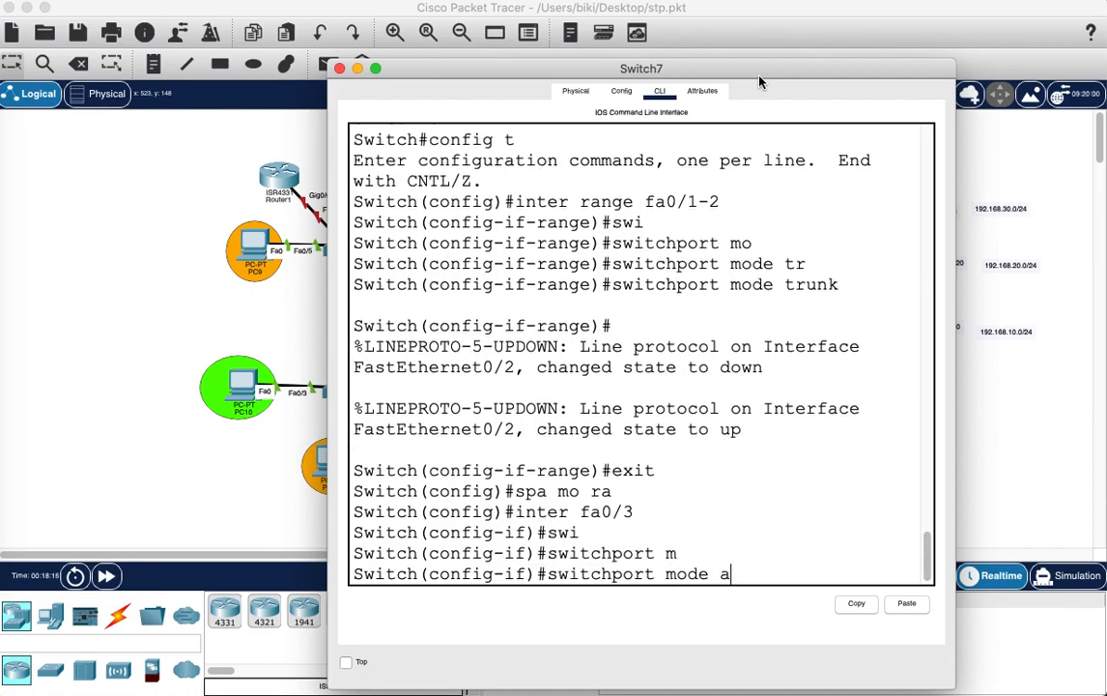
text(cc)
key(Tab)
key(Return)
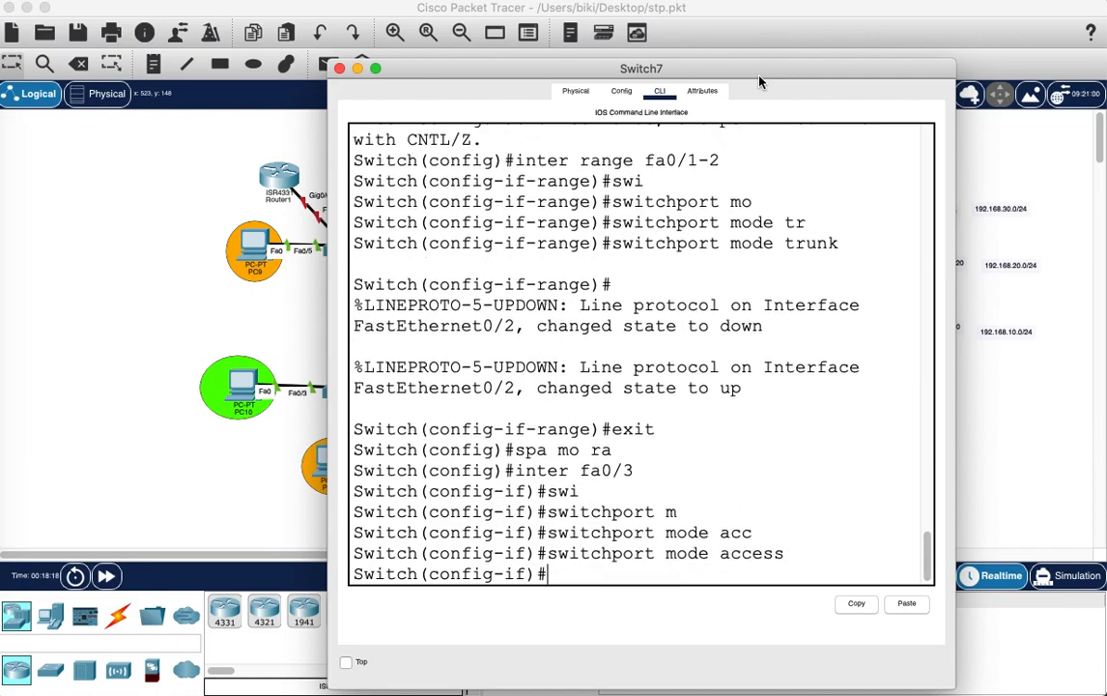
Assign interface fa0/3 on Switch7 to VLAN 20 with switchport access vlan 20.
text(swi)
key(Tab)
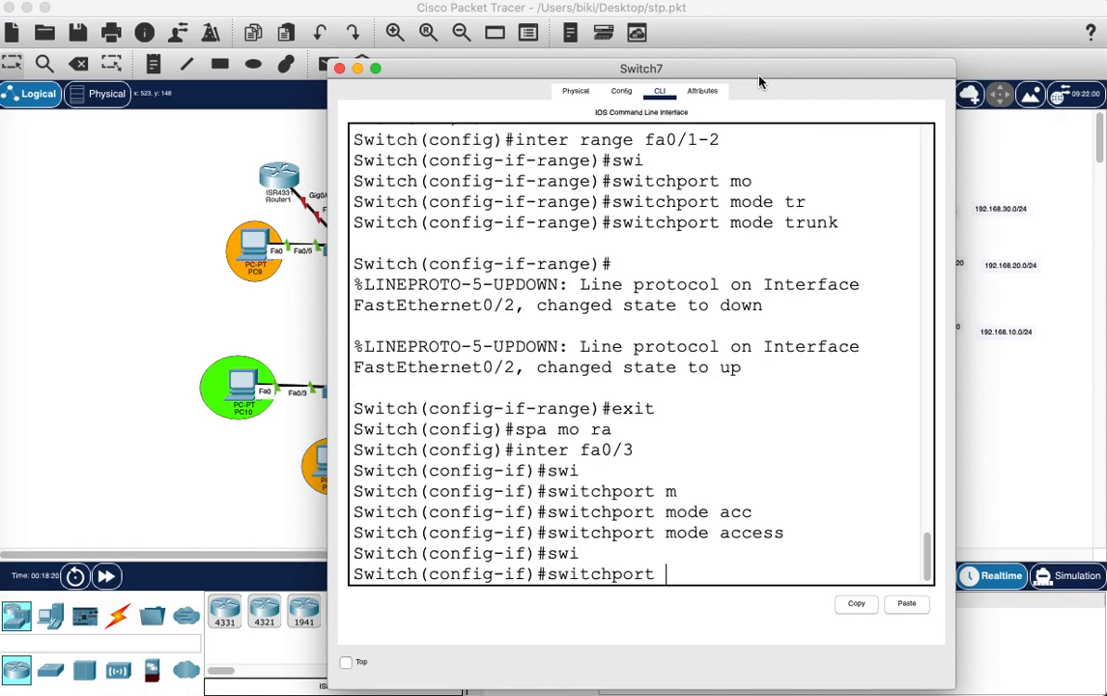
text(ac)
key(Tab)
text(vlan)
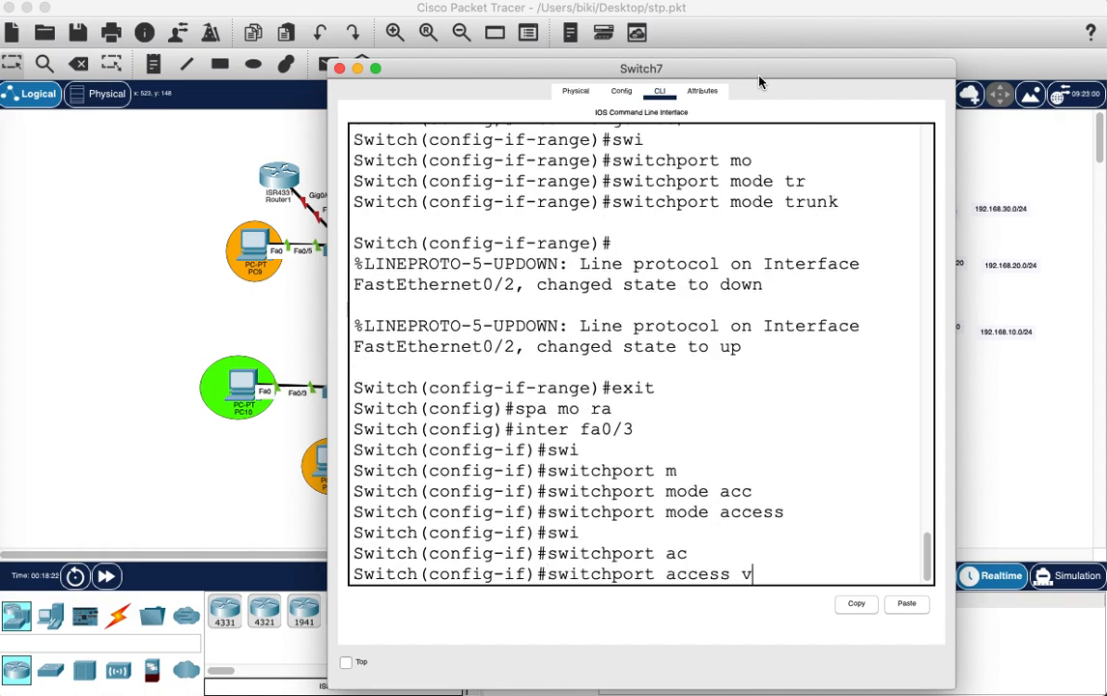
key(Tab)
text(20)
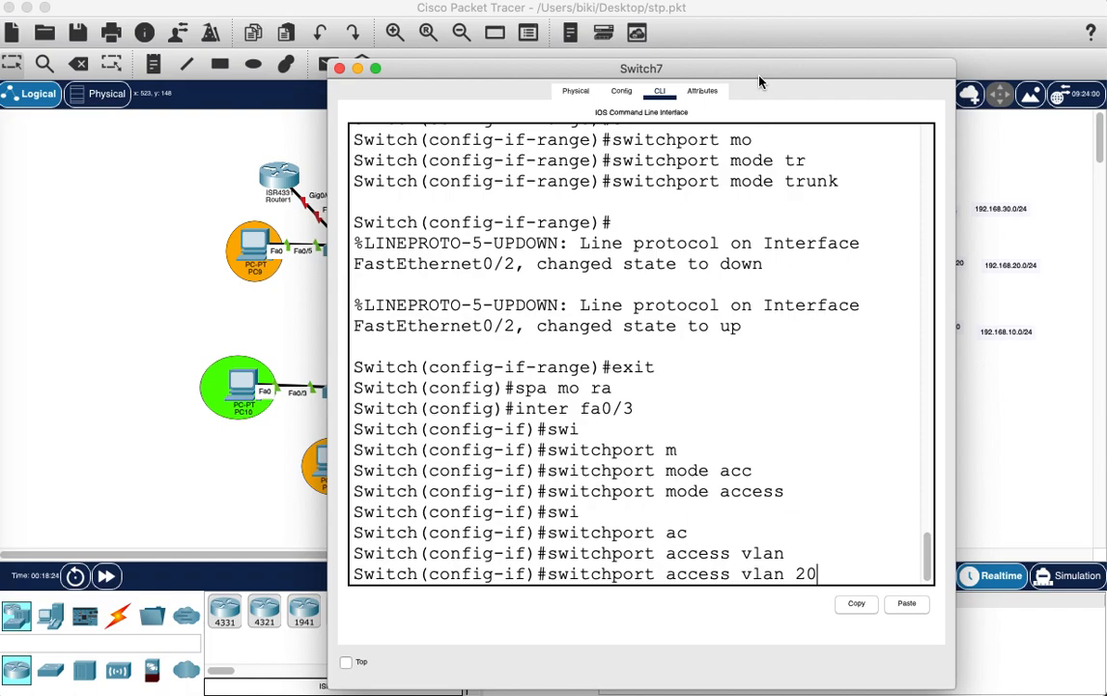
key(Return)
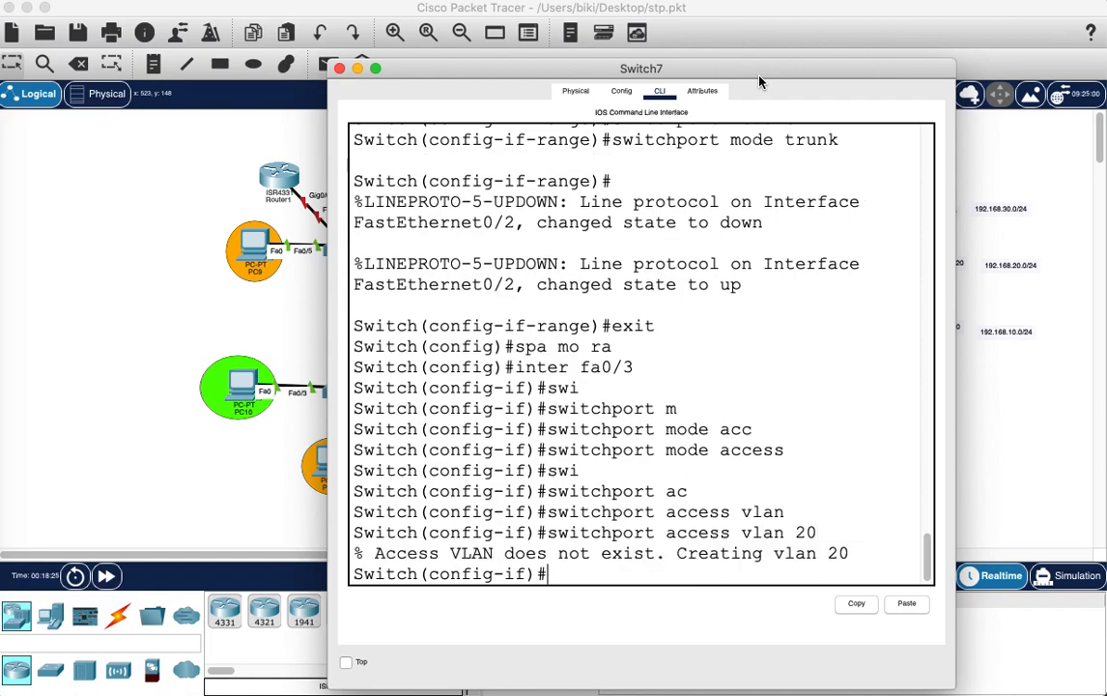
Enable spanning-tree portfast on interface fa0/3 of Switch7.
text(v)
key(BackSpace)
text(spa)
key(Tab)
text(po)
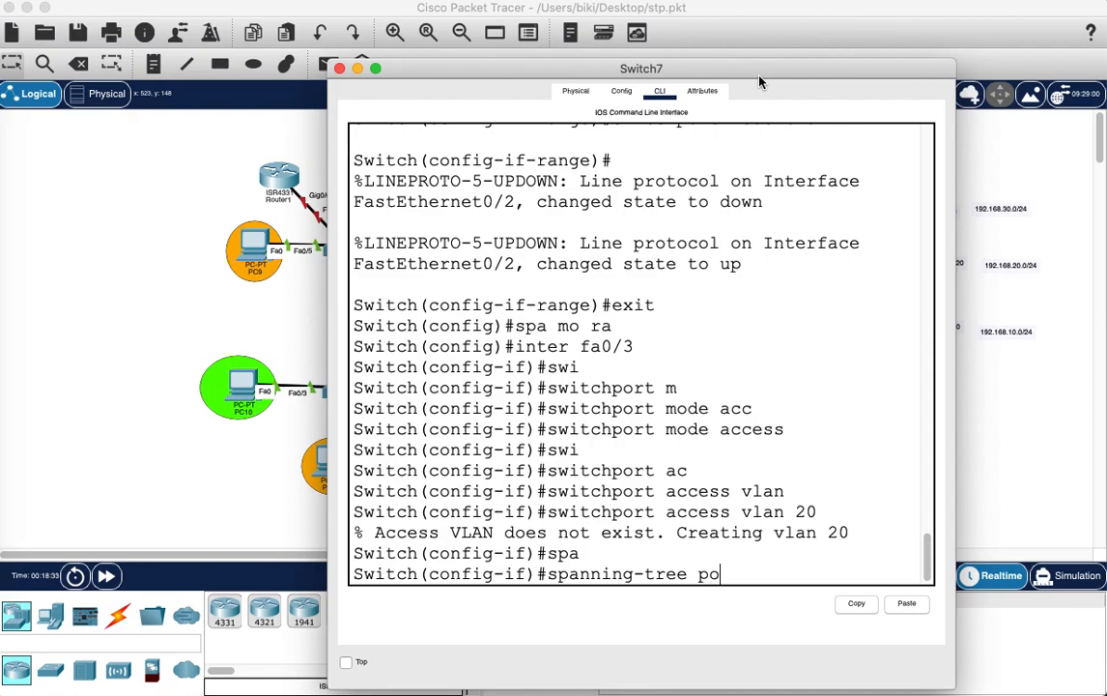
key(Tab)
key(Return)
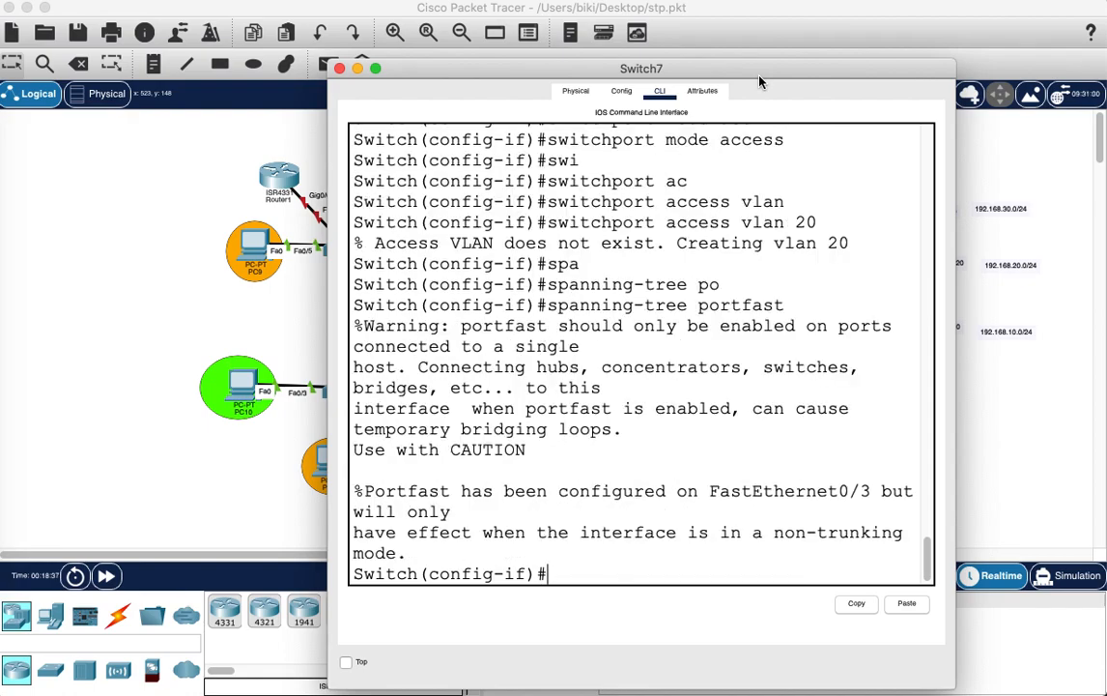
Create VLAN 10 and VLAN 30 on Switch7.
text(vlan 10)
key(Return)
text(vlan)
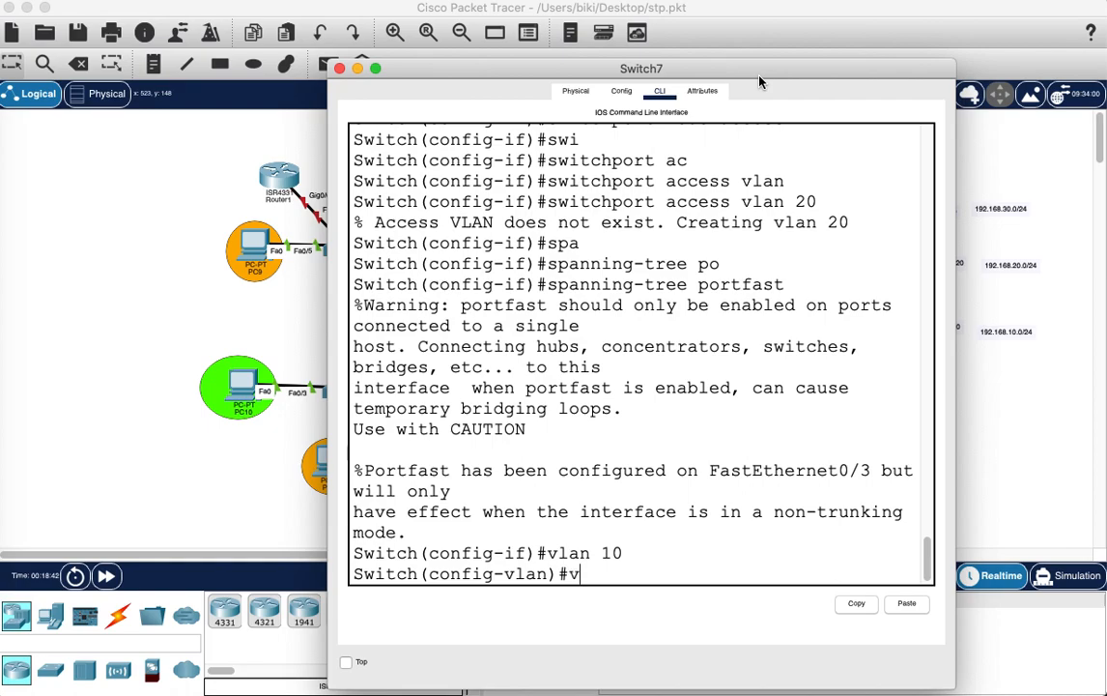
text( 30)
key(Return)
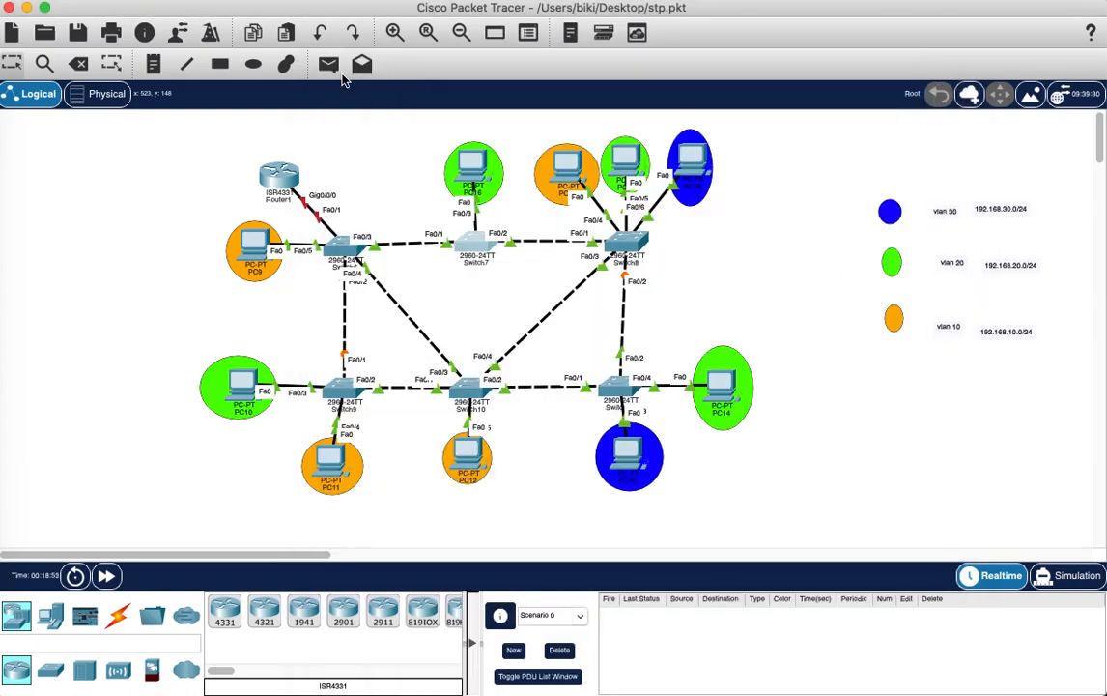
Close the Switch7 window, open the command line of Switch8 and enter global configuration mode with config t.
click(340, 69)
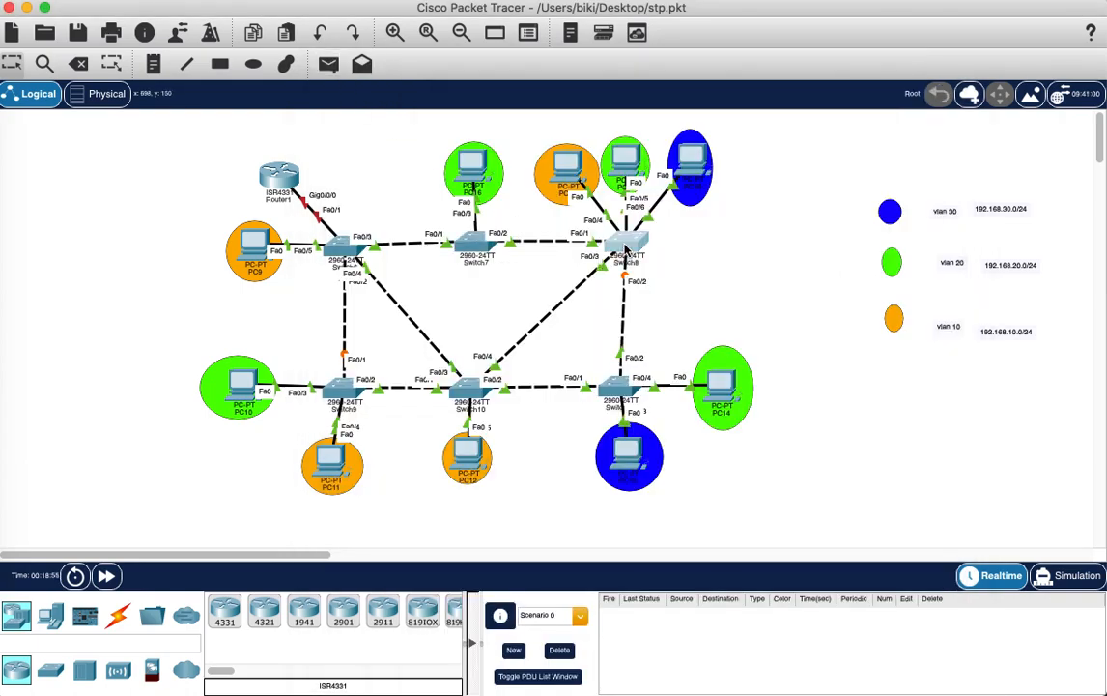
click(626, 250)
click(616, 99)
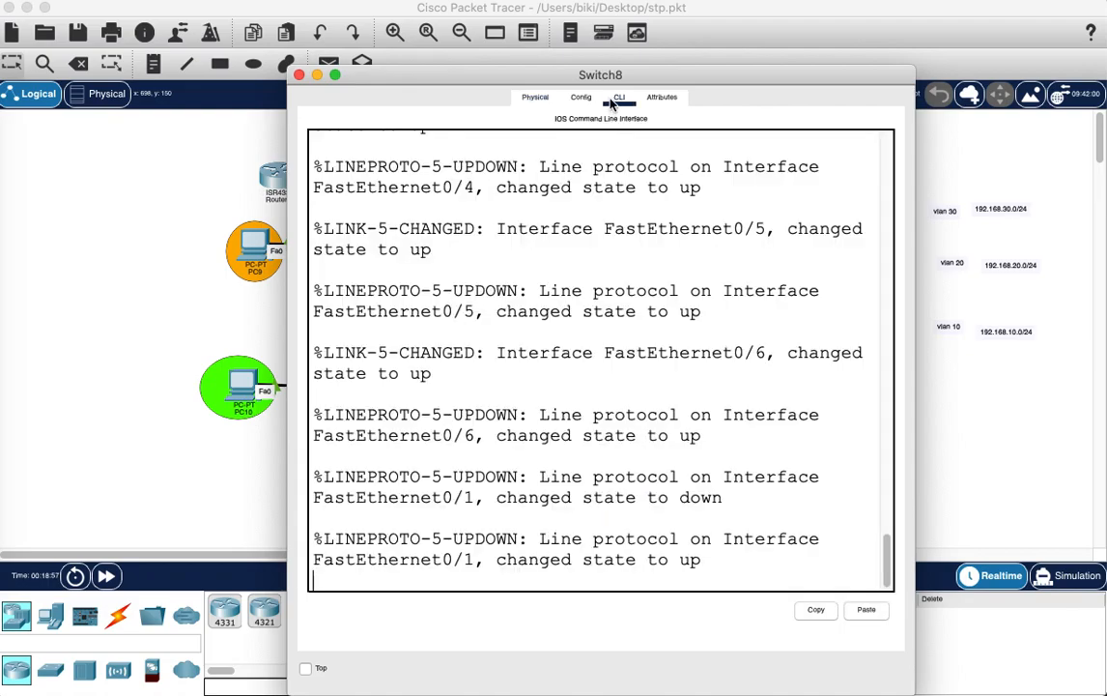
key(Return)
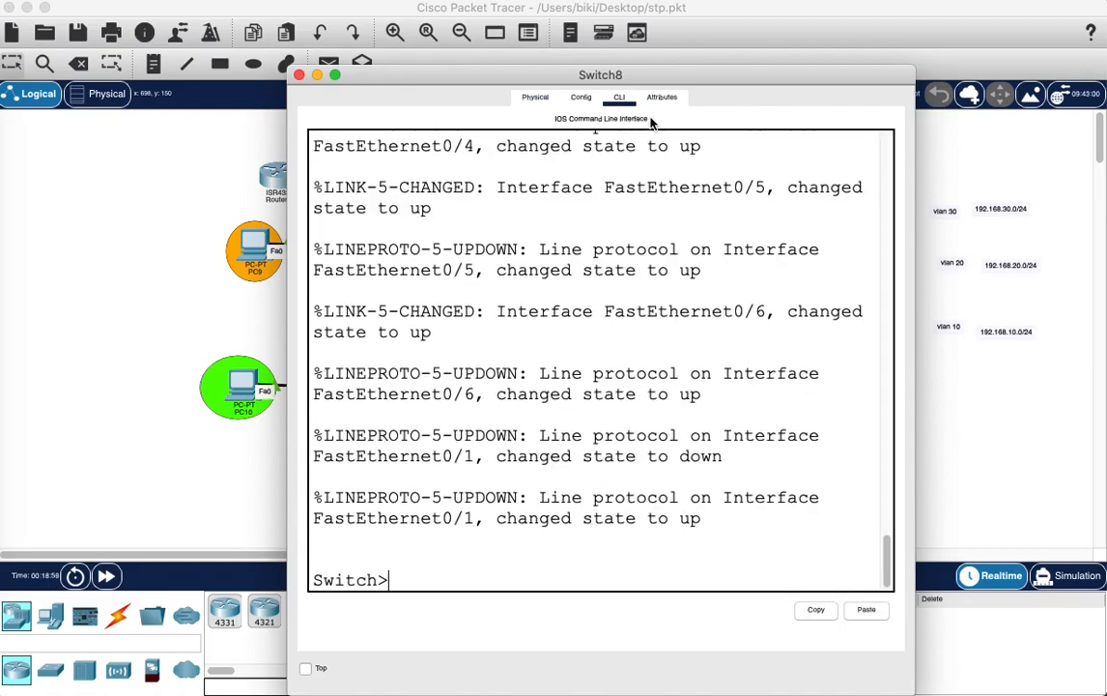
drag(645, 80, 746, 94)
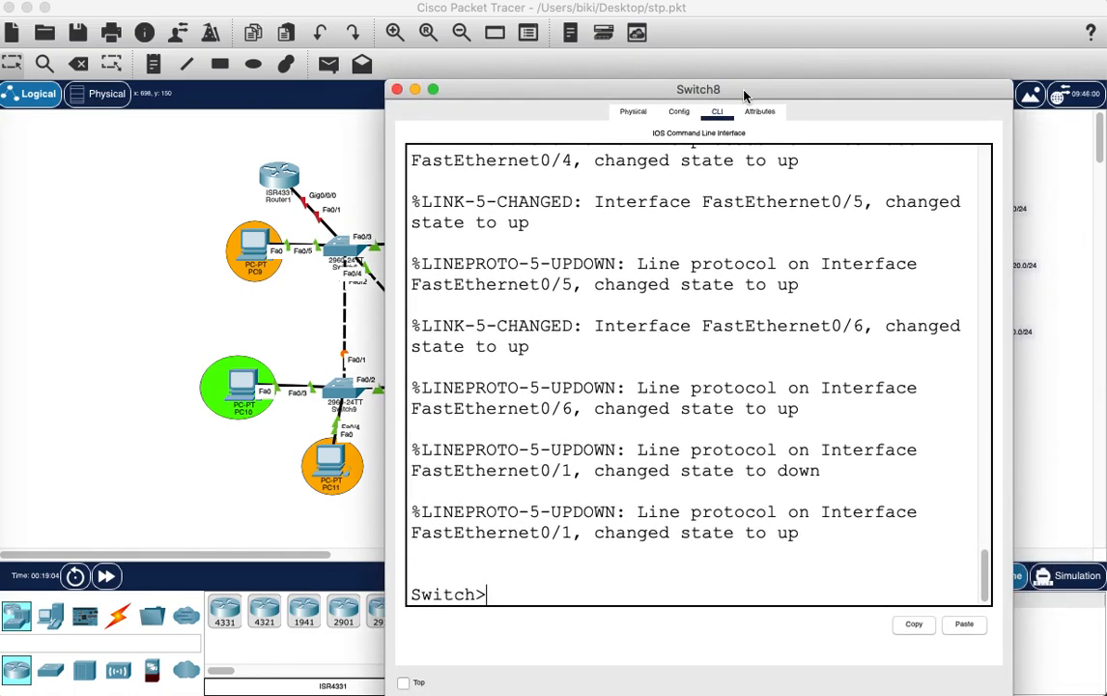
text(en)
key(Return)
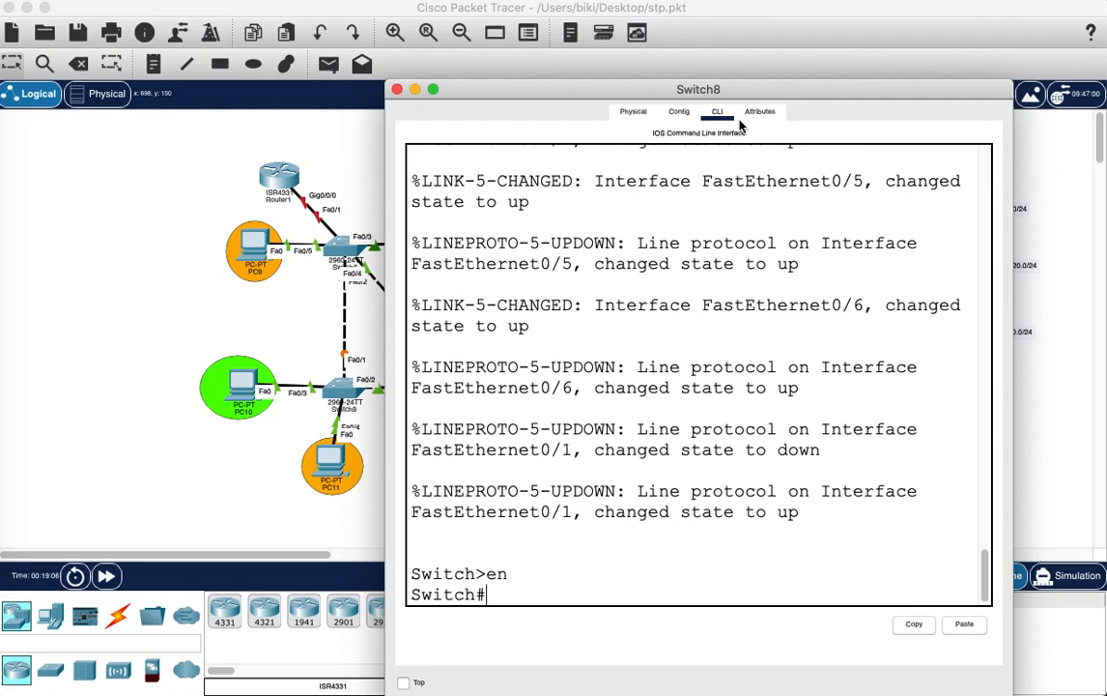
text(config t)
key(Return)
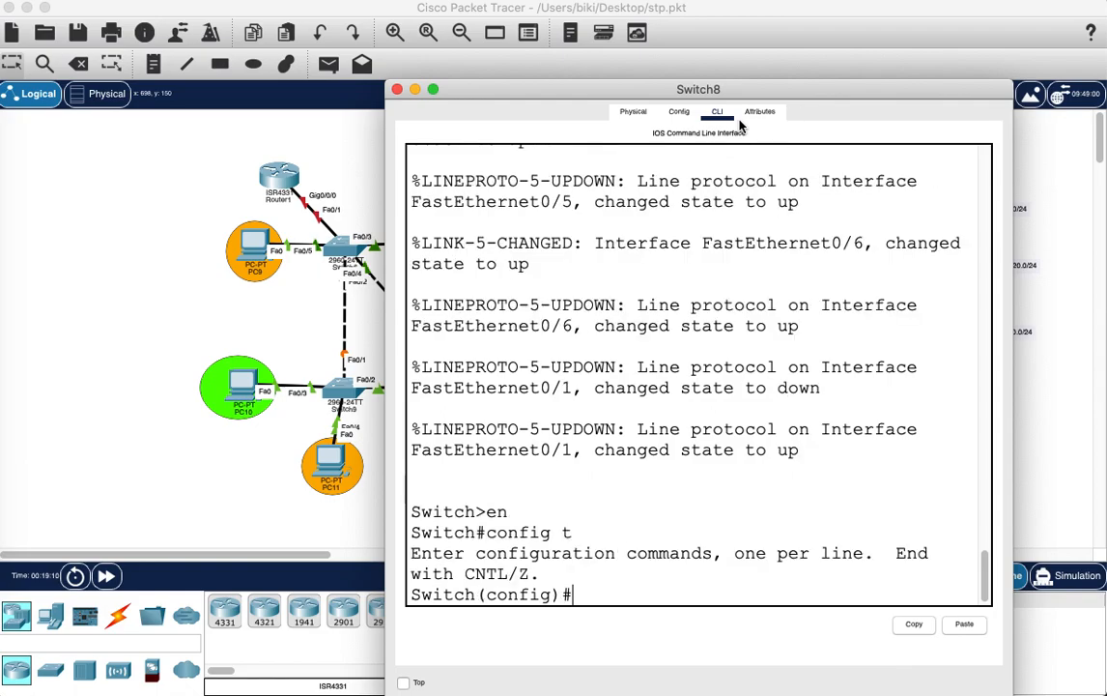
Set the interface range fa0/1-3 on Switch8 to trunk mode with switchport mode trunk.
text(int range s)
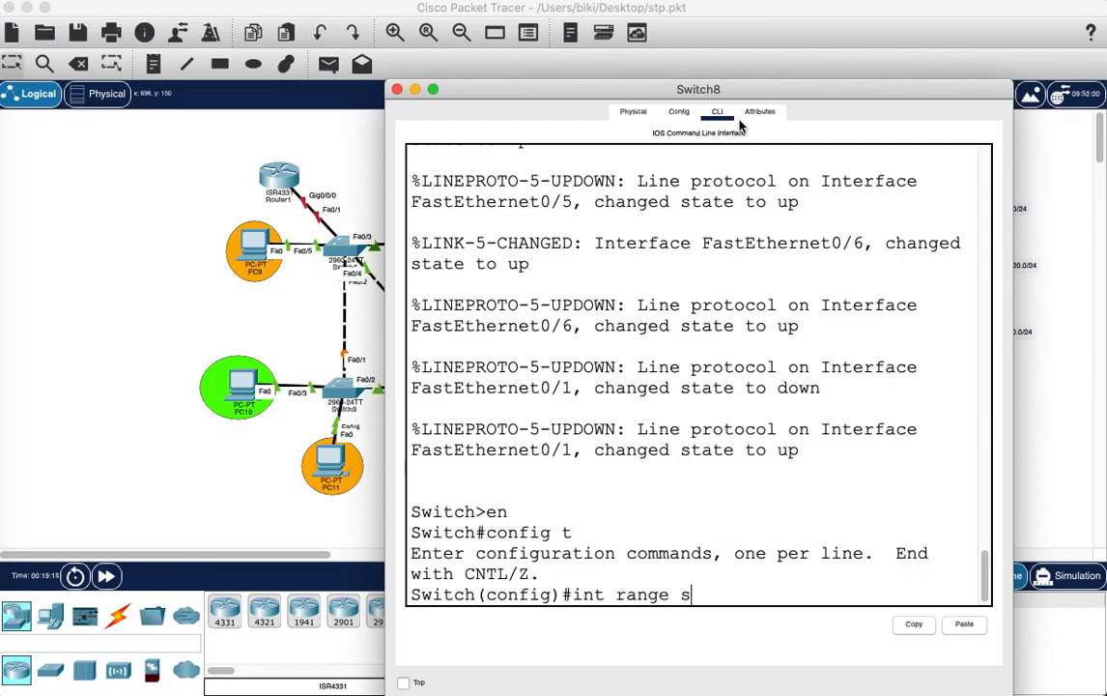
key(BackSpace)
text(fa0/1-)
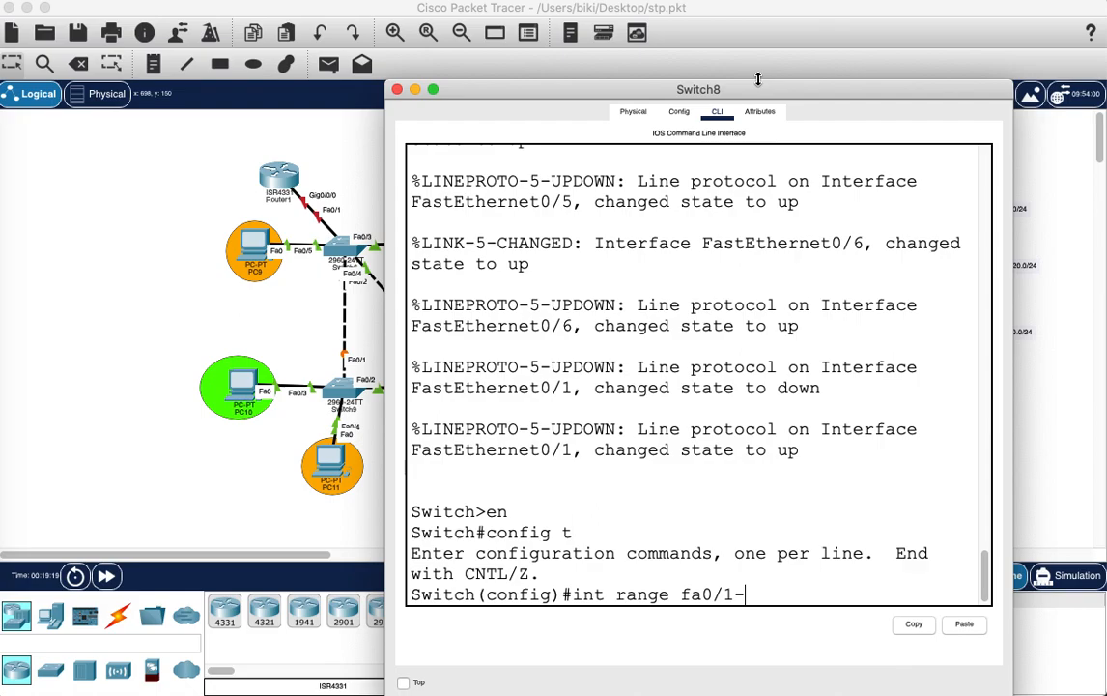
drag(765, 89, 647, 69)
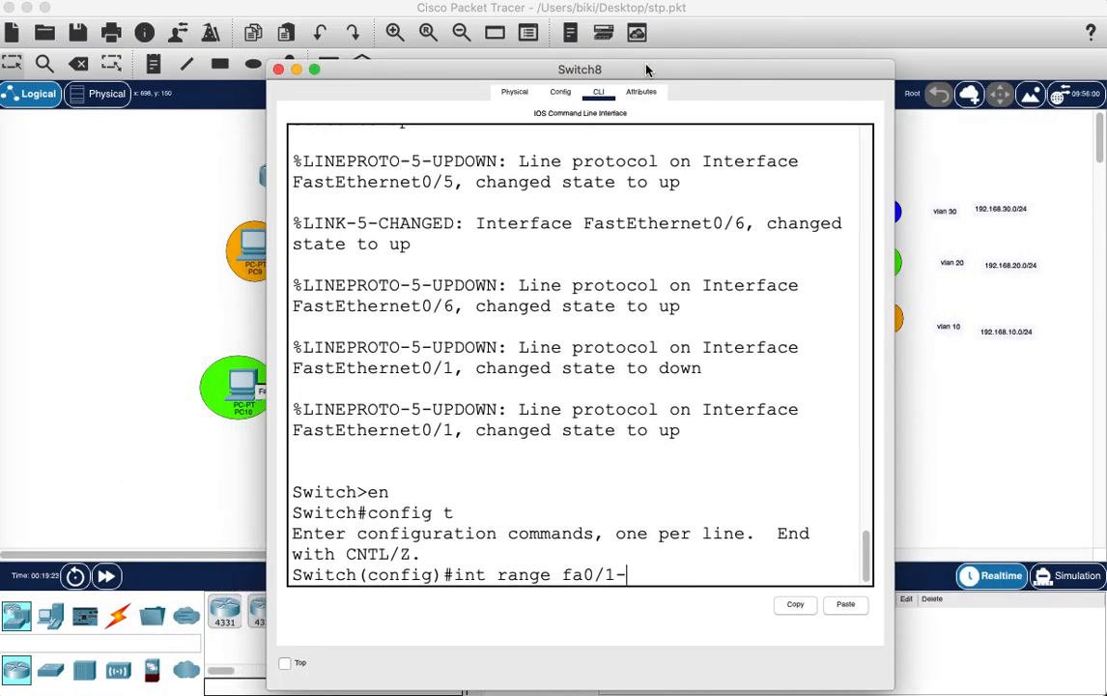
text(3)
key(Return)
text(switc)
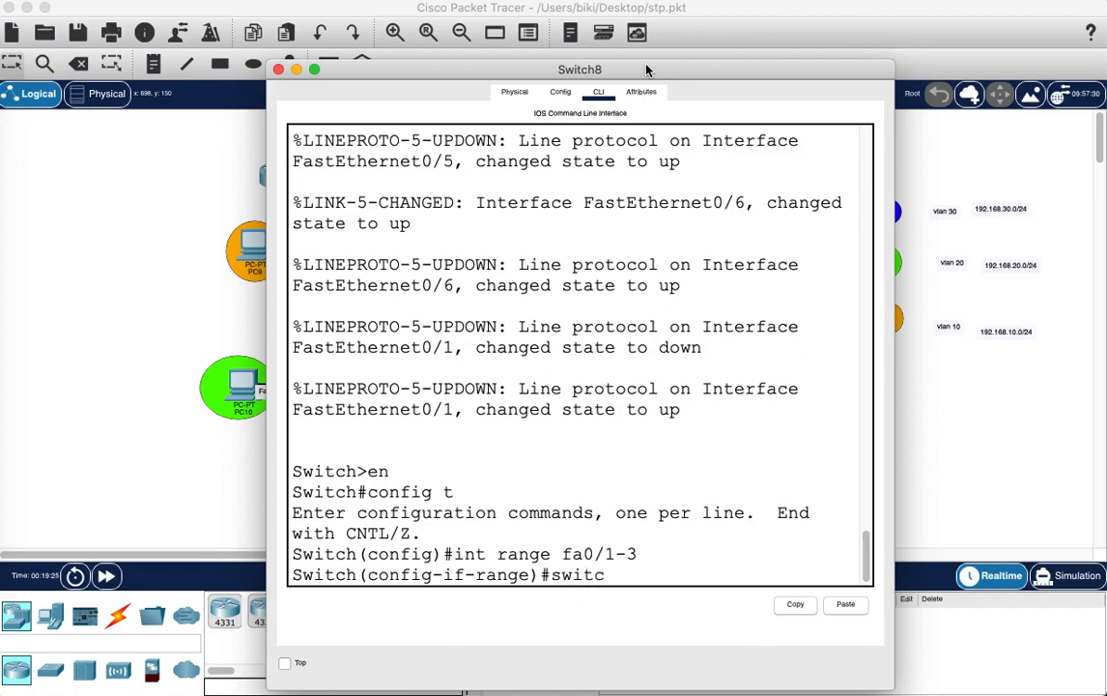
key(Tab)
text(mo)
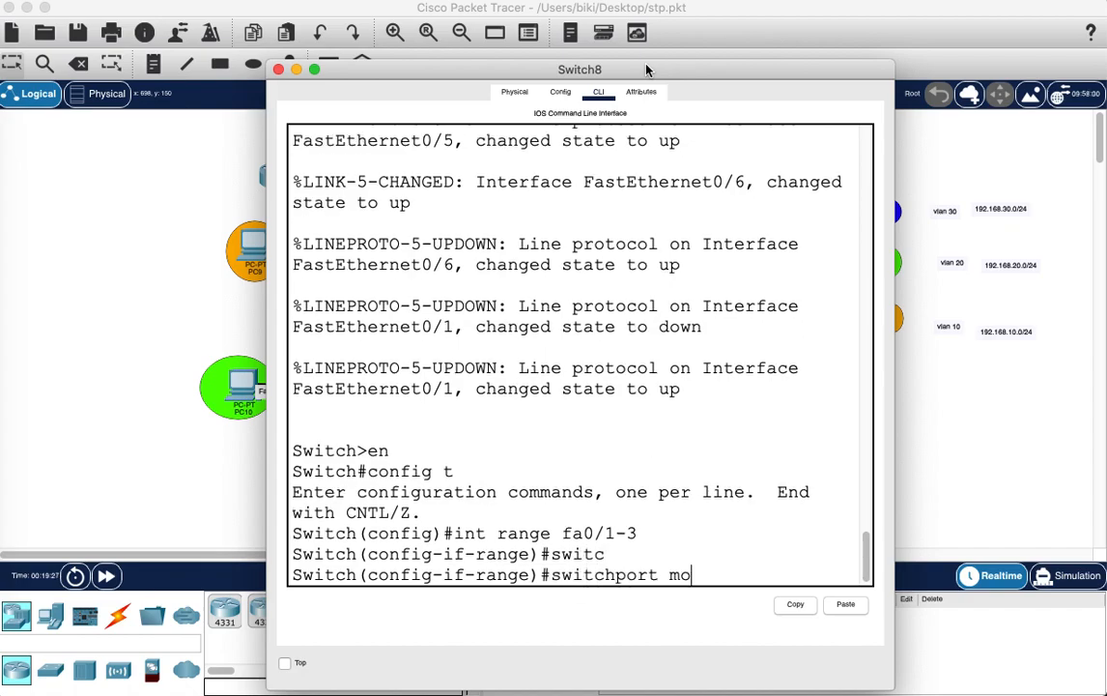
text(de trunk)
key(Return)
key(Return)
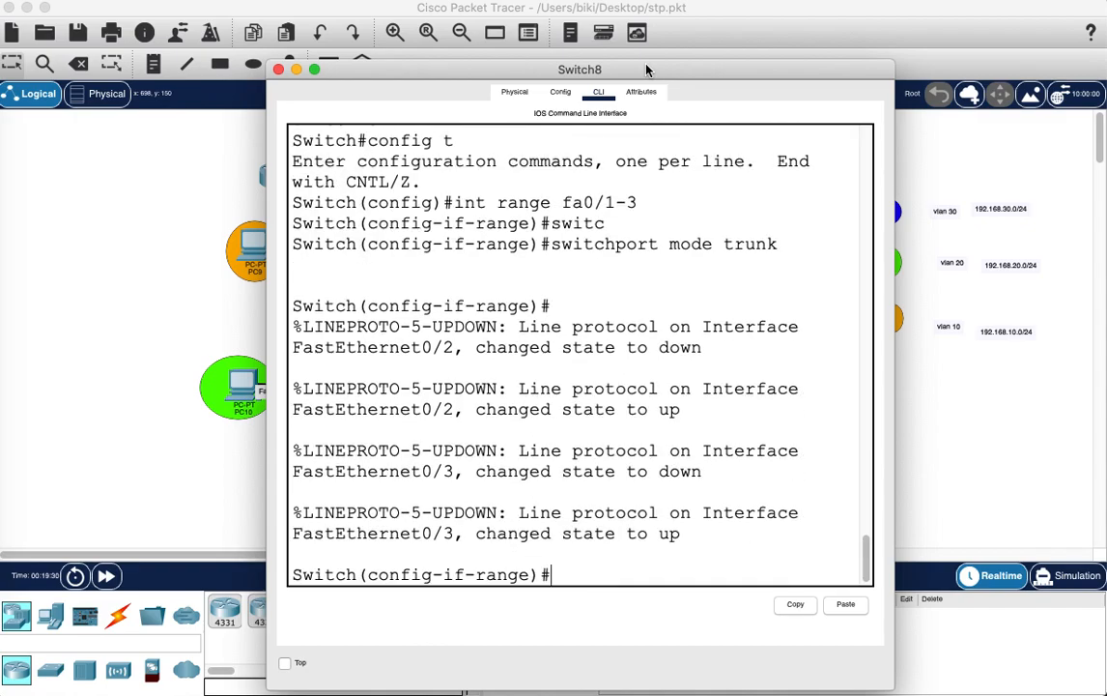
Exit to global configuration mode on Switch8 and switch spanning tree to rapid mode with spa mo ra.
text(in)
key(BackSpace)
key(BackSpace)
text(exit)
key(Return)
text(spa)
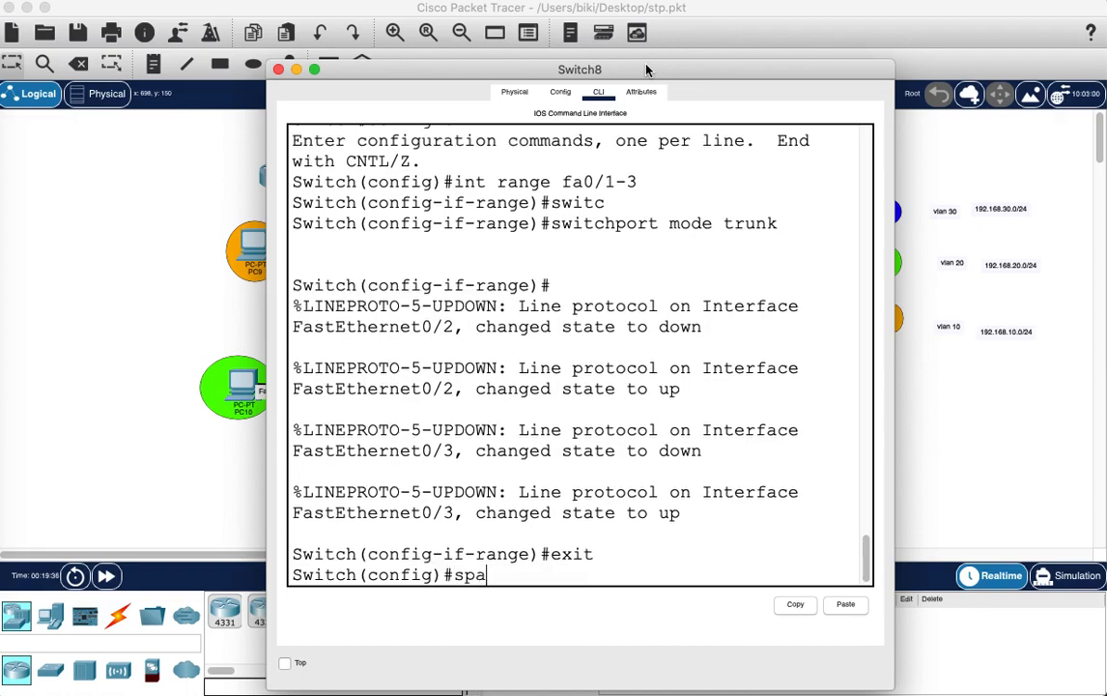
text( mo ra)
key(Return)
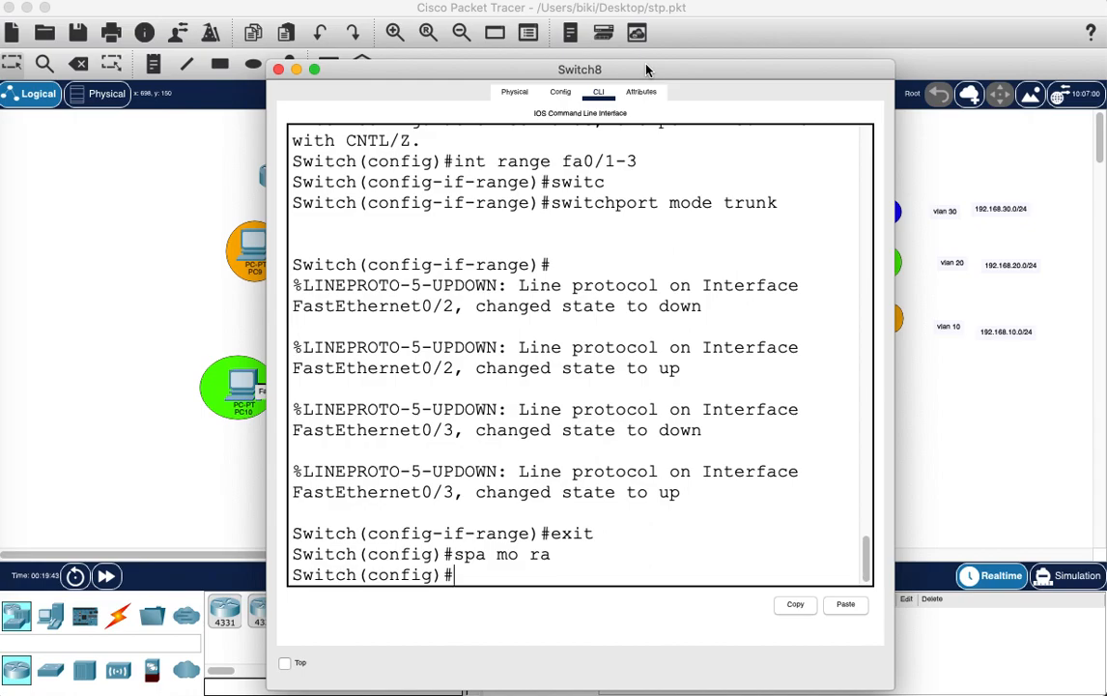
Enter configuration mode for interface fa0/4 on Switch8 with int fa0/4.
text(int fa0/)
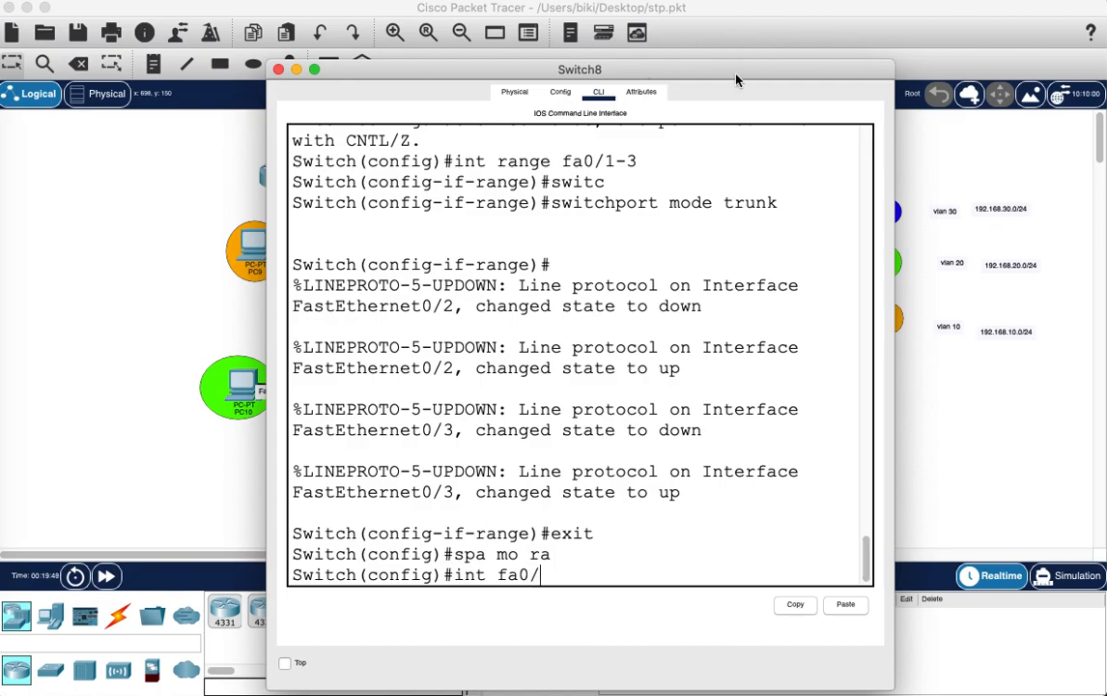
drag(734, 76, 725, 300)
drag(745, 259, 797, 113)
text(4)
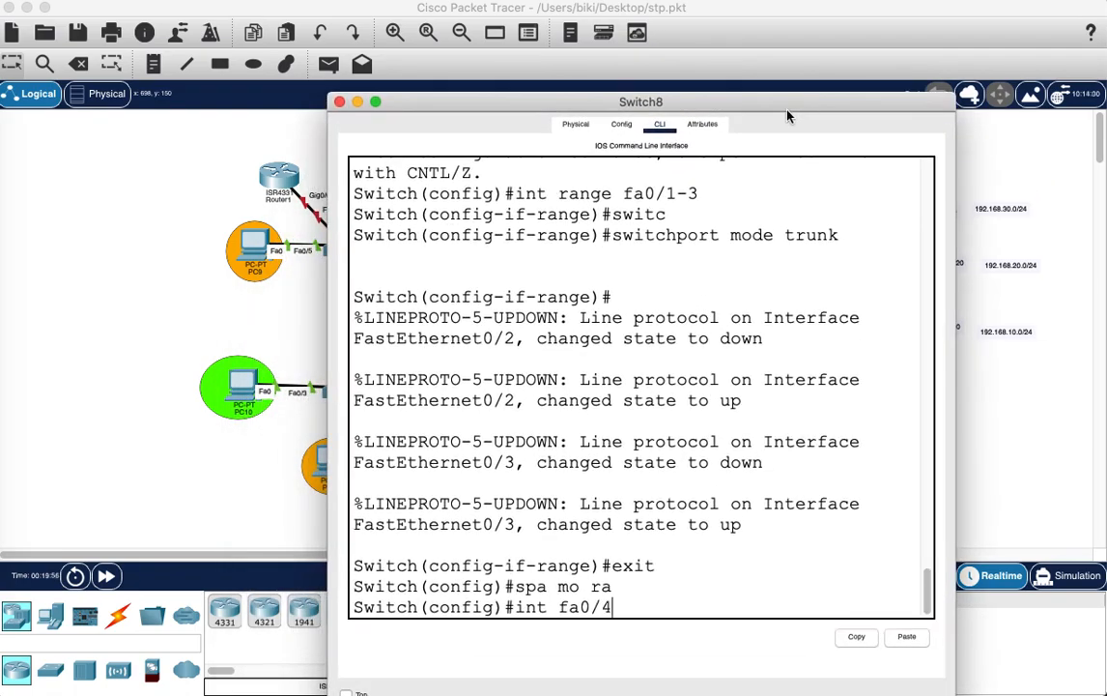
key(Return)
text(spa)
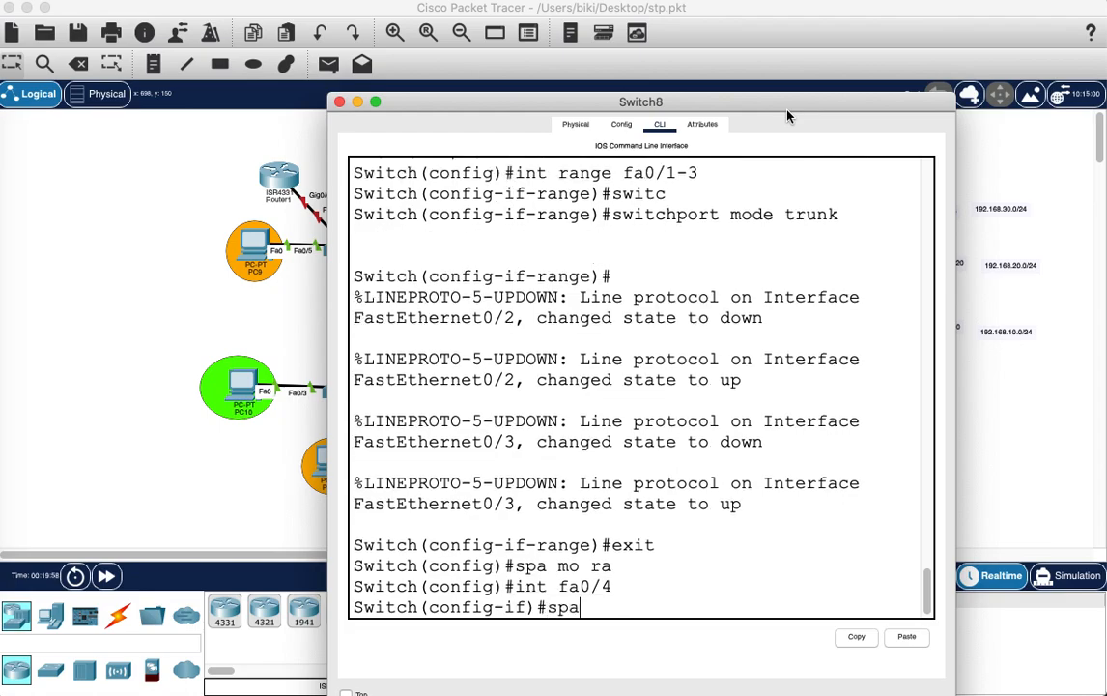
text(n)
key(Tab)
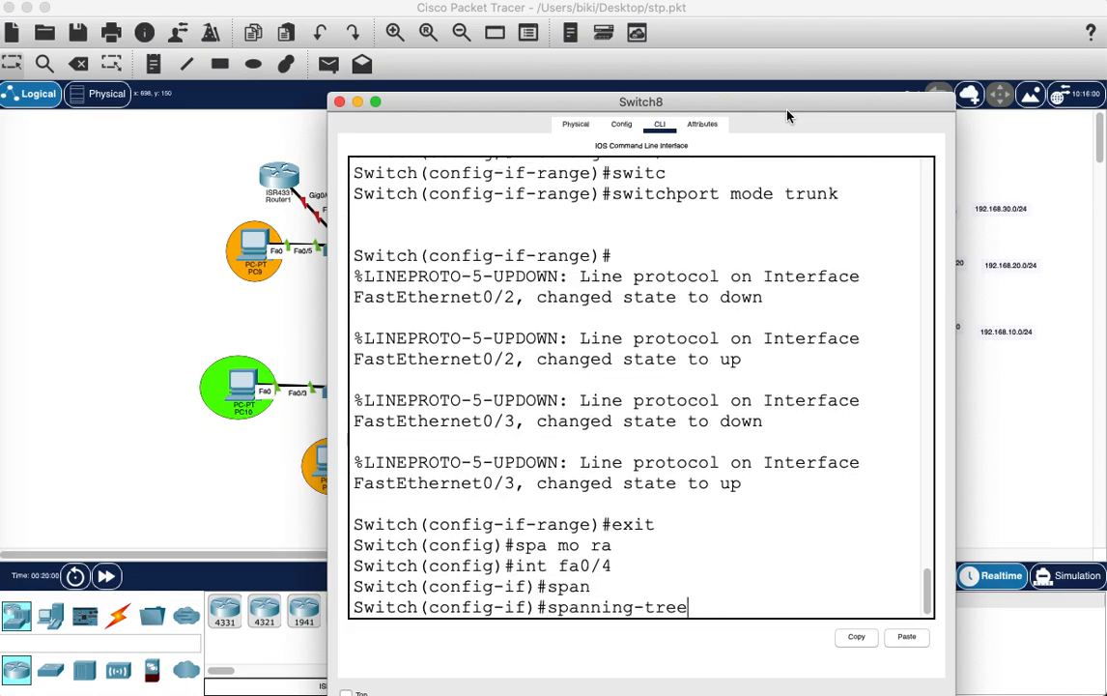
key(BackSpace)
key(BackSpace)
key(BackSpace)
key(BackSpace)
key(BackSpace)
key(BackSpace)
key(BackSpace)
key(BackSpace)
key(BackSpace)
key(BackSpace)
key(BackSpace)
key(BackSpace)
key(BackSpace)
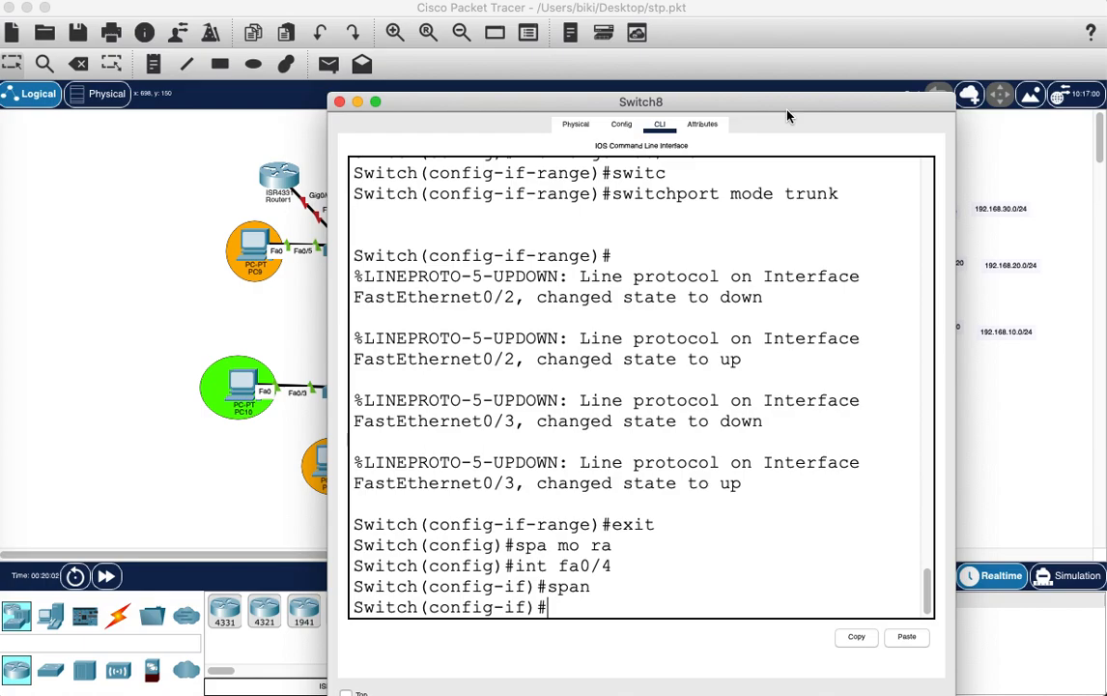
Set interface fa0/4 on Switch8 to access mode with switchport mode access.
text(swi)
key(Tab)
text(mo)
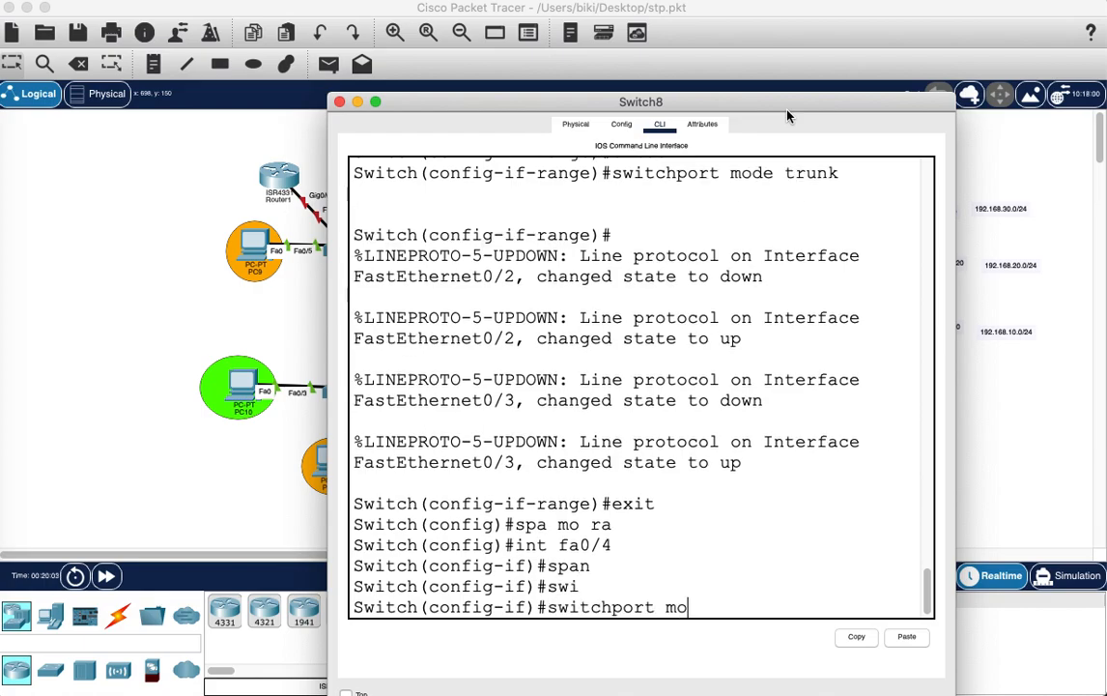
key(Tab)
text(ac)
key(Tab)
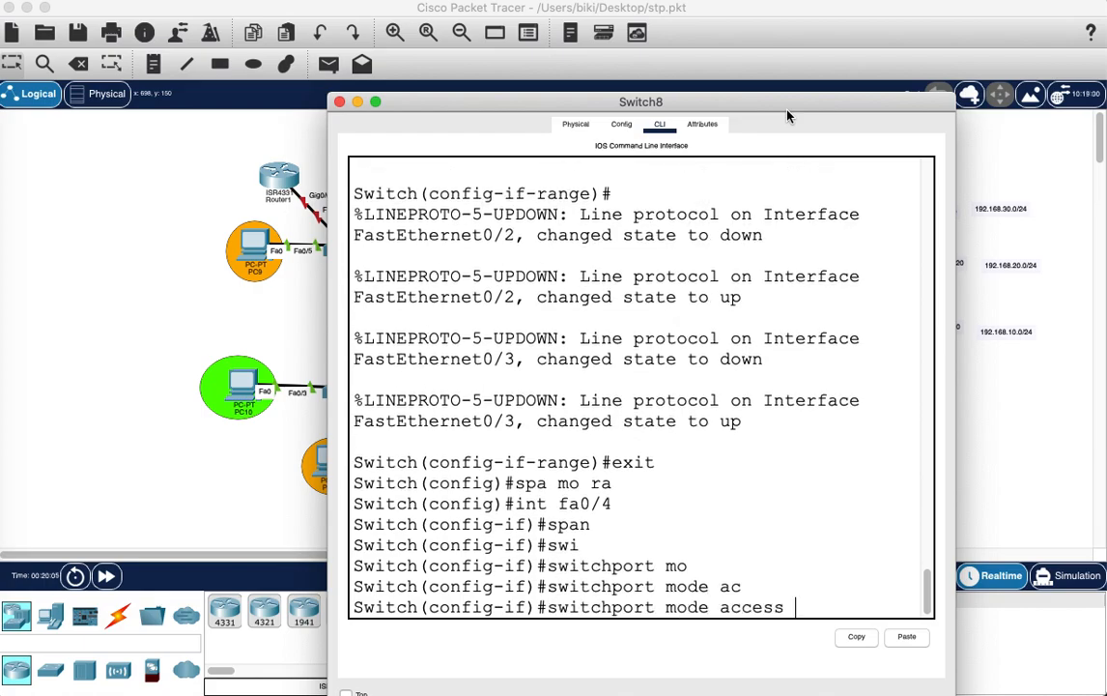
key(Return)
Assign interface fa0/4 on Switch8 to VLAN 10 with switchport access vlan 10.
text(sw)
key(Tab)
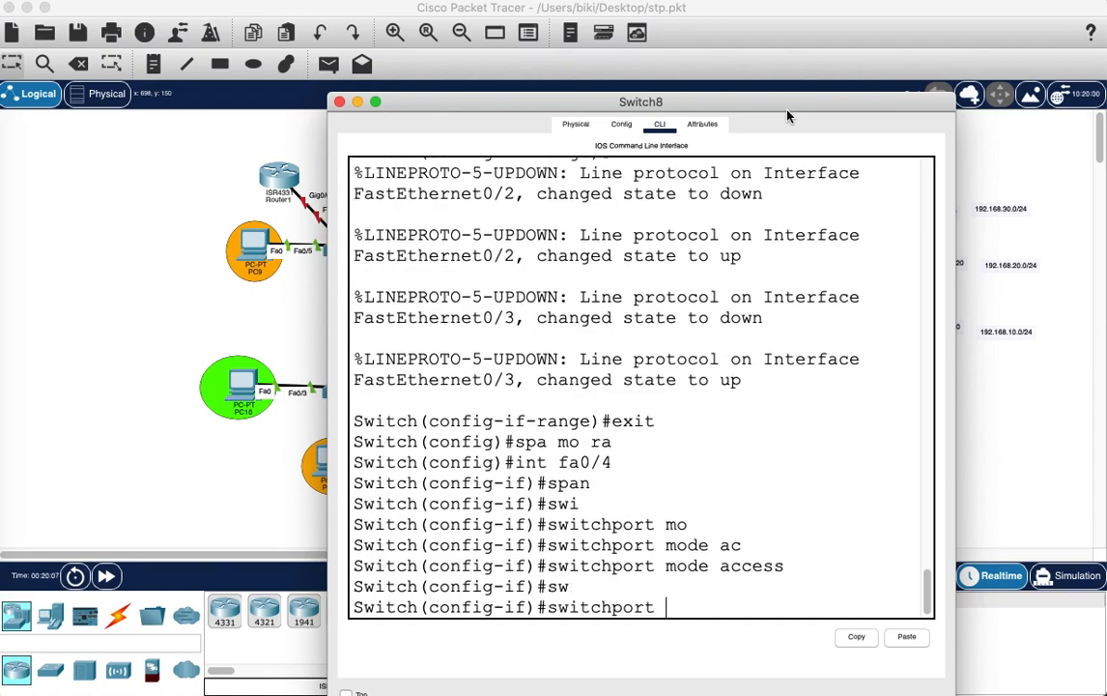
text(ac)
key(Tab)
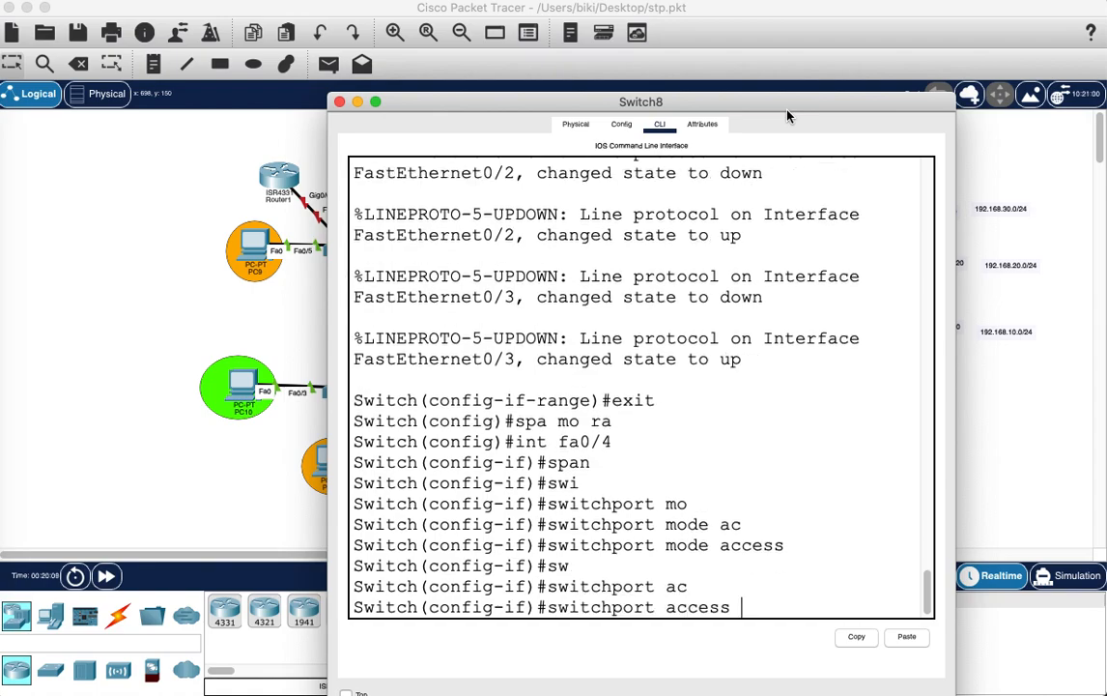
key(Tab)
text(vlan 10)
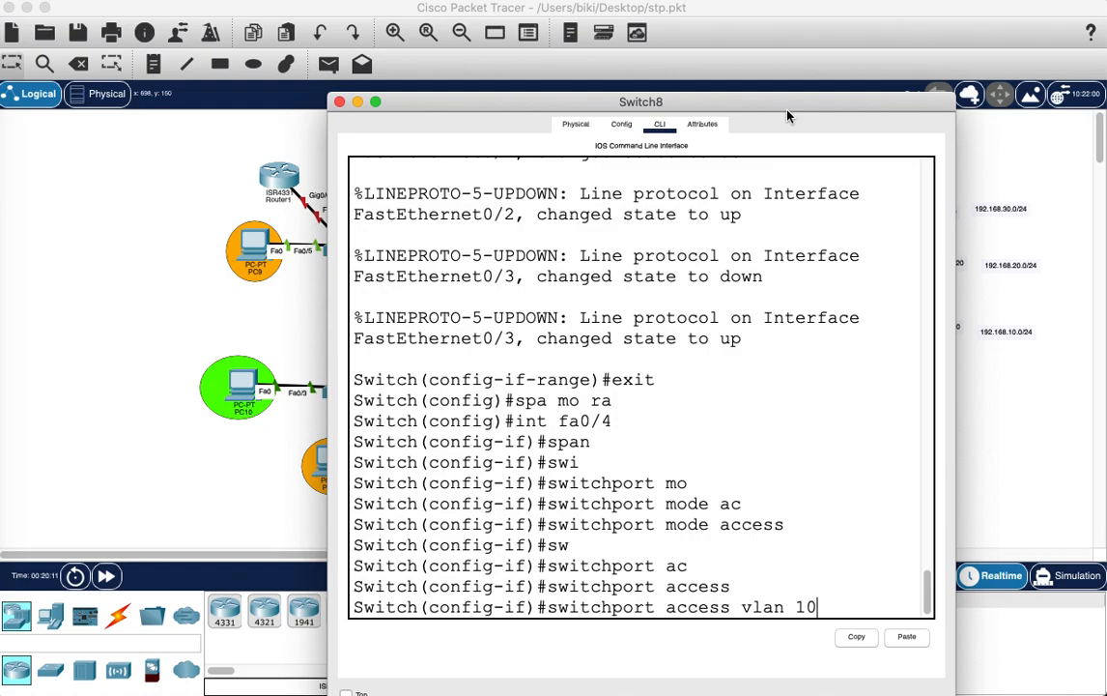
drag(775, 112, 732, 105)
key(Return)
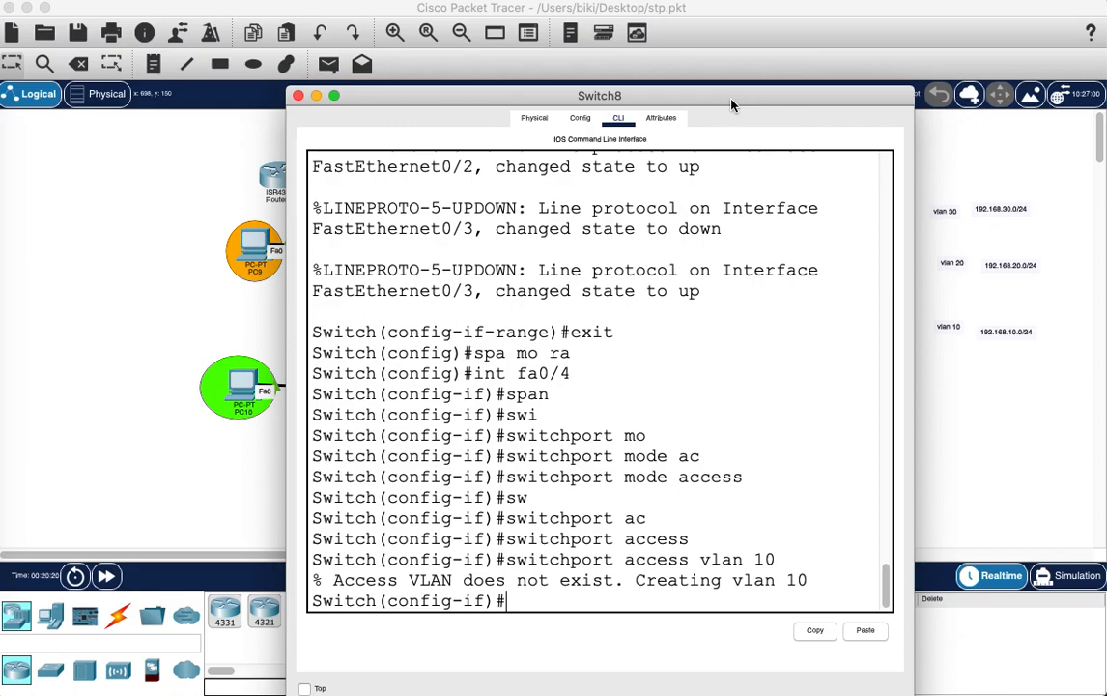
text(fa0)
key(BackSpace)
key(BackSpace)
key(BackSpace)
Enter configuration mode for interface fa0/5 on Switch8 with int fa0/5.
key(Up)
key(Up)
key(Up)
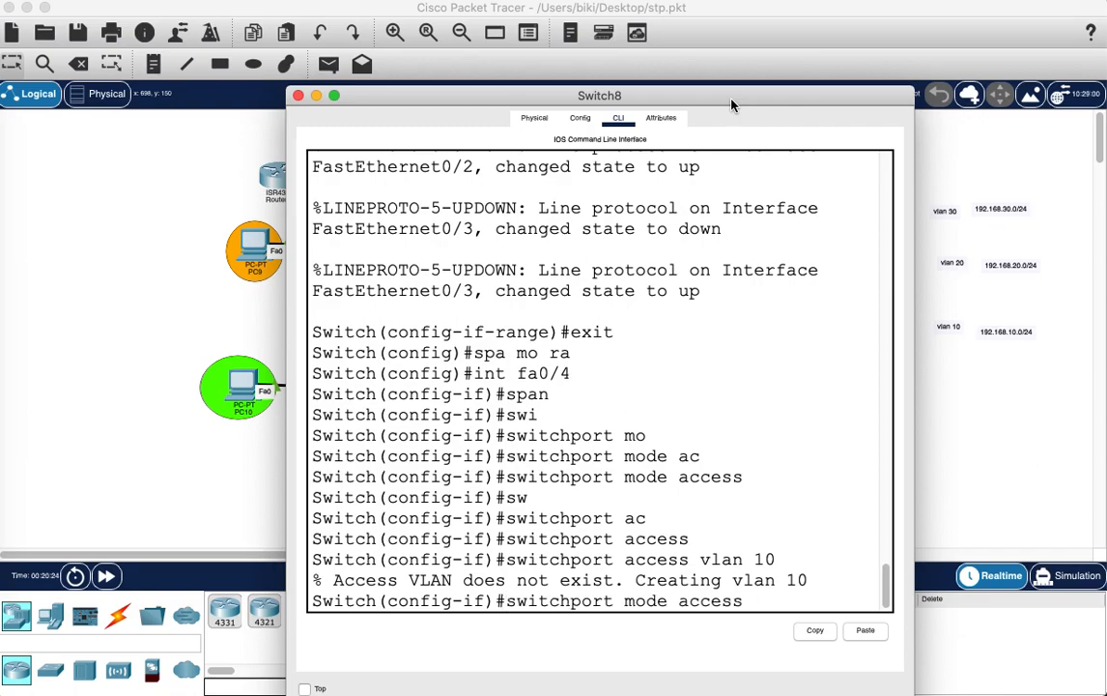
key(BackSpace)
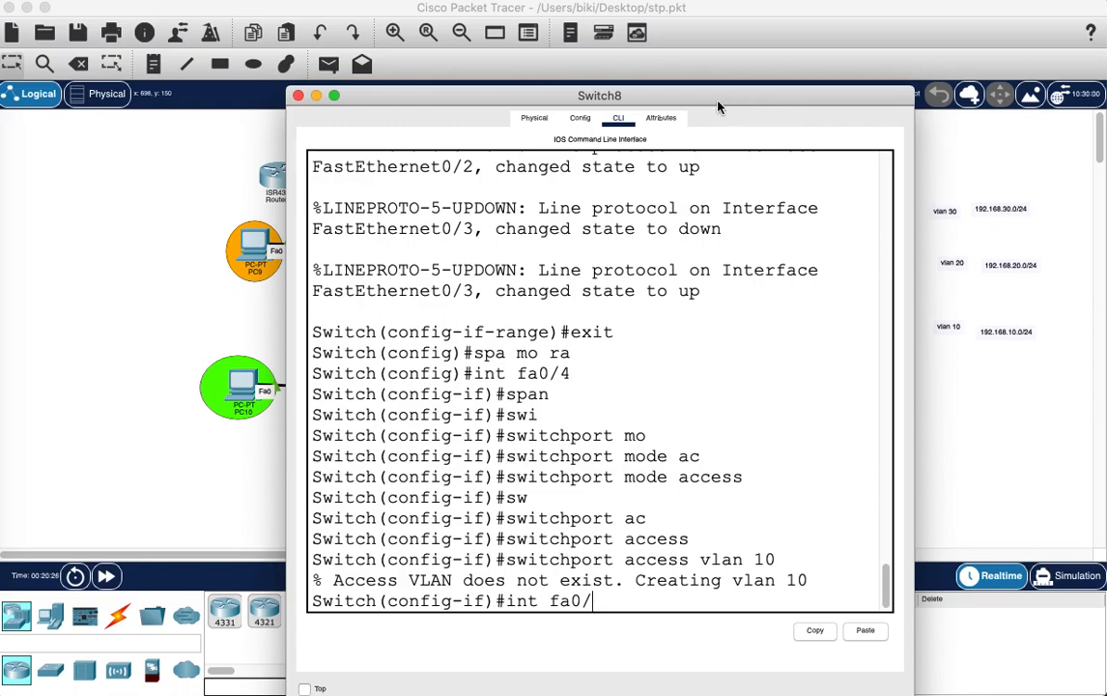
text(5)
key(Return)
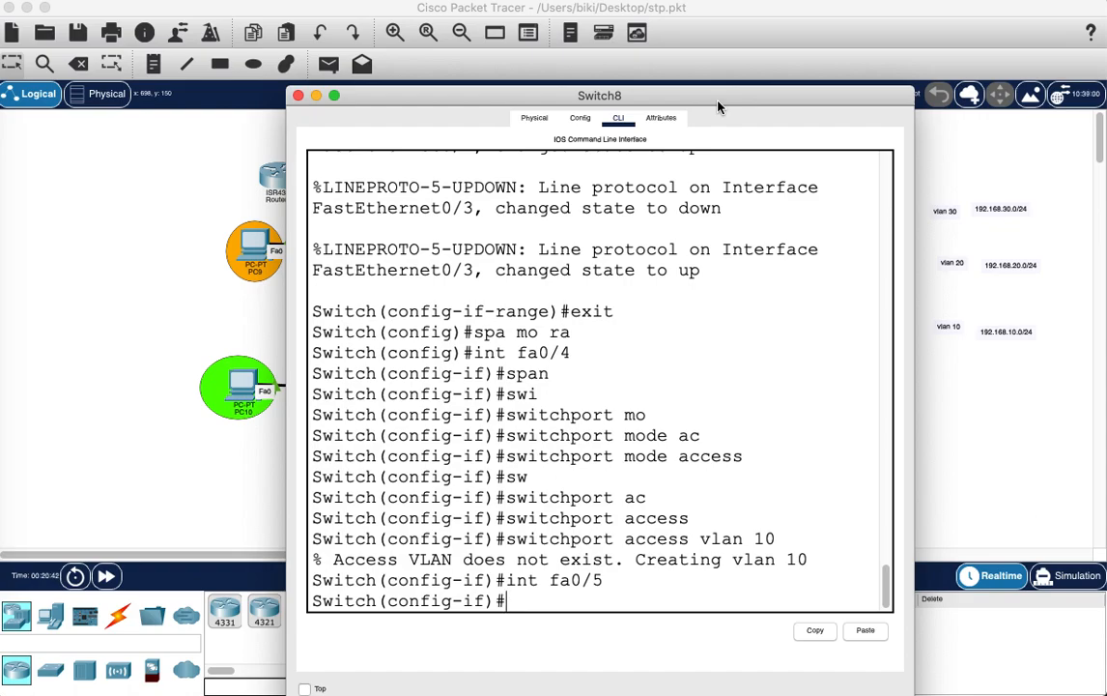
Return to interface fa0/4 on Switch8 with int fa0/4 and list the available interface commands with ?
text(int fa0/4)
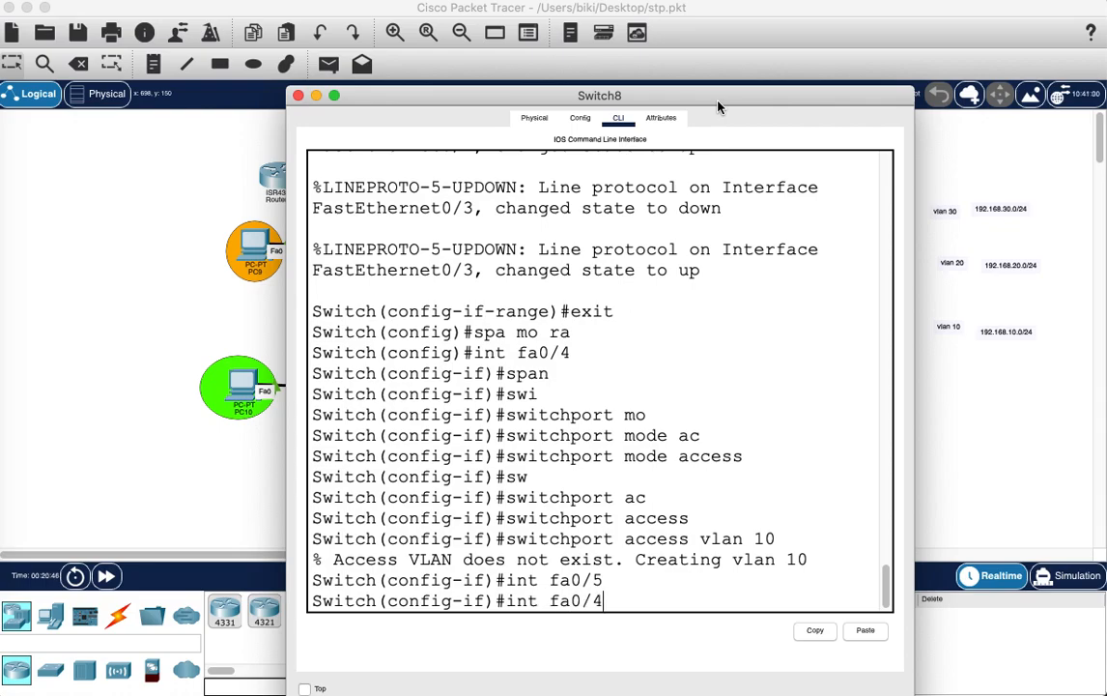
key(Return)
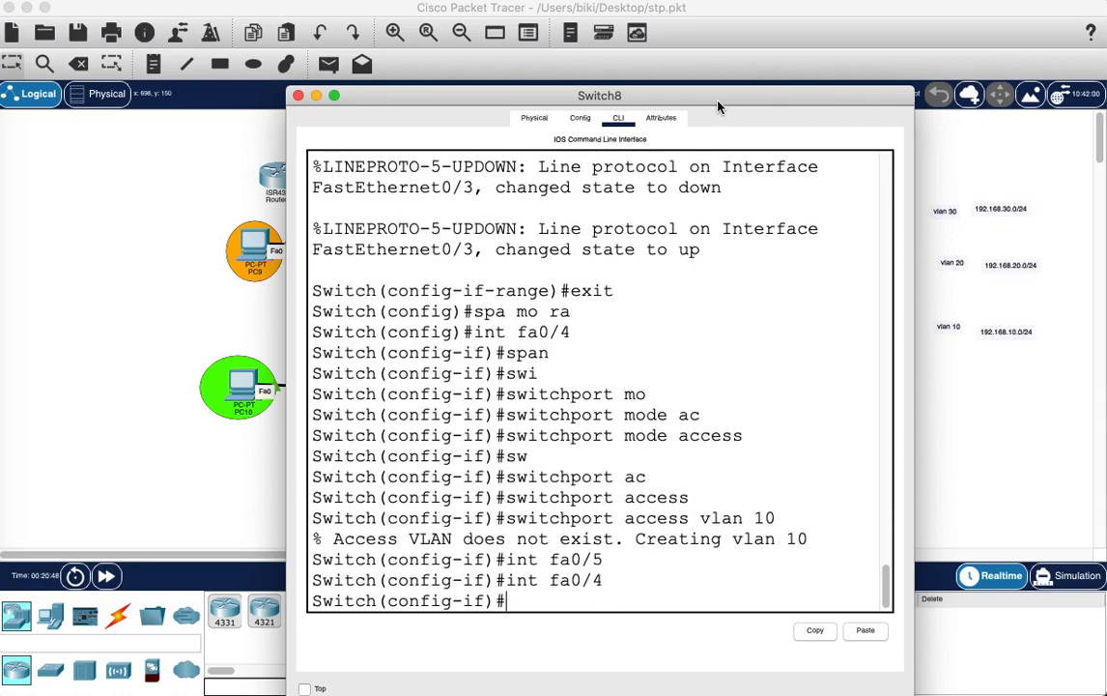
text(sp)
key(Tab)
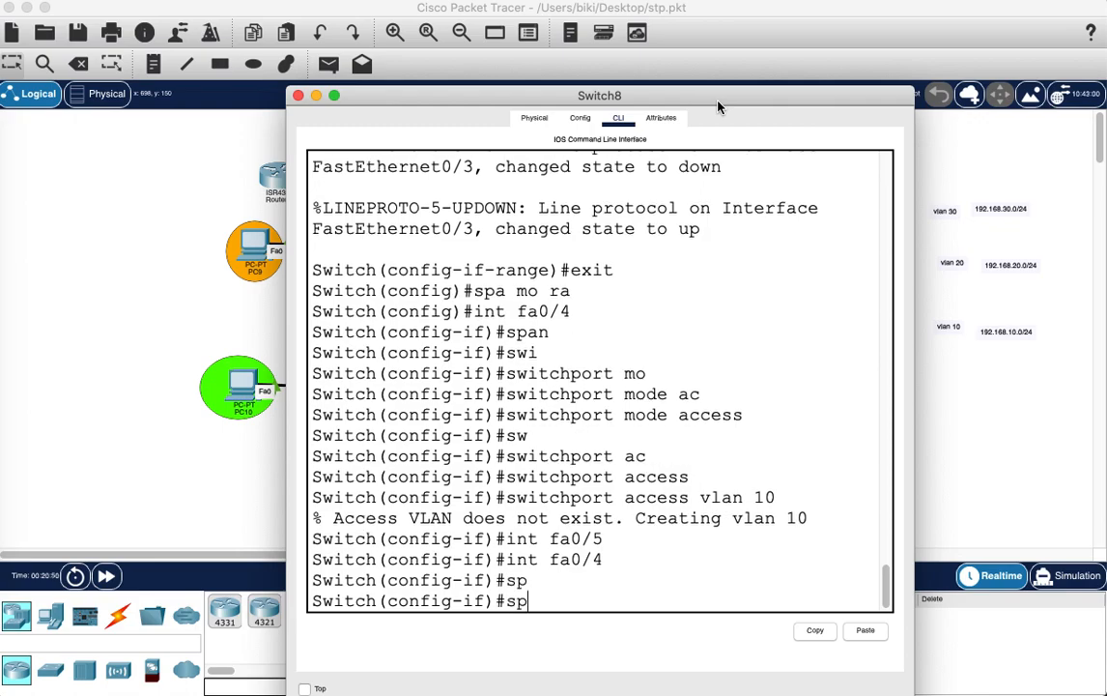
text(anning)
key(BackSpace)
key(BackSpace)
key(BackSpace)
key(BackSpace)
key(BackSpace)
key(BackSpace)
key(BackSpace)
key(BackSpace)
text(?)
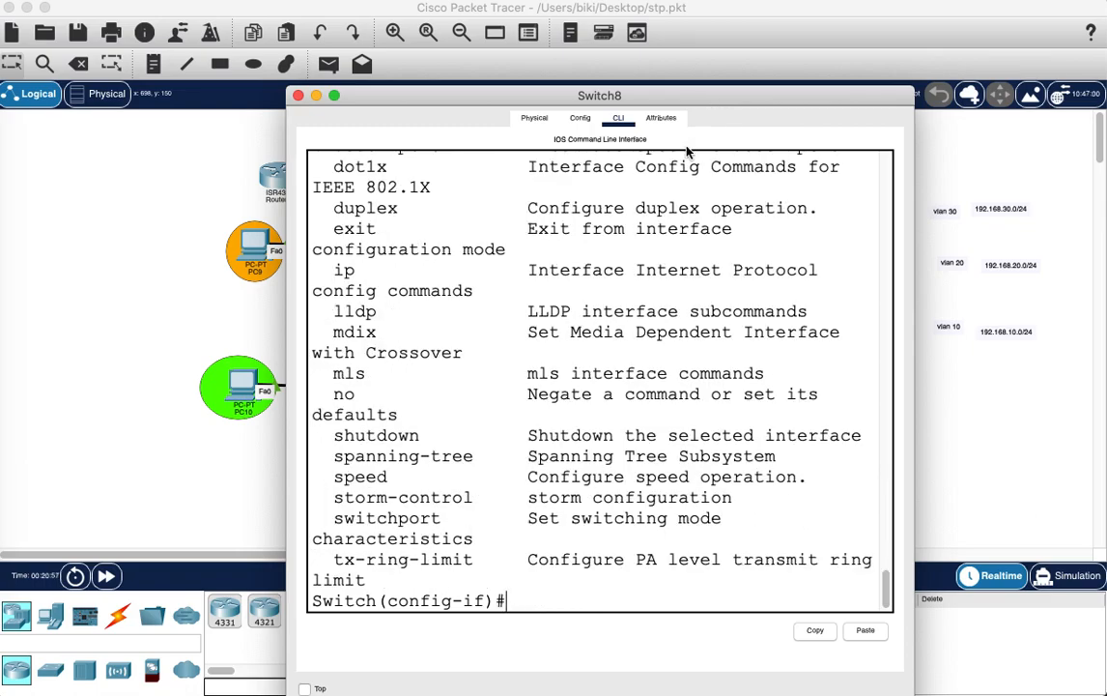
Enable PortFast on interface fa0/4 of Switch8 with spanning-tree portfast.
text(sp)
key(Tab)
text(an)
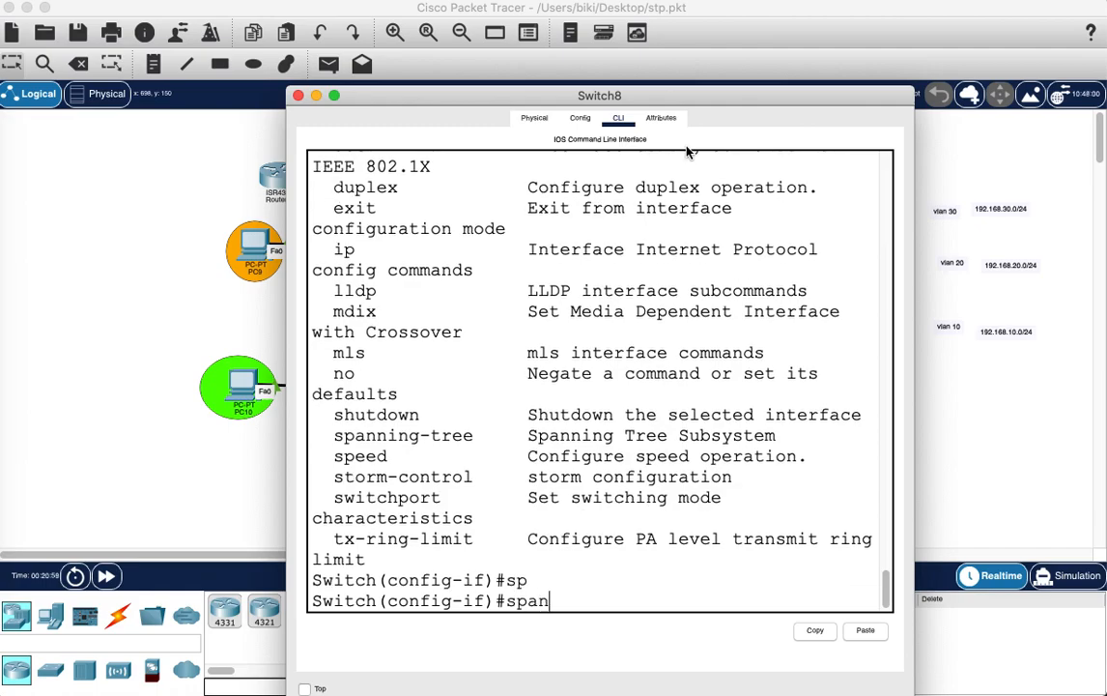
text(ning-tr)
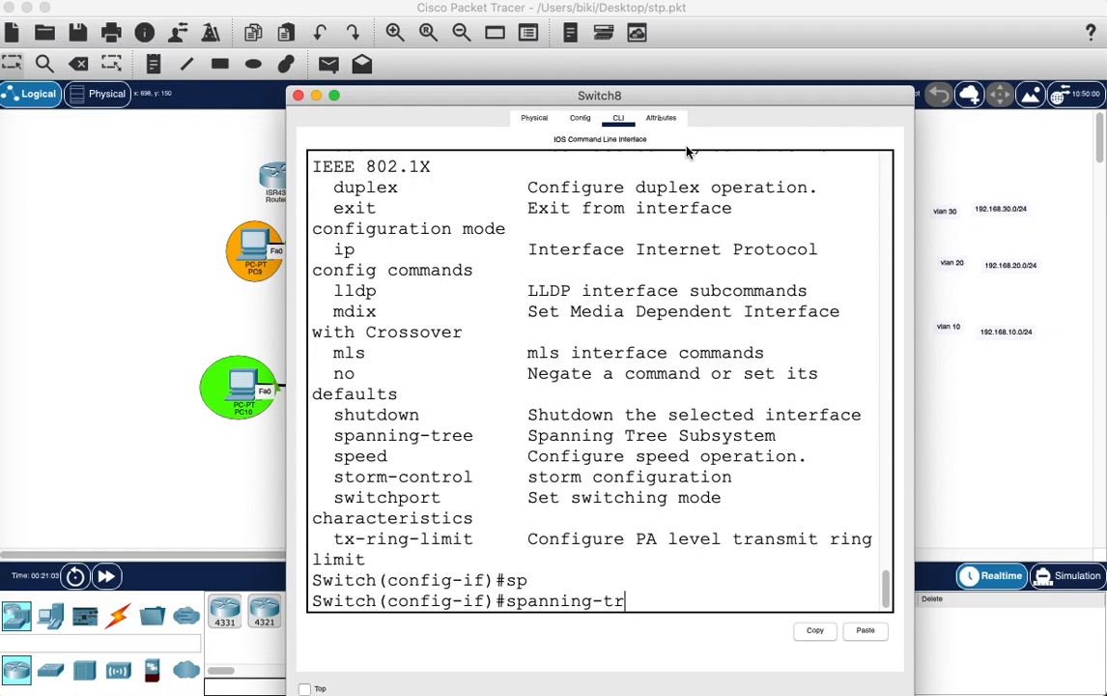
text(ee portfast)
key(Return)
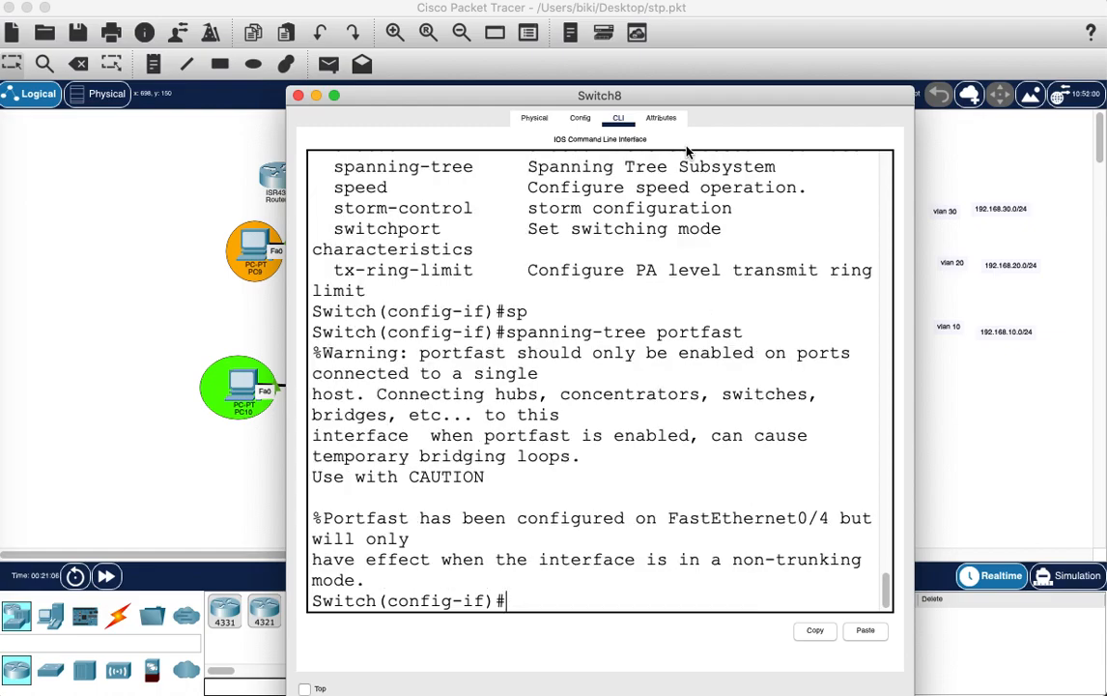
key(Return)
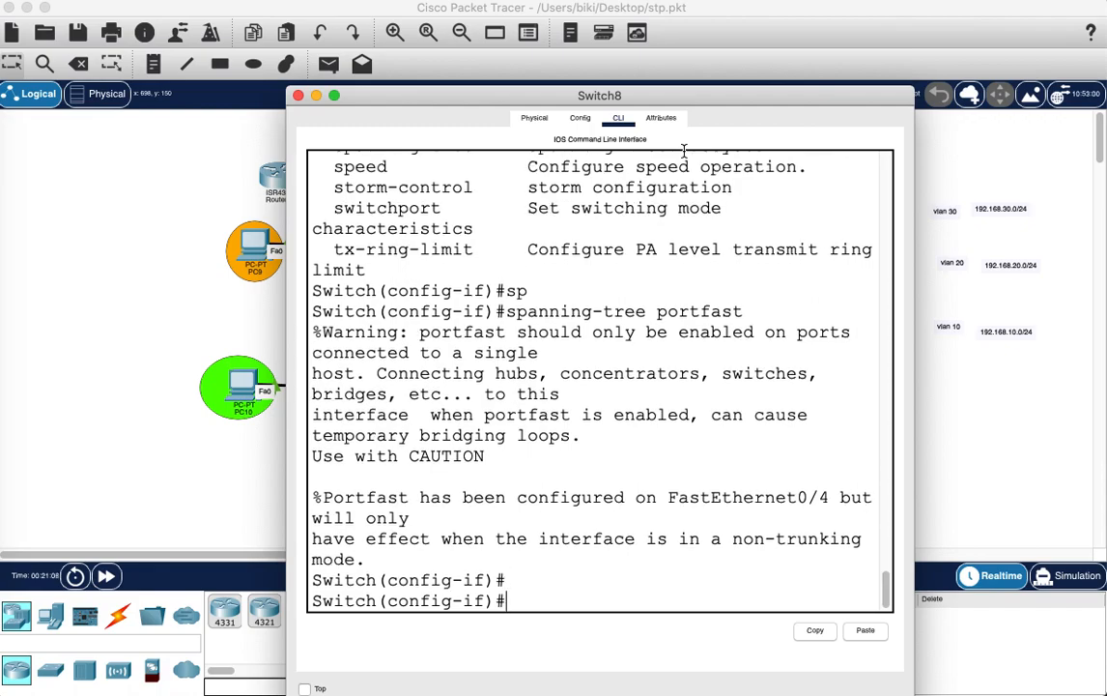
Switch to configuring interface fa0/5 on Switch8 with int fa0/5.
key(Up)
key(Up)
key(BackSpace)
text(5)
key(Return)
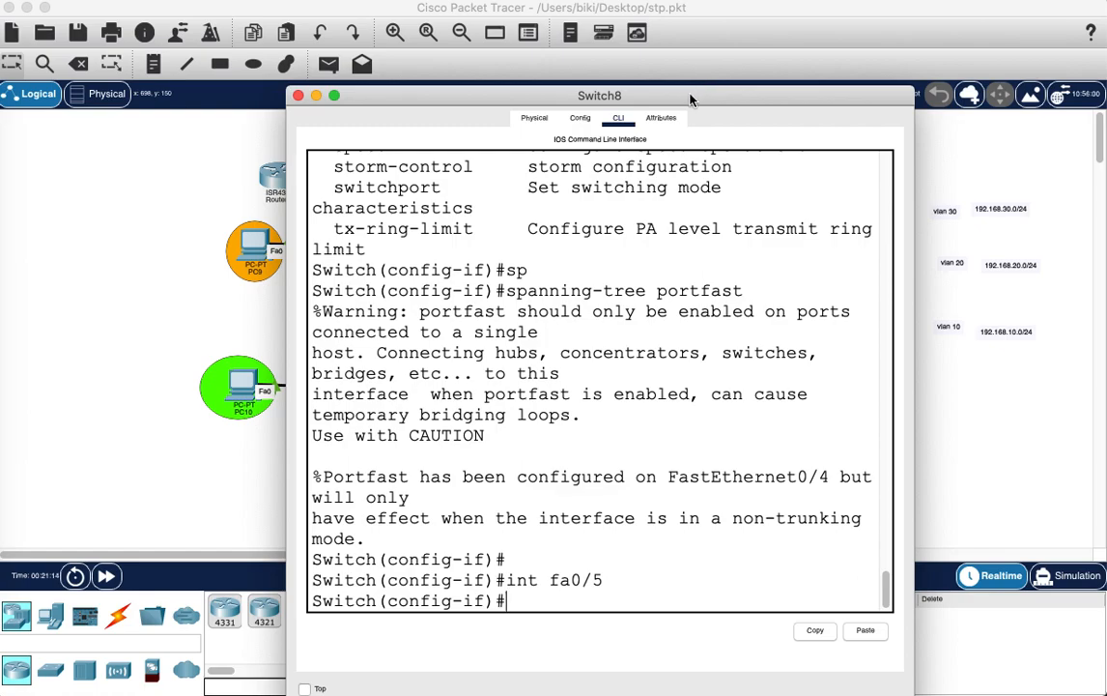
Check the ports and VLAN colours of the PCs attached to Switch8 in the topology, and return to Switch8's command line.
drag(690, 99, 665, 300)
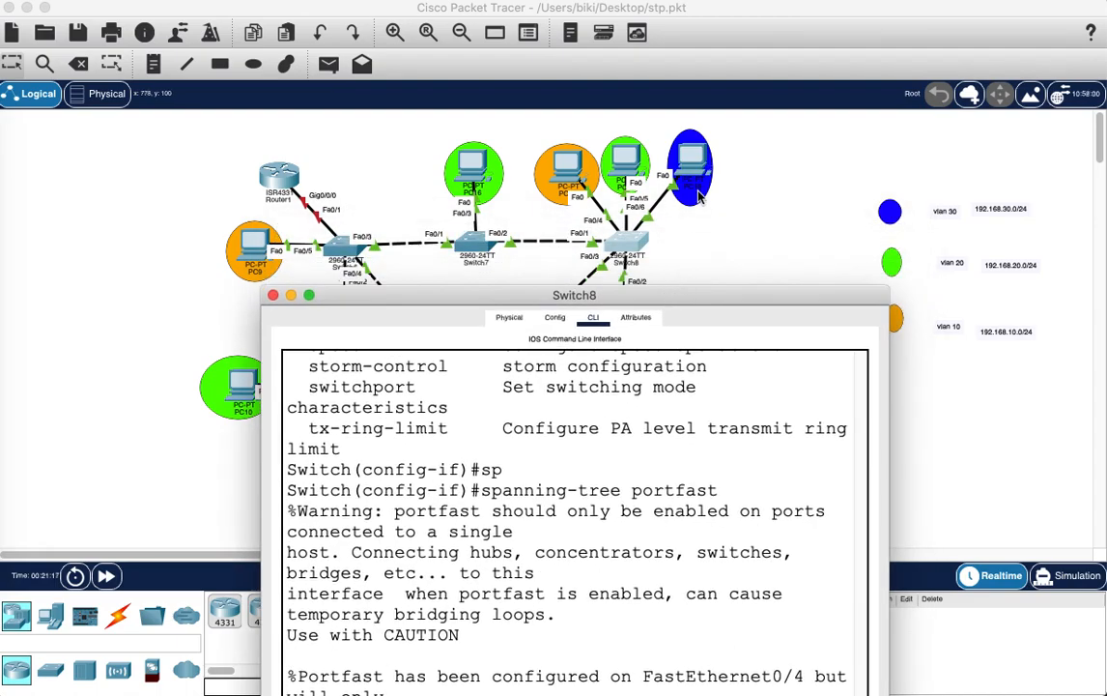
mouse_move(690, 164)
mouse_down()
mouse_move(762, 224)
mouse_move(734, 195)
mouse_move(700, 183)
mouse_up()
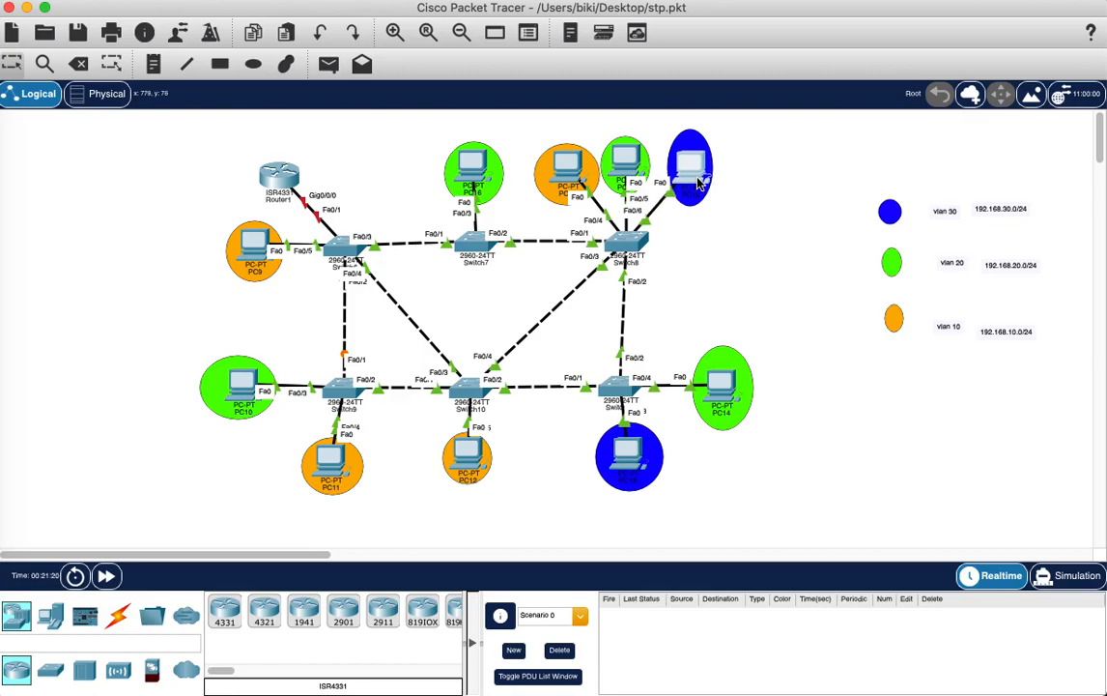
click(621, 235)
drag(655, 318, 661, 39)
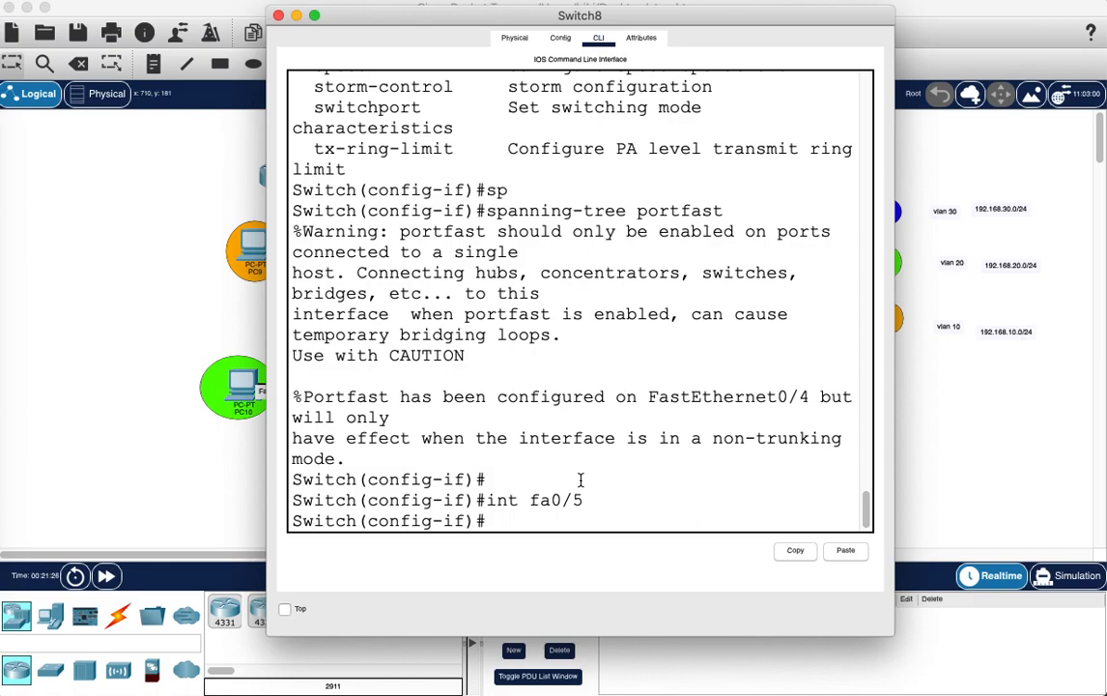
drag(707, 22, 742, 76)
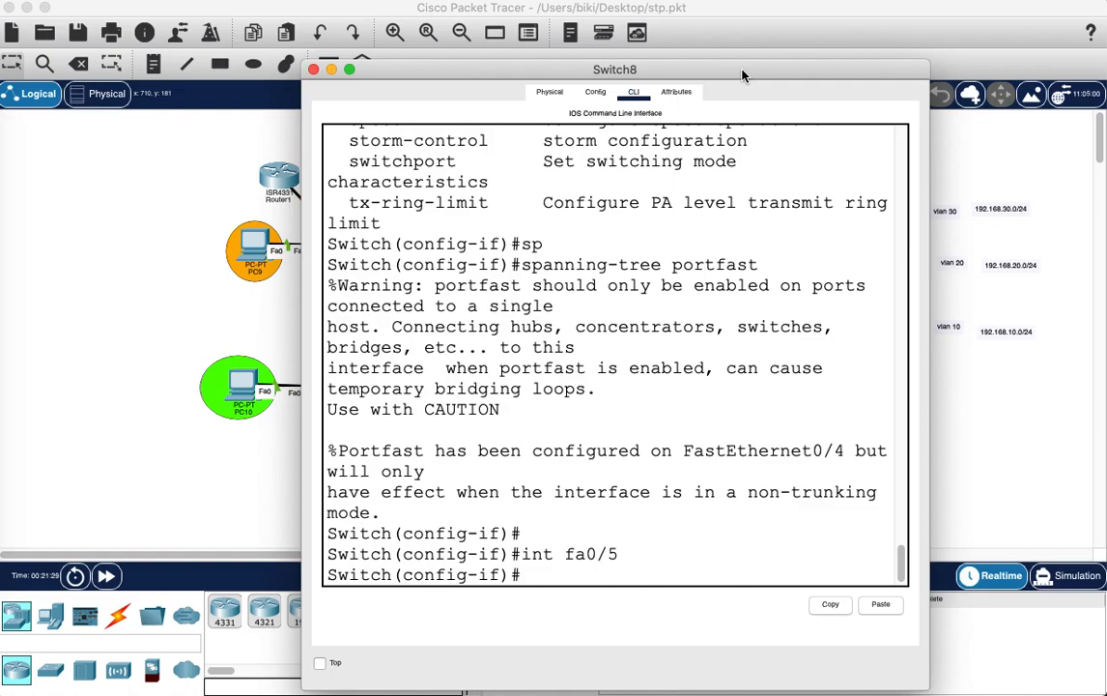
Set interface fa0/5 on Switch8 to access mode with switchport mode access.
text(sw)
key(Tab)
key(Tab)
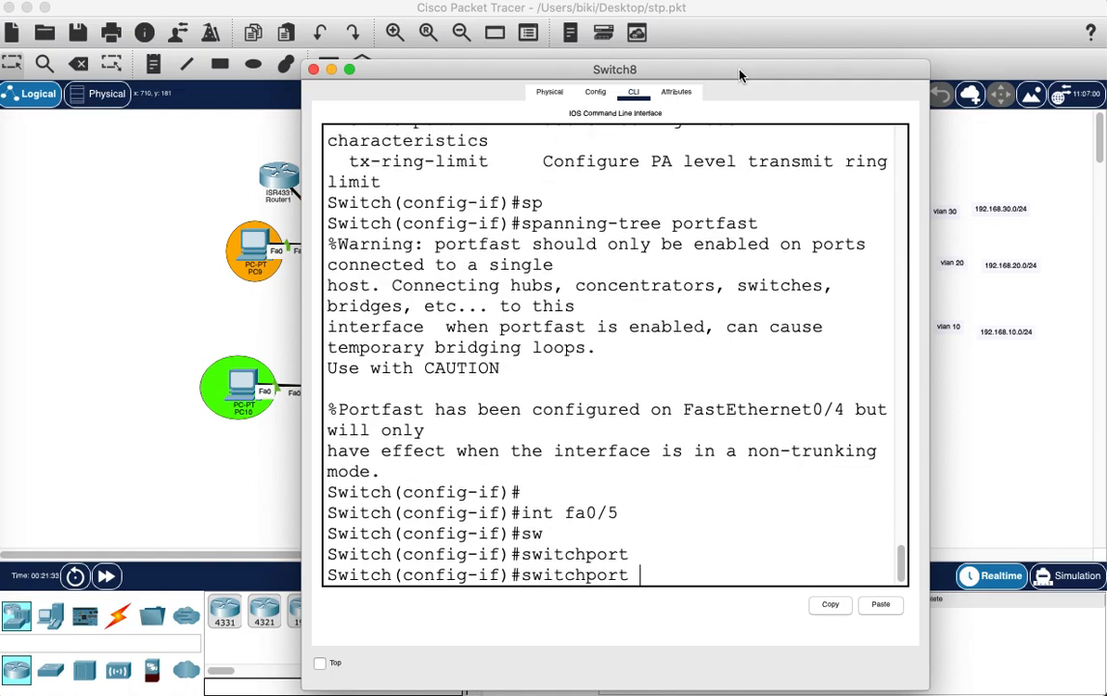
key(Up)
key(Up)
key(Up)
key(Up)
key(Up)
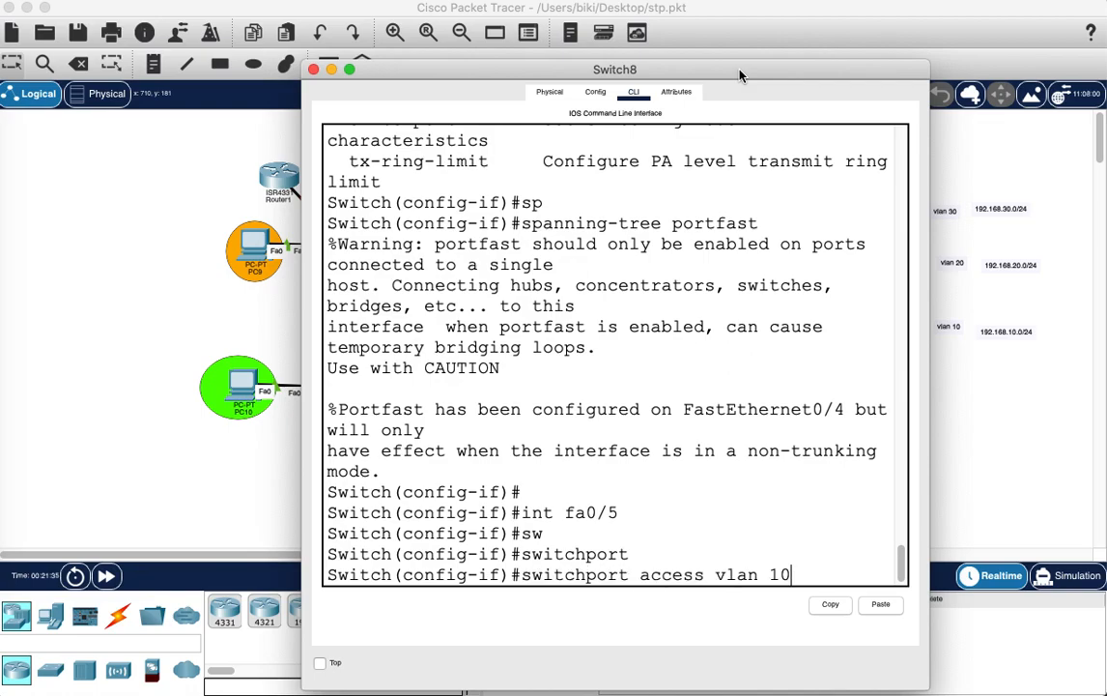
key(Up)
key(Return)
Assign interface fa0/5 on Switch8 to VLAN 20 with switchport access vlan 20.
key(Up)
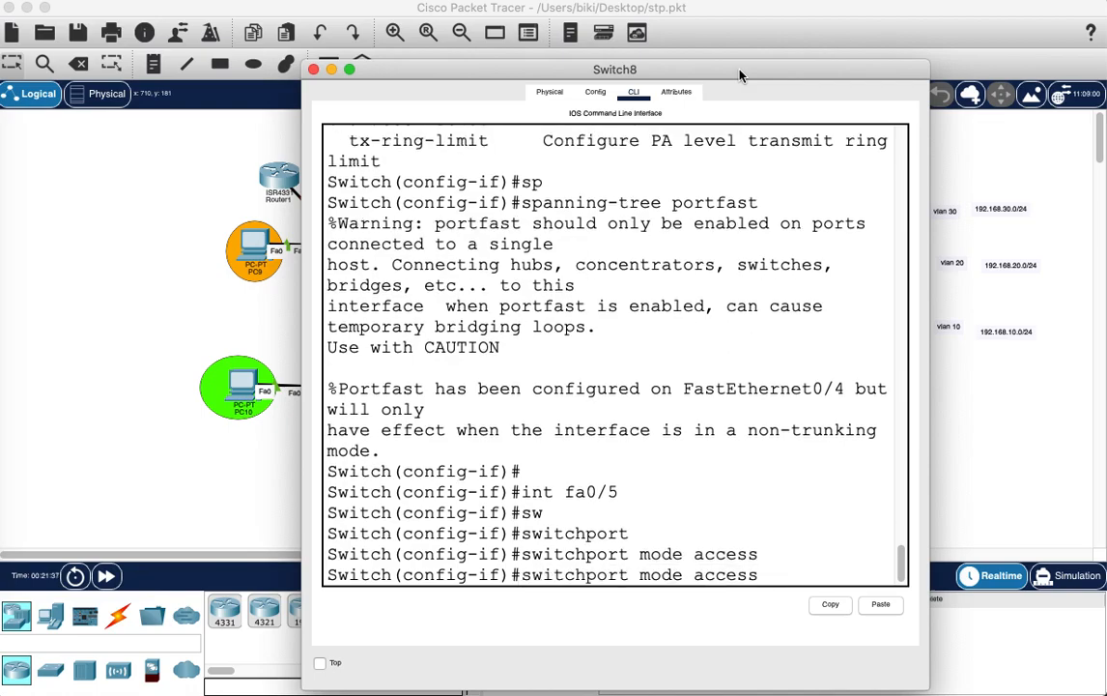
key(Up)
key(Up)
key(Up)
key(Up)
key(Up)
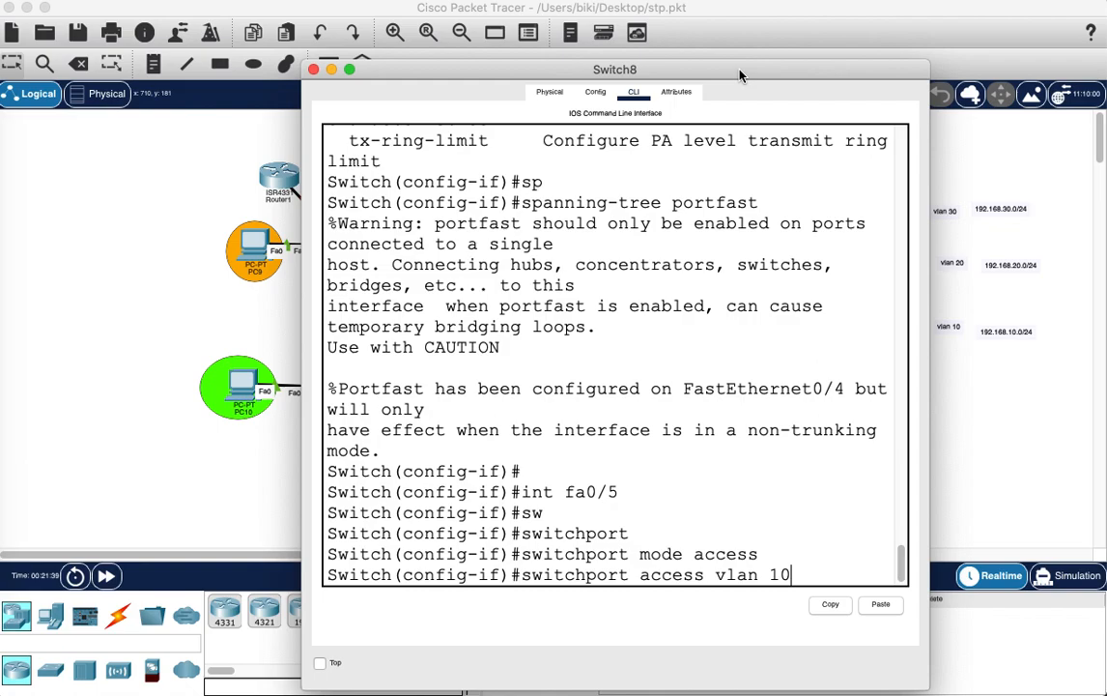
key(BackSpace)
key(BackSpace)
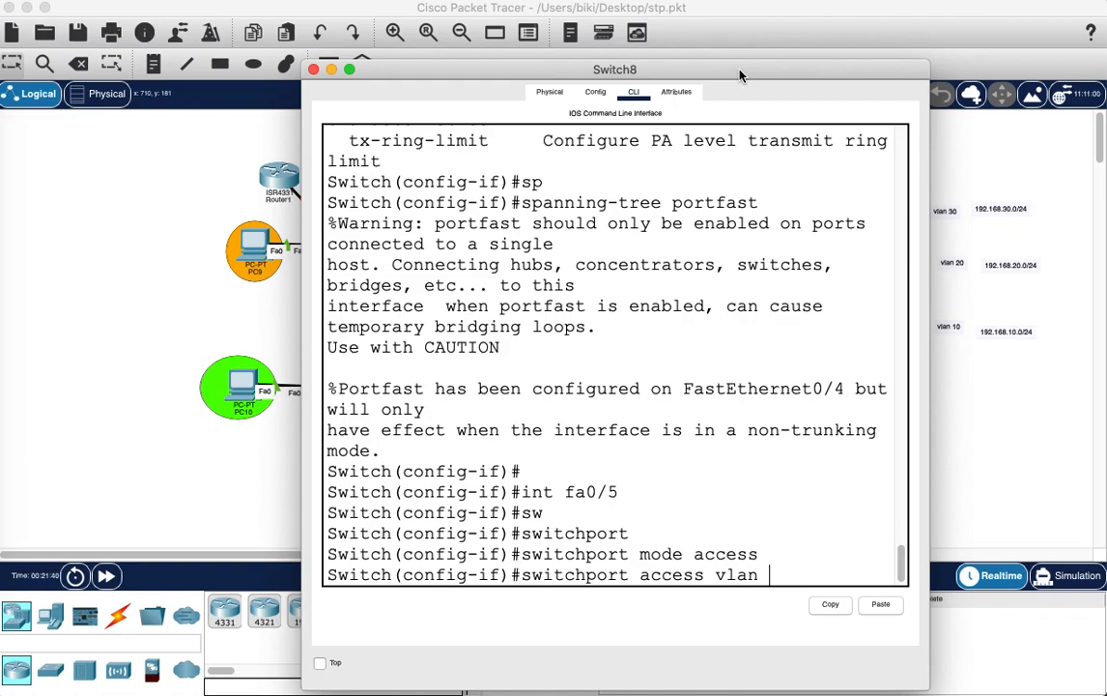
text(20)
key(Return)
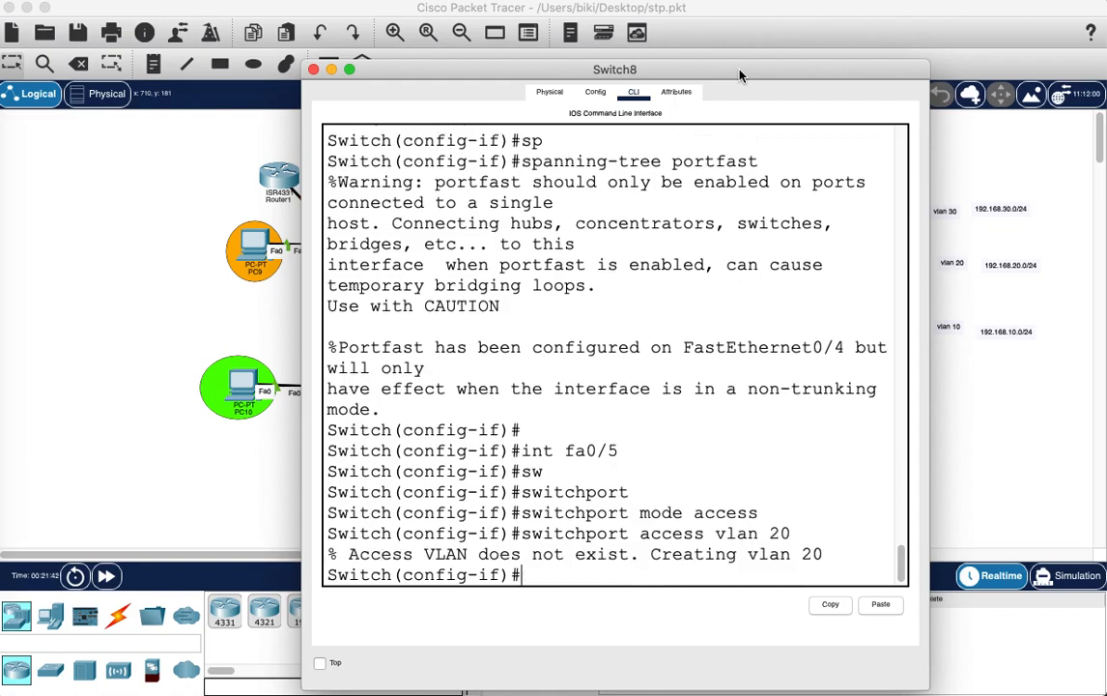
Enable PortFast on interface fa0/5 of Switch8 with spanning-tree portfast.
key(Up)
key(Up)
key(Up)
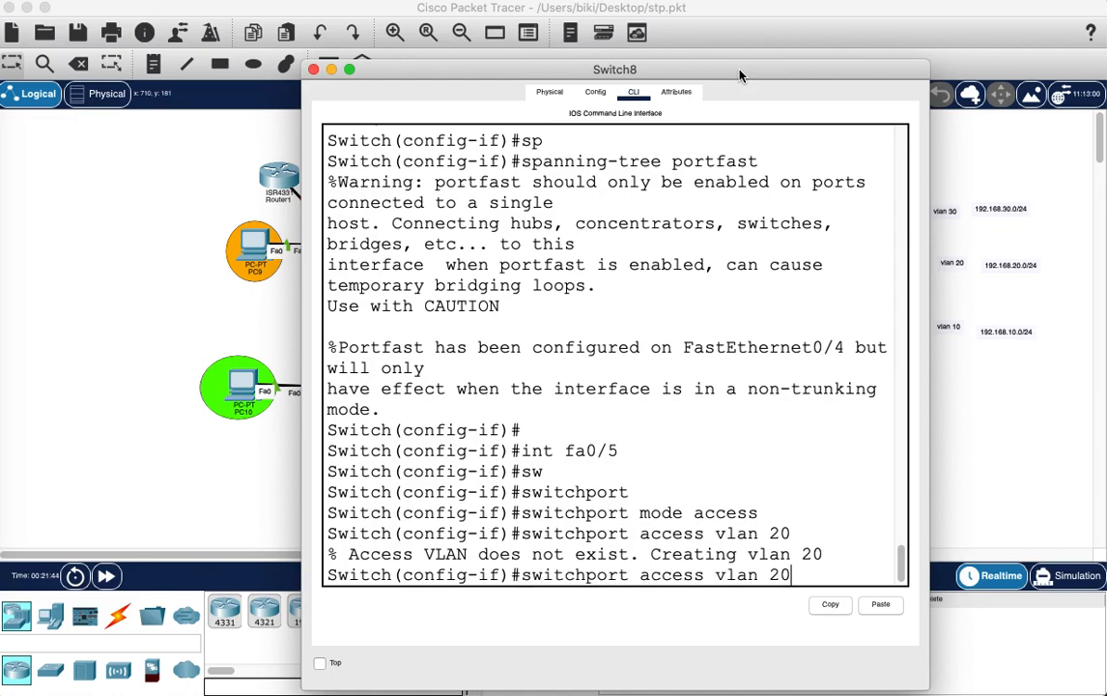
key(Return)
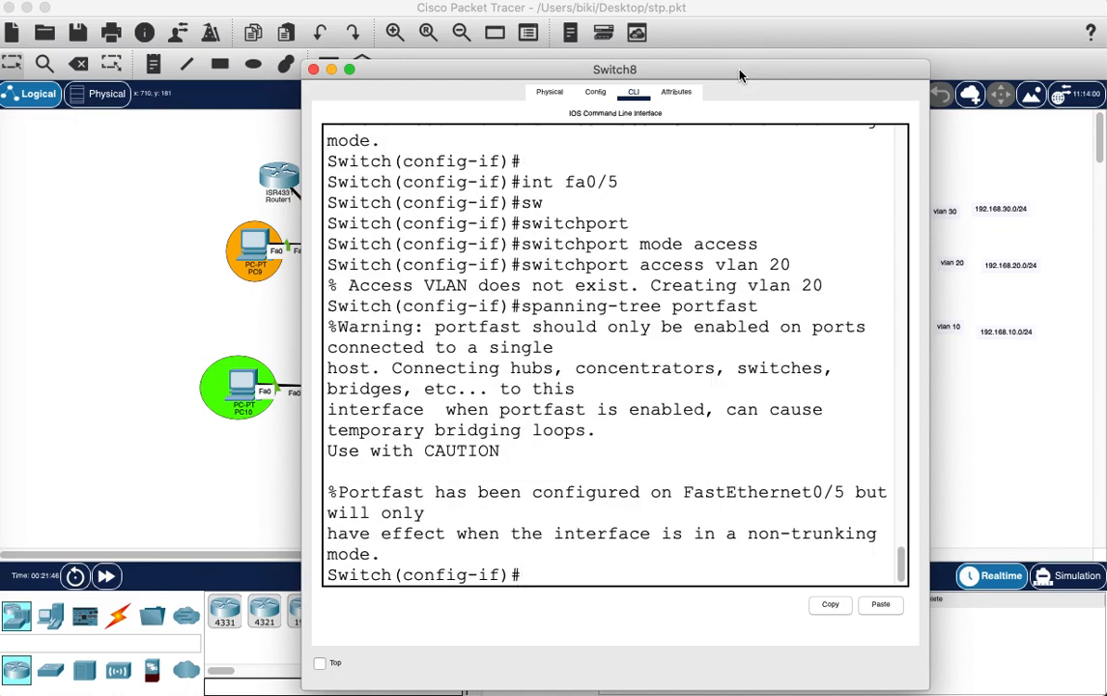
Enter configuration mode for interface fa0/6 on Switch8 with int fa0/6.
key(Up)
key(Up)
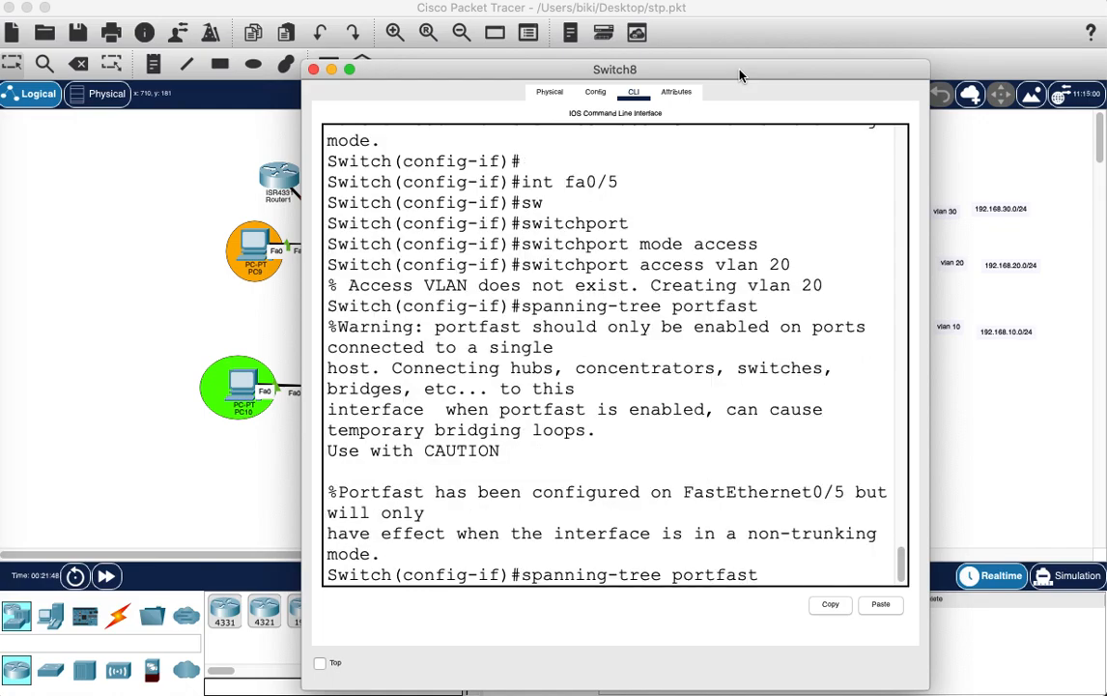
key(Up)
key(Up)
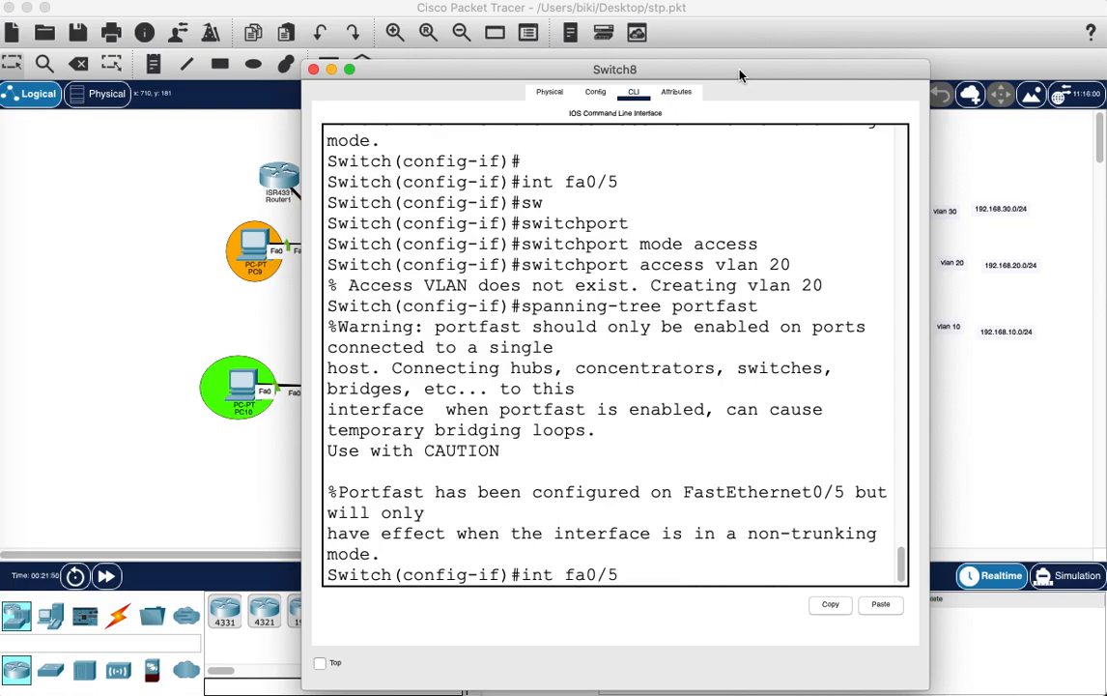
key(BackSpace)
text(6)
key(Return)
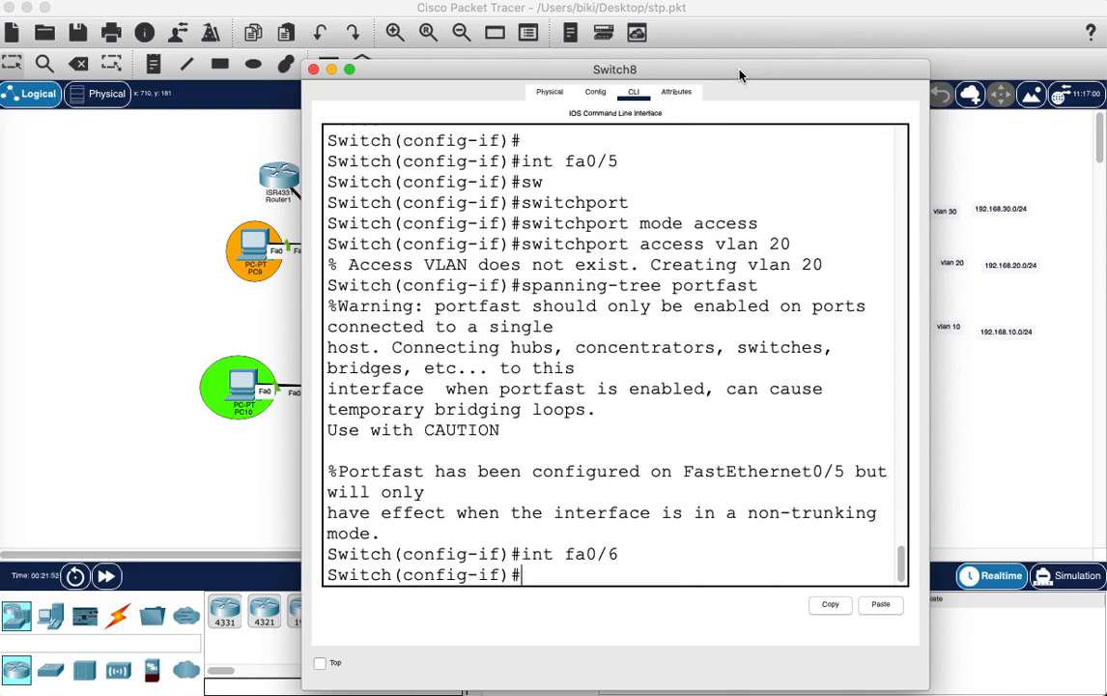
Set interface fa0/6 on Switch8 to access mode with switchport mode access.
key(Up)
key(Up)
key(Up)
key(Up)
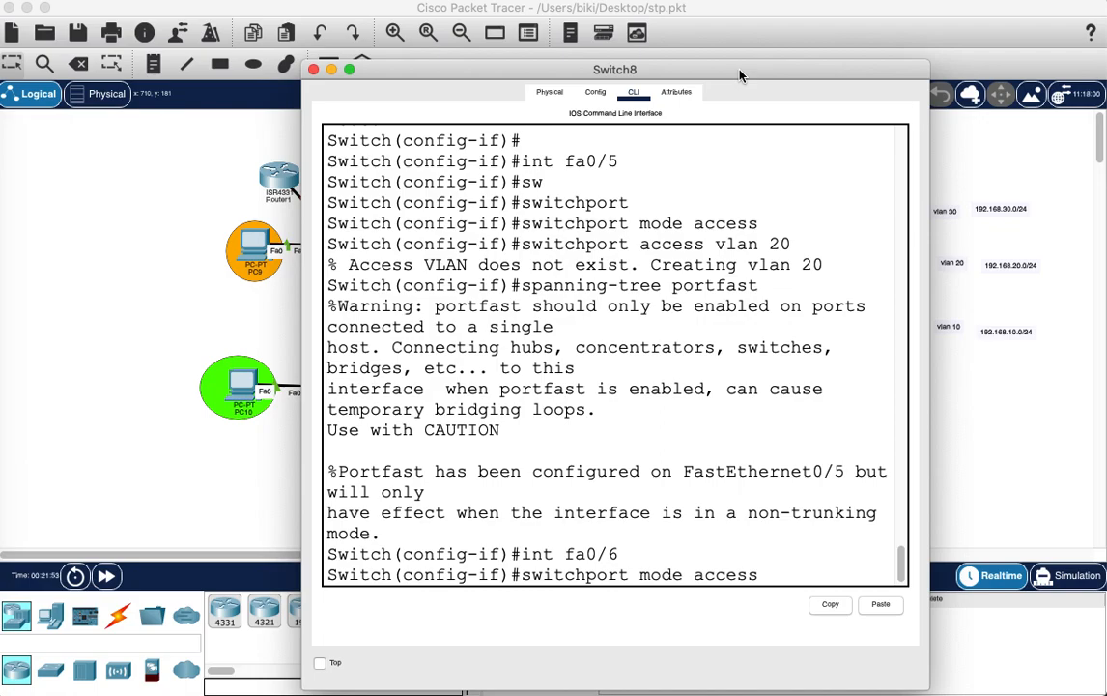
key(Return)
Assign interface fa0/6 on Switch8 to VLAN 30 with switchport access vlan 30.
key(Up)
key(Up)
key(Up)
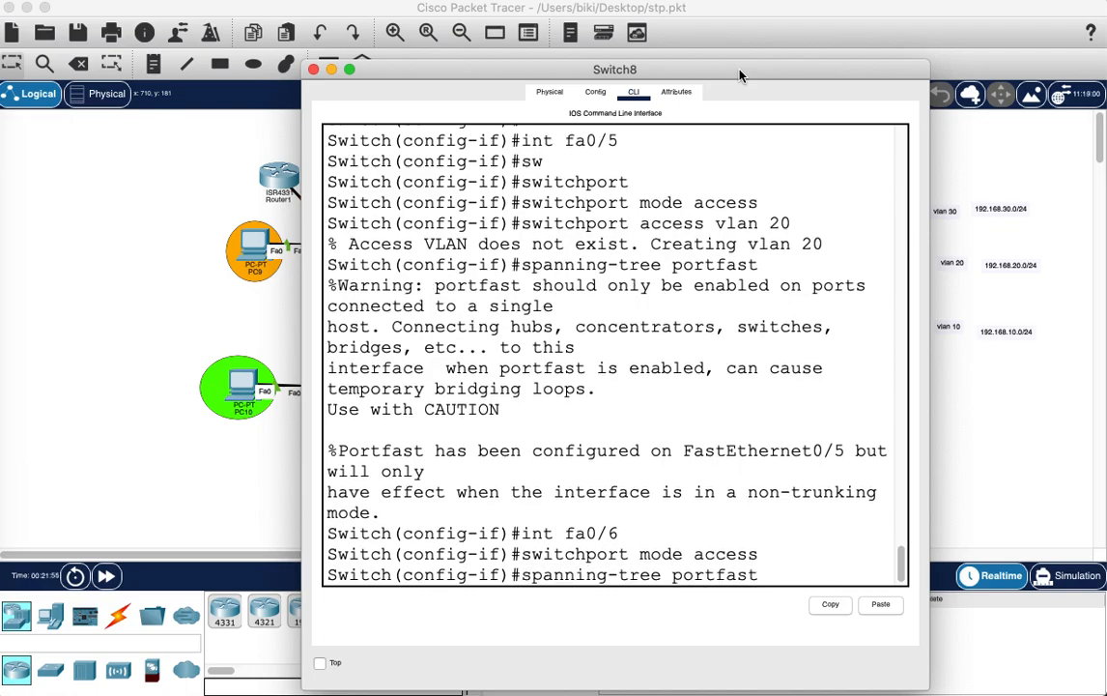
key(Up)
key(BackSpace)
key(BackSpace)
text(30)
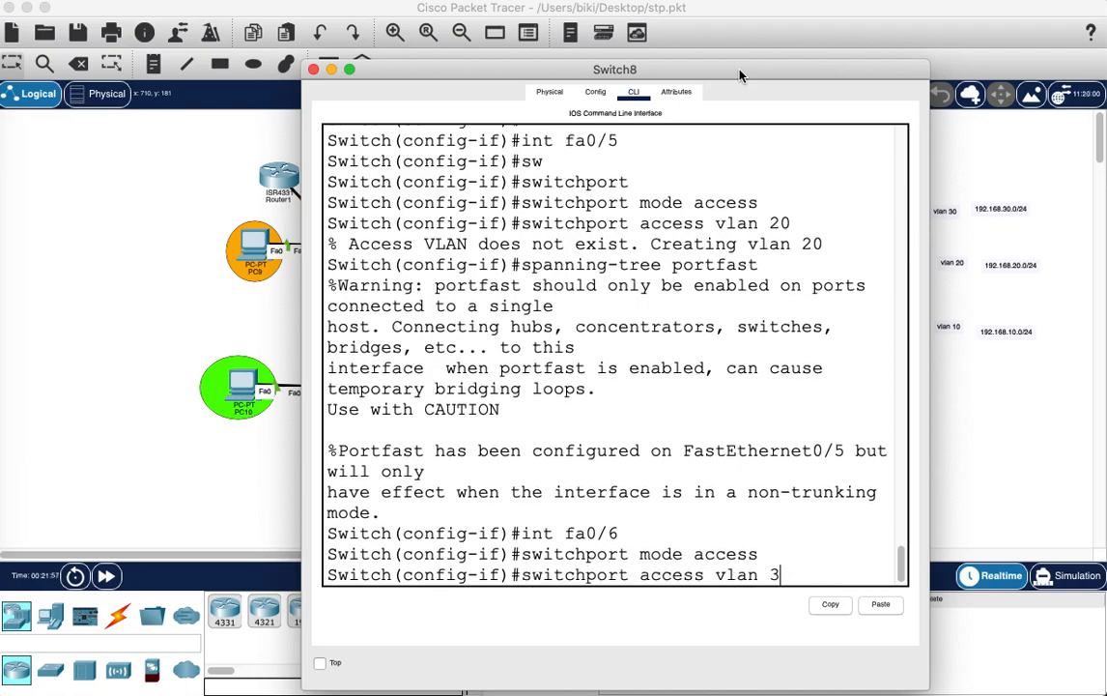
key(Return)
Enable PortFast on interface fa0/6 of Switch8 with spanning-tree portfast.
key(Up)
key(Up)
key(Up)
key(Up)
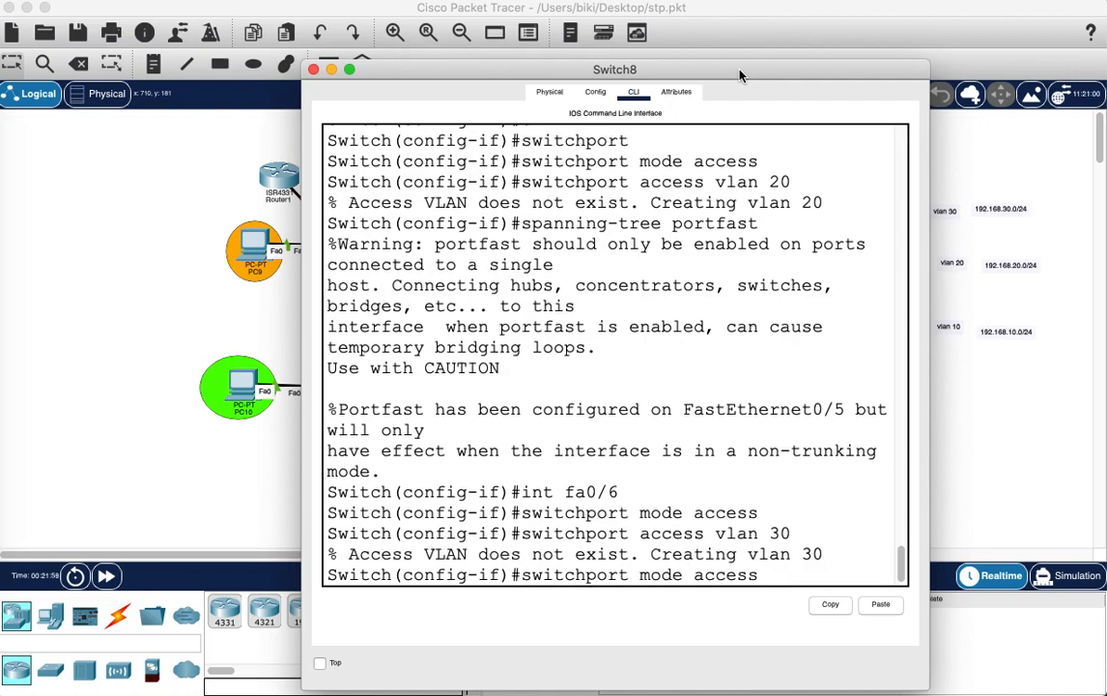
key(Return)
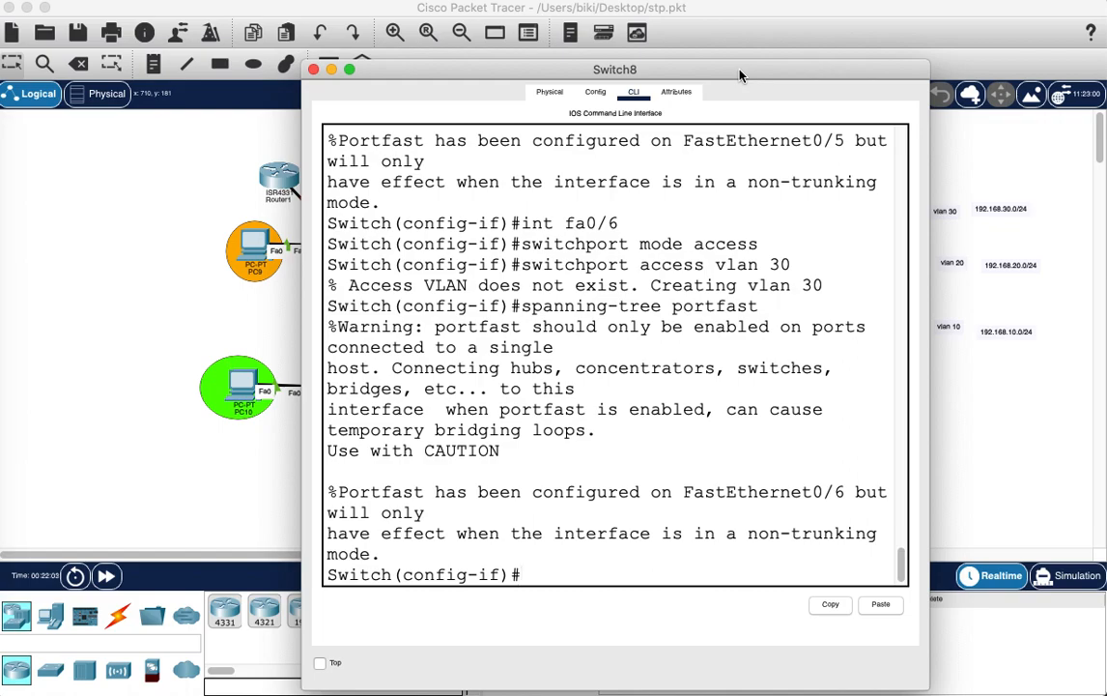
Close the Switch8 window and open the command line interface of Switch11.
click(313, 69)
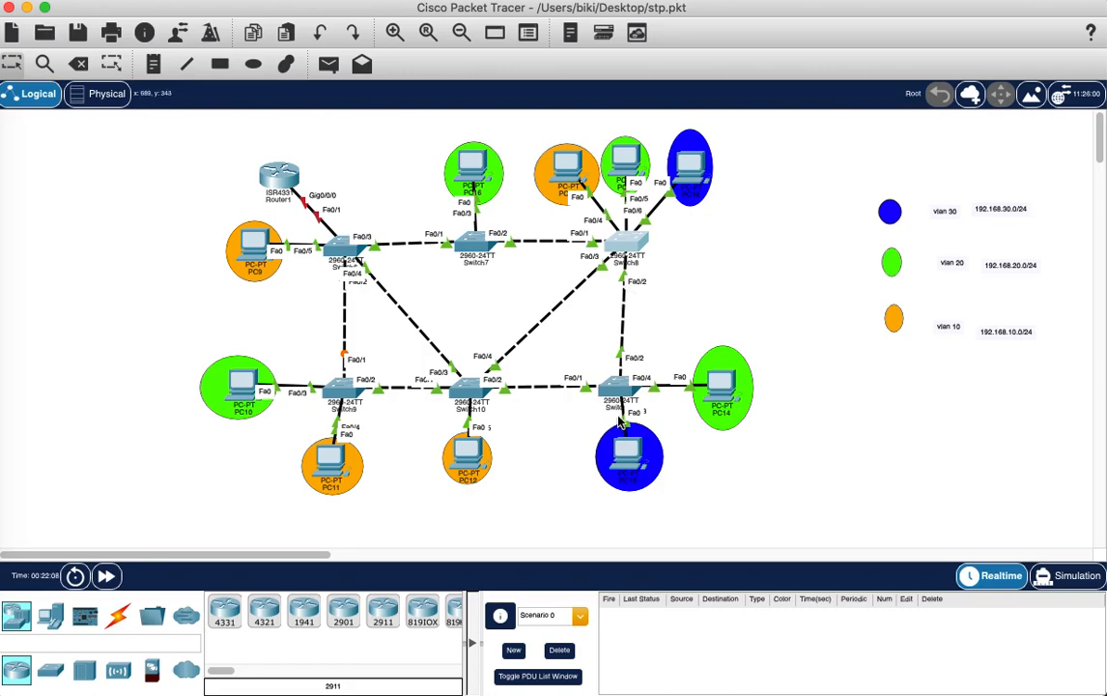
click(620, 395)
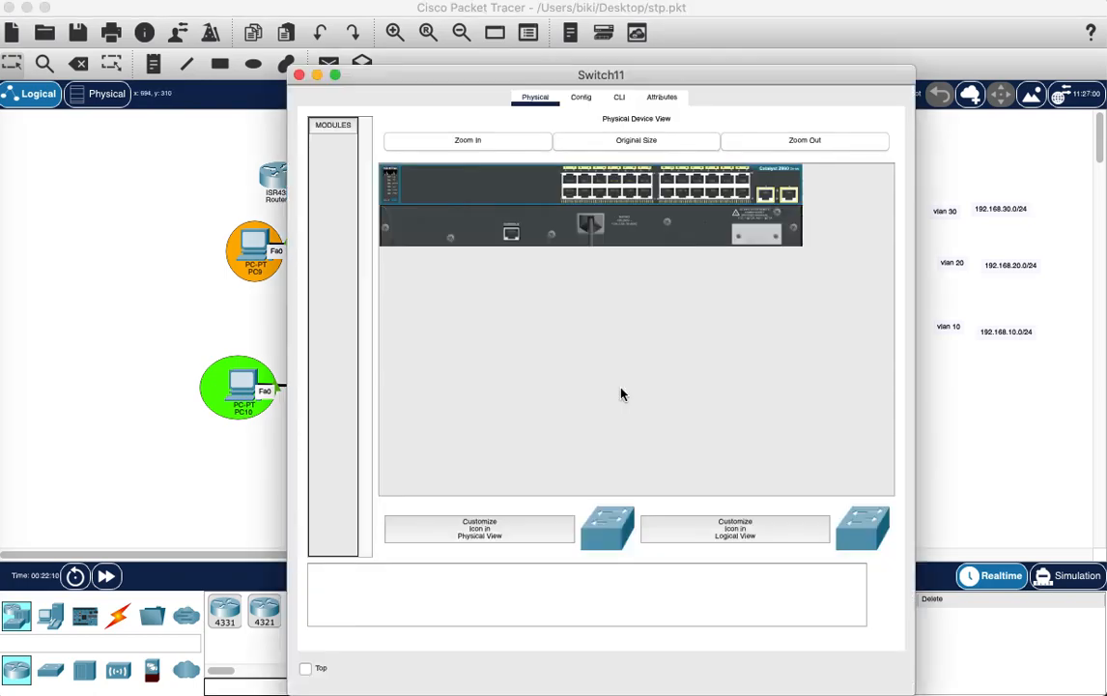
click(620, 98)
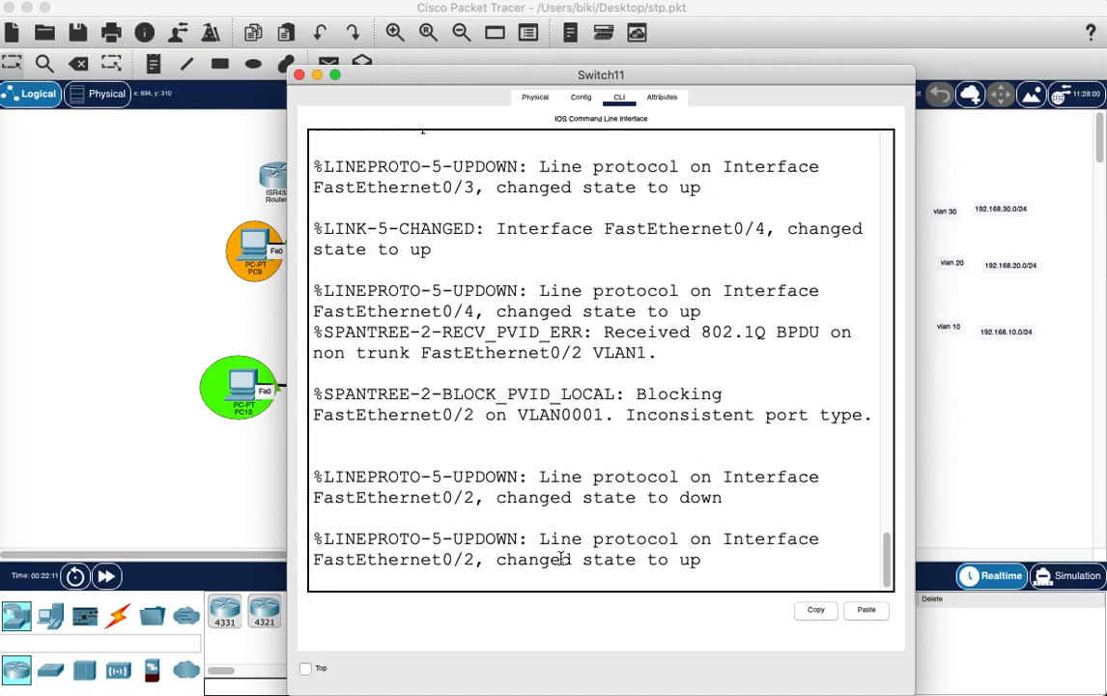
Enter privileged mode and global configuration mode on Switch11 with en and conf t.
key(Return)
text(en)
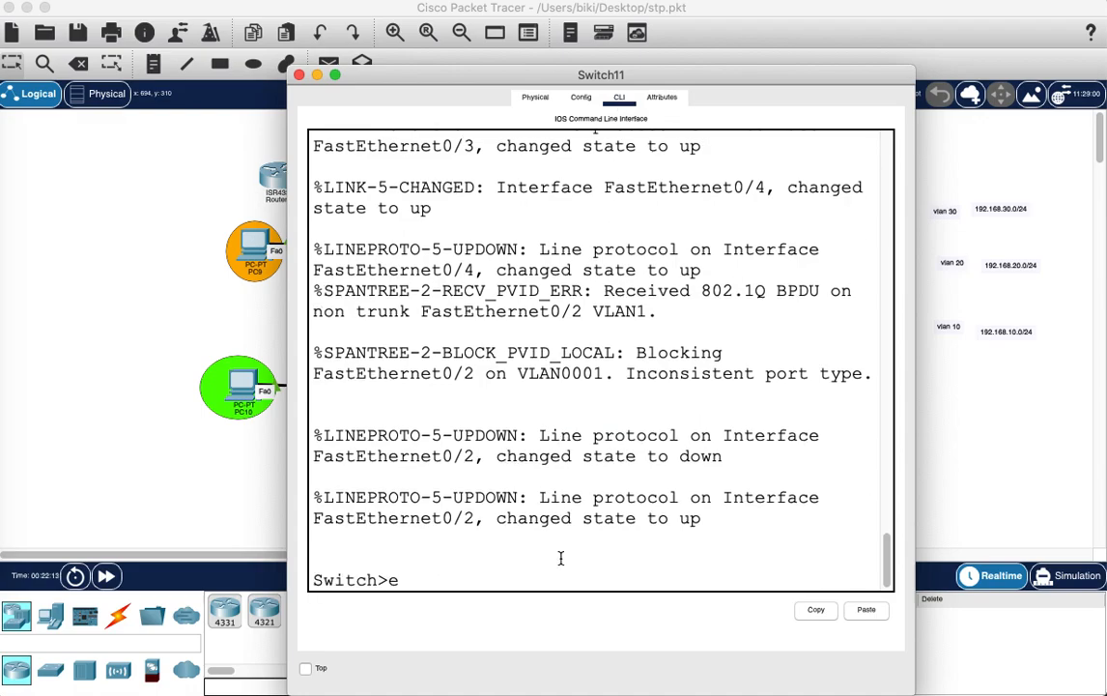
key(Return)
text(conf y)
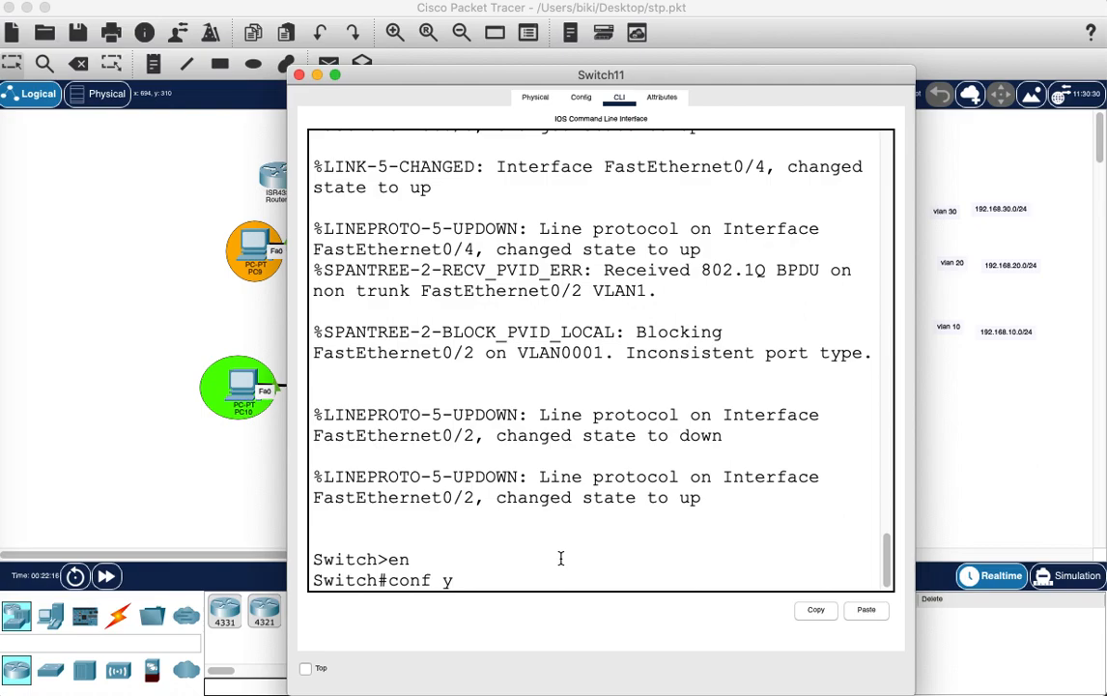
key(BackSpace)
text(t)
key(Return)
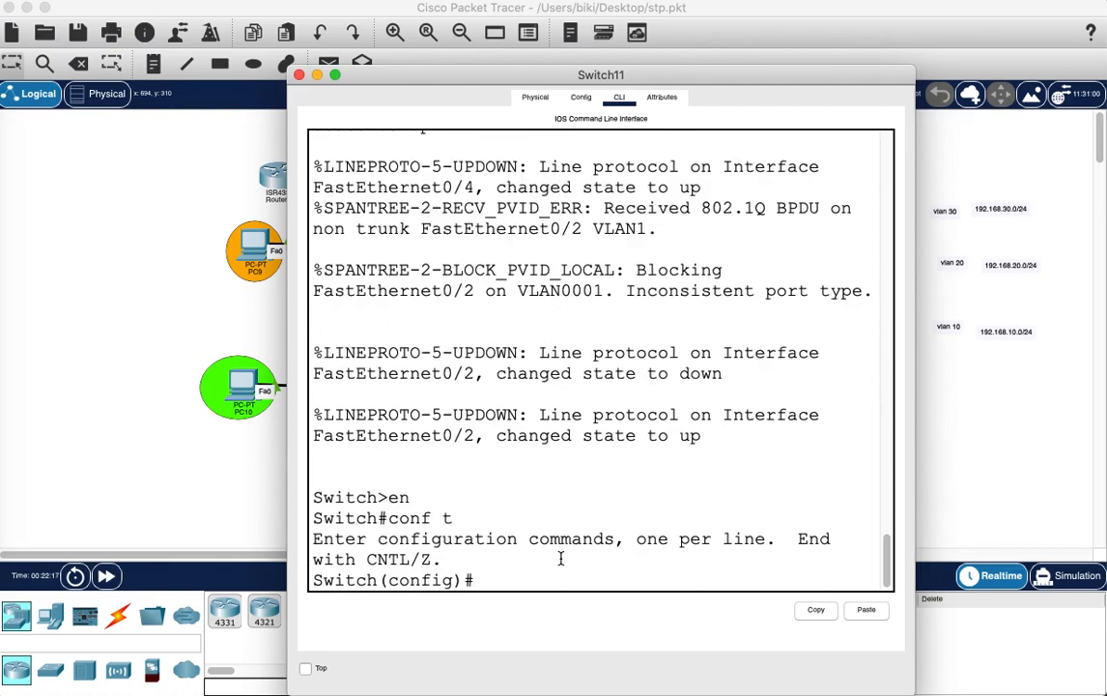
Set the interface range fa0/1-2 on Switch11 to trunk mode with switchport mode trunk.
drag(680, 87, 199, 199)
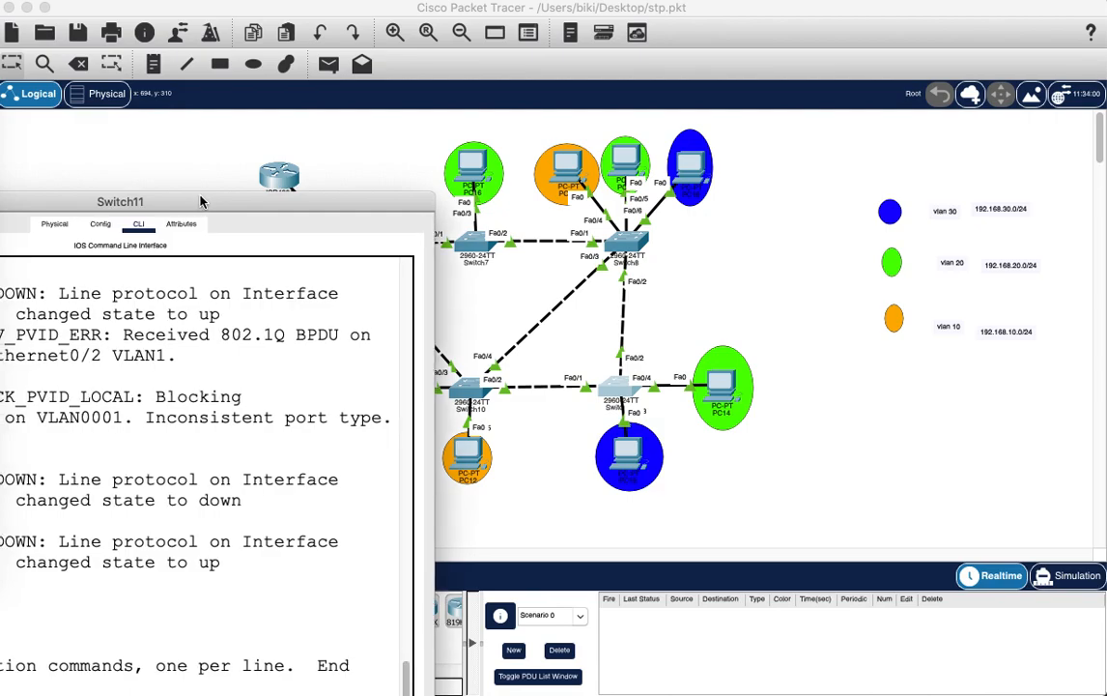
drag(204, 202, 595, 41)
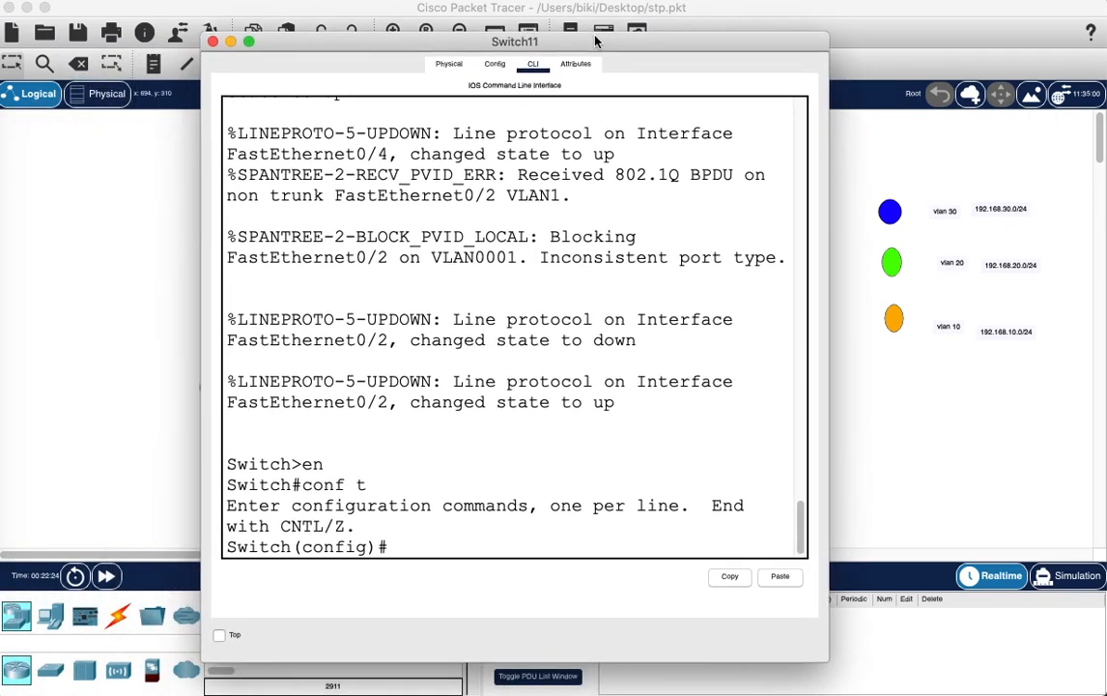
text(int range fa)
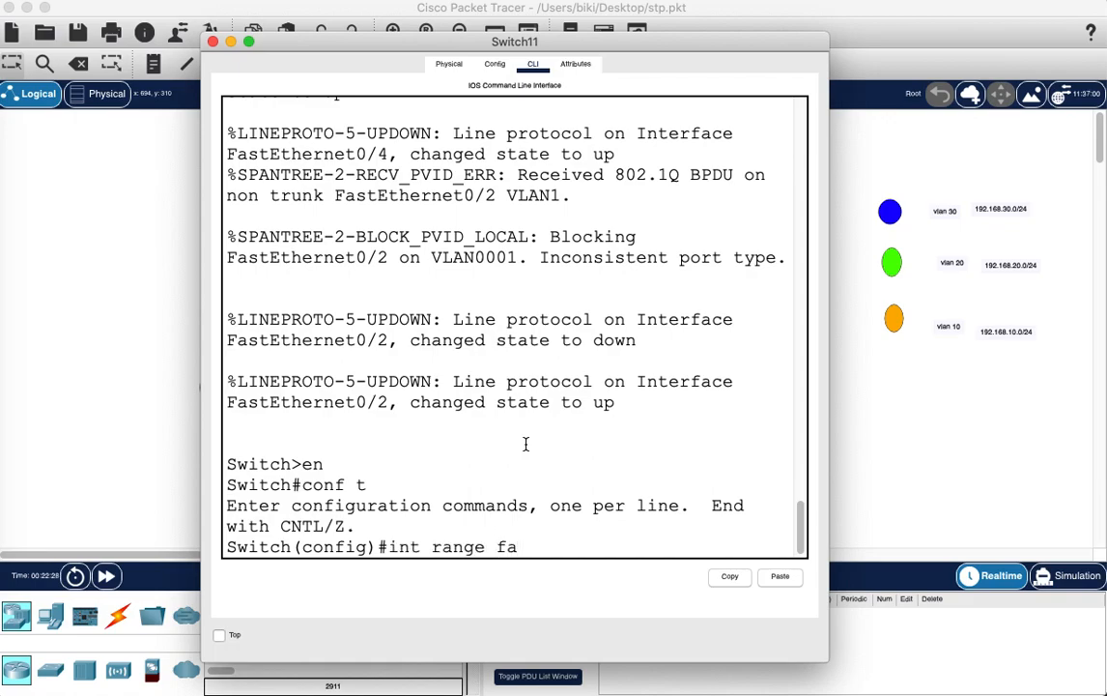
text(0/1-2)
key(Return)
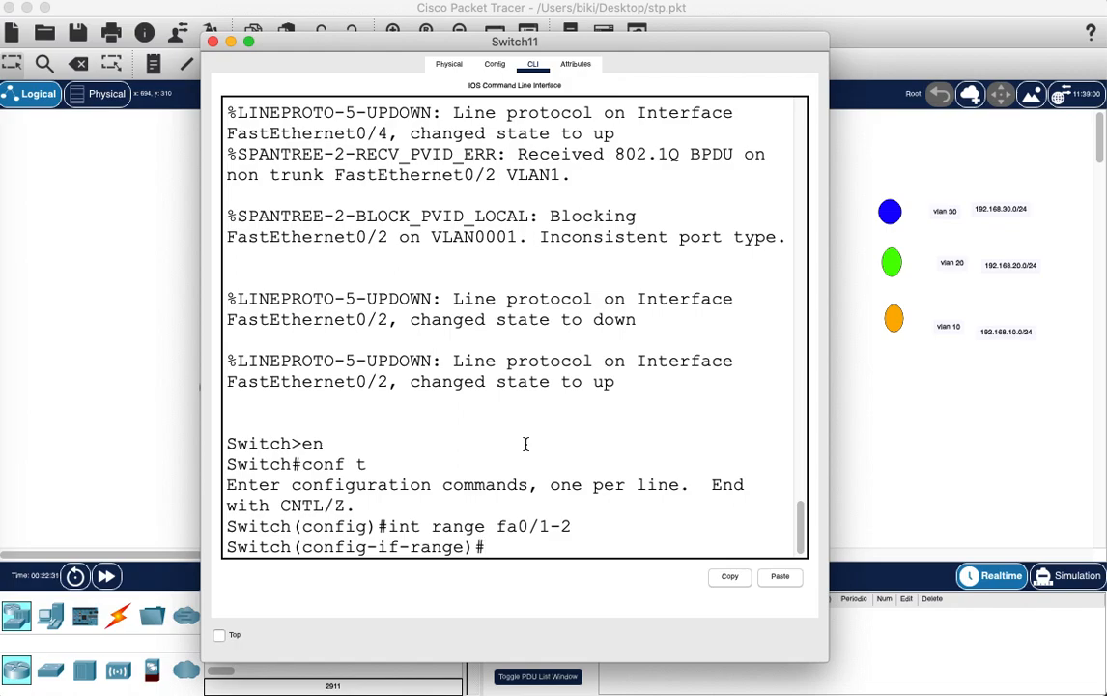
text(switc)
key(Tab)
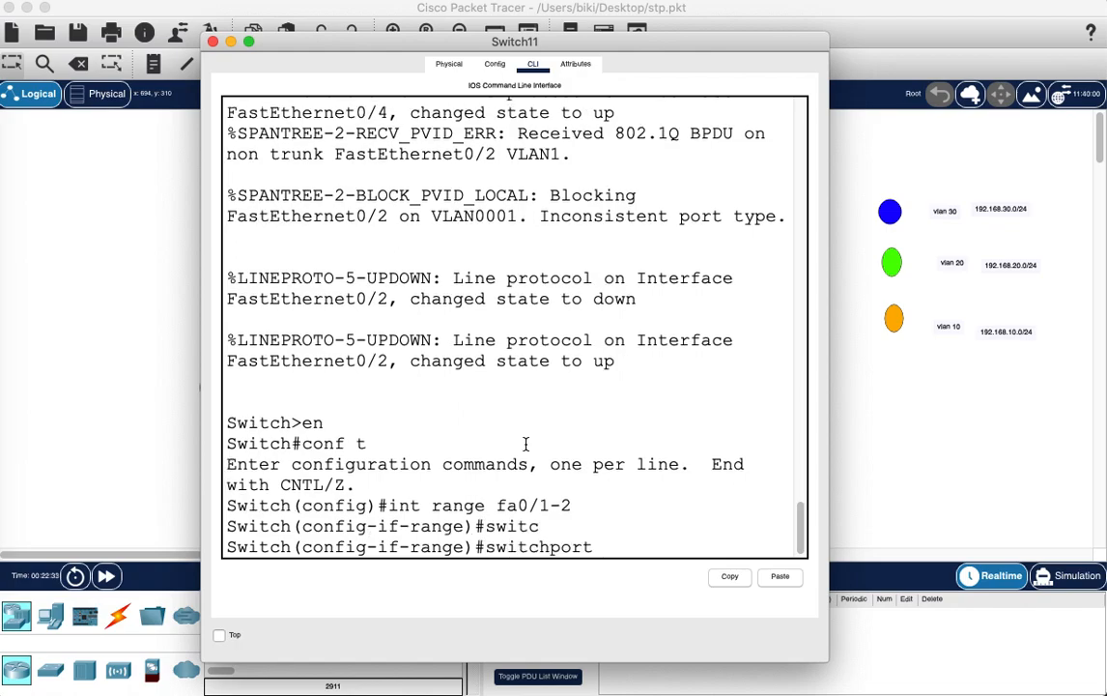
text(mo)
key(Tab)
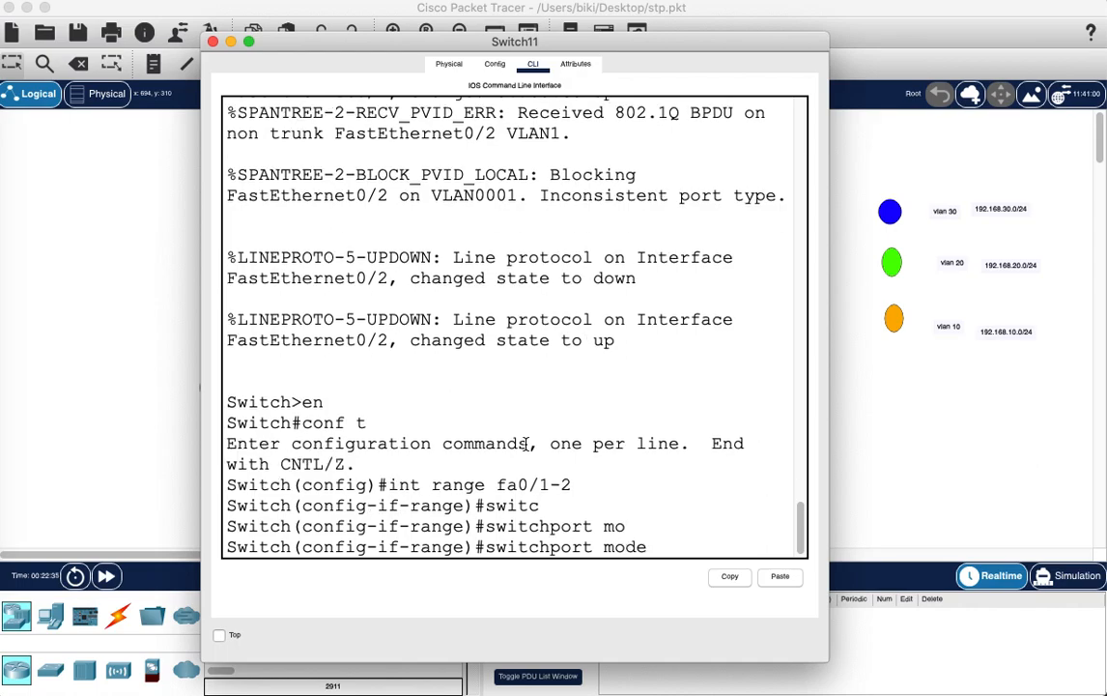
text(tr)
key(Tab)
key(Return)
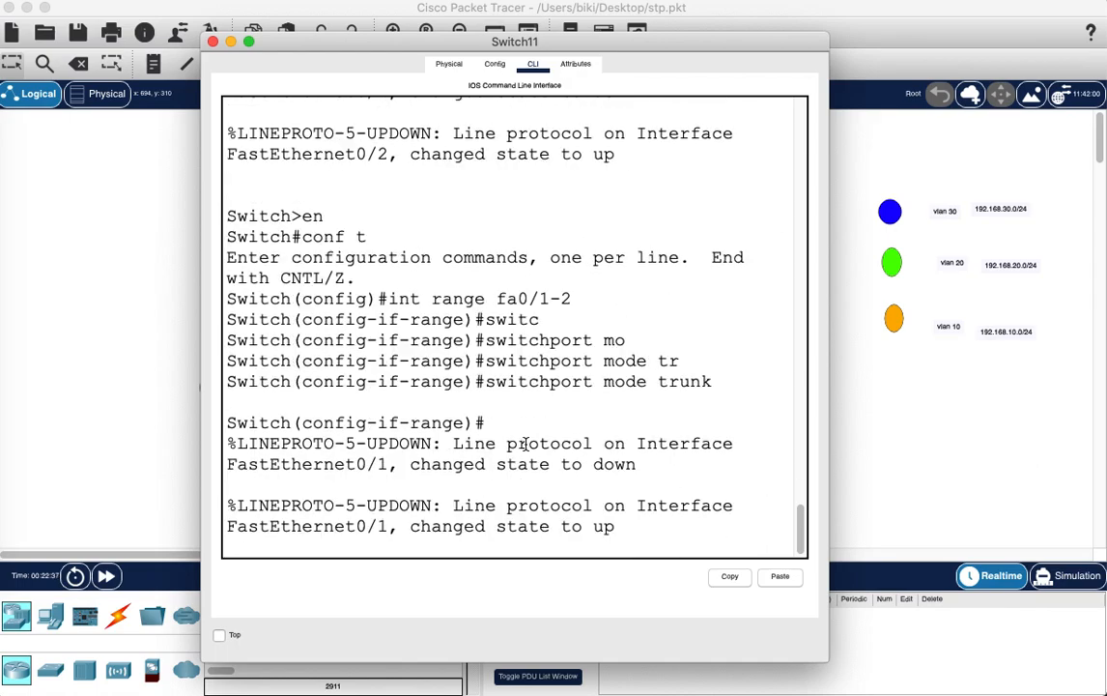
Exit the interface range and set Switch11's spanning tree to rapid mode with spa mo ra.
key(Return)
text(exit)
key(Return)
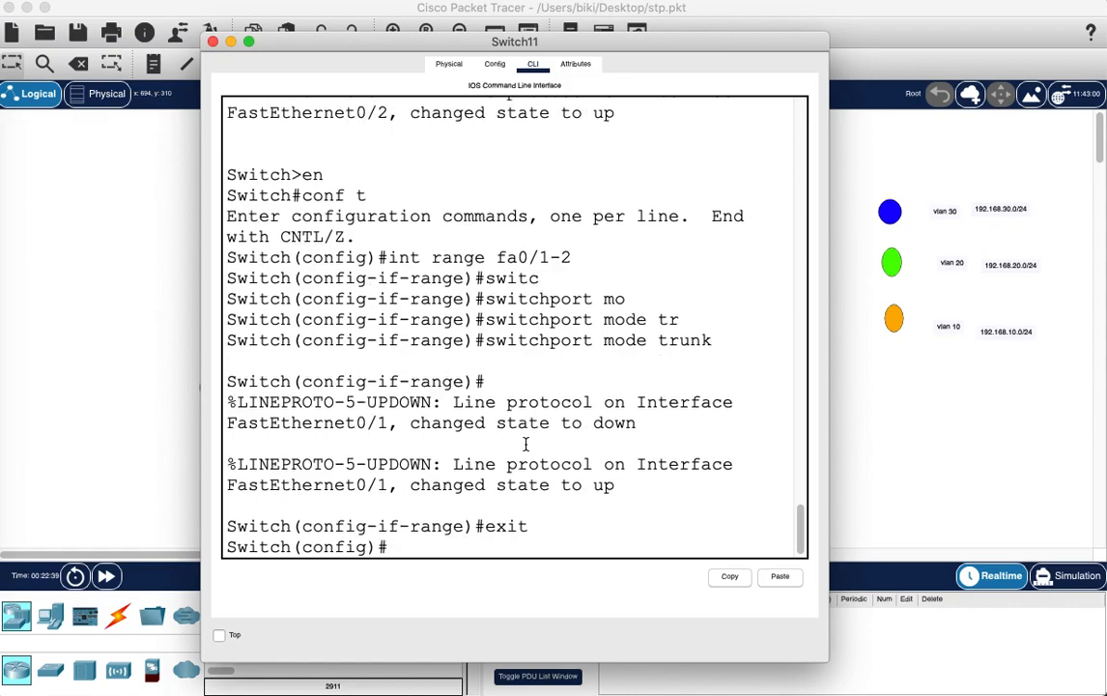
text(spa mo ra)
key(Return)
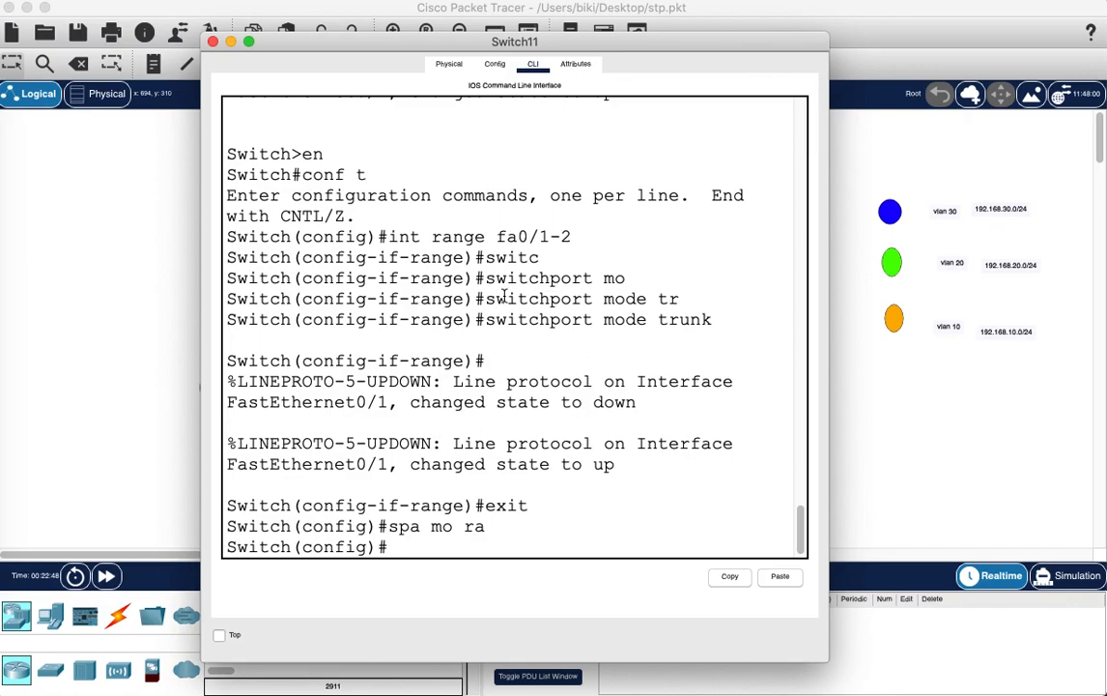
Check the PC port labels around Switch11 in the topology and enter the configuration of interface fa0/3.
drag(610, 74, 470, 573)
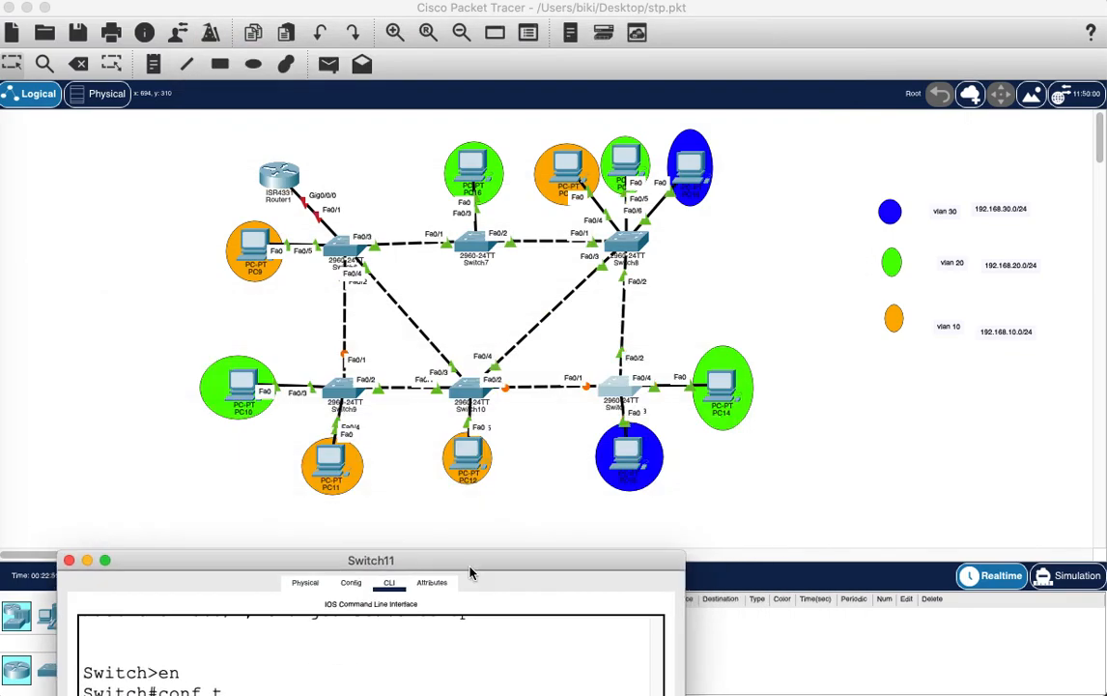
drag(470, 573, 510, 71)
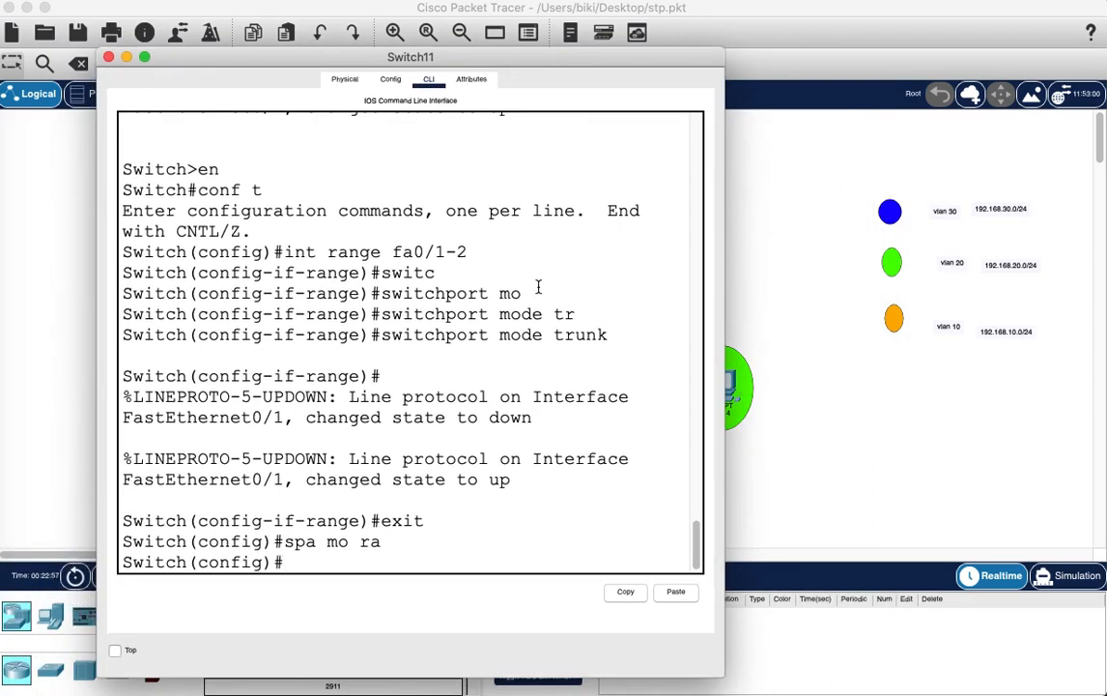
text(int fa0/3)
drag(498, 60, 350, 424)
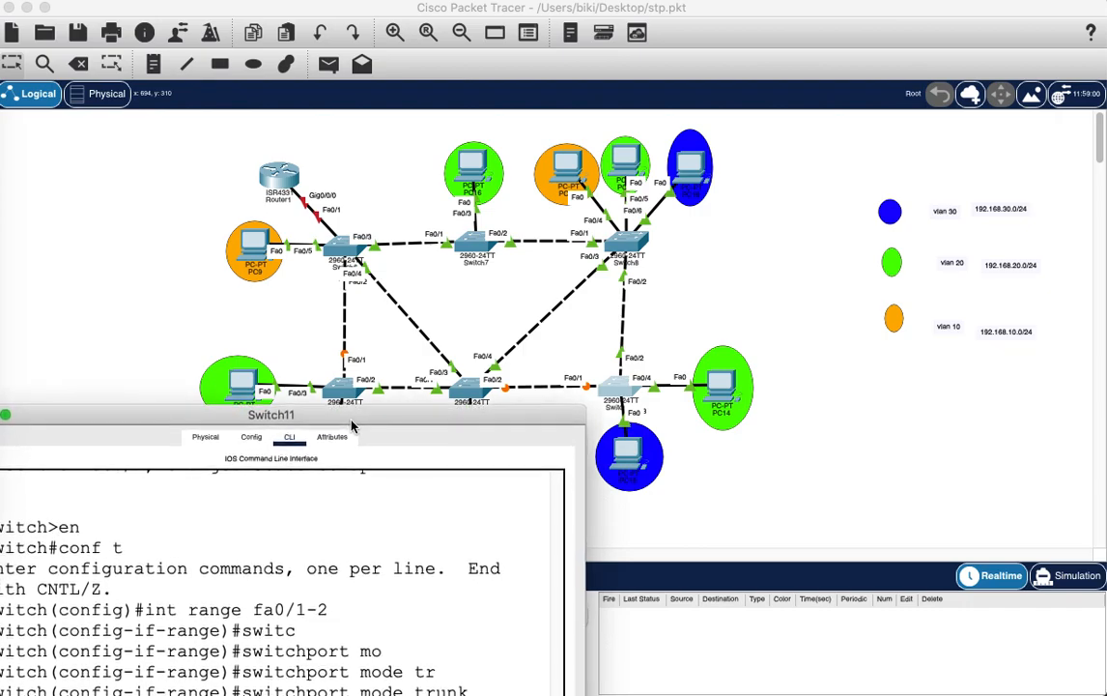
mouse_move(629, 454)
mouse_down()
mouse_move(666, 459)
mouse_move(630, 454)
mouse_up()
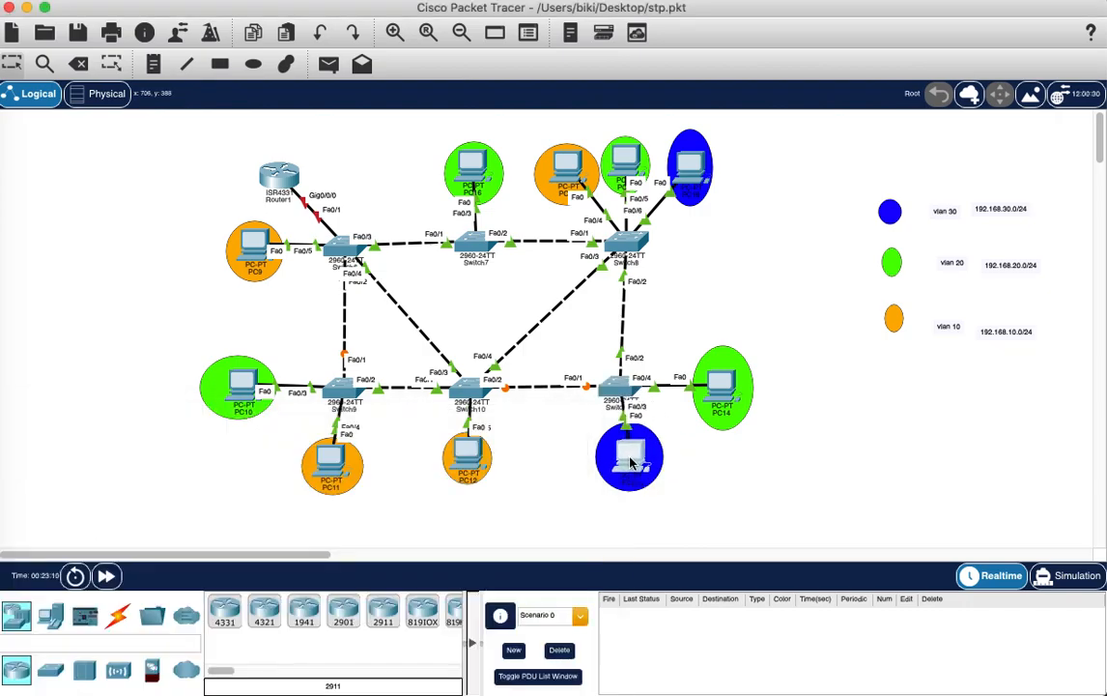
click(612, 387)
drag(495, 416, 736, 69)
key(Return)
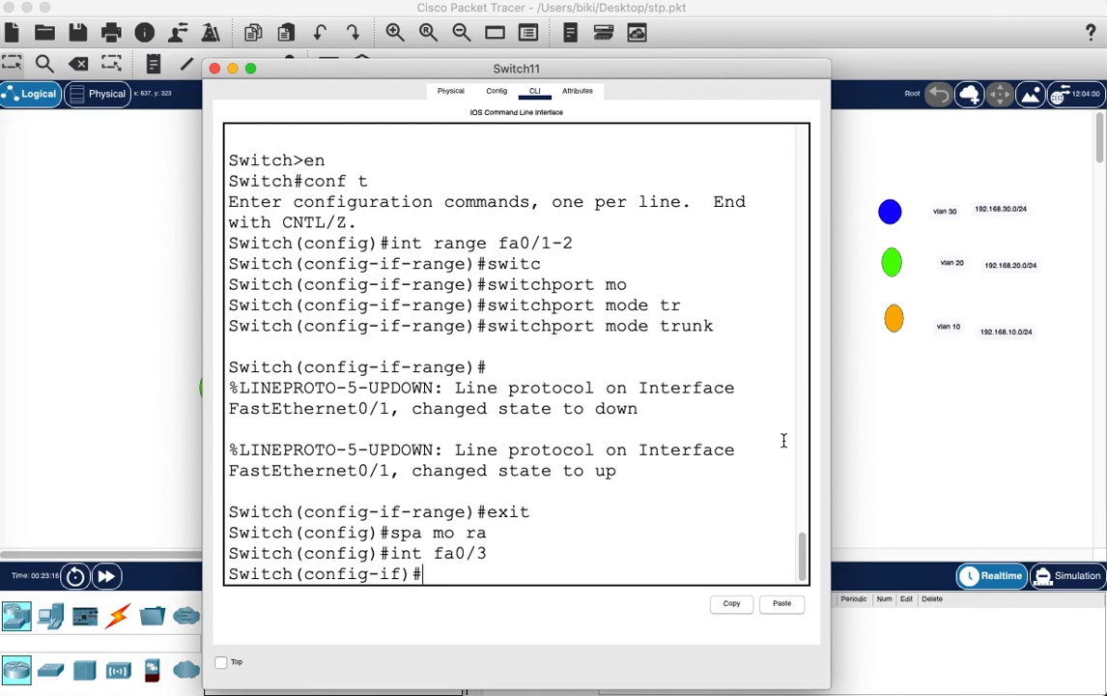
Set interface fa0/3 on Switch11 to access mode with switchport mode access.
text(swi)
key(Tab)
text(mo)
key(Tab)
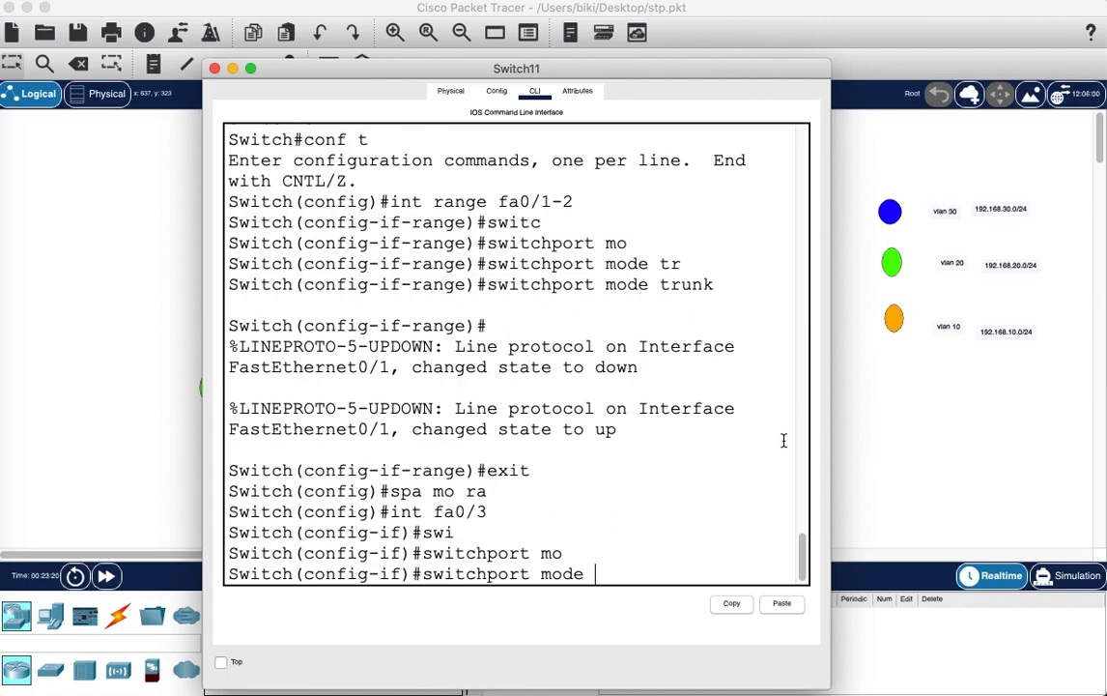
text(a)
key(Tab)
key(Return)
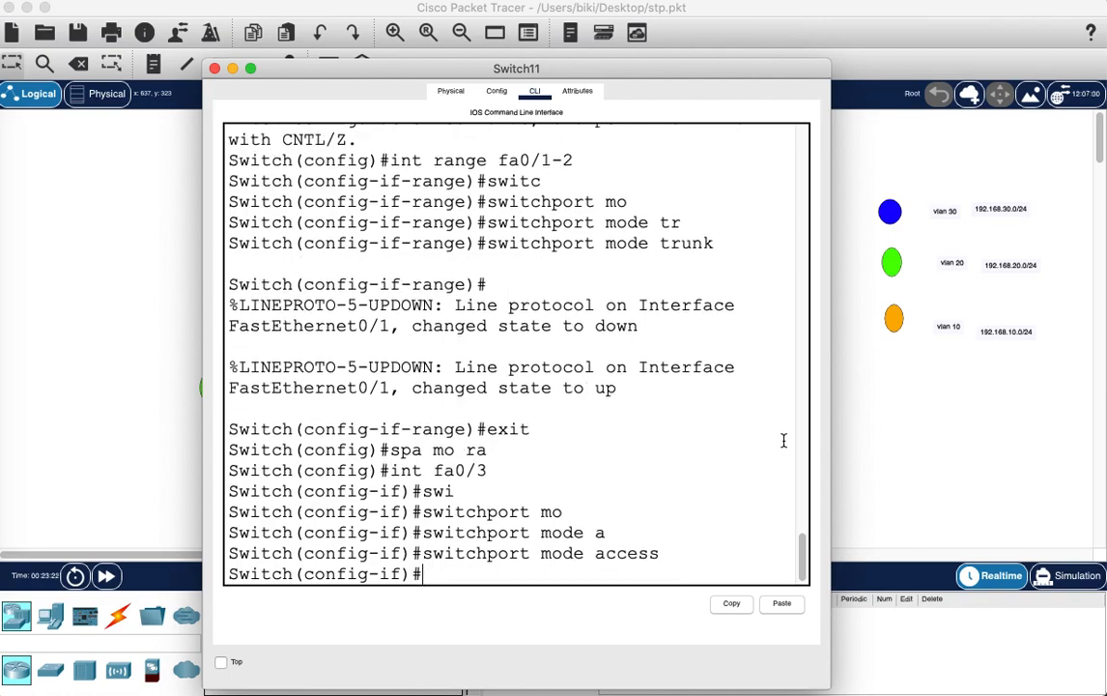
Assign interface fa0/3 on Switch11 to VLAN 30 with switchport access vlan 30.
text(sw)
key(Tab)
text(ac)
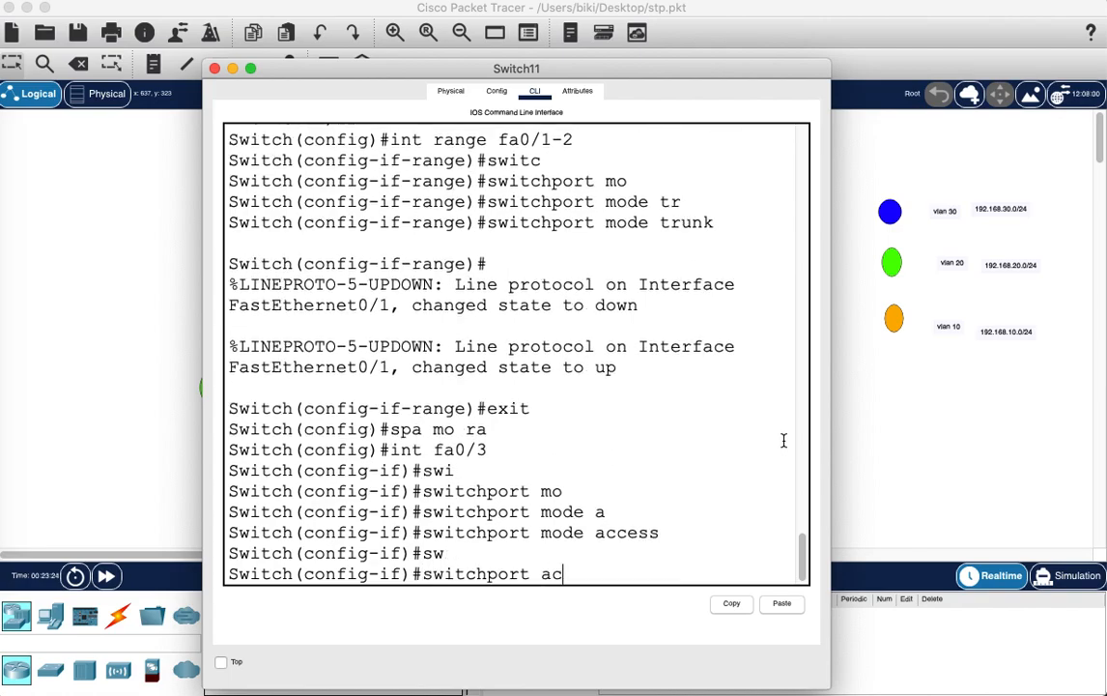
key(Tab)
key(Tab)
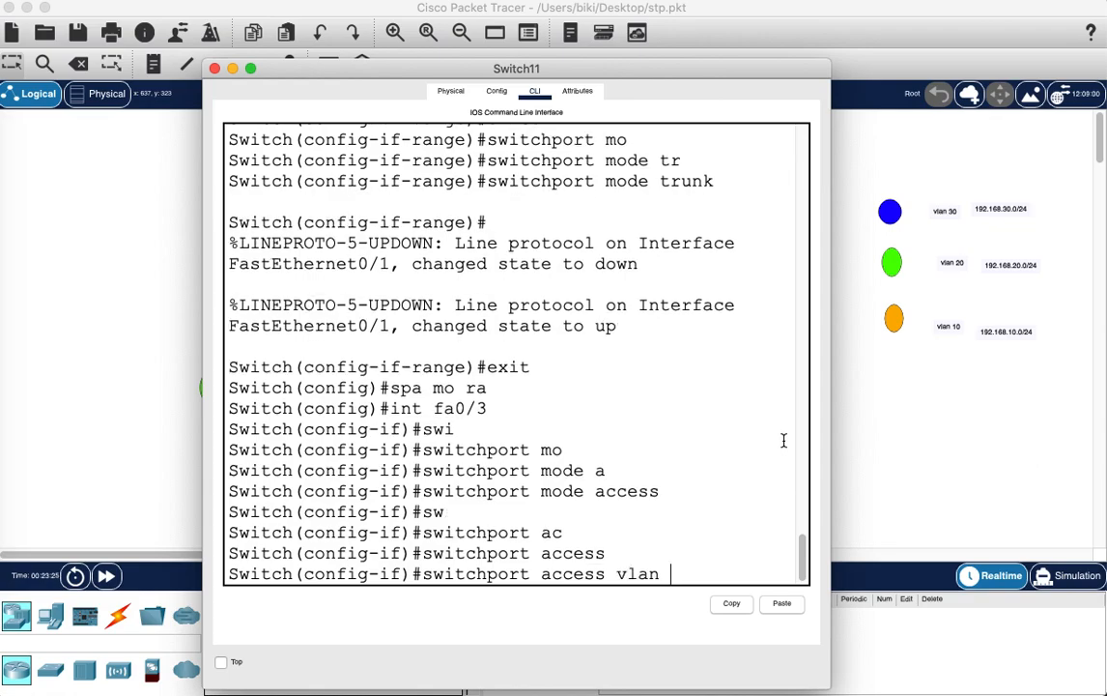
text(30)
key(Return)
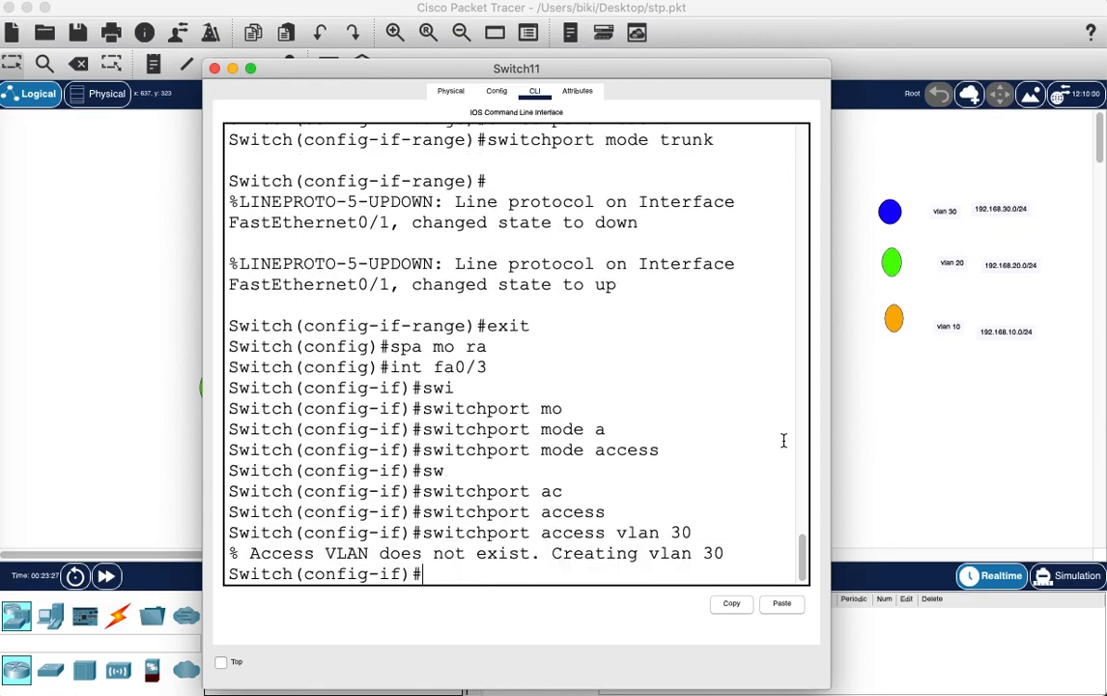
Enable PortFast on interface fa0/3 of Switch11 with spanning-tree portfast.
text(s)
key(BackSpace)
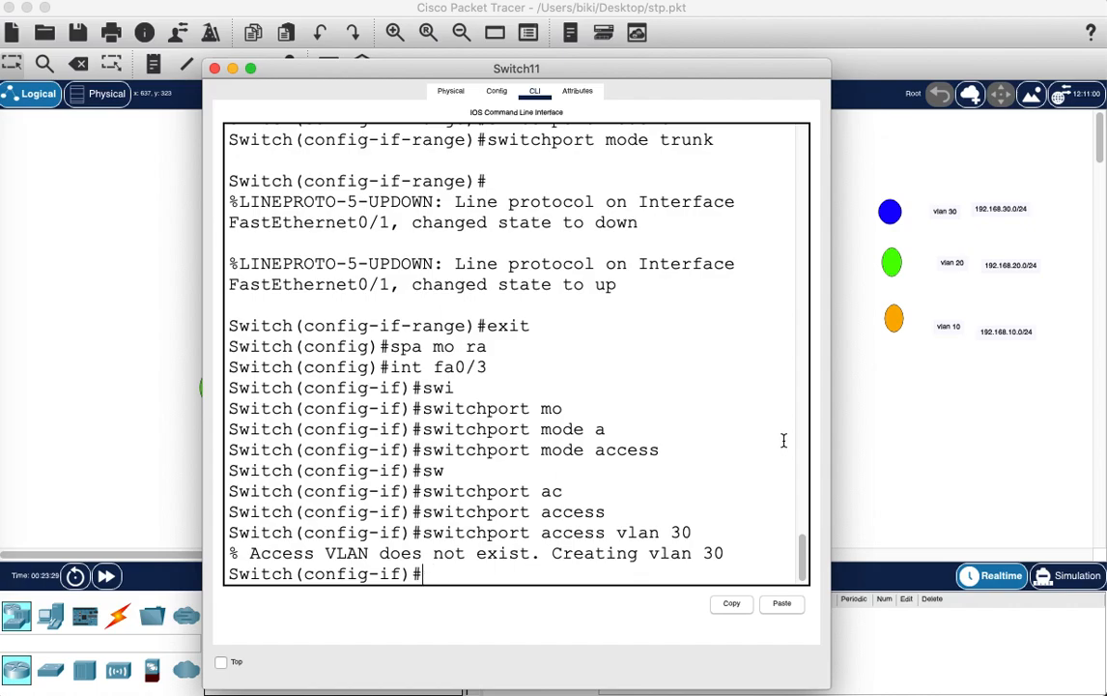
text(sp)
key(Tab)
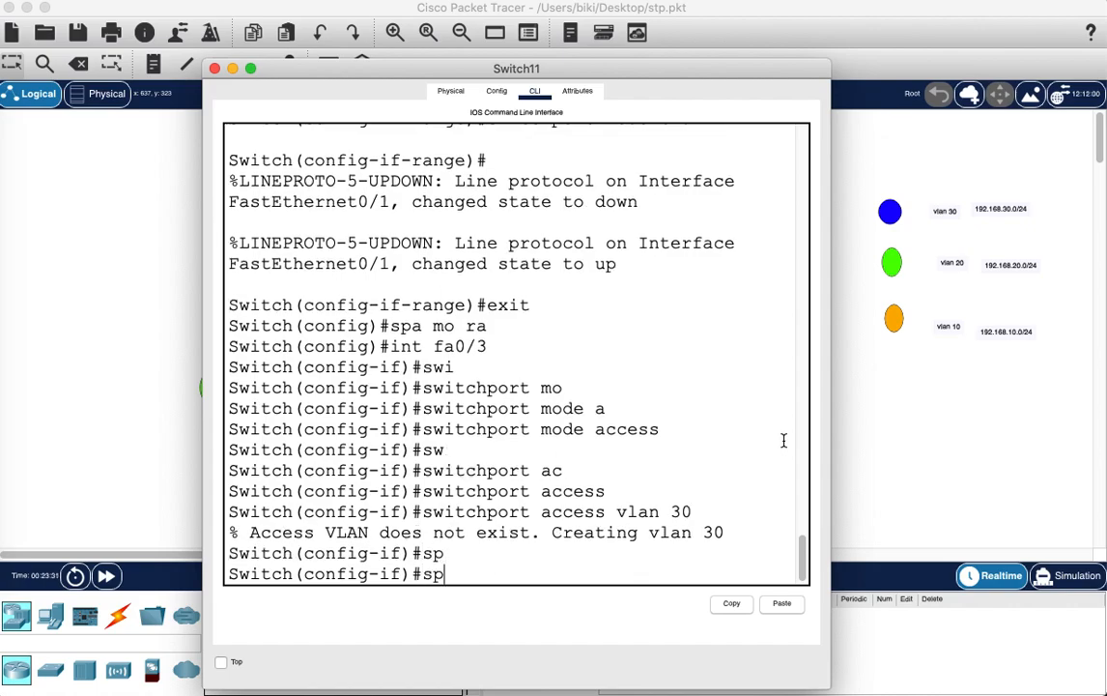
text(a)
key(Tab)
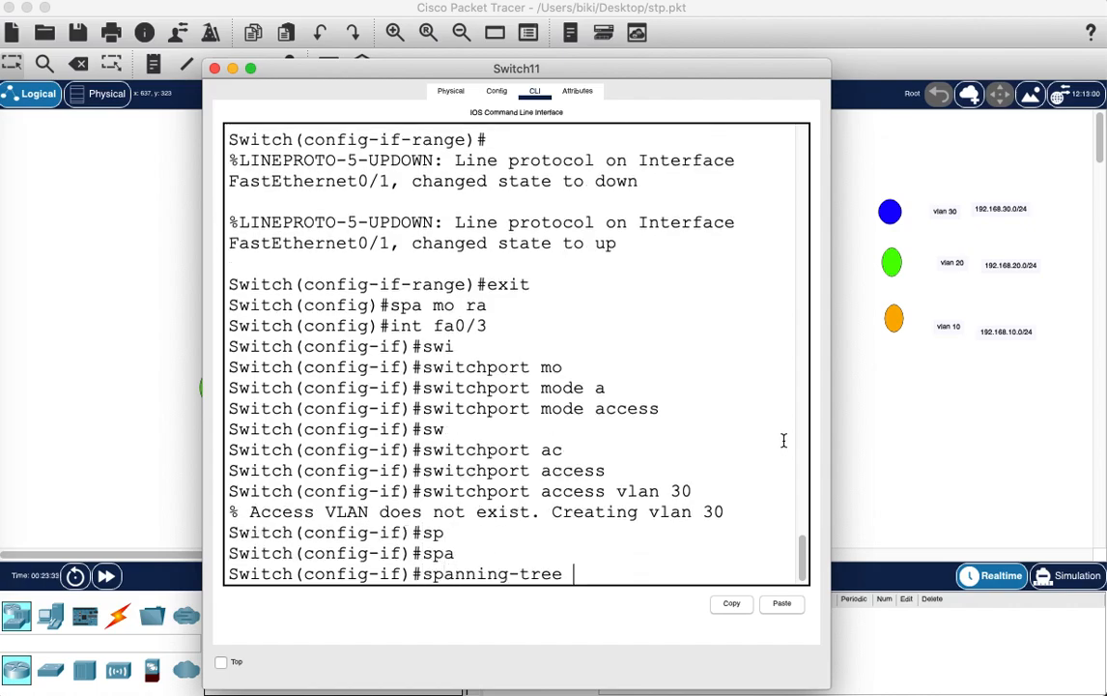
text(po)
key(Tab)
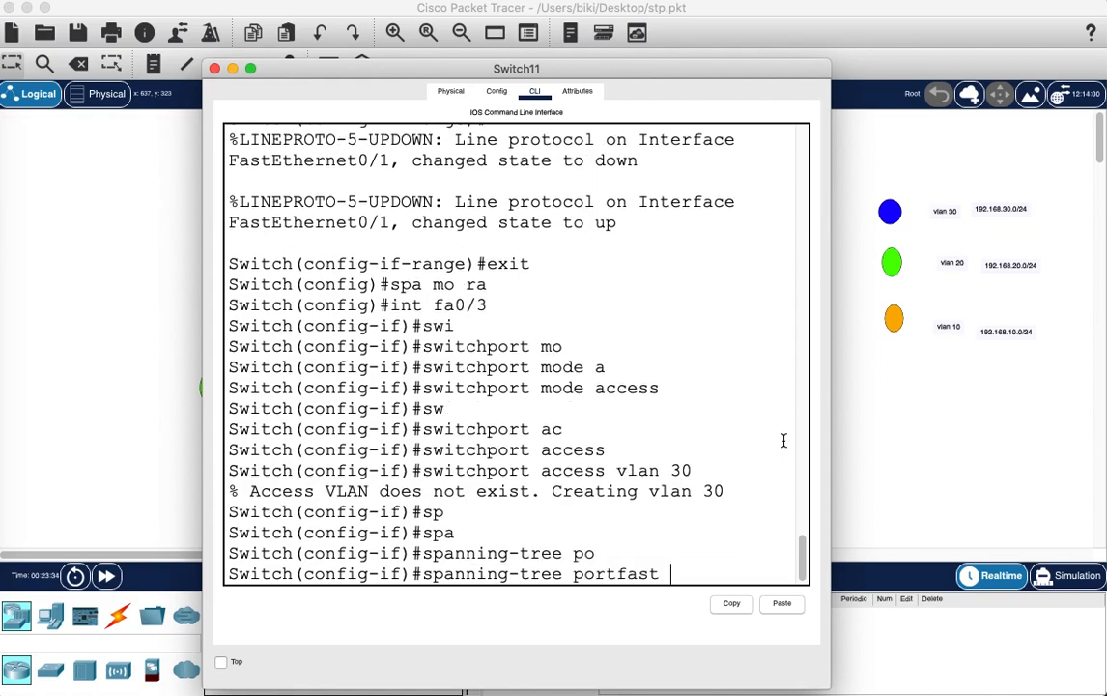
key(Return)
key(Return)
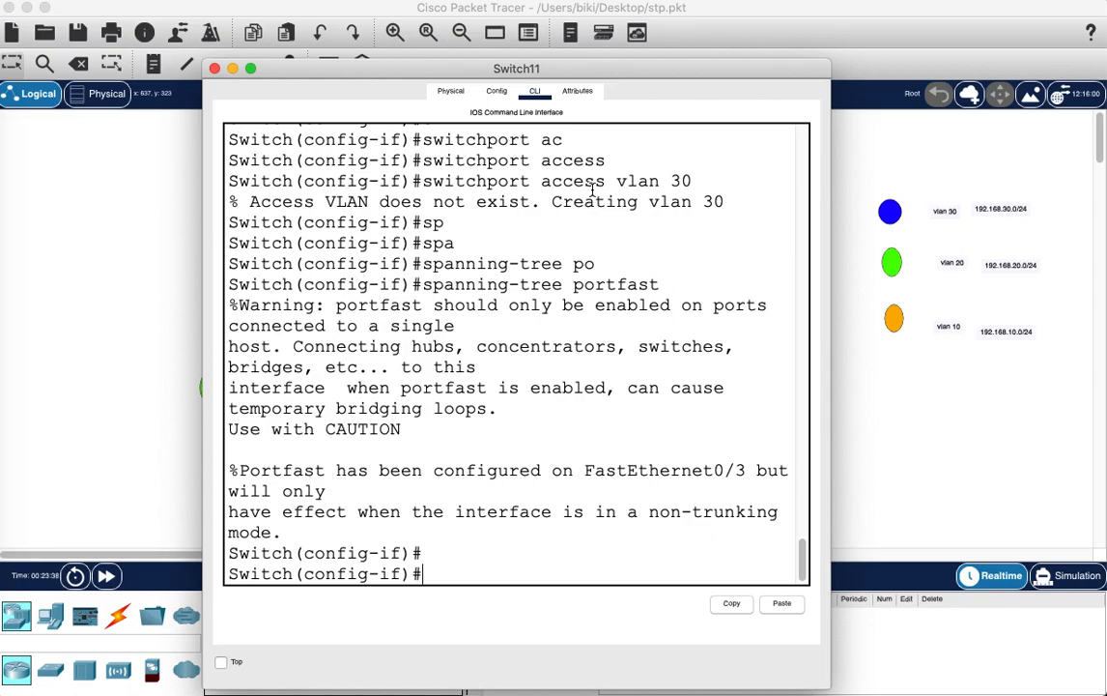
Enter interface fa0/4 on Switch11 and set it to access mode with switchport mode access.
text(int fa0/4)
key(Return)
key(Return)
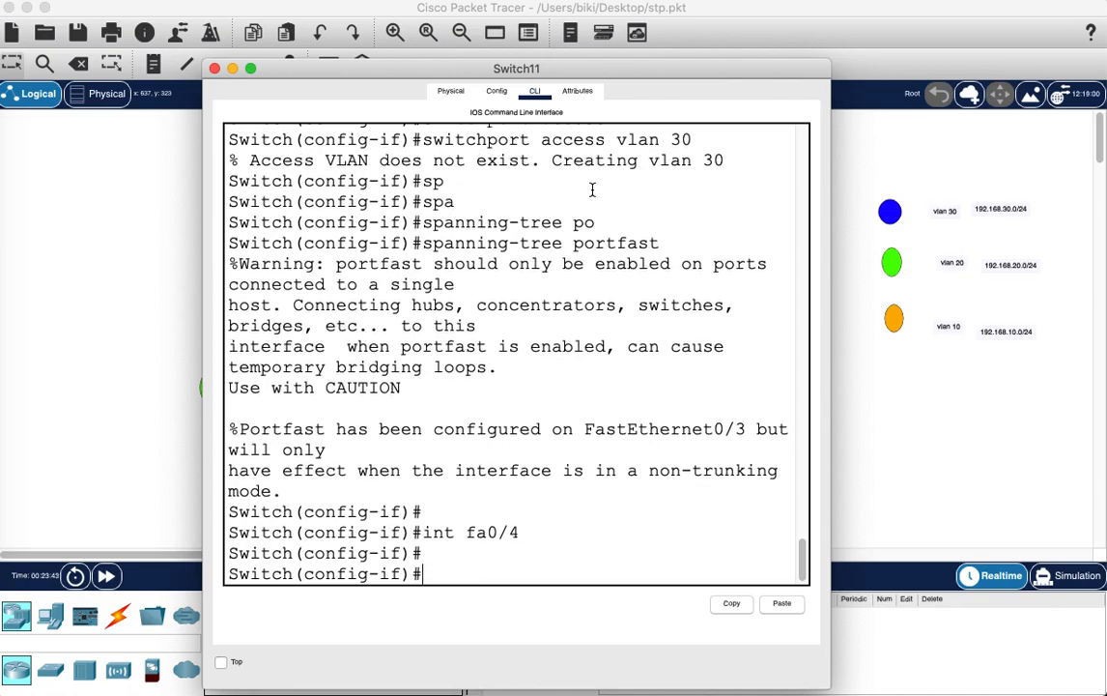
key(Up)
key(Up)
key(Up)
key(Up)
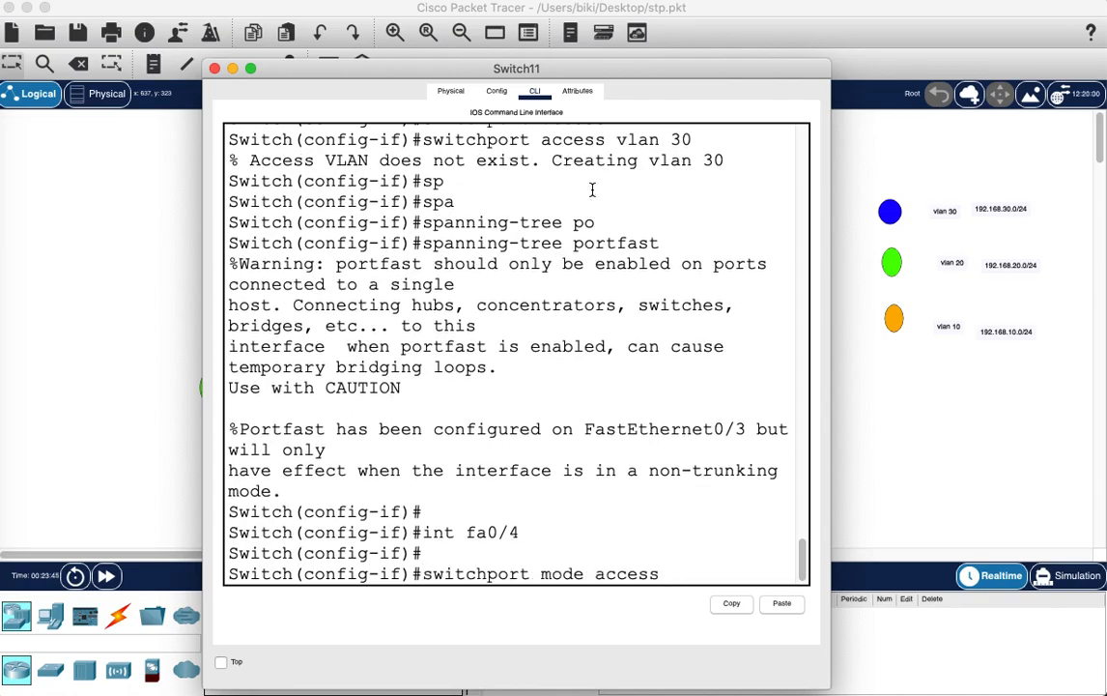
key(Return)
Assign interface fa0/4 on Switch11 to VLAN 20 with switchport access vlan 20.
key(Up)
key(Up)
key(Up)
key(Up)
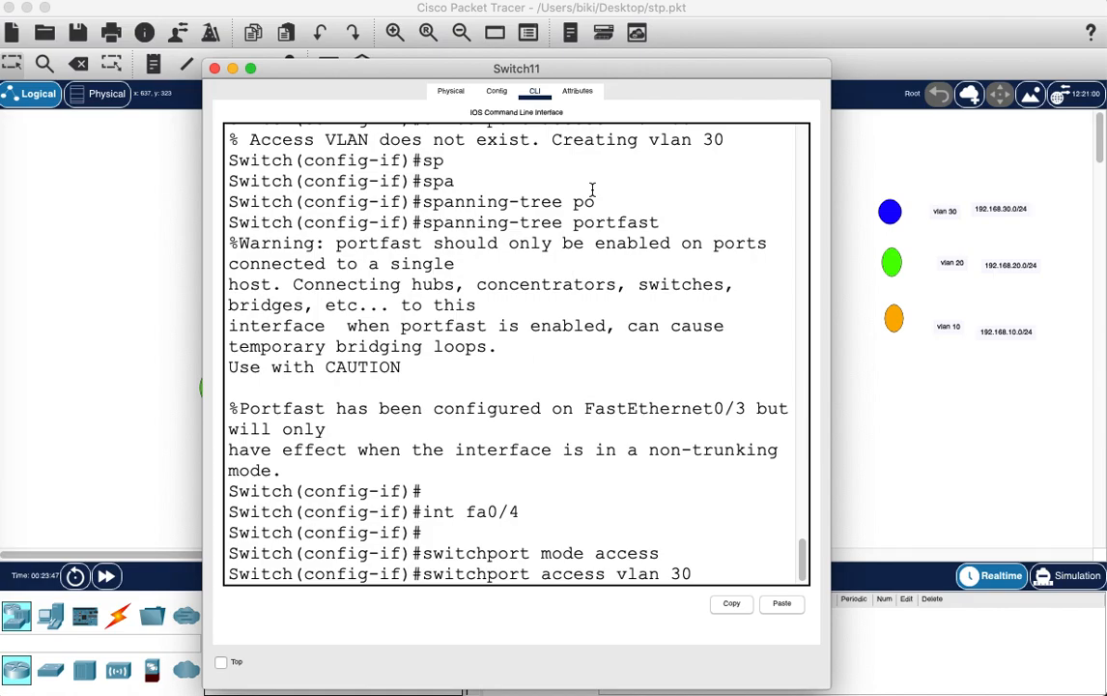
key(BackSpace)
key(BackSpace)
text(20)
key(Return)
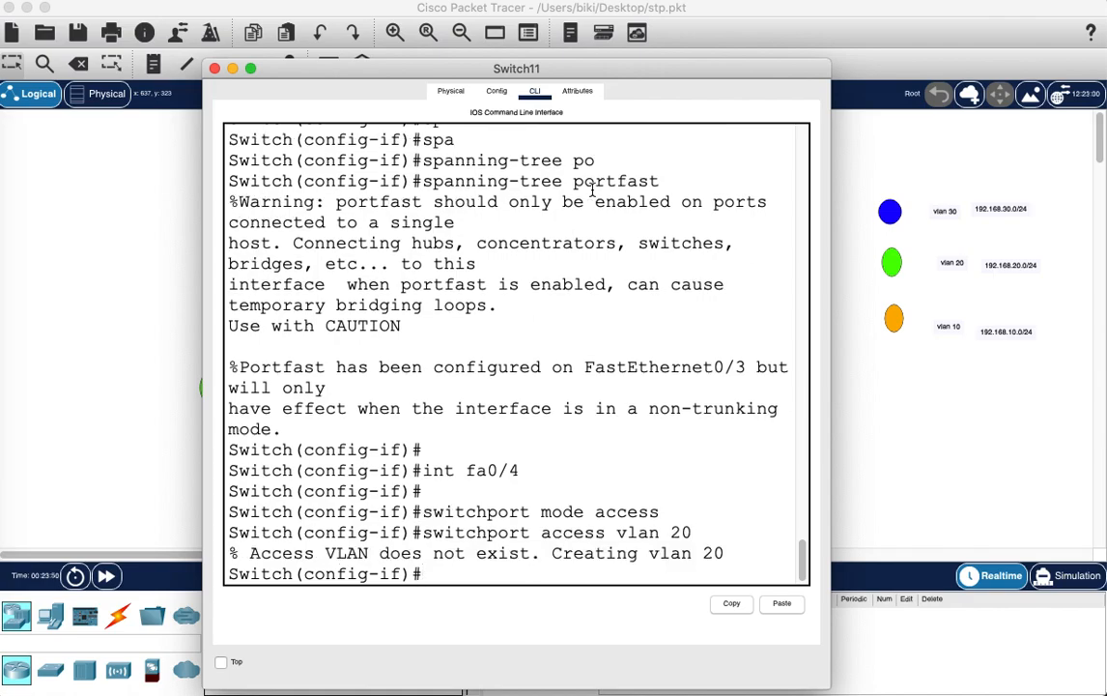
Enable PortFast on interface fa0/4 of Switch11 with spanning-tree portfast.
key(Up)
key(Up)
key(Up)
key(Up)
key(Return)
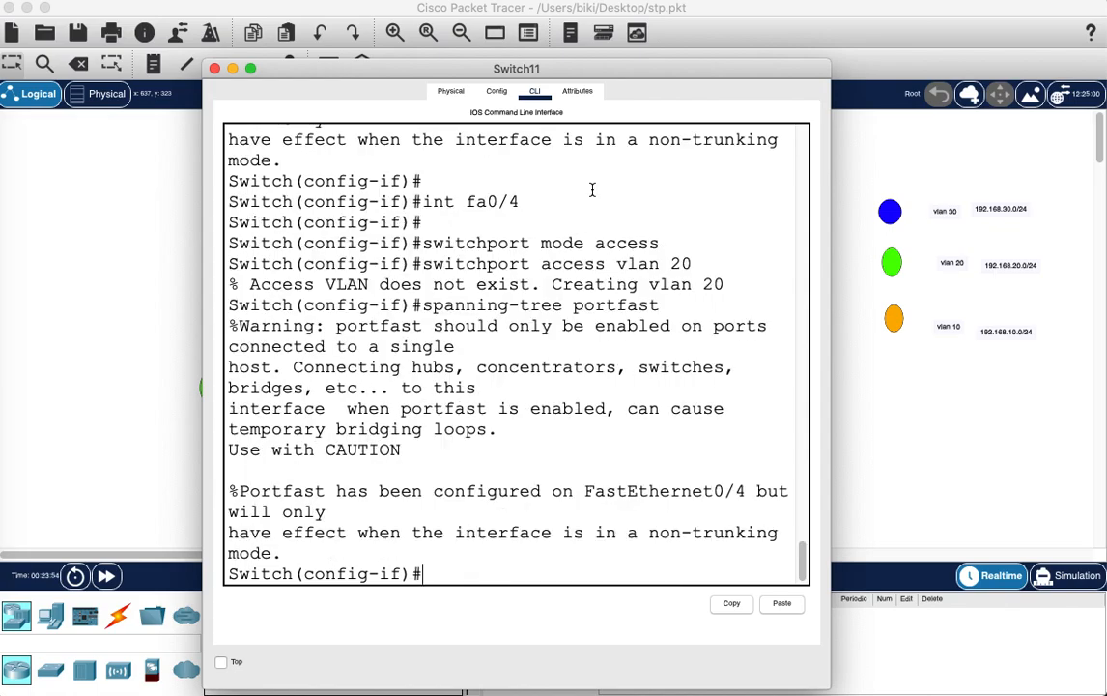
Exit the interface configuration, create VLAN 10 on Switch11 with vlan 10, and close the switch window.
text(vlan)
key(BackSpace)
key(BackSpace)
key(BackSpace)
key(BackSpace)
text(exit)
key(Return)
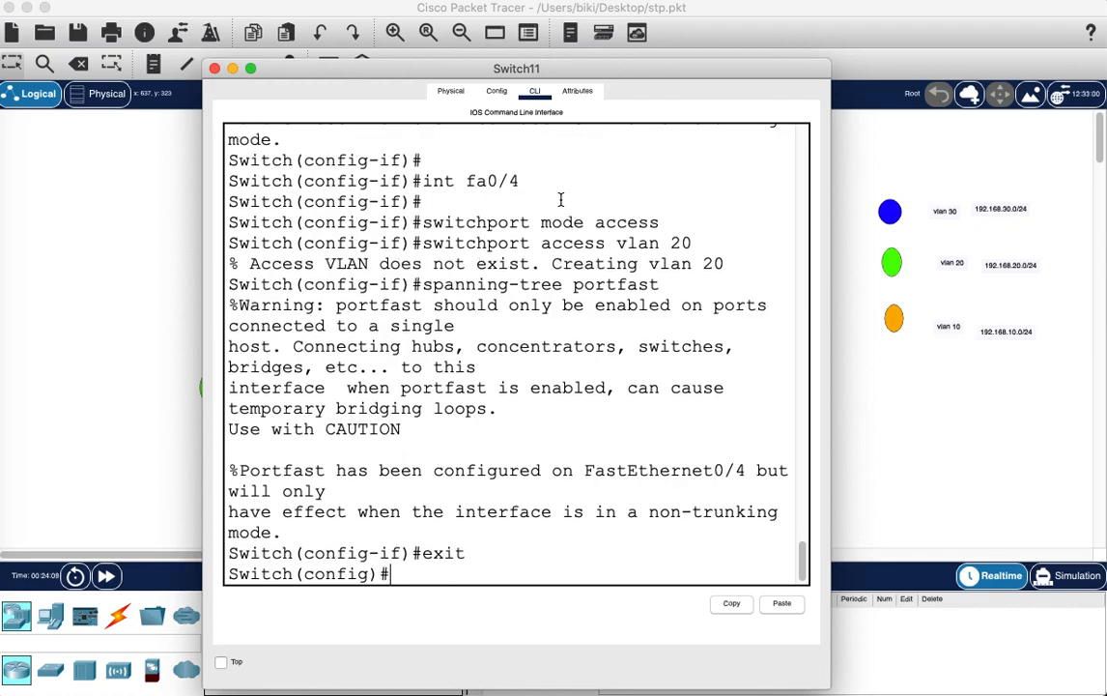
text(vlan 10)
key(Return)
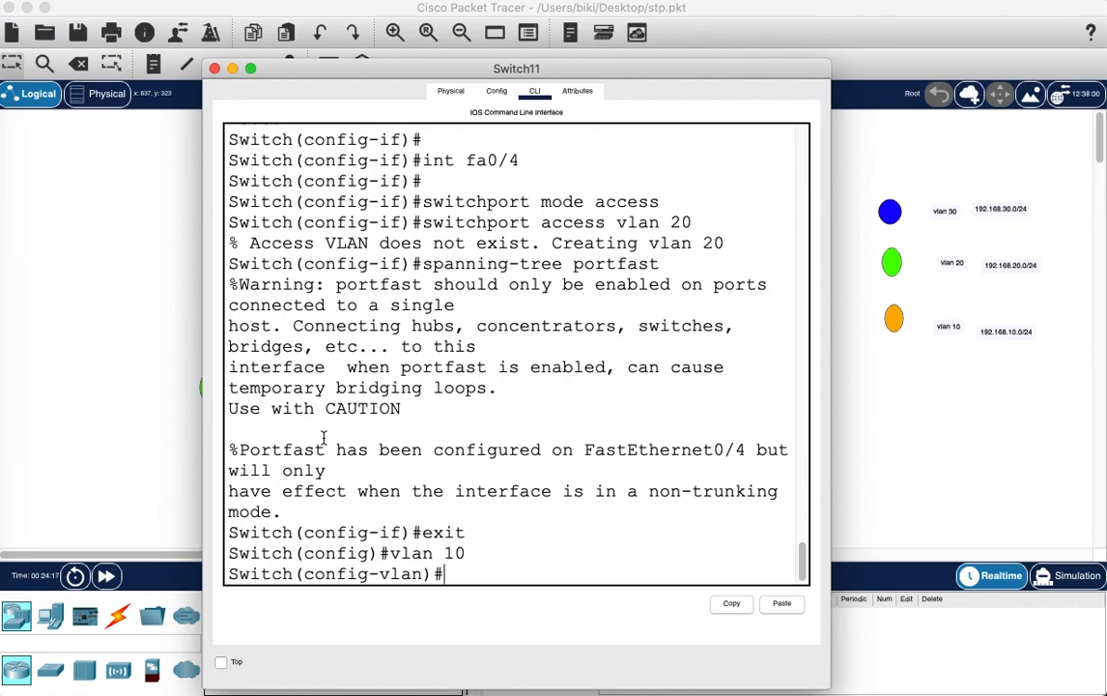
click(214, 69)
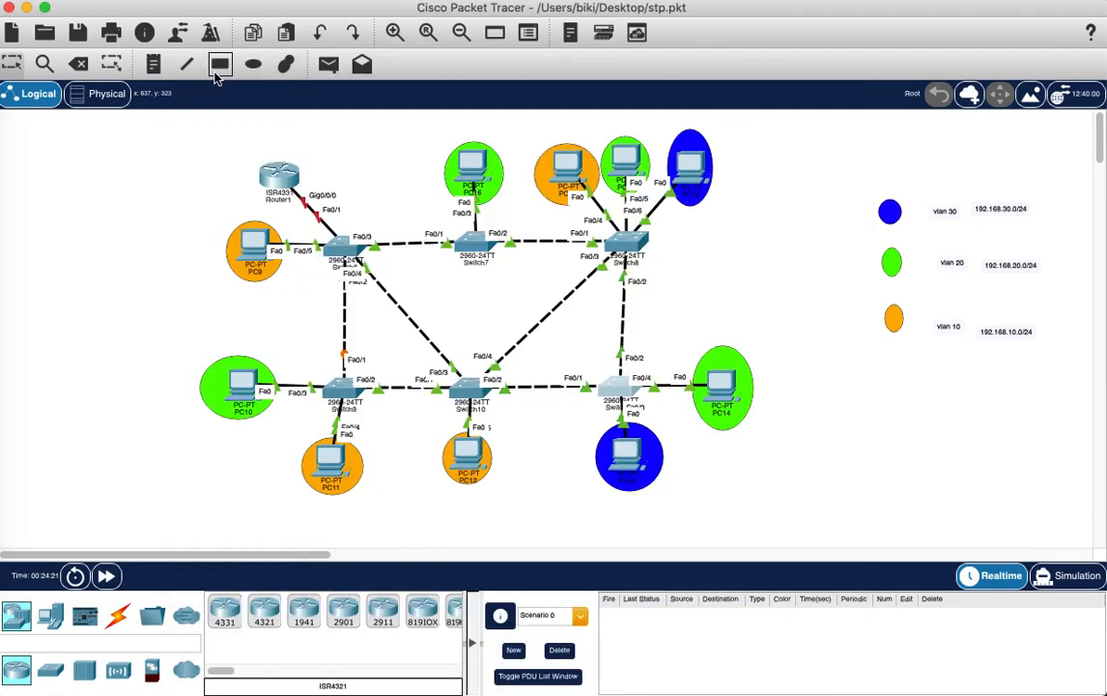
Open the command line of Switch10 and enter global configuration mode with en and conf t.
click(471, 396)
click(620, 97)
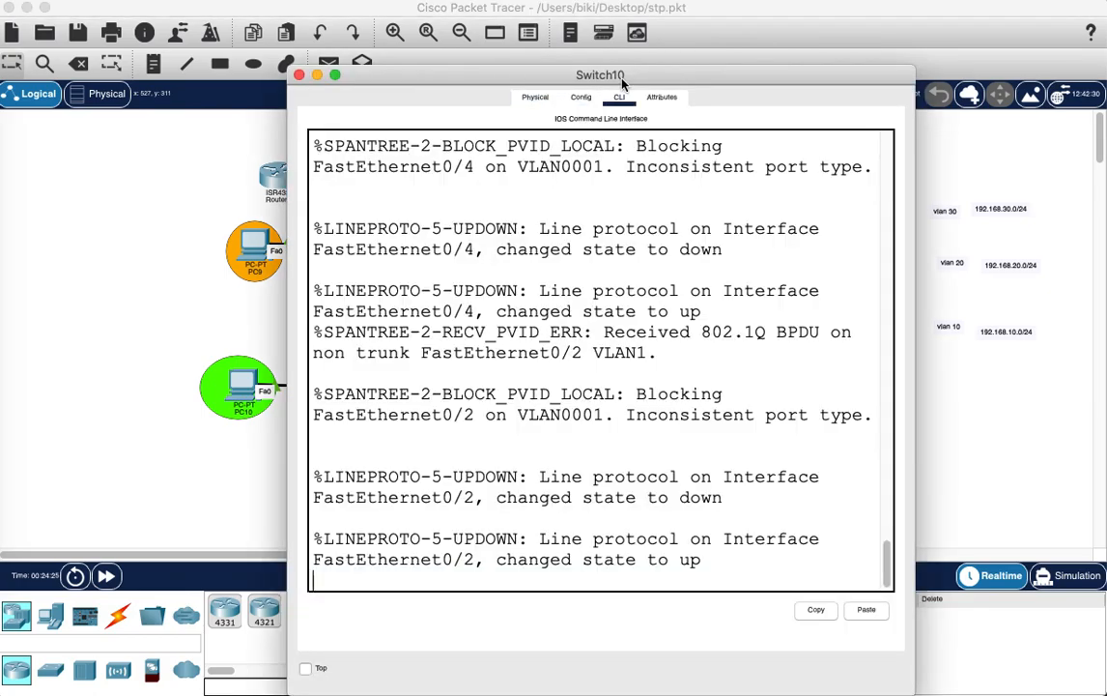
drag(621, 83, 659, 598)
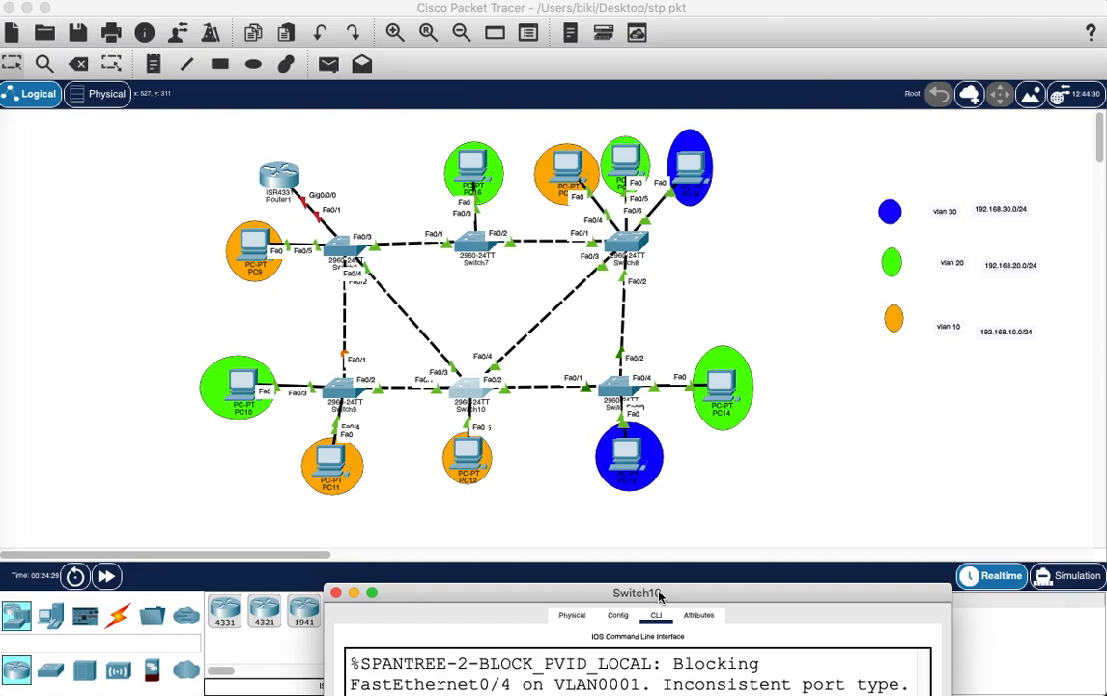
drag(659, 596, 665, 67)
click(673, 358)
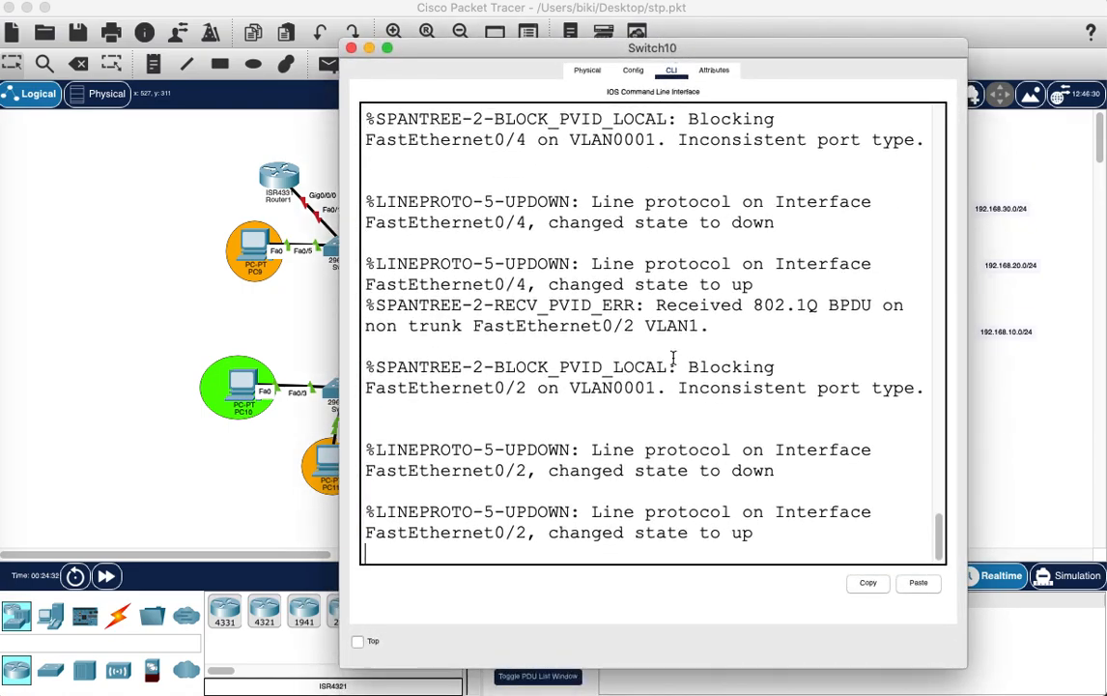
key(Return)
text(en)
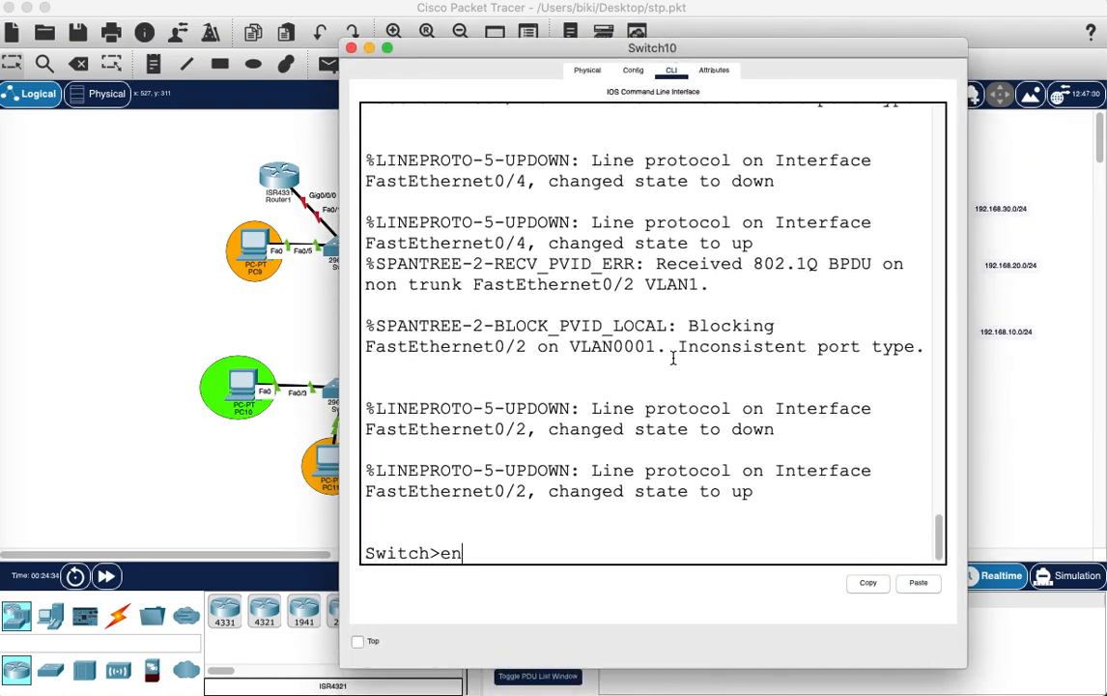
key(Return)
text(conf t)
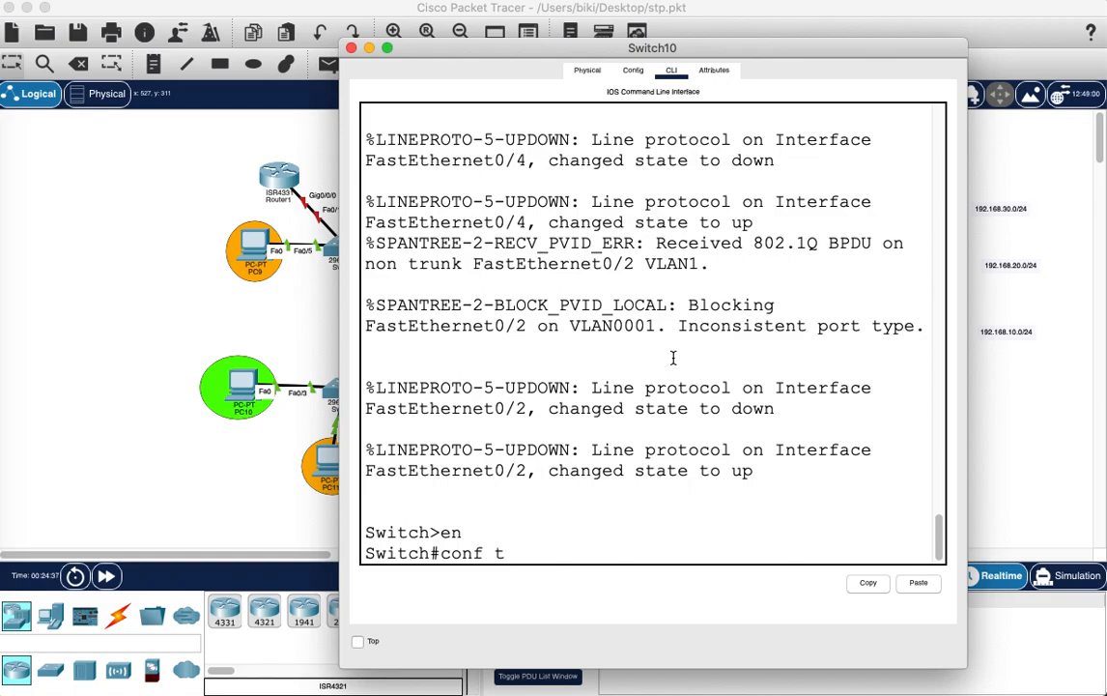
key(Return)
Check Switch10's inter-switch ports in the topology and enter its interface range fa0/1-4.
text(inter)
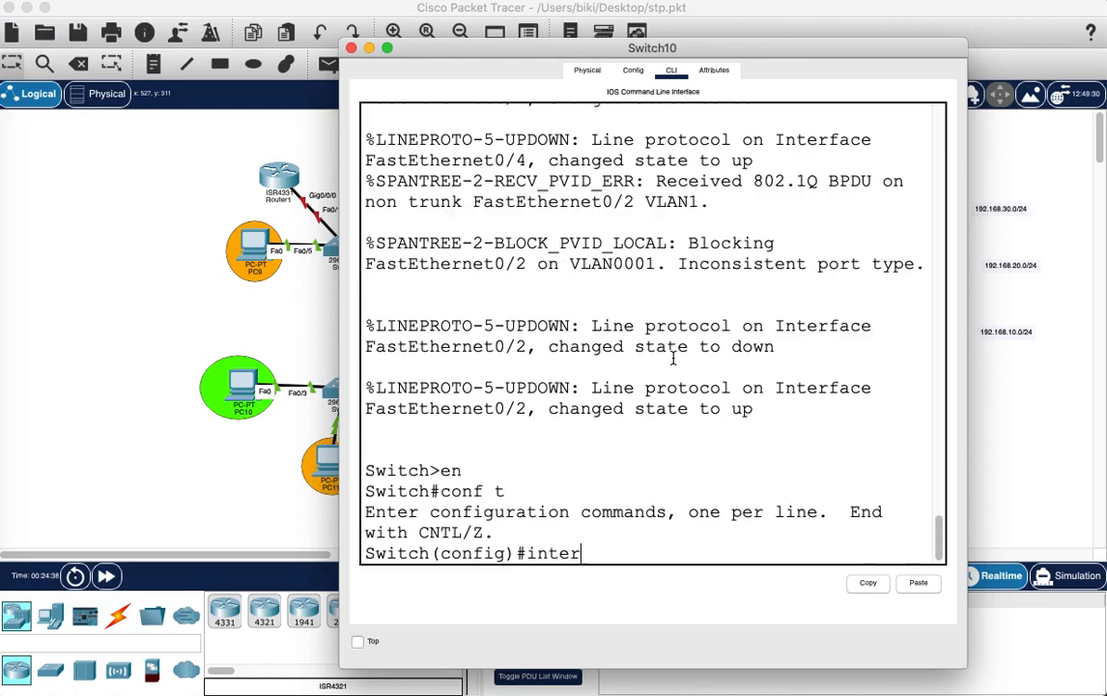
text( range fa0/)
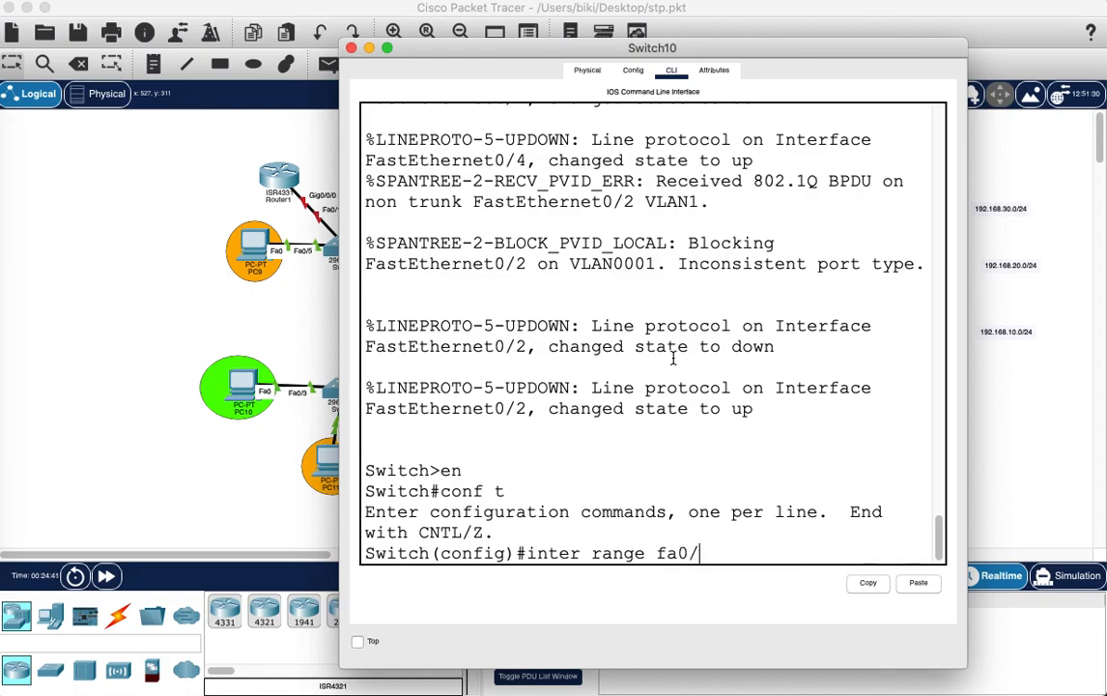
text(1-4)
drag(580, 53, 577, 549)
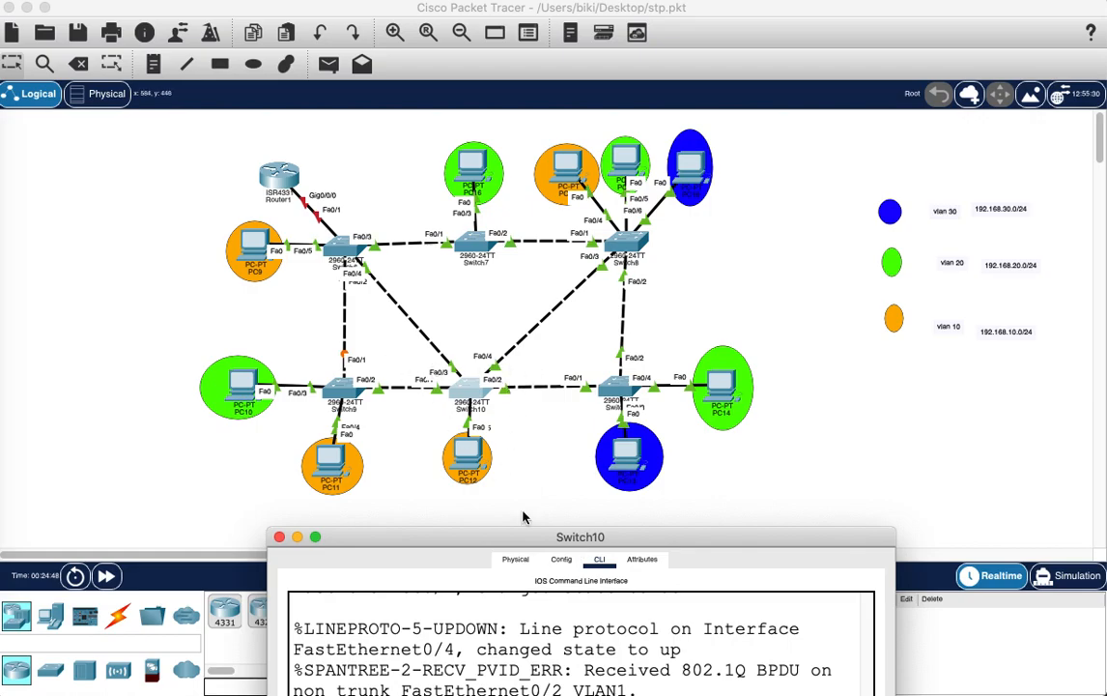
drag(535, 536, 548, 113)
key(Return)
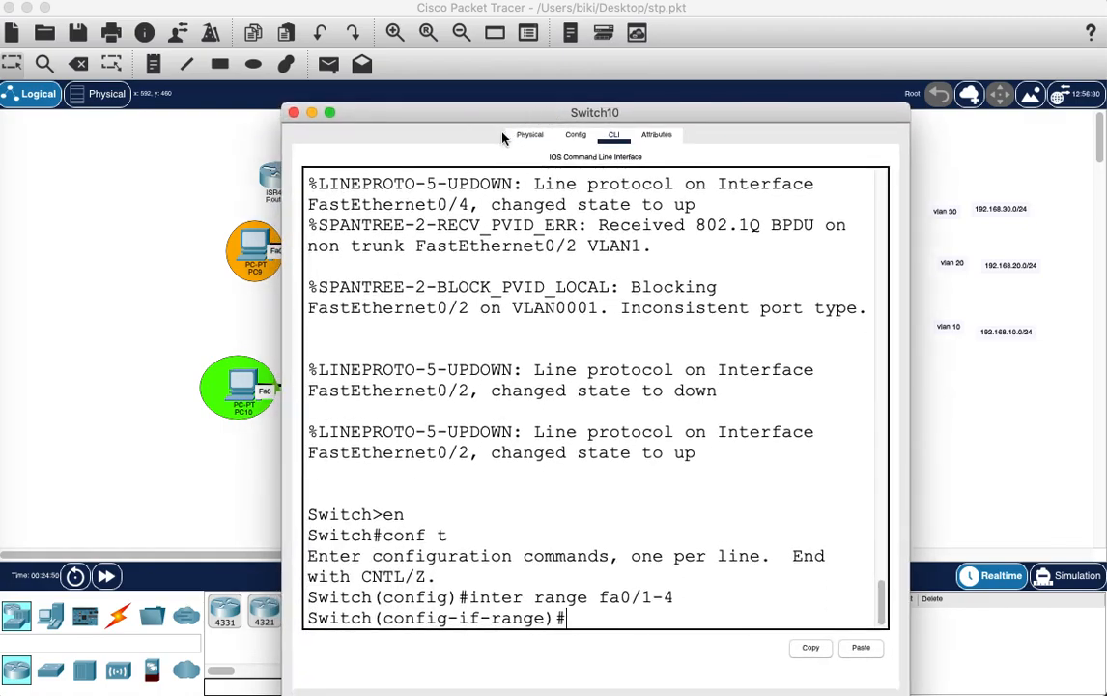
Set the interface range fa0/1-4 on Switch10 to trunk mode with switchport mode trunk.
text(swi)
key(Return)
text(switchport mod)
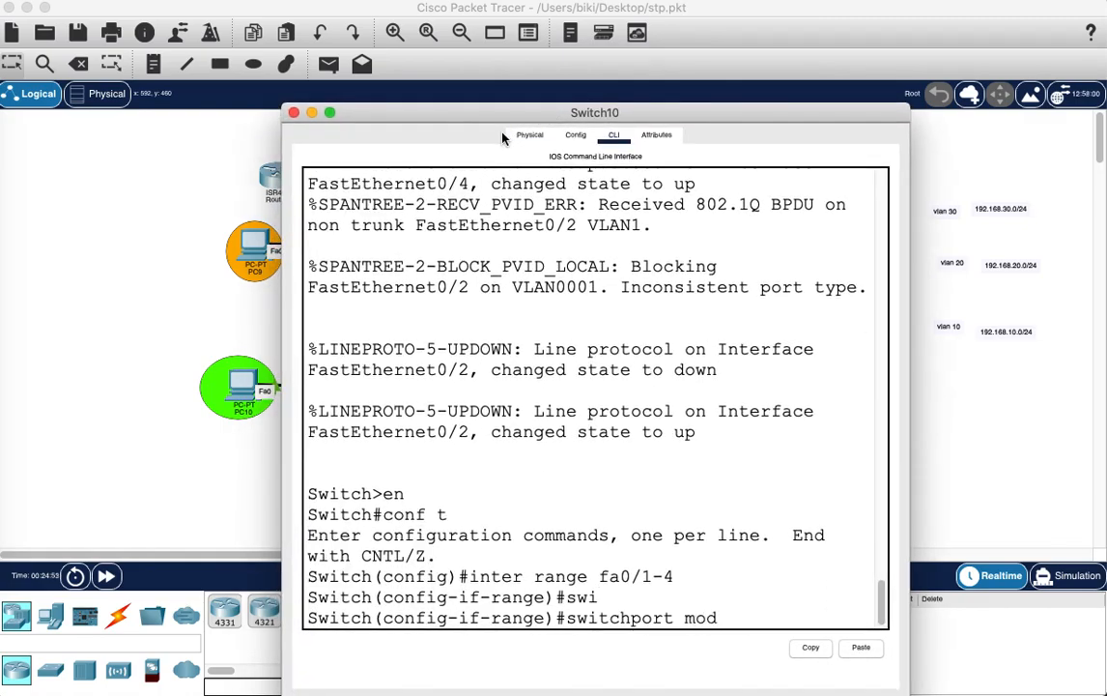
key(Tab)
text(tr)
key(Tab)
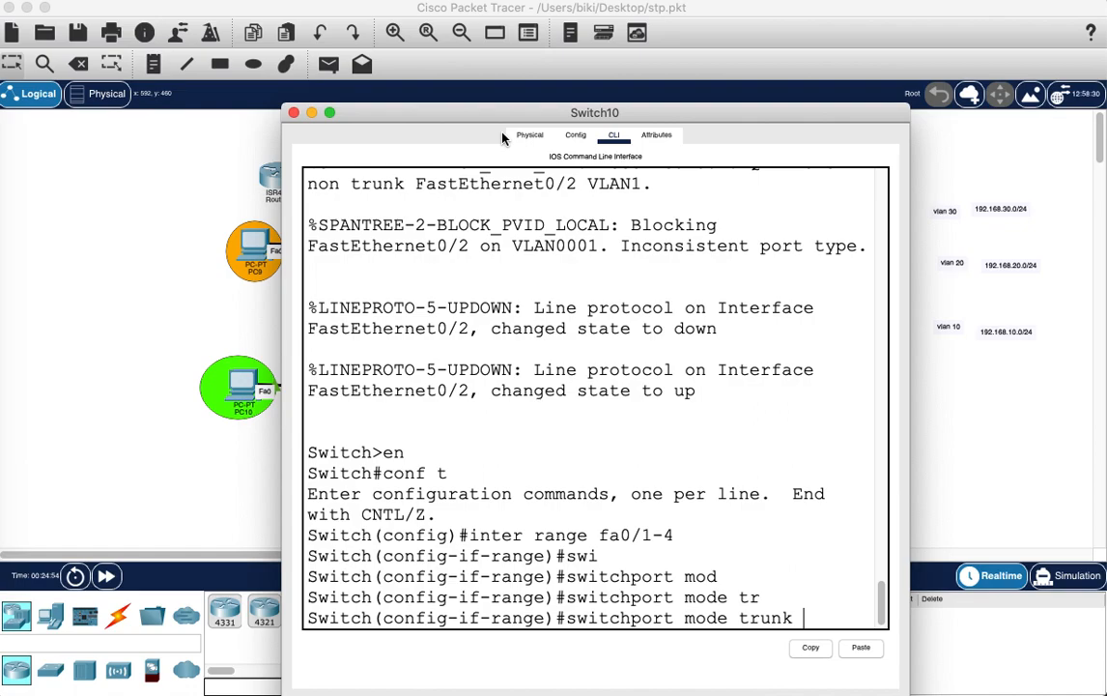
key(Return)
key(Return)
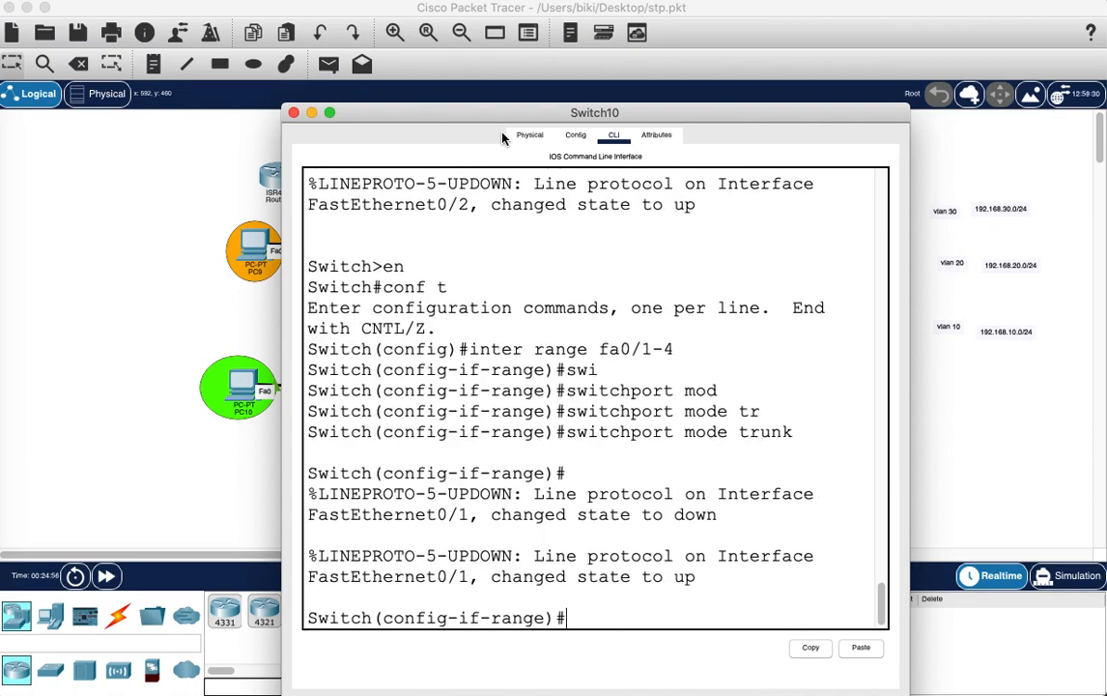
Leave the interface range configuration on Switch10 and set its spanning-tree mode to rapid with "spa mo ra".
text(exit)
key(Return)
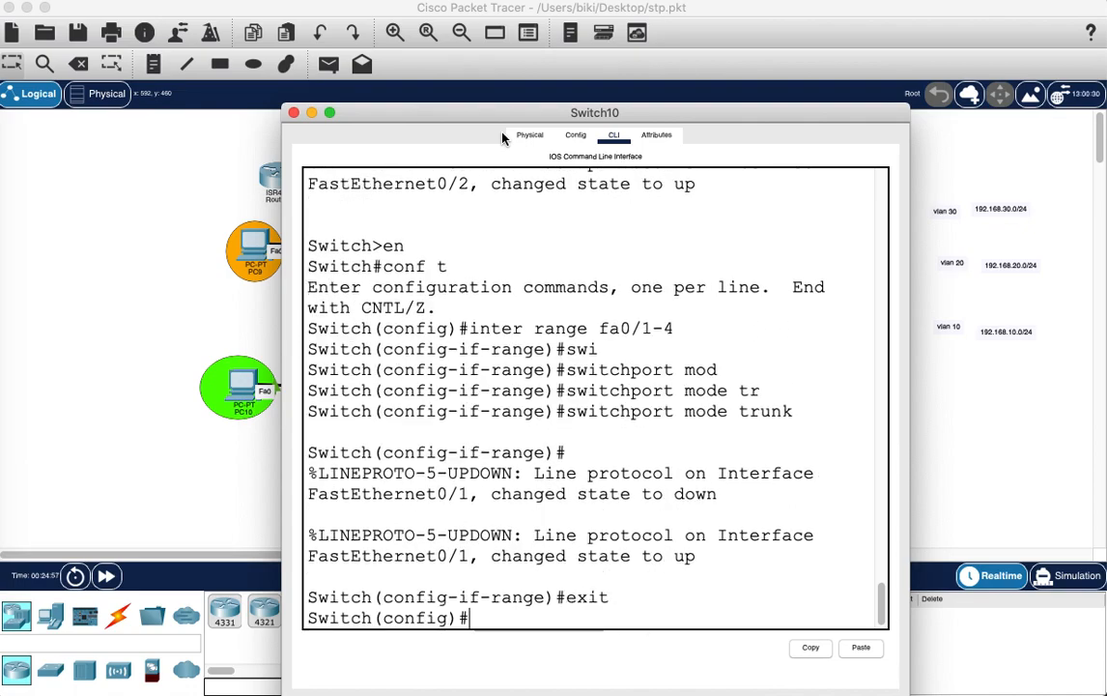
text(spa mor)
key(BackSpace)
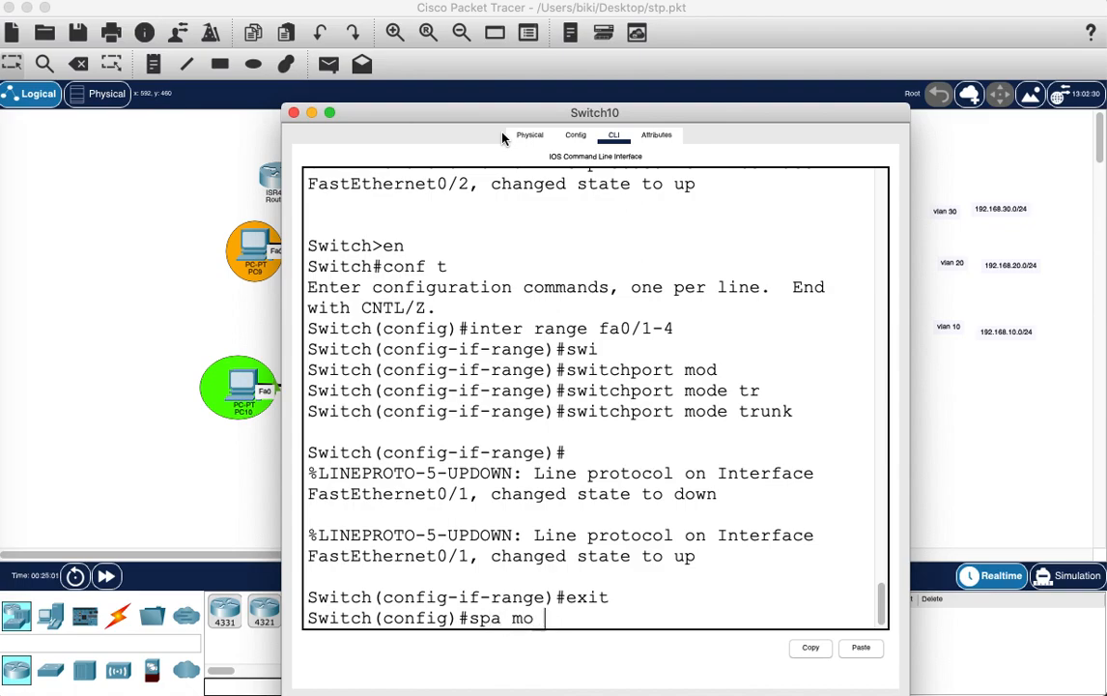
text(ra)
key(Return)
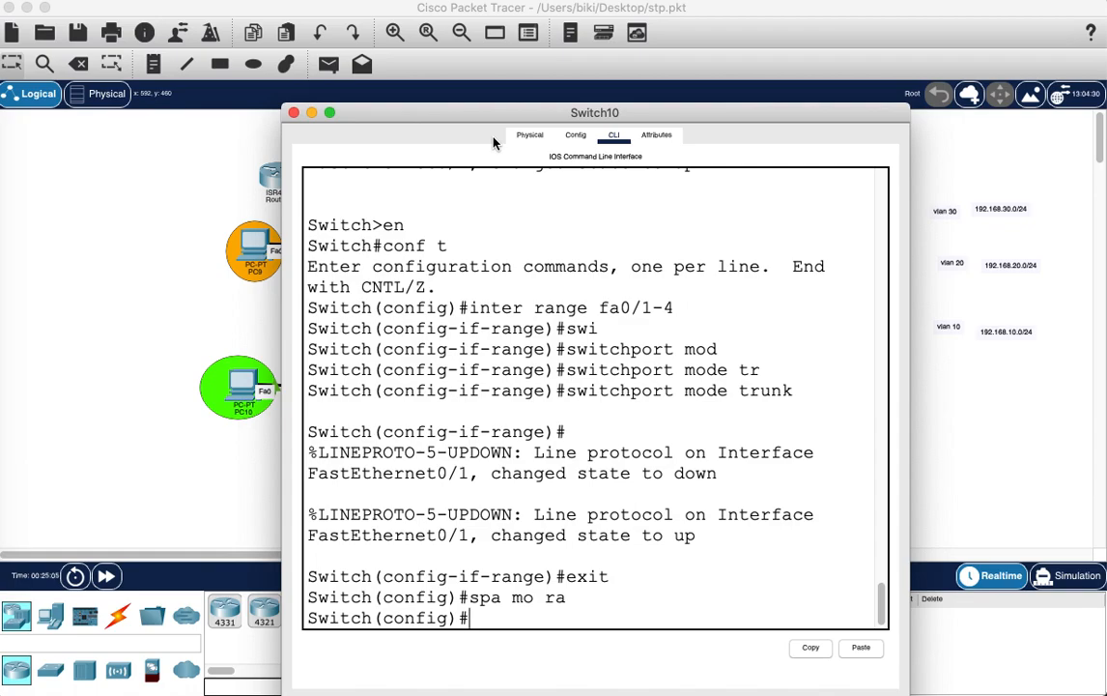
Configure interface fa0/5 on Switch10 as an access port with "switchport mode access".
text(int fa0)
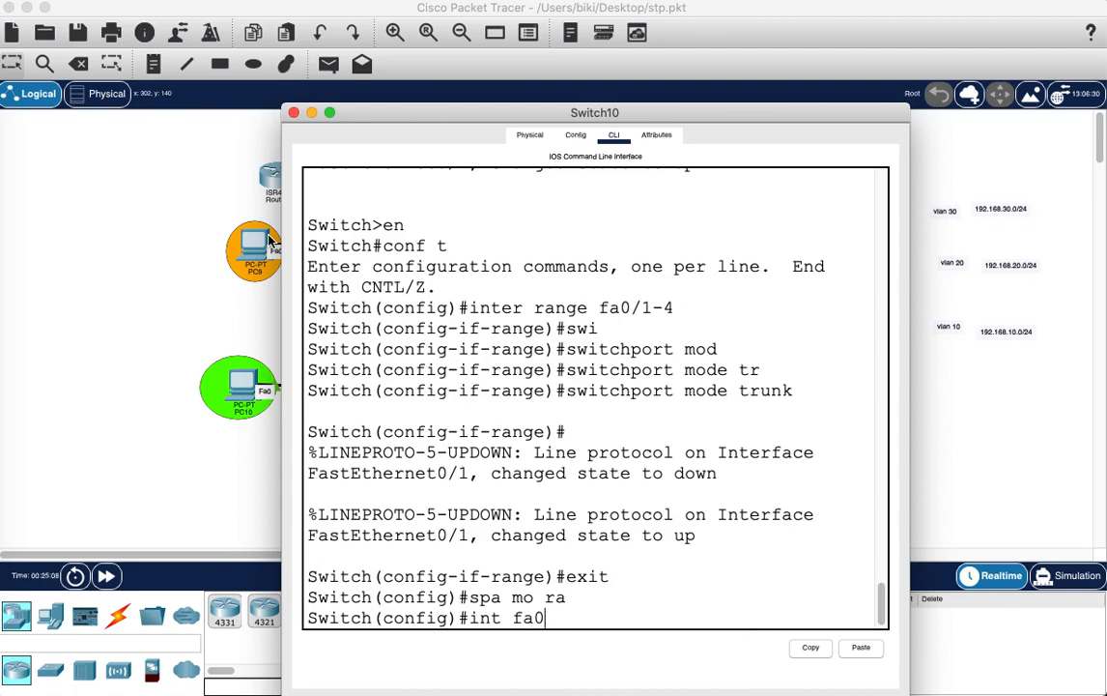
text(/)
drag(599, 119, 655, 110)
text(5)
key(Return)
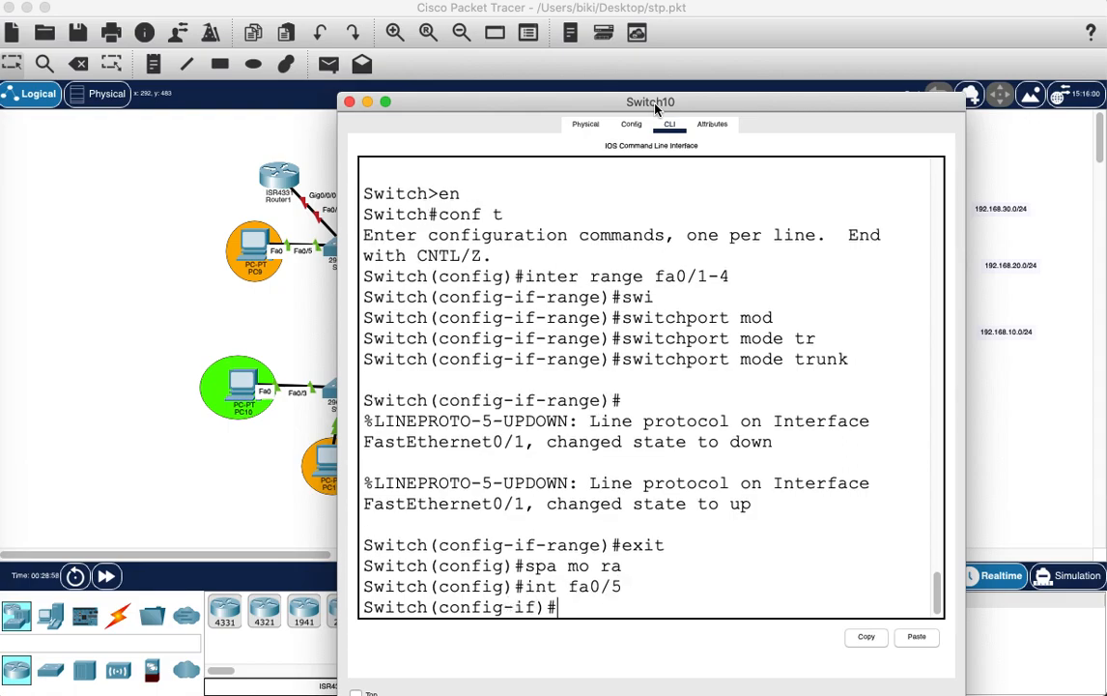
text(sw)
key(Tab)
text(m)
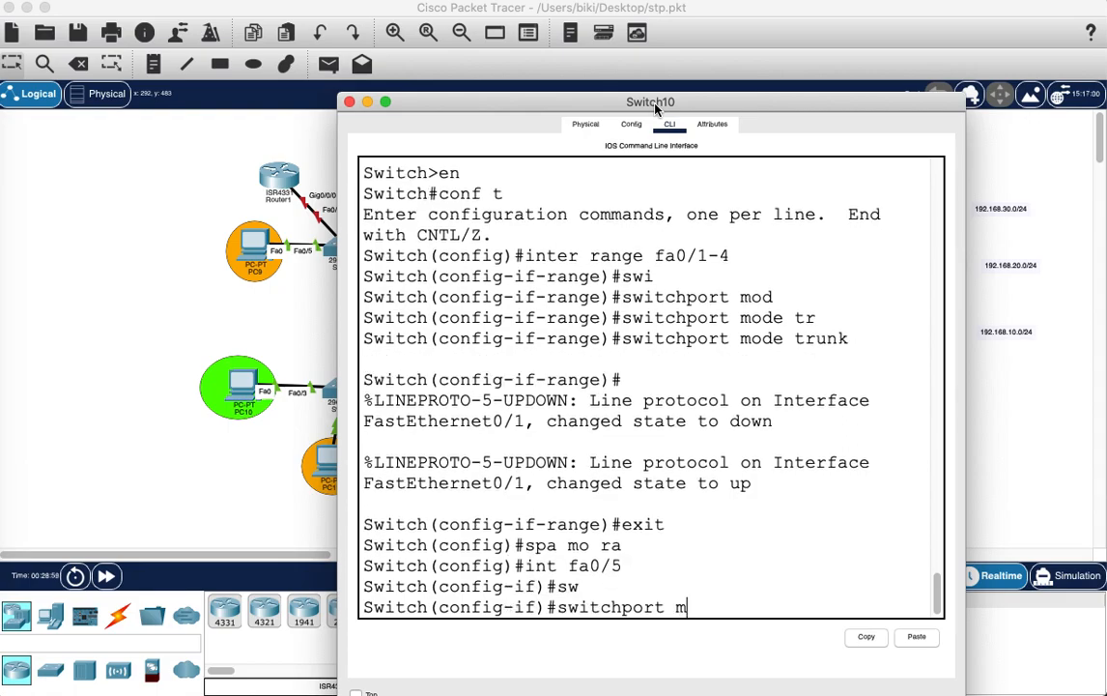
text(o)
key(Tab)
text(ac)
key(Tab)
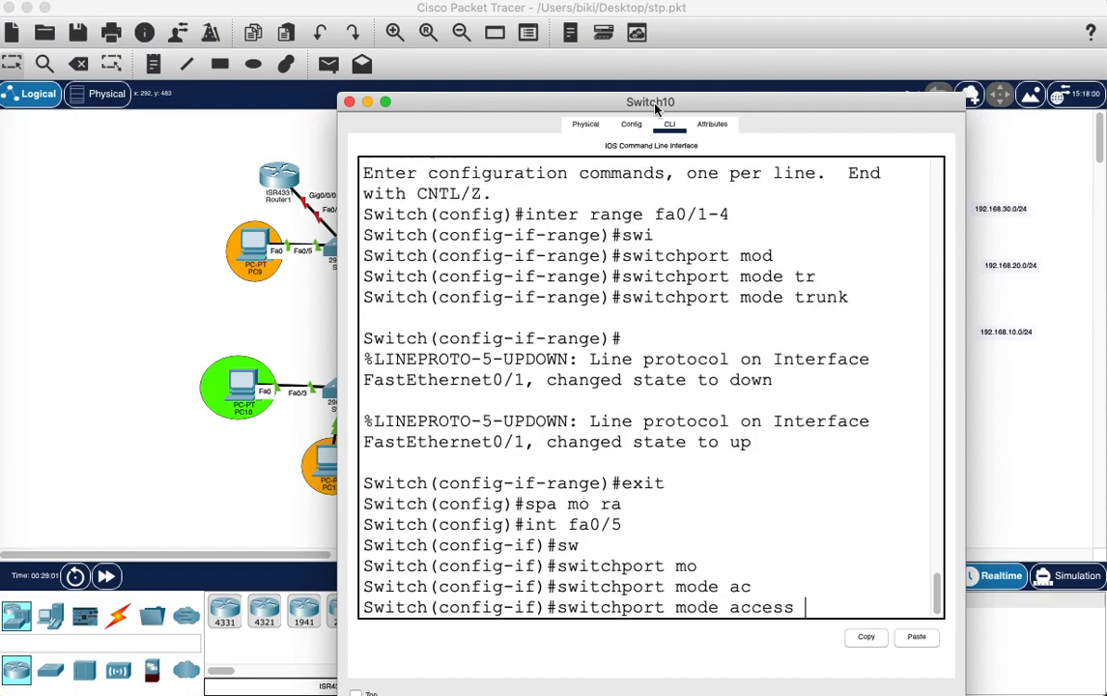
key(Return)
Assign interface fa0/5 on Switch10 to access VLAN 10.
text(sw)
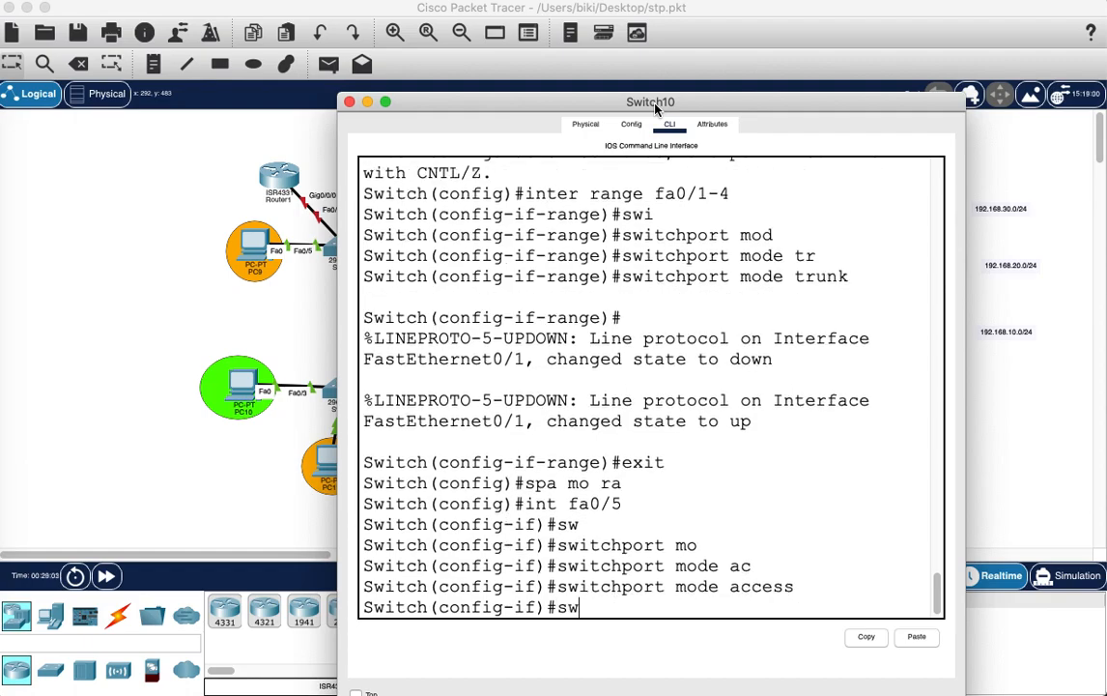
key(Tab)
text(ac)
key(Tab)
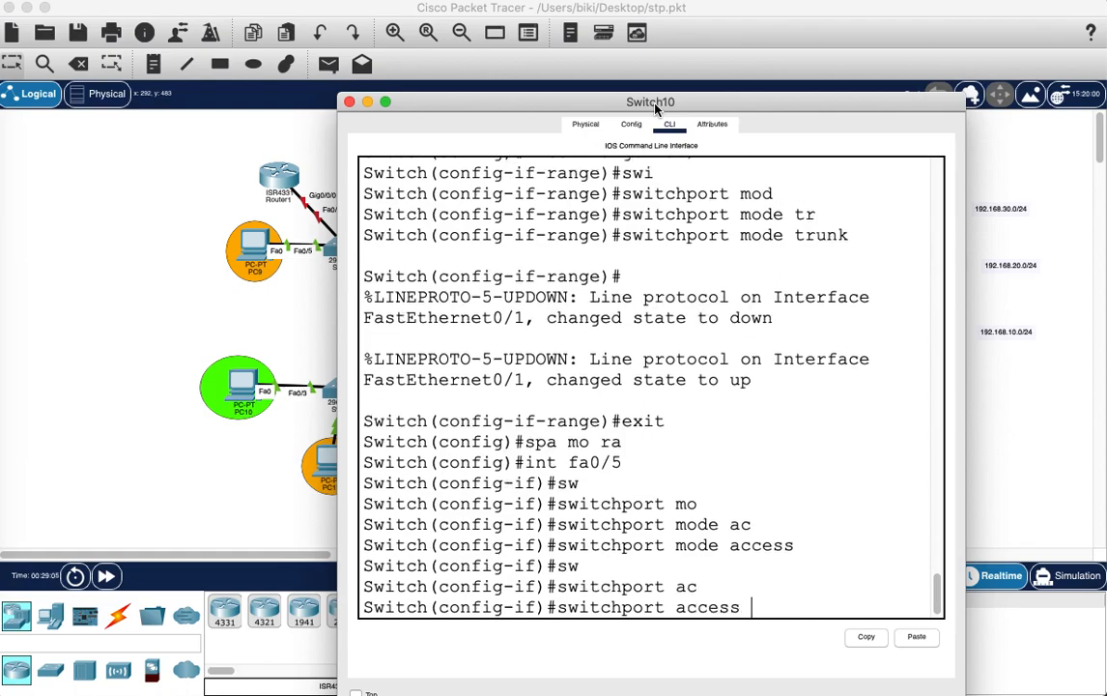
text(vlan 10)
key(Return)
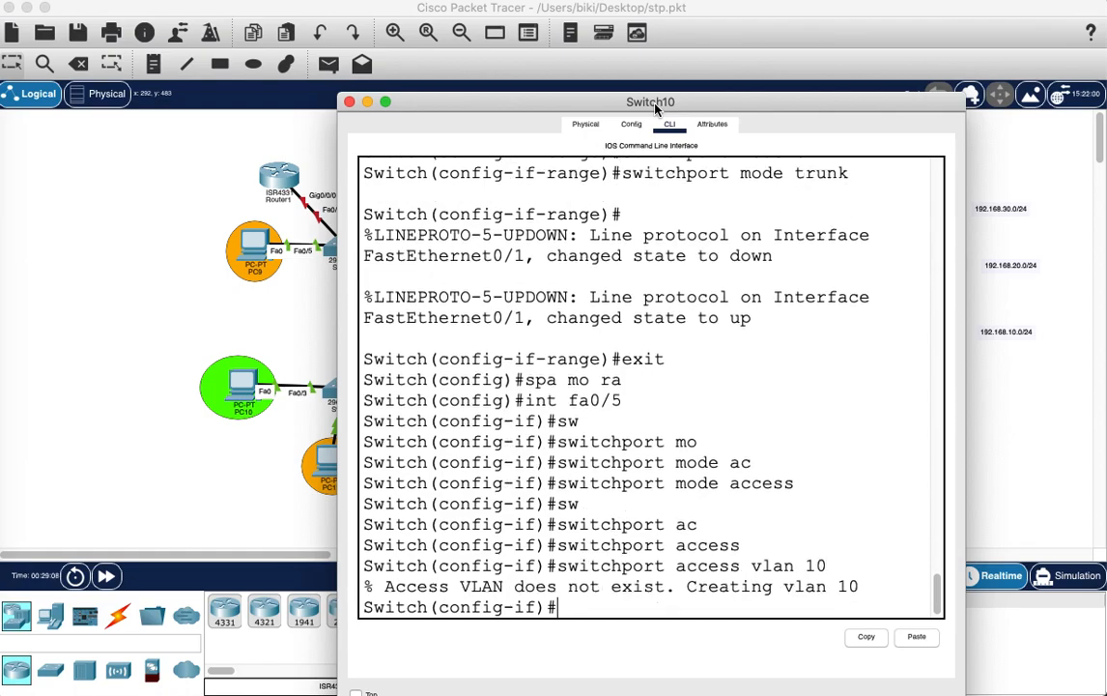
Enable spanning-tree portfast on Switch10's fa0/5 and return to global configuration mode.
text(spa)
key(Tab)
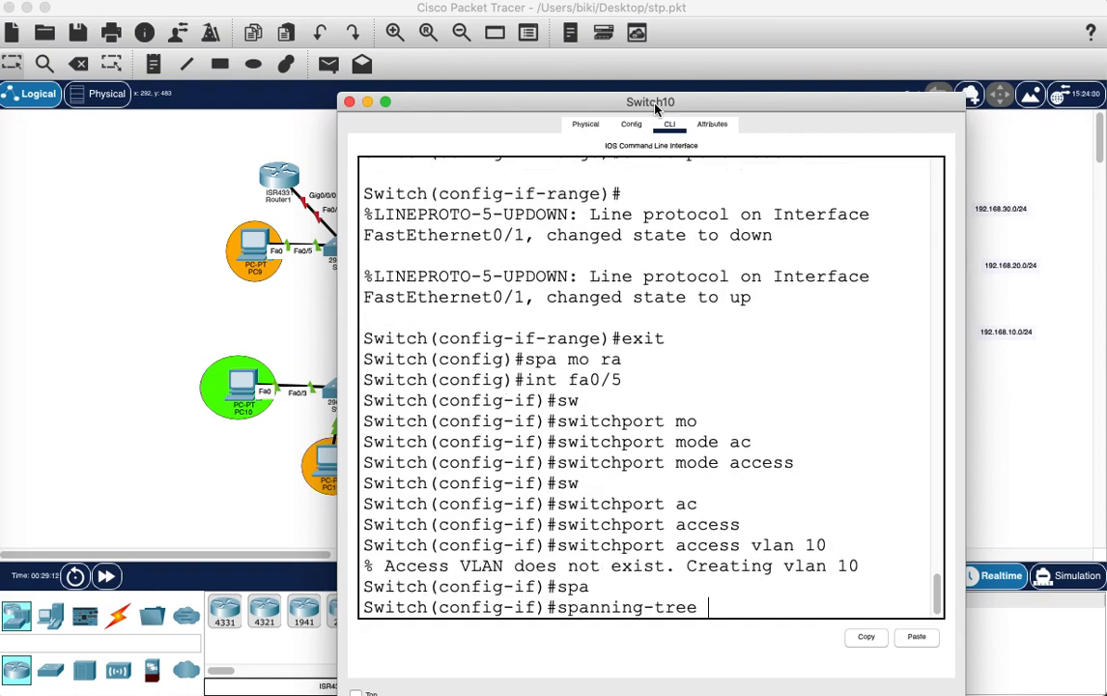
text(port)
key(Tab)
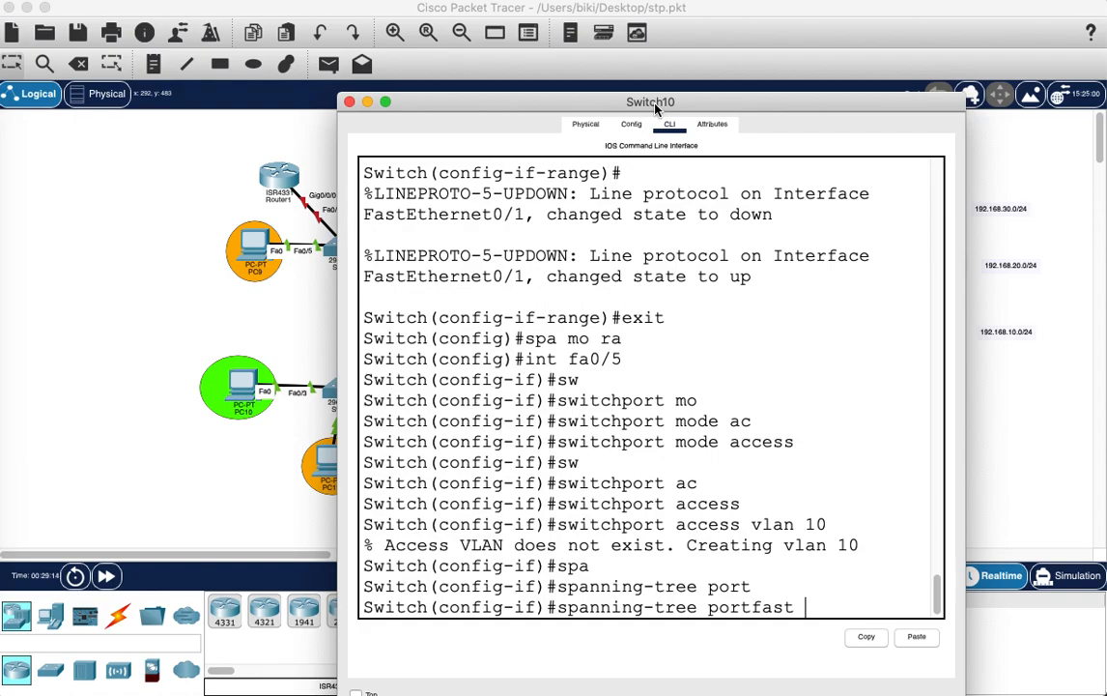
key(Return)
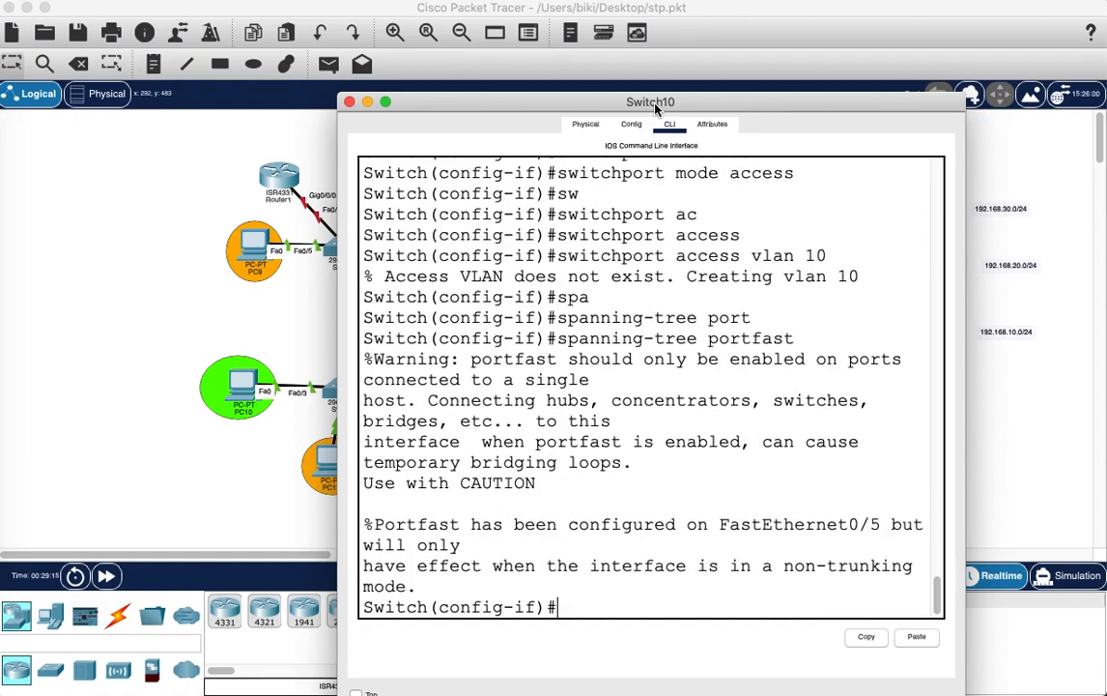
text(exit)
key(Return)
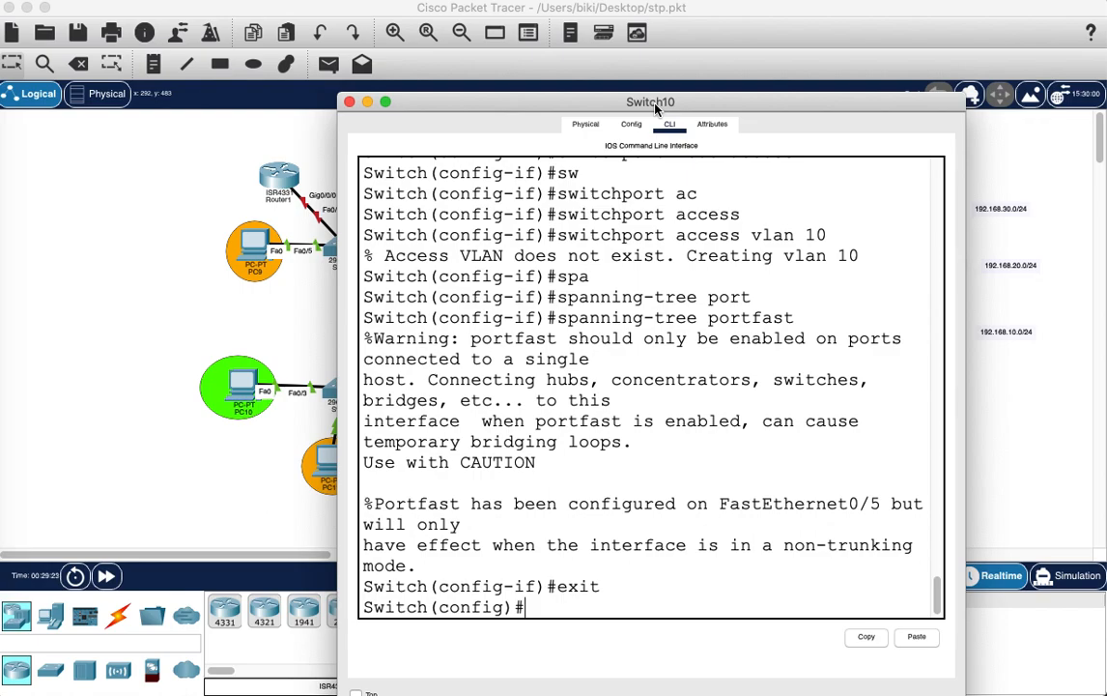
Create VLANs 20 and 30 on Switch10 and close its configuration window.
text(vlan 20)
key(Return)
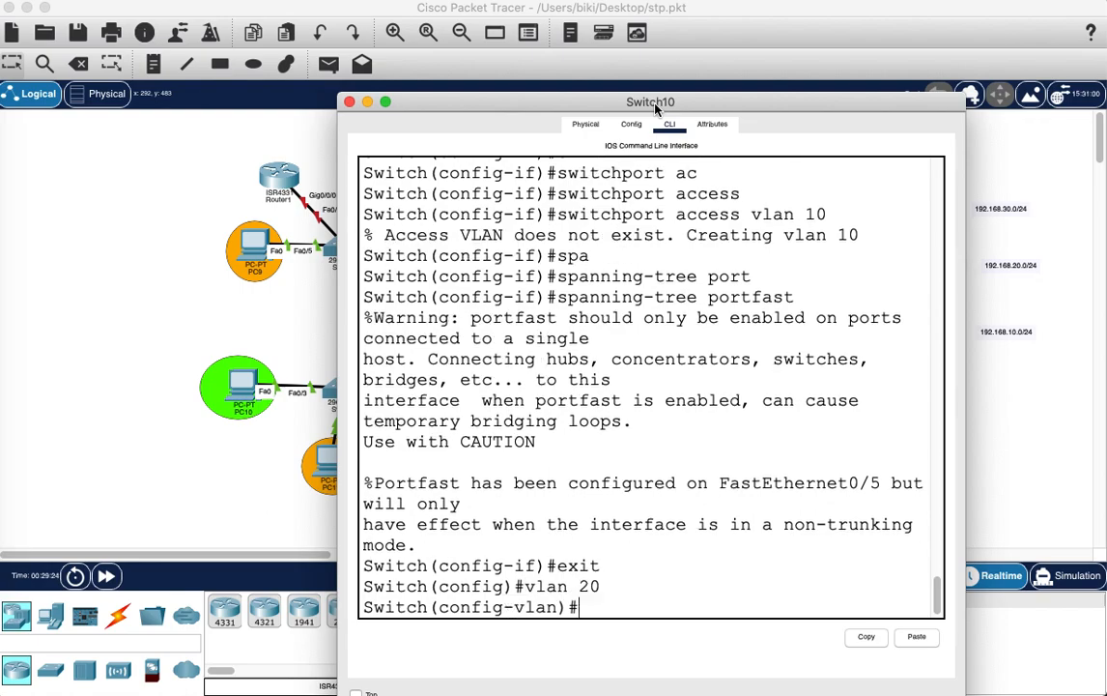
text(vlan 30)
key(Return)
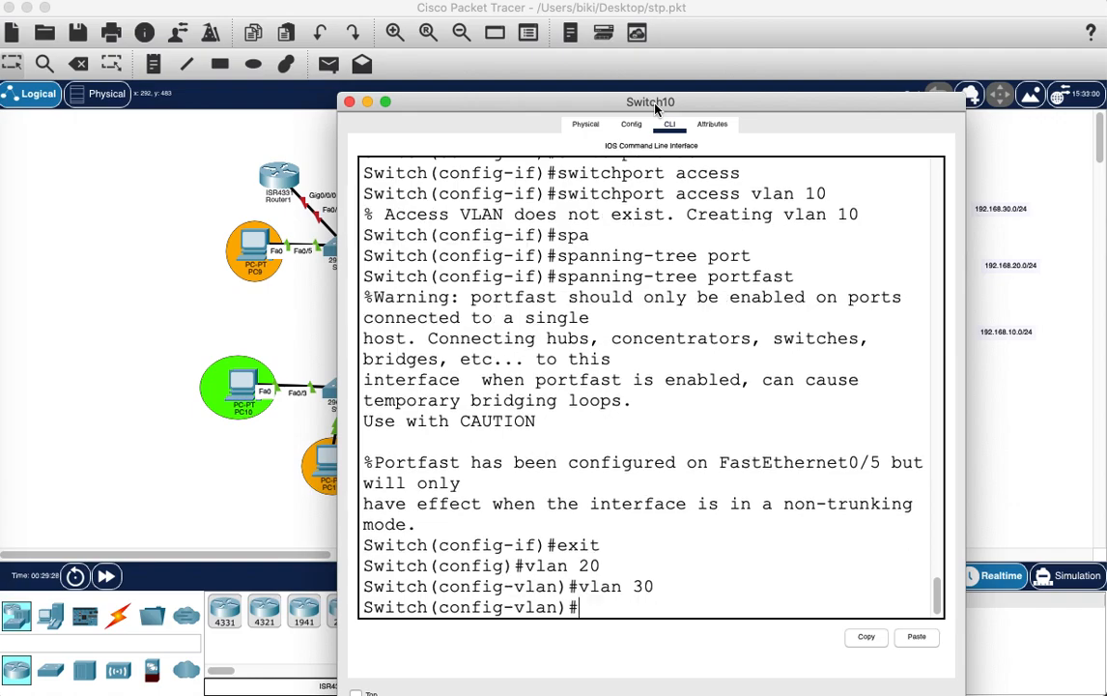
click(350, 103)
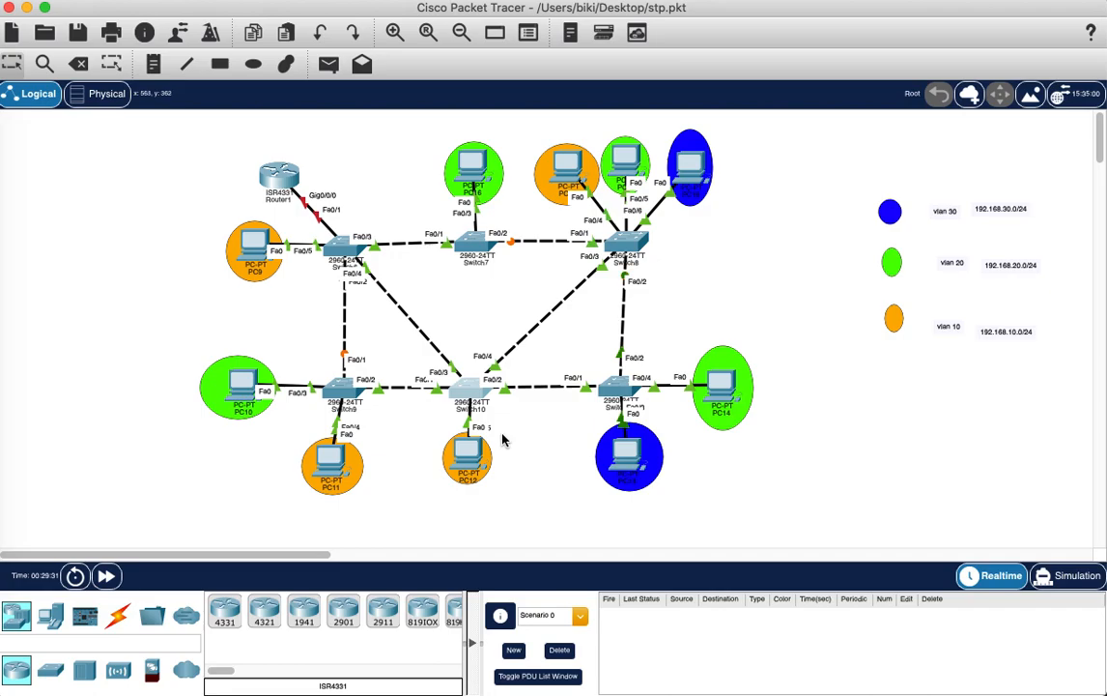
Open the command line of Switch9 and enter global configuration mode with "en" and "conf t".
click(355, 394)
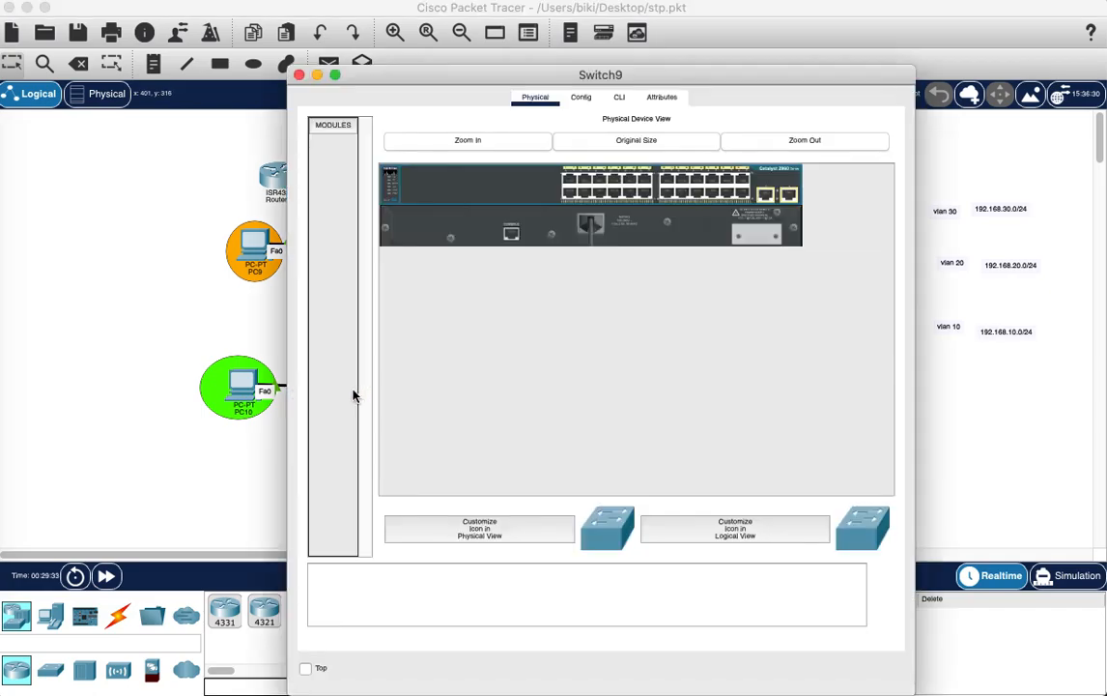
click(620, 96)
key(Return)
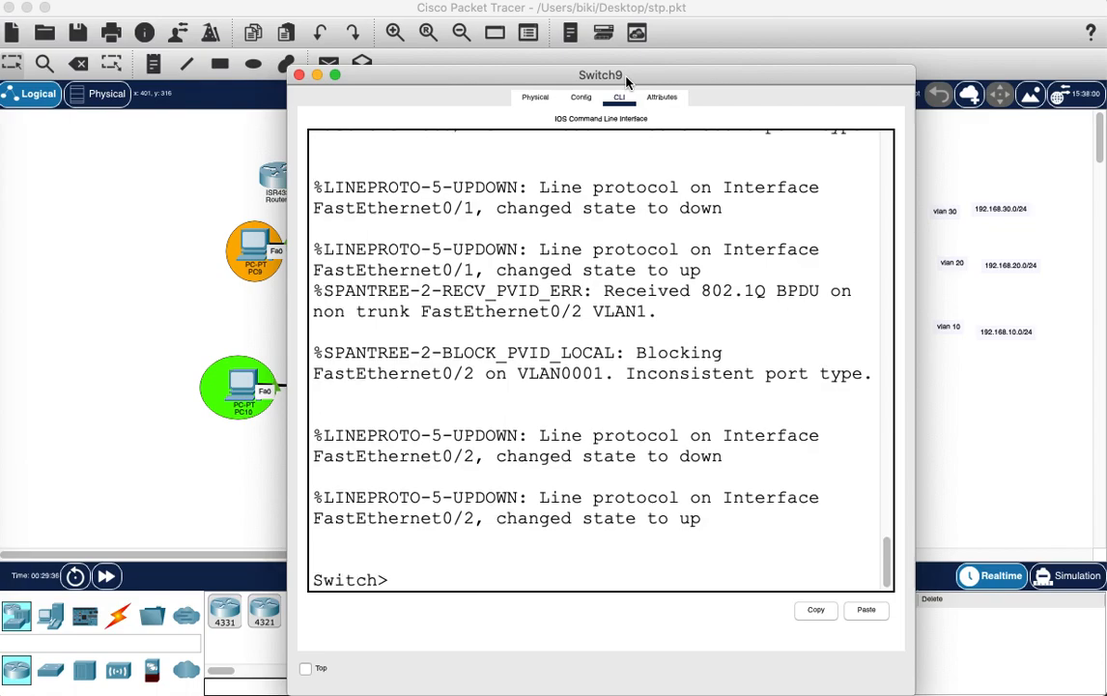
text(en)
key(Return)
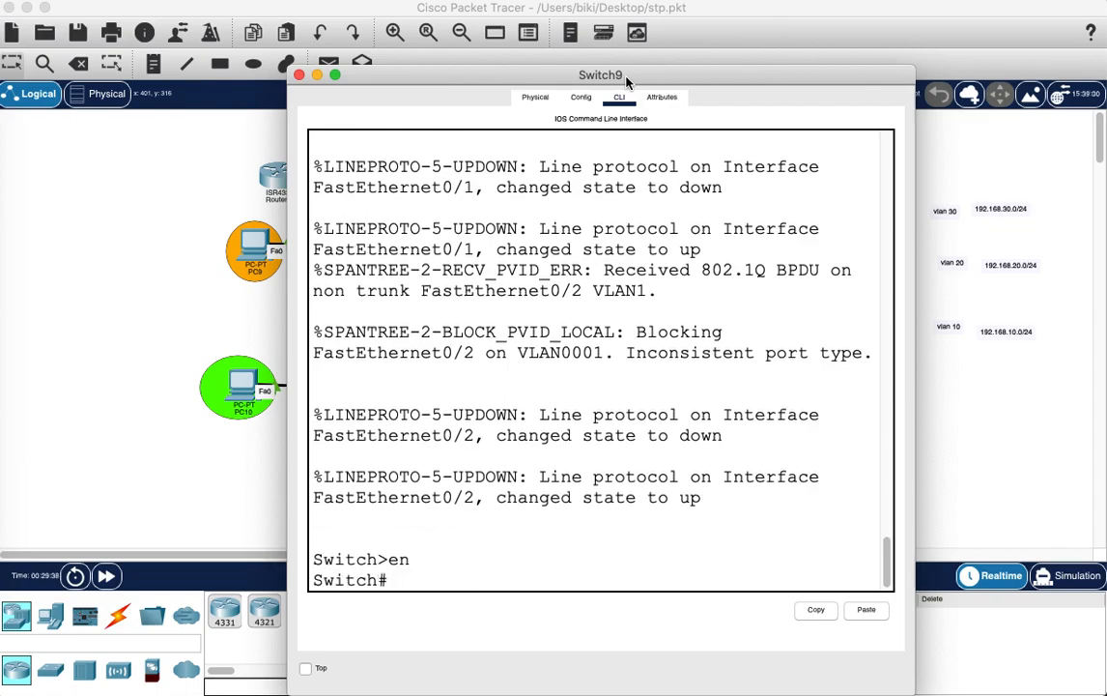
text(conf t)
key(Return)
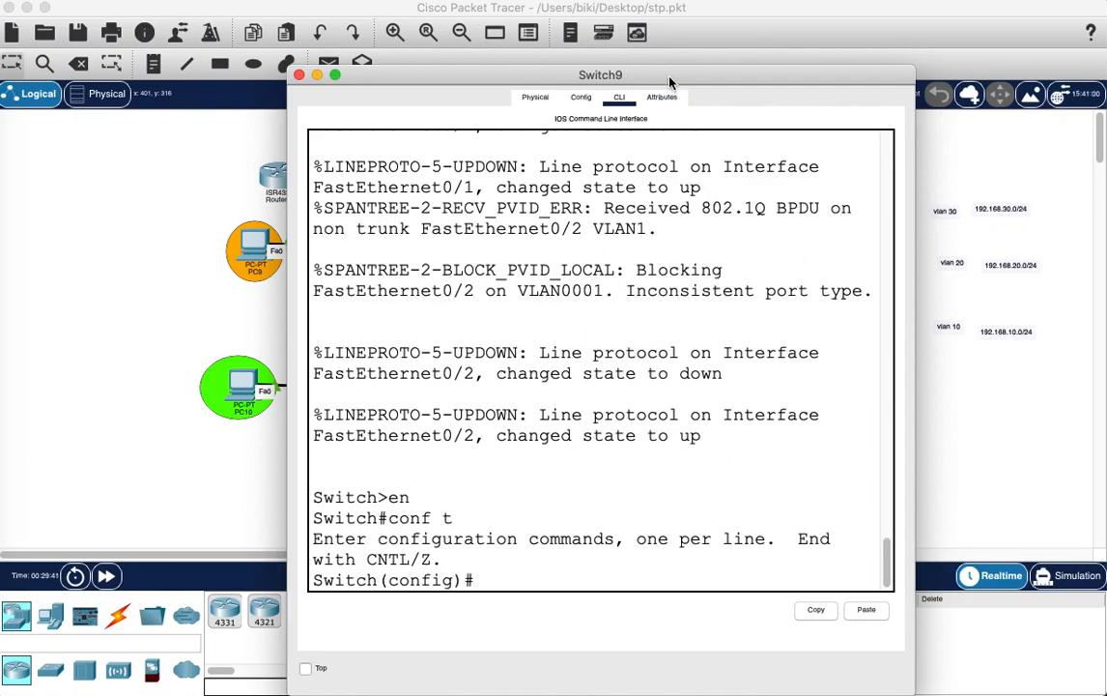
Set interface range fa0/1-2 on Switch9 to trunk mode and exit the range configuration.
drag(670, 80, 773, 106)
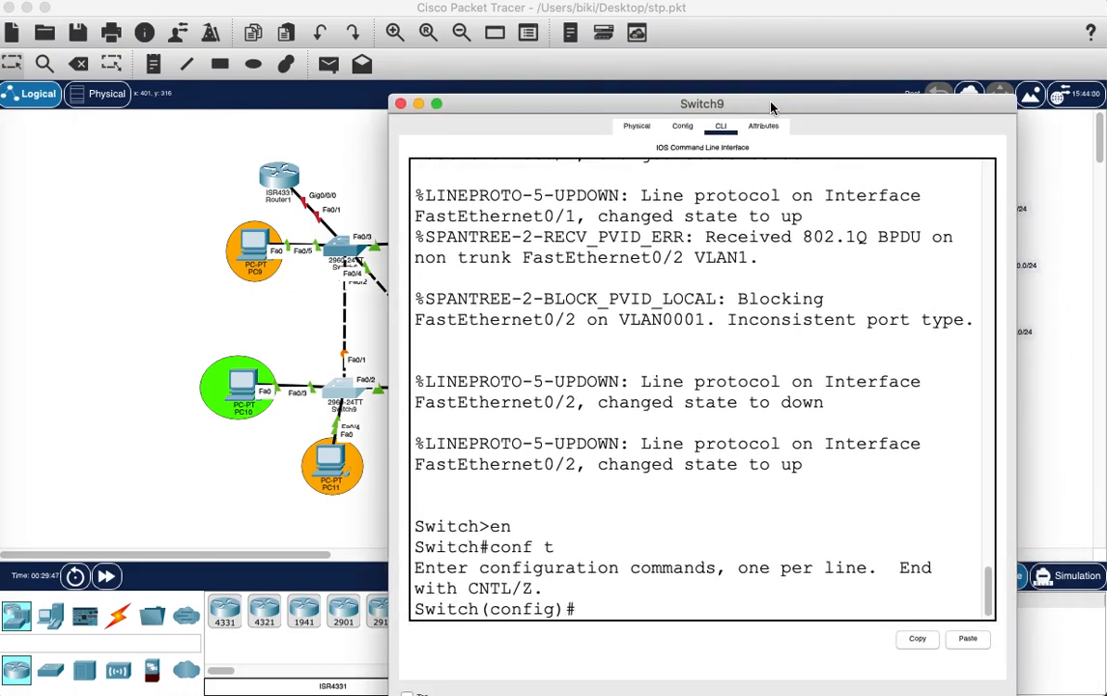
text(int range )
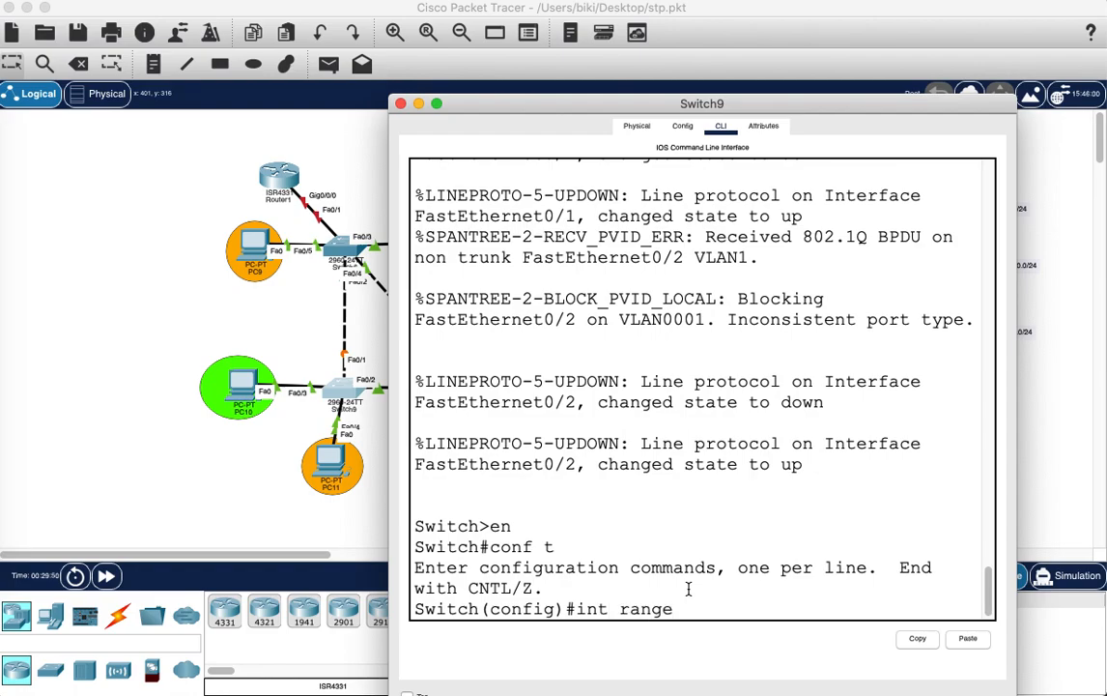
text(fa0/1-2)
key(Return)
text(swi)
key(Tab)
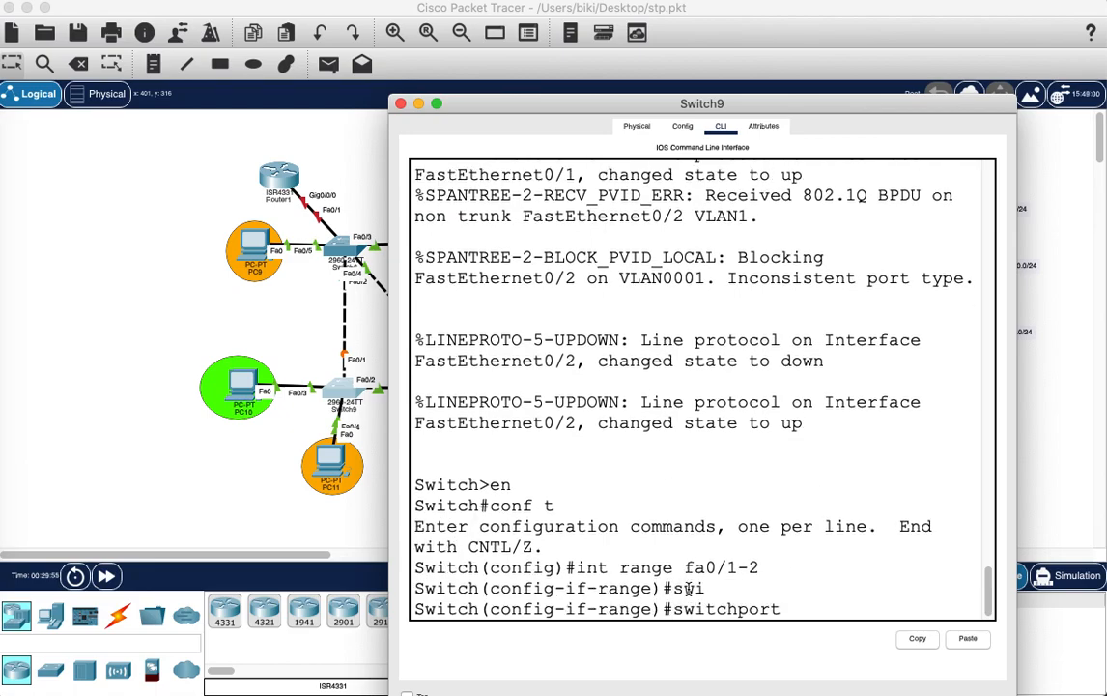
text(m)
key(Tab)
text(t)
key(Tab)
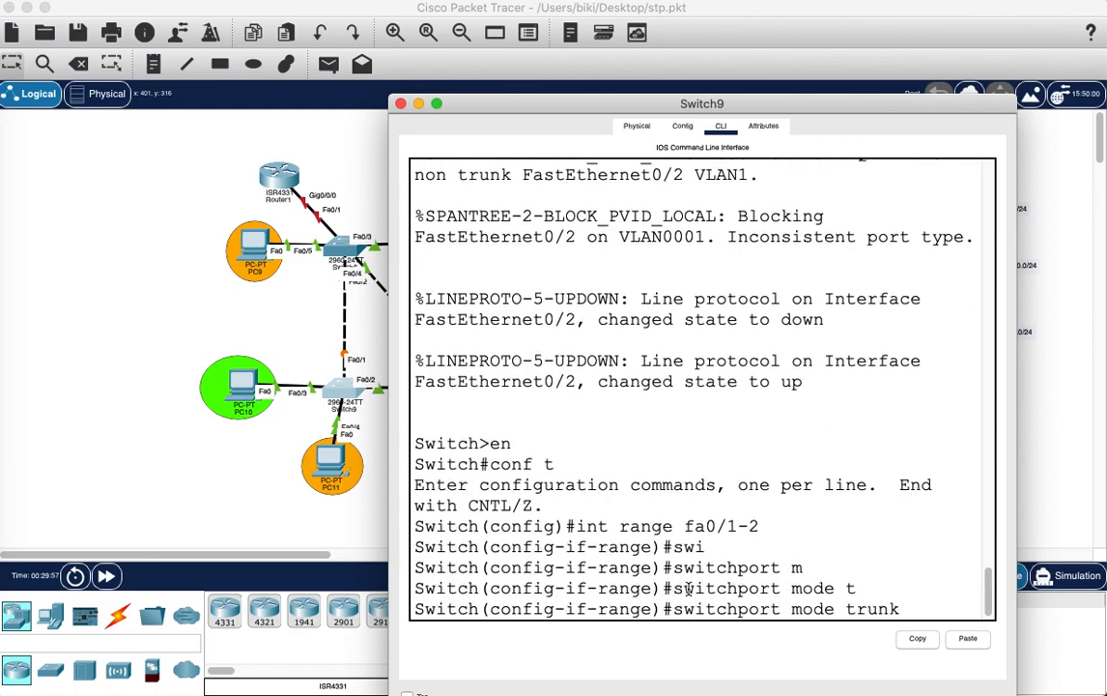
key(Return)
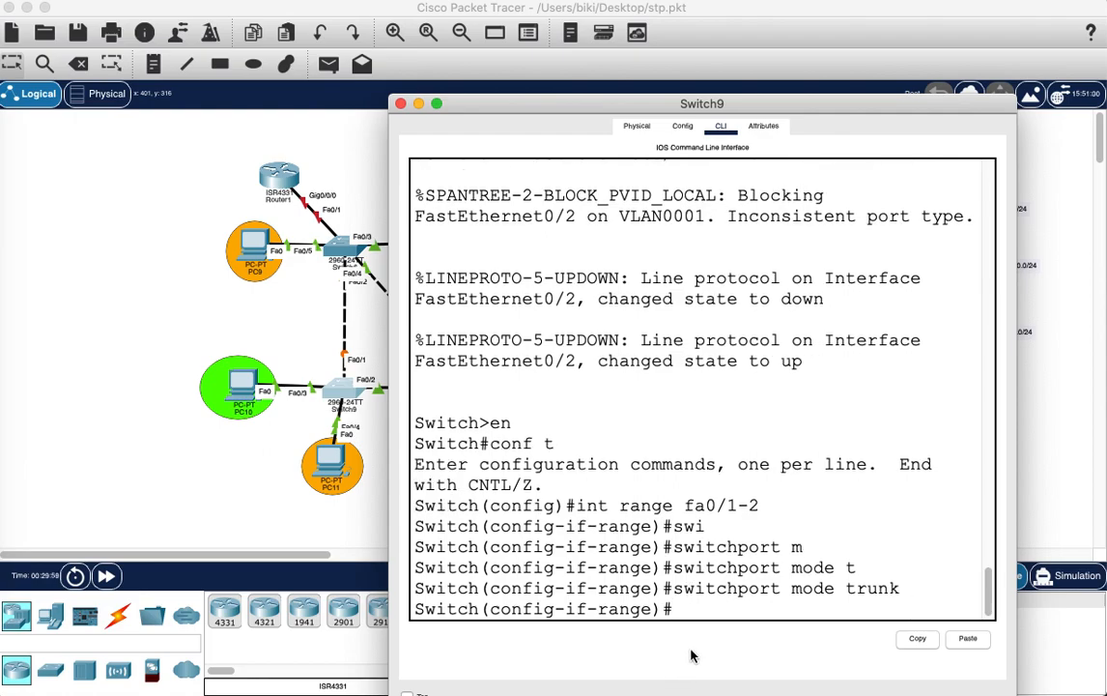
text(exit)
key(Return)
Set the spanning-tree mode on Switch9 to rapid with "spa mo ra".
text(sc)
key(BackSpace)
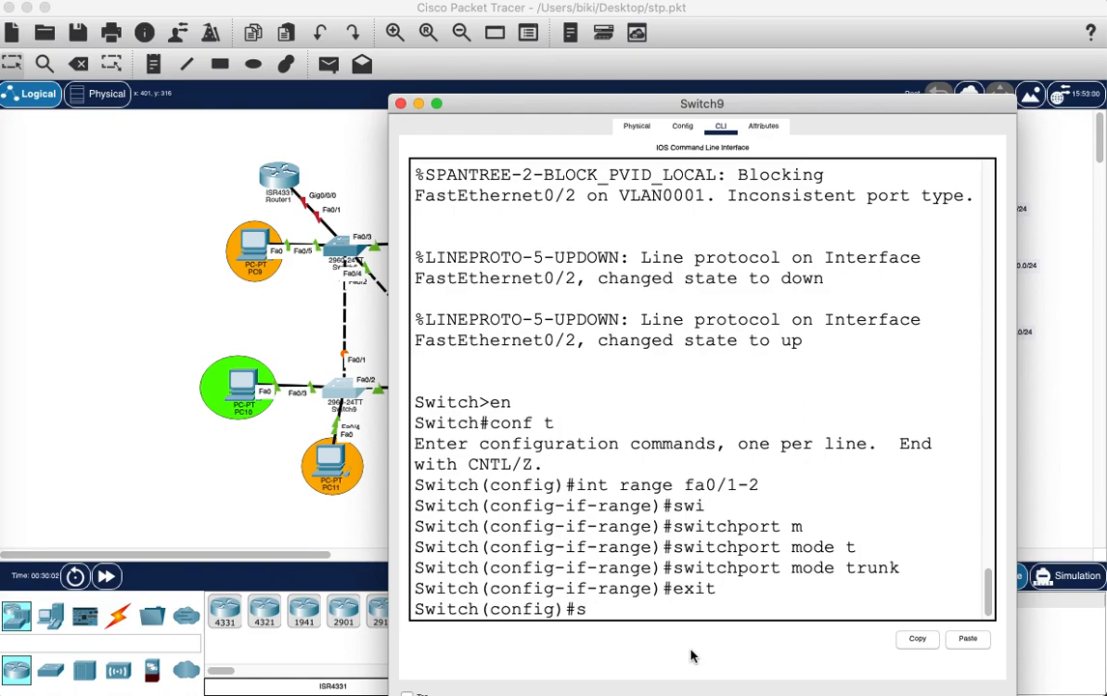
text(pa mo ra)
key(Return)
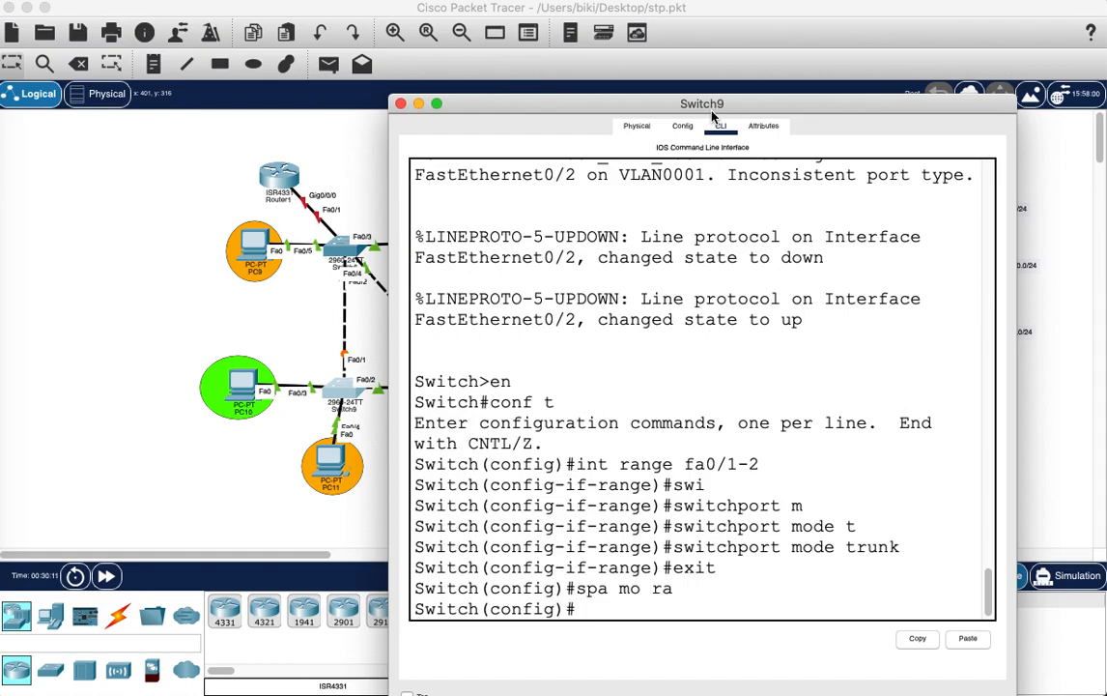
Configure interface fa0/3 on Switch9, which connects to PC10, as an access port.
text(int ran)
key(BackSpace)
key(BackSpace)
text(fa0/)
text(3)
key(Return)
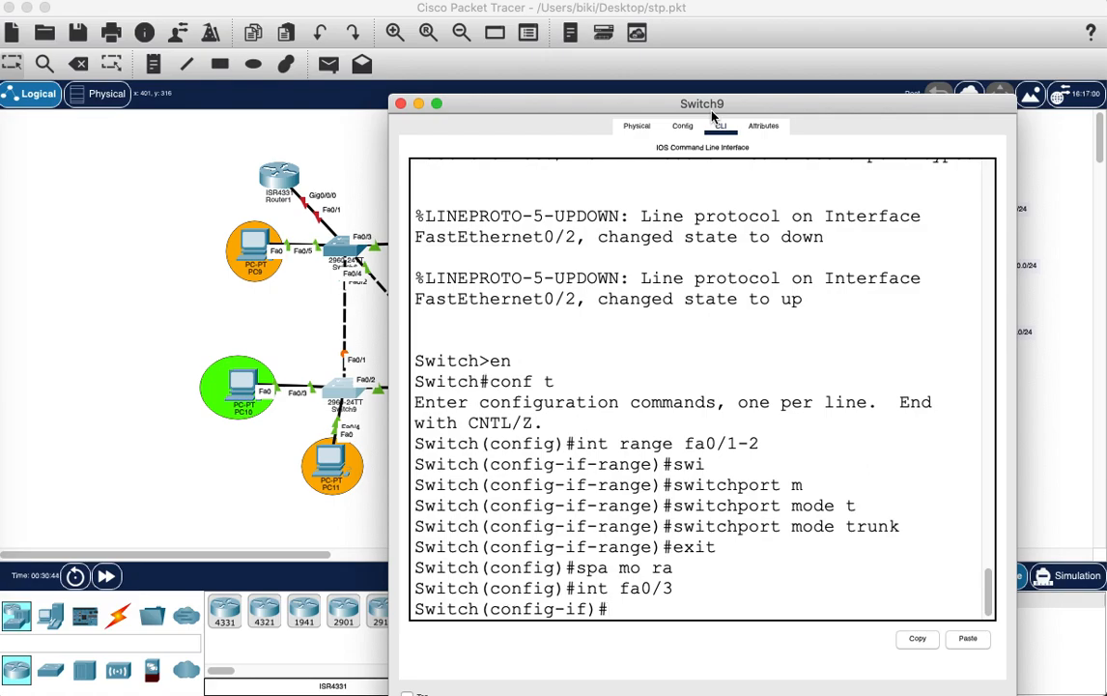
text(swit)
key(Tab)
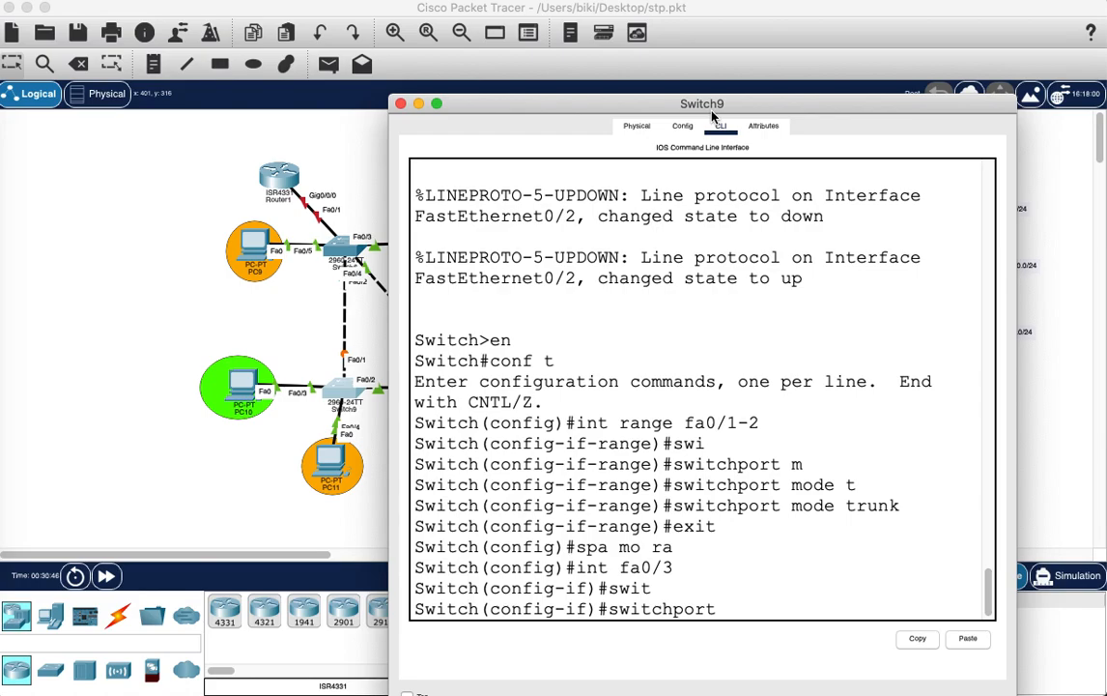
text(mo)
key(Tab)
text(ac)
key(Tab)
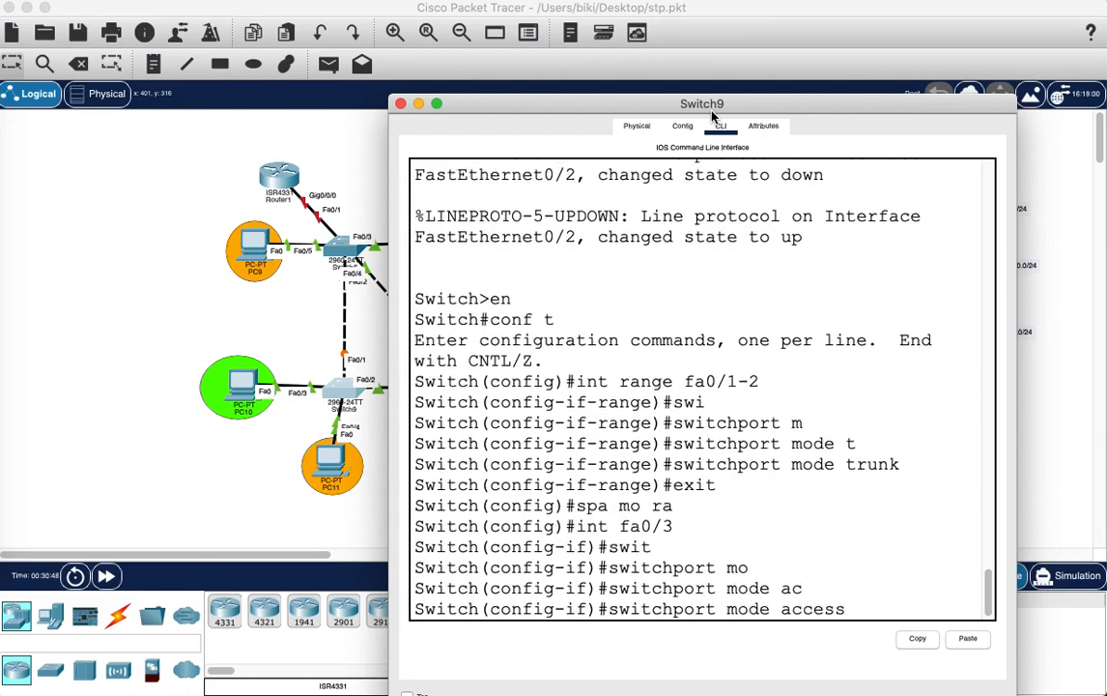
key(Return)
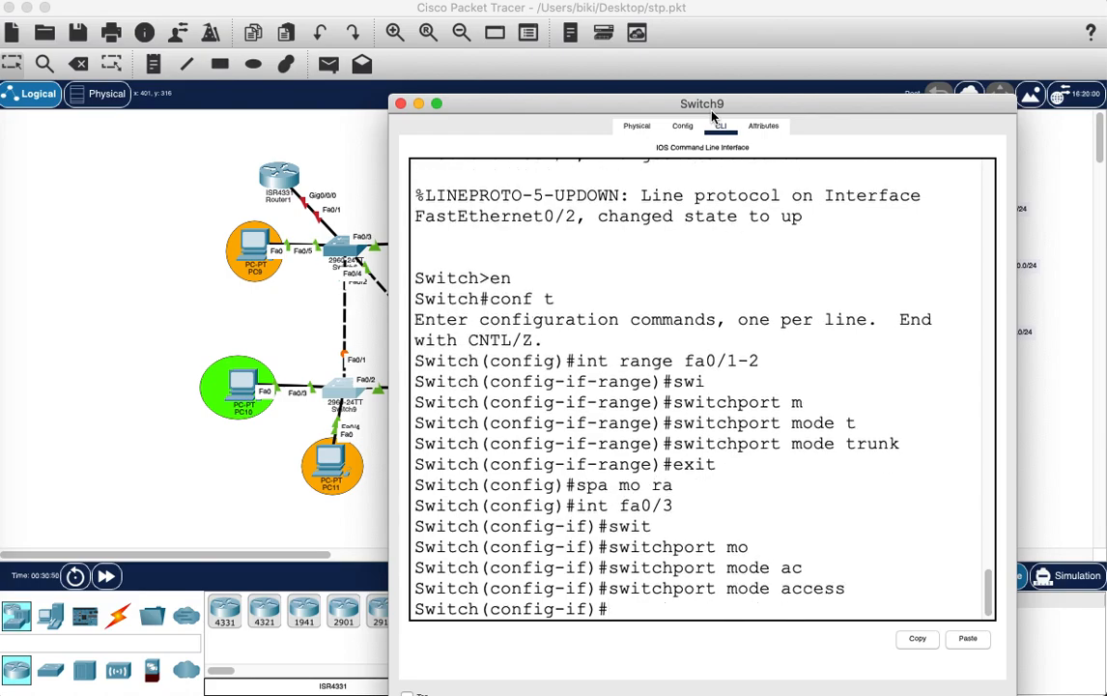
Assign interface fa0/3 on Switch9 to access VLAN 20.
text(swi)
key(Tab)
text(ace)
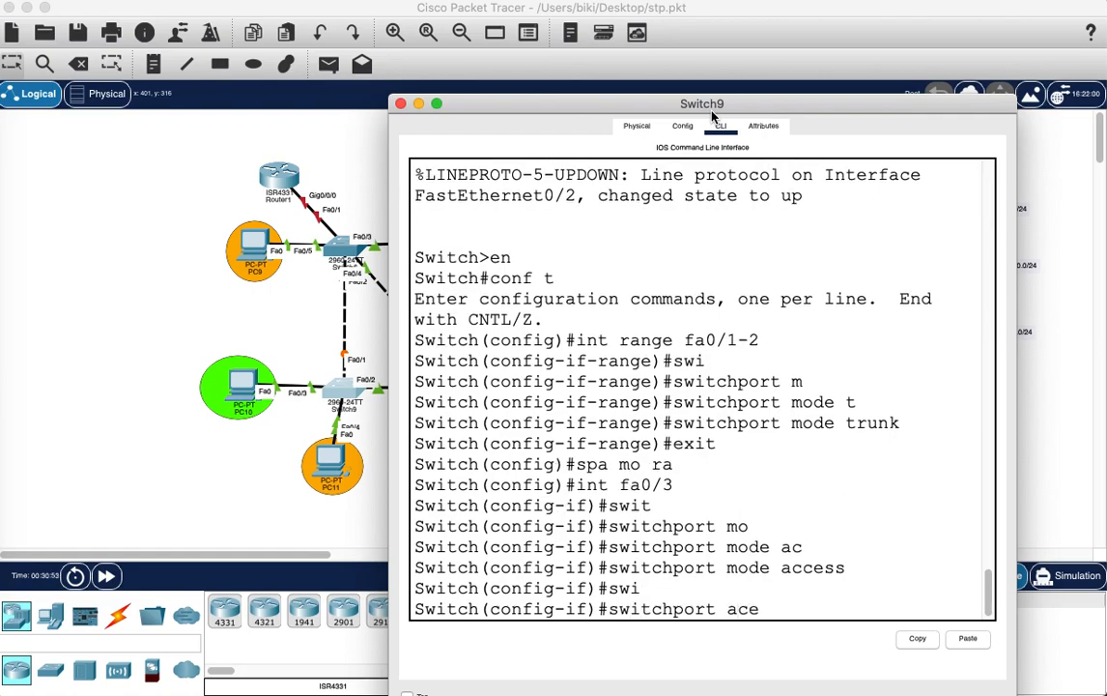
key(Tab)
key(BackSpace)
key(BackSpace)
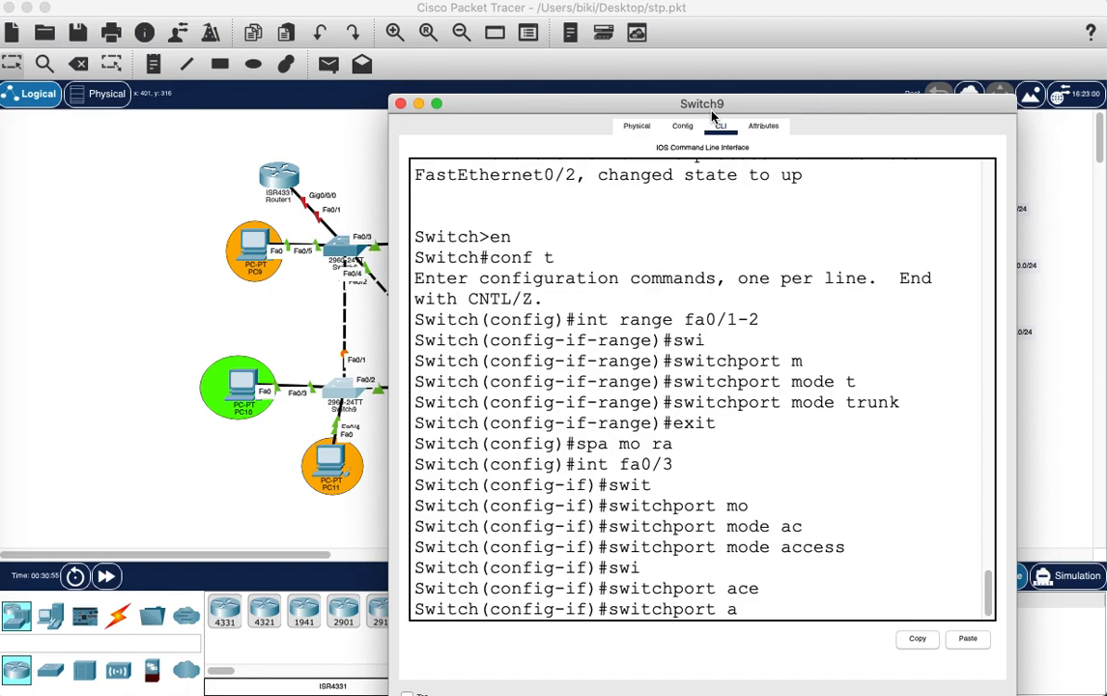
text(cc)
key(Tab)
key(Tab)
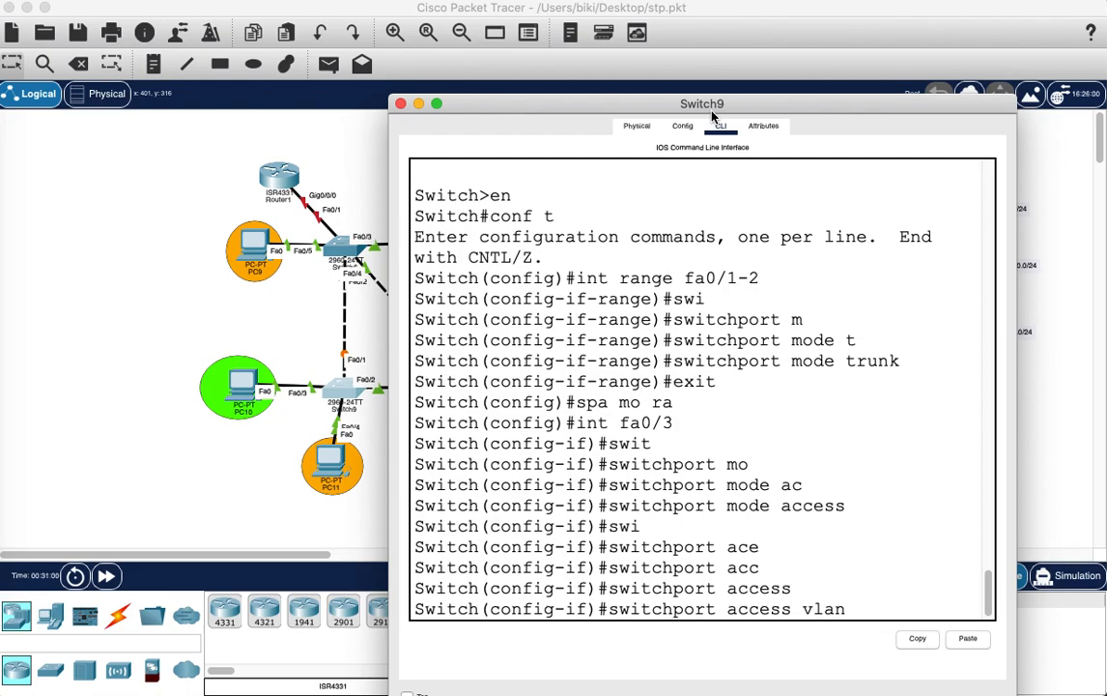
text(20)
key(Return)
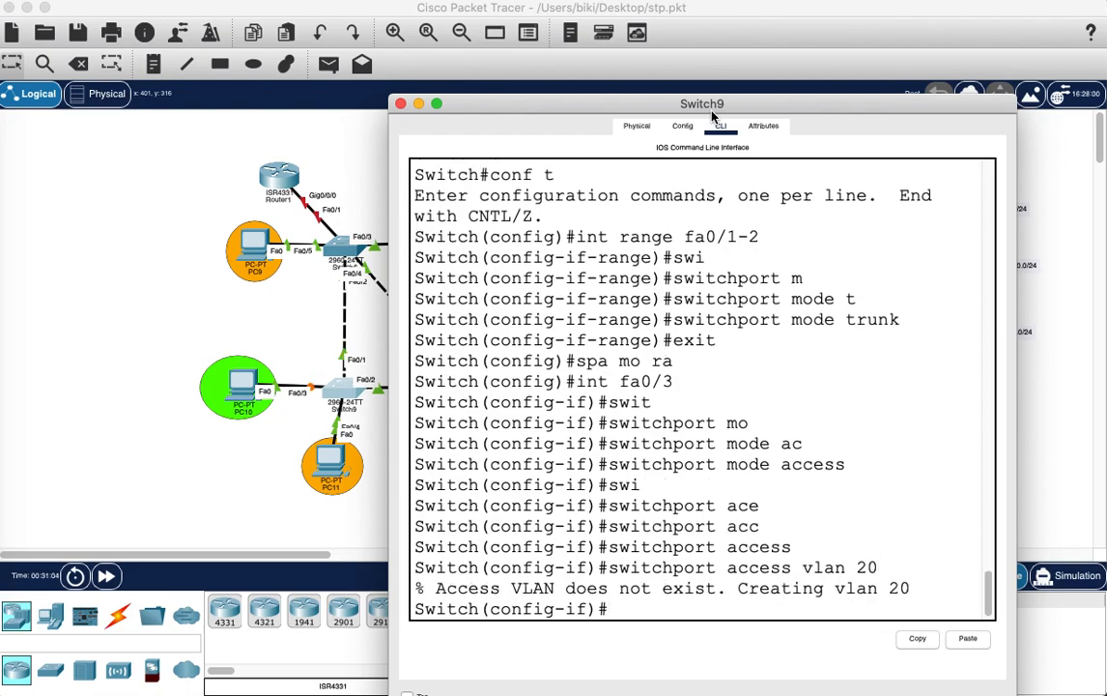
Enable spanning-tree portfast on interface fa0/3 of Switch9.
text(span)
key(Tab)
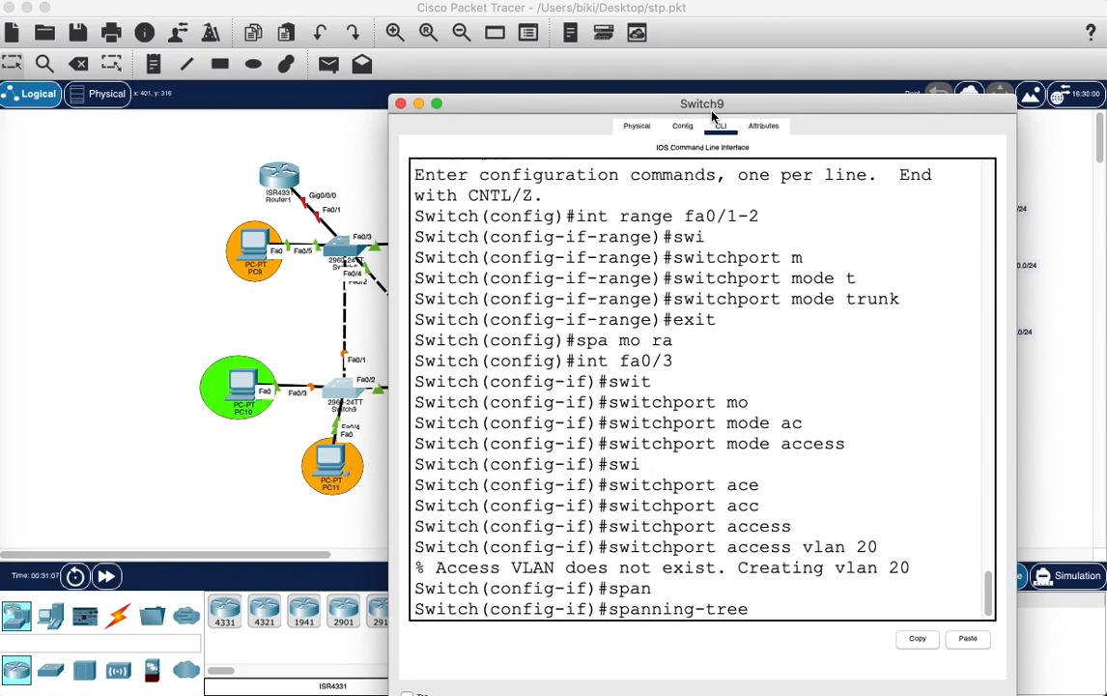
text(port)
key(Tab)
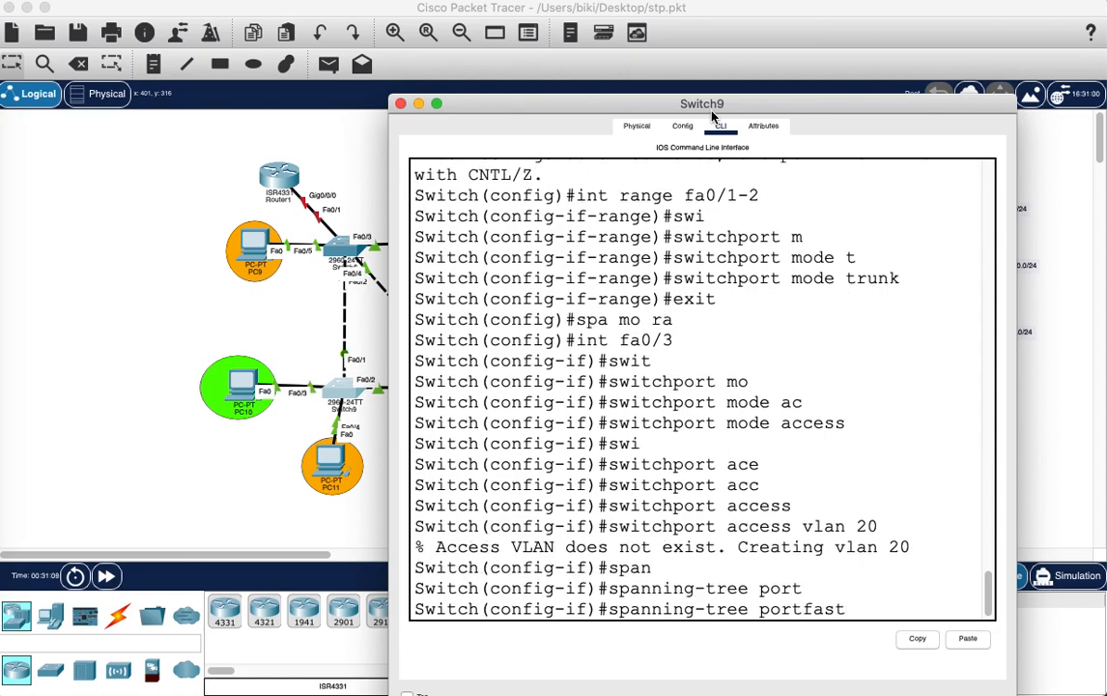
key(Return)
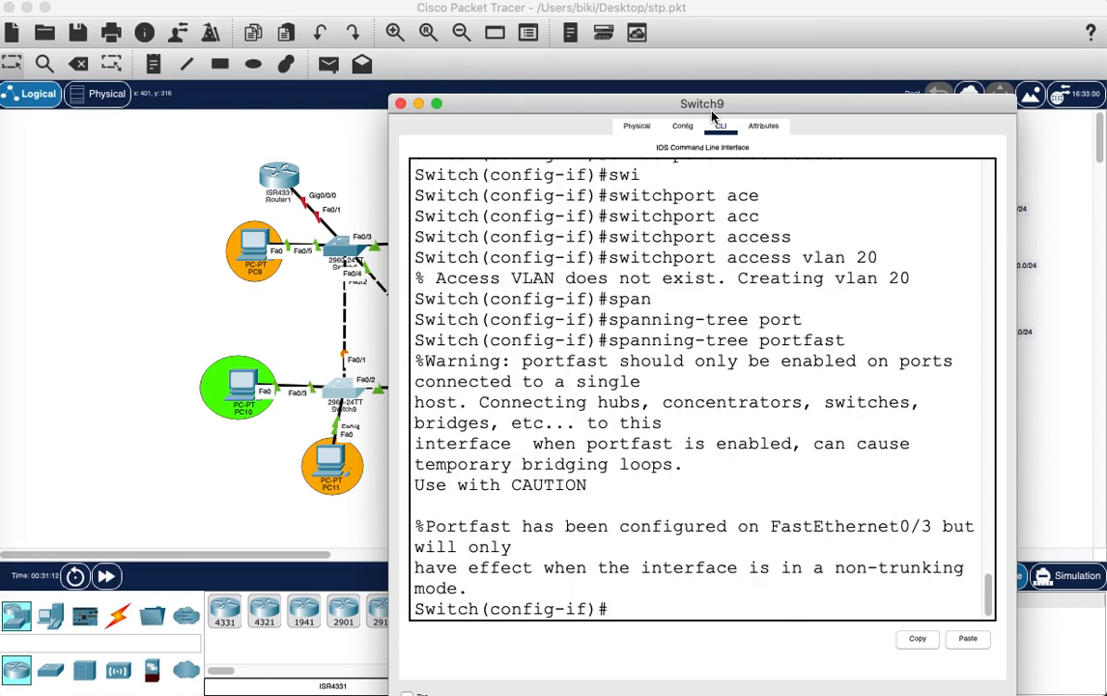
Enter interface fa0/4 on Switch9, which connects to PC11, and set it to access mode.
text(int)
key(Tab)
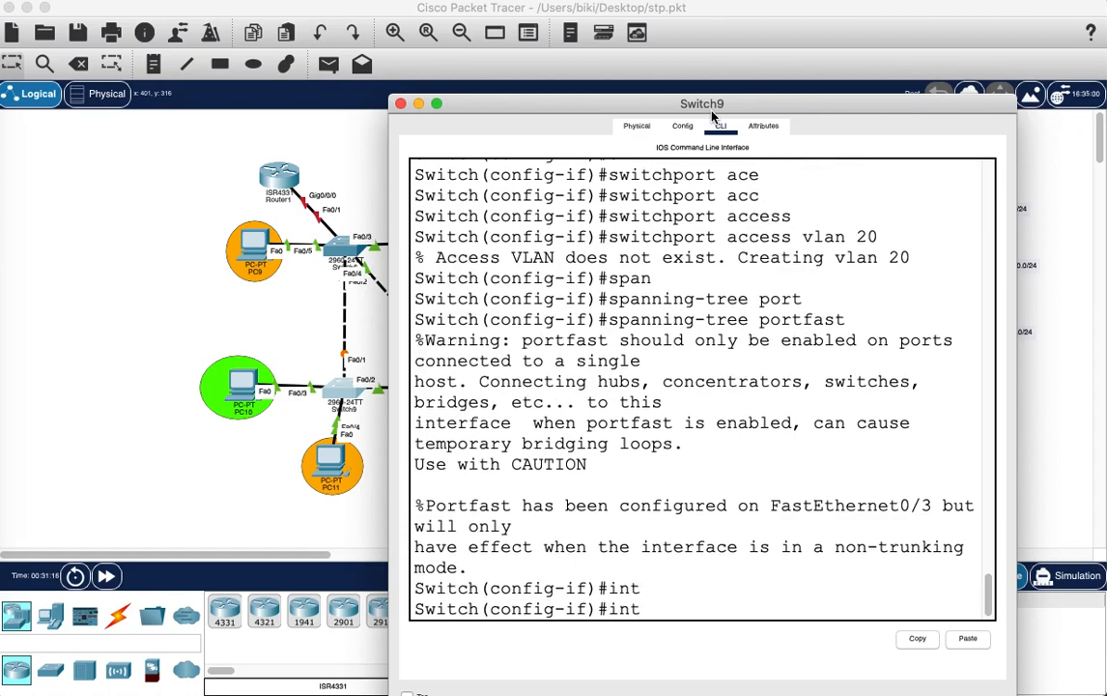
text(e)
key(BackSpace)
text(er fa0/4)
key(Return)
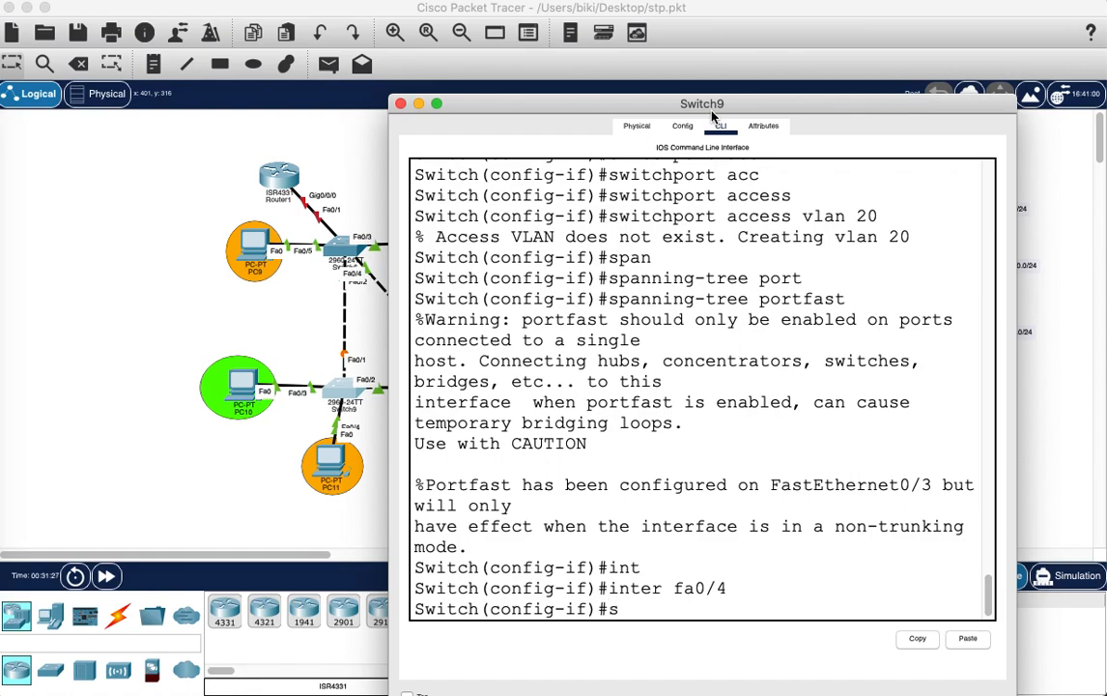
key(Up)
key(Up)
key(Up)
key(Up)
key(Up)
key(Up)
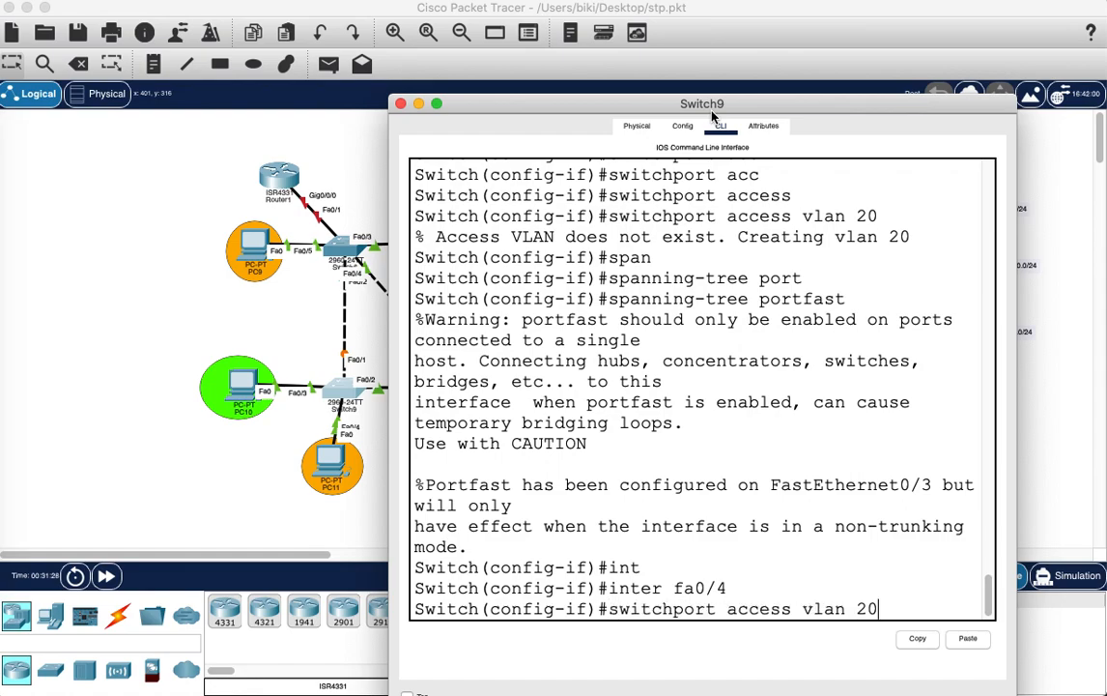
key(Up)
key(Return)
Assign interface fa0/4 on Switch9 to access VLAN 10.
key(Up)
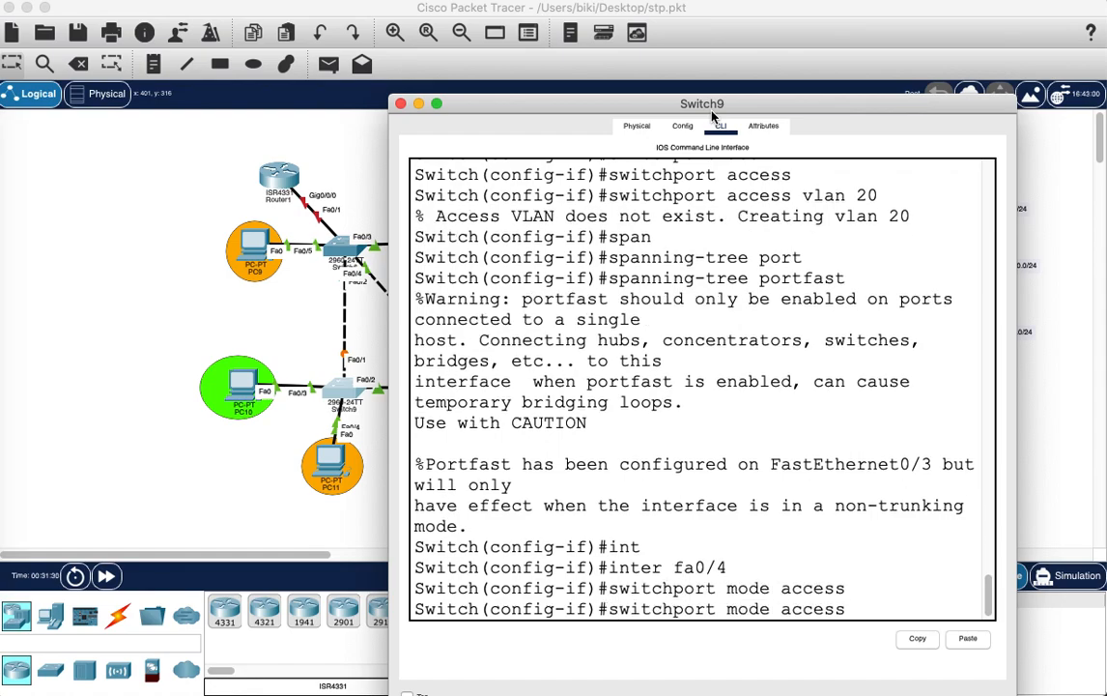
key(Up)
key(Up)
key(Up)
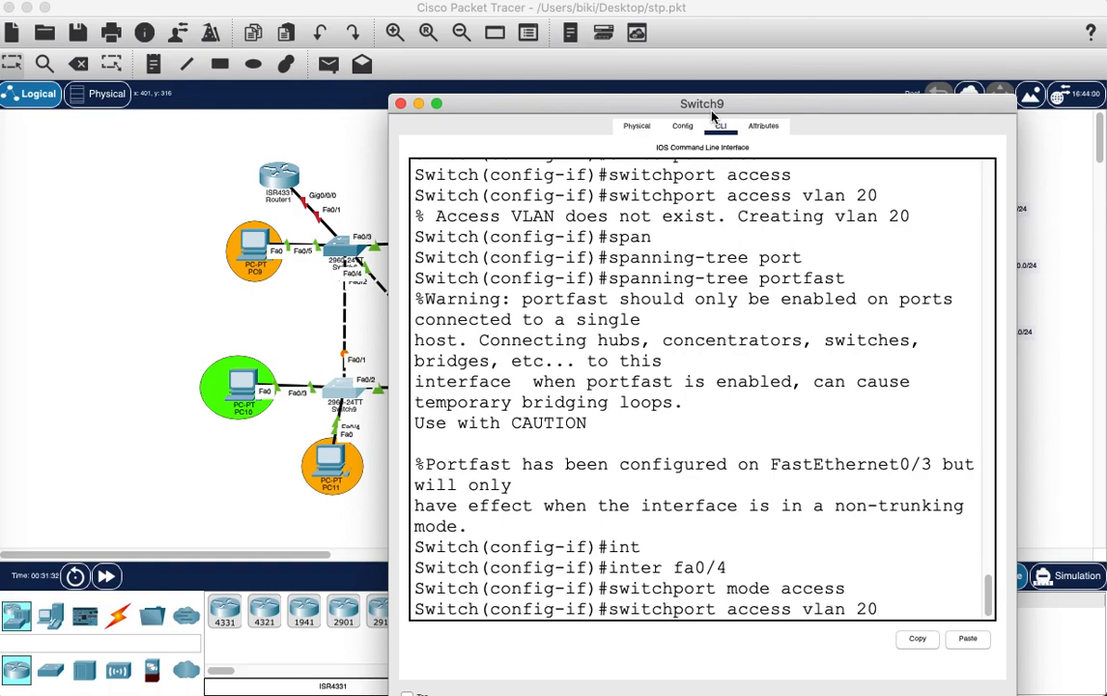
key(BackSpace)
key(BackSpace)
text(10)
key(Return)
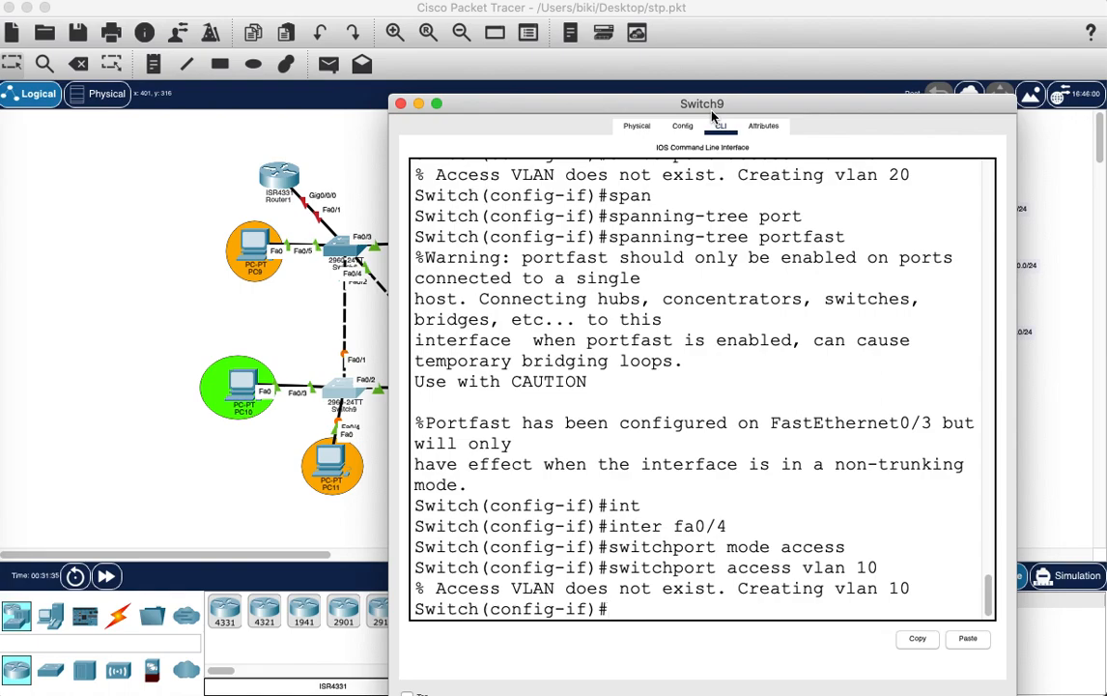
Enable spanning-tree portfast on interface fa0/4 of Switch9.
key(Up)
key(Up)
key(Up)
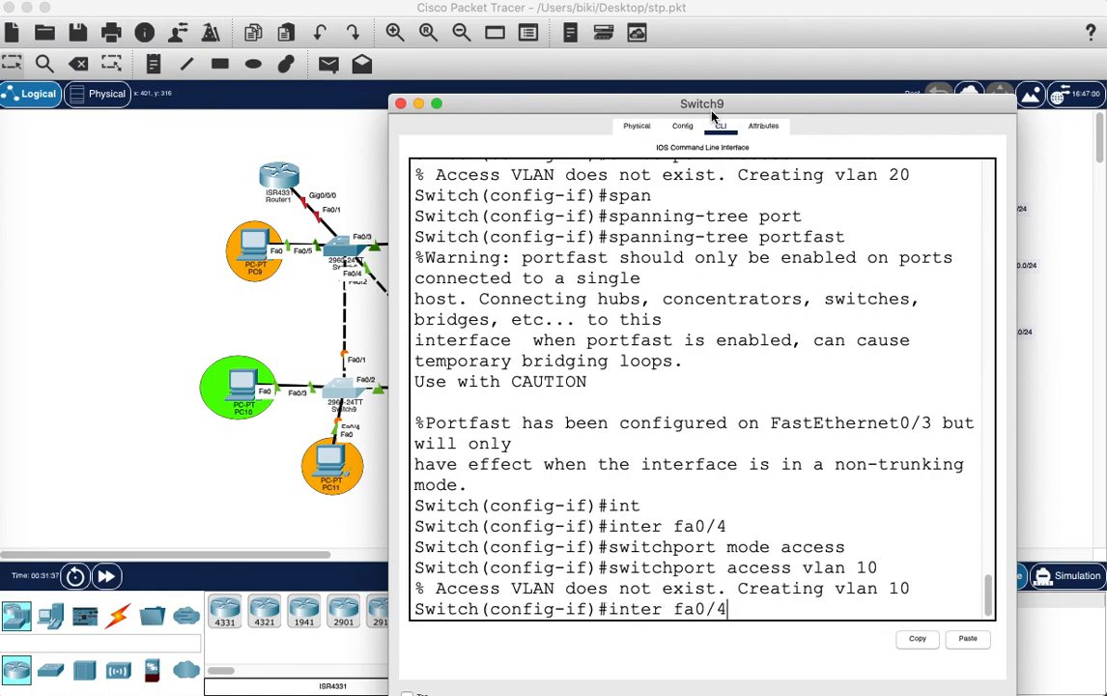
key(Up)
key(Up)
key(Return)
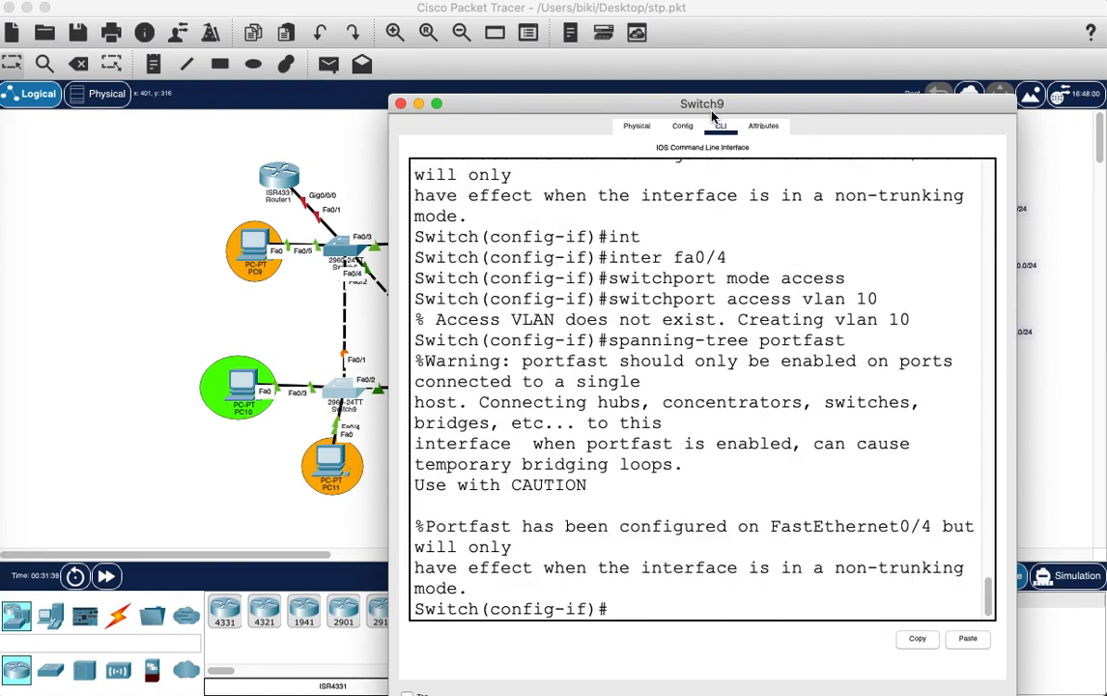
key(Return)
Exit the interface configuration, create VLAN 30 on Switch9 and close the switch's window.
text(exit)
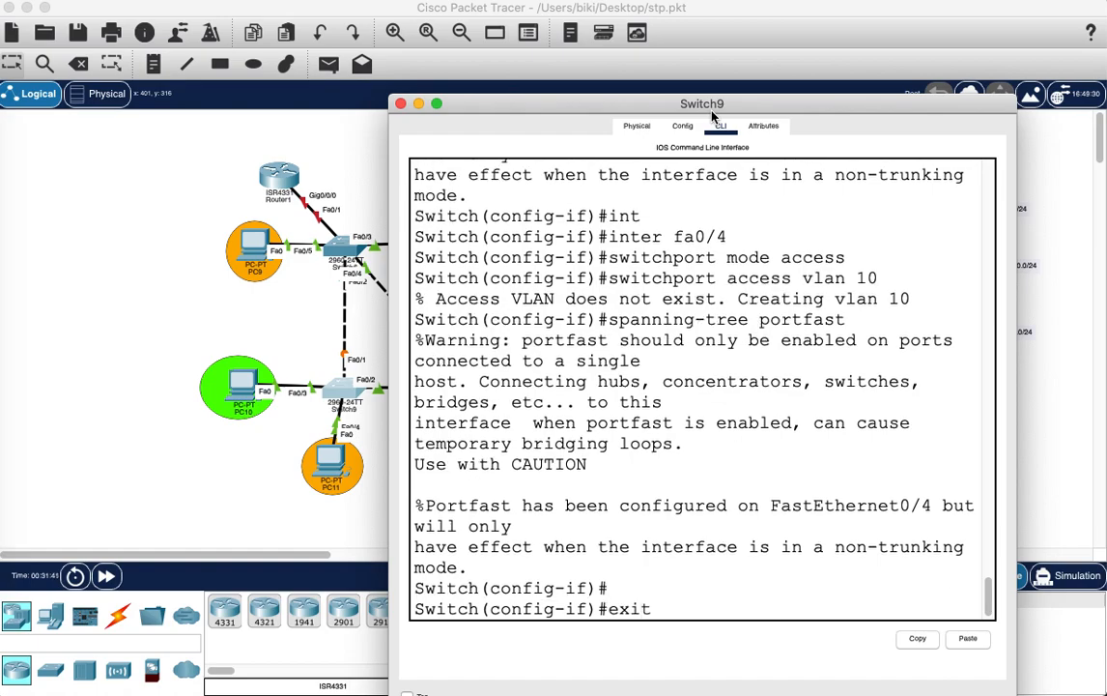
key(Return)
text(v)
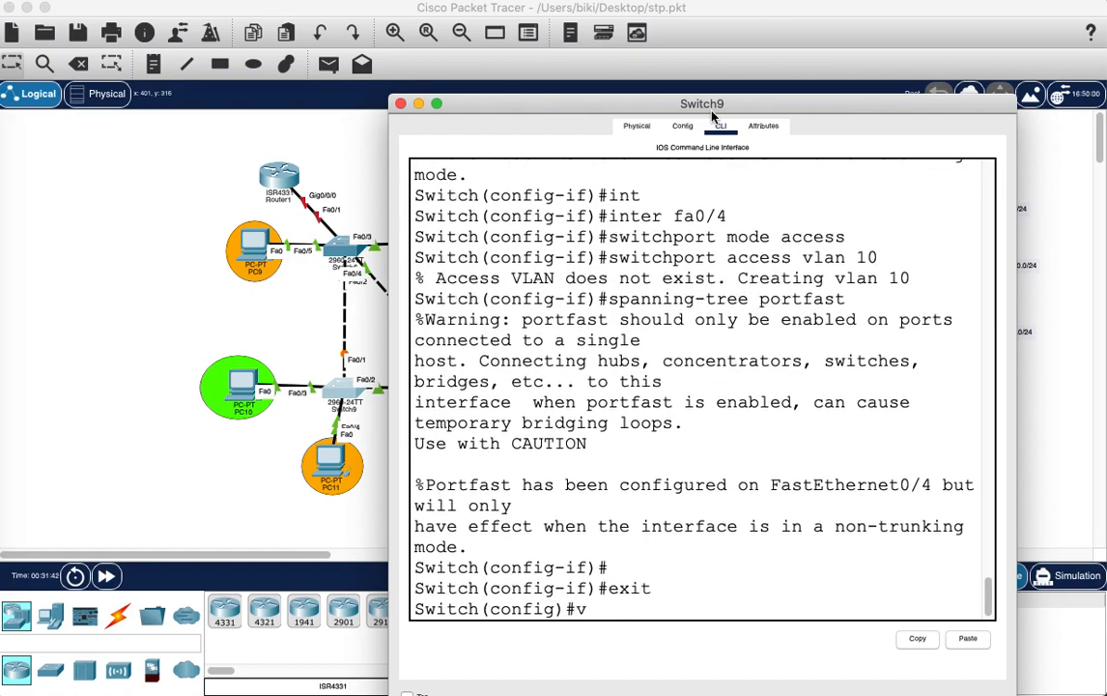
text(lan 30)
key(Return)
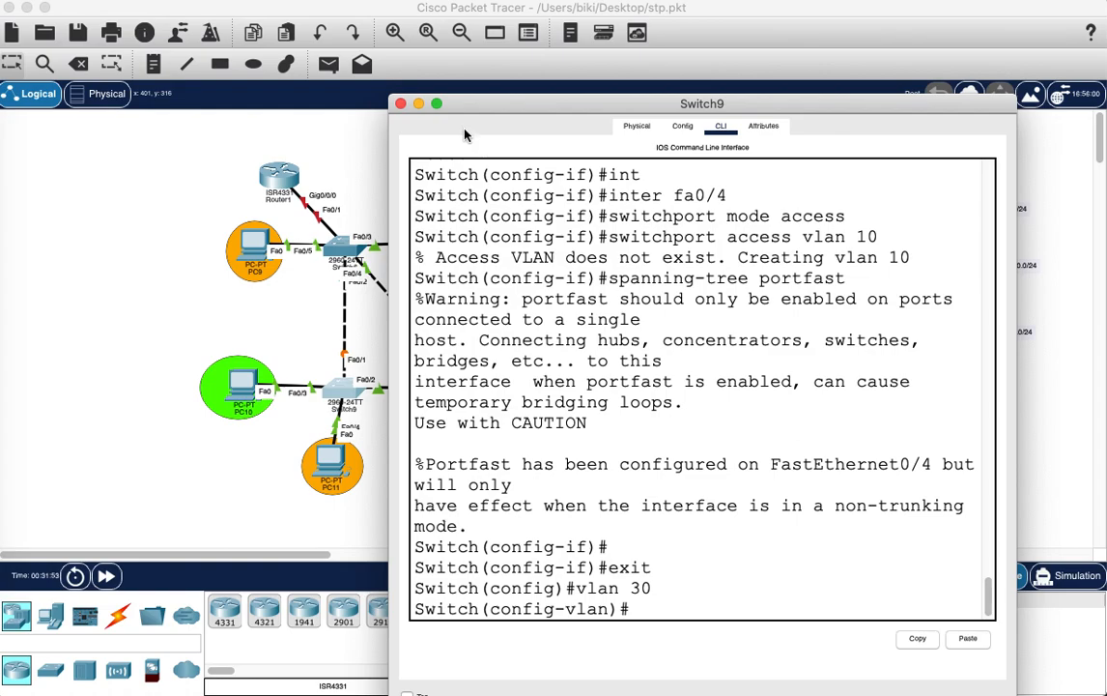
click(400, 103)
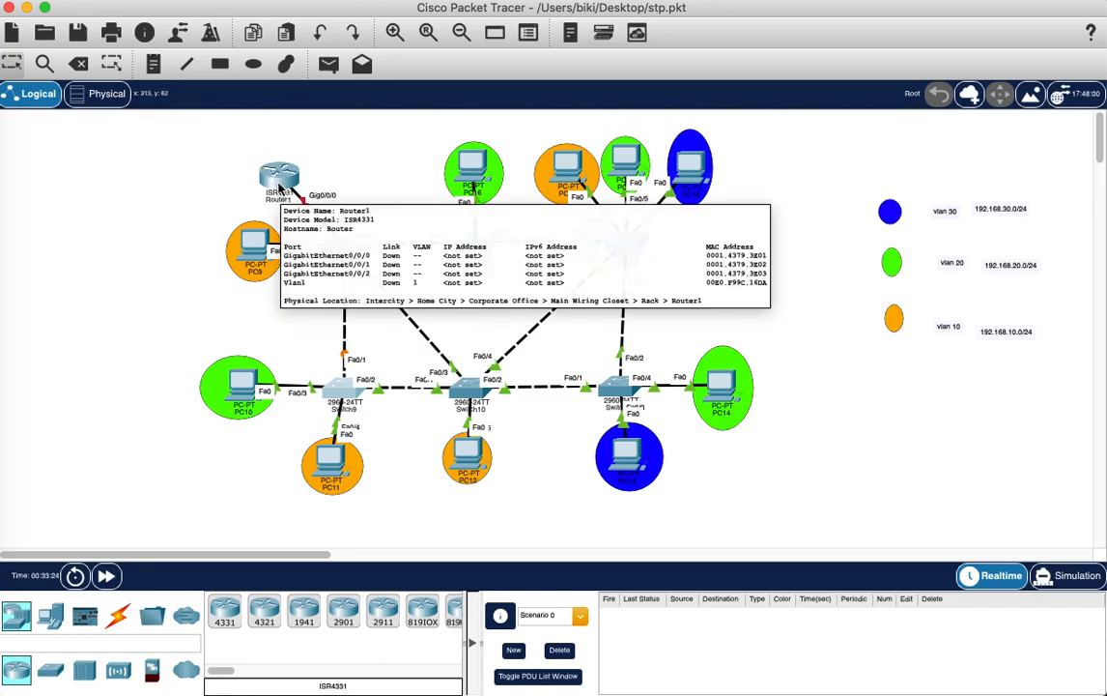
Open the command line of Router1 and enter global configuration mode with "en" and "conf t".
click(279, 181)
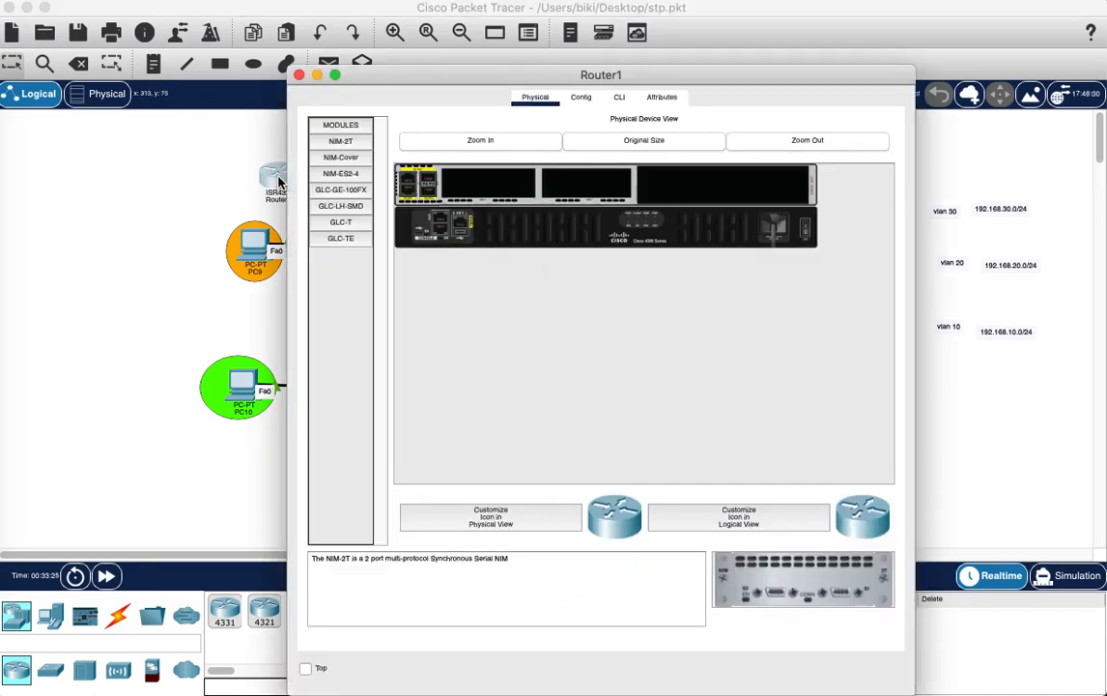
click(620, 98)
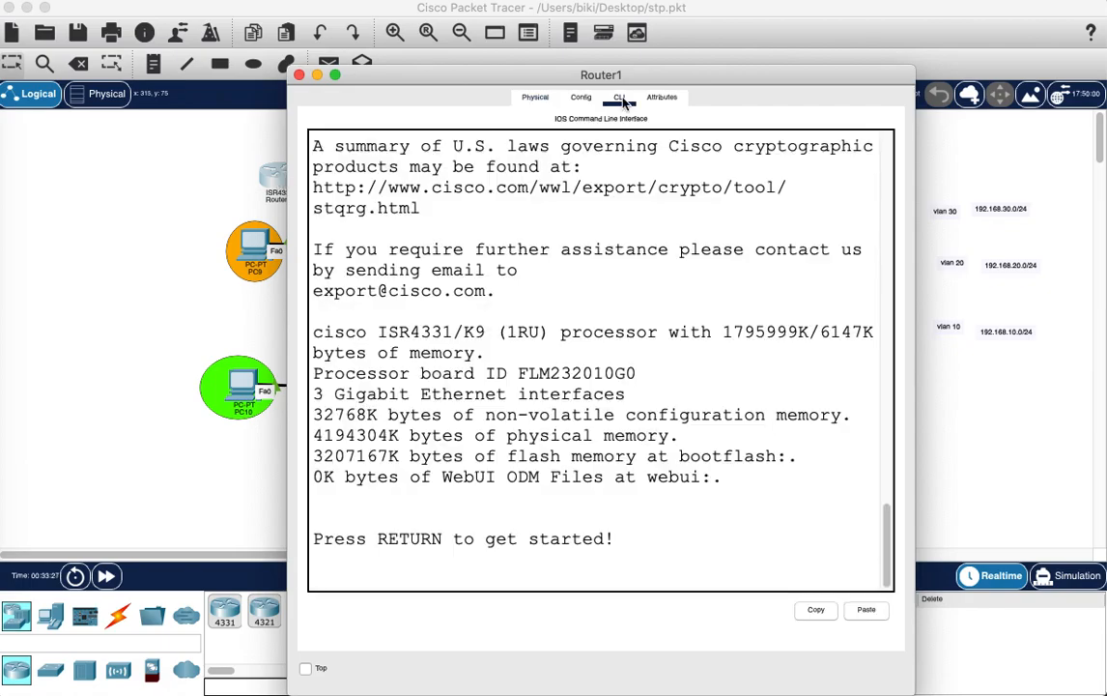
key(Return)
text(en)
key(Return)
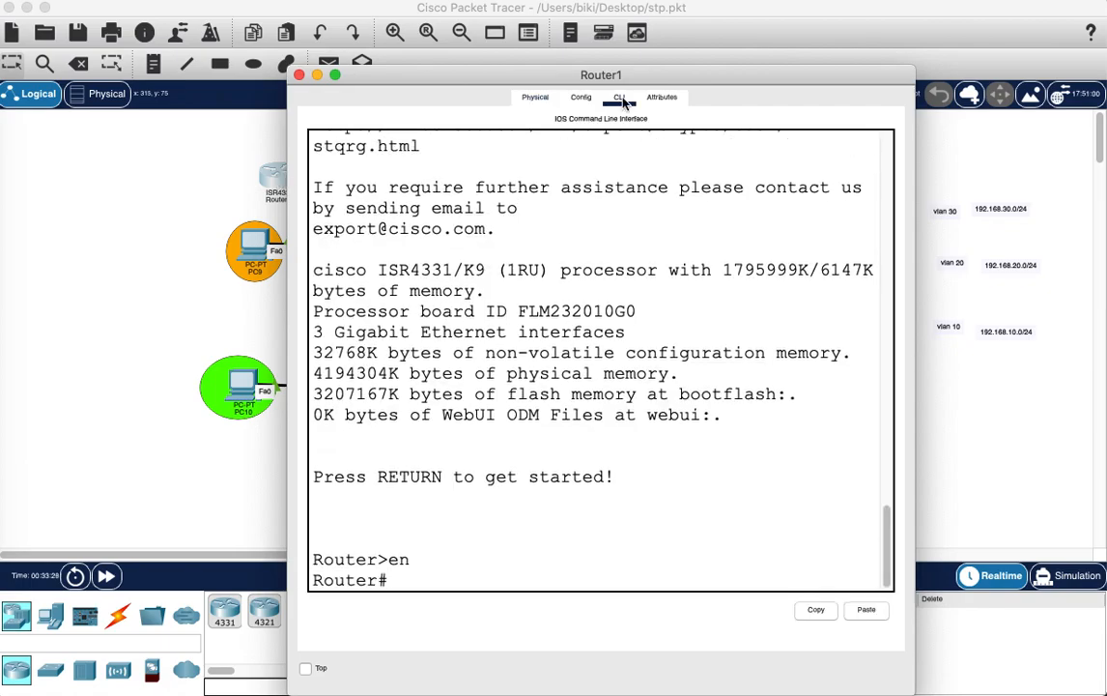
text(conf t)
key(Return)
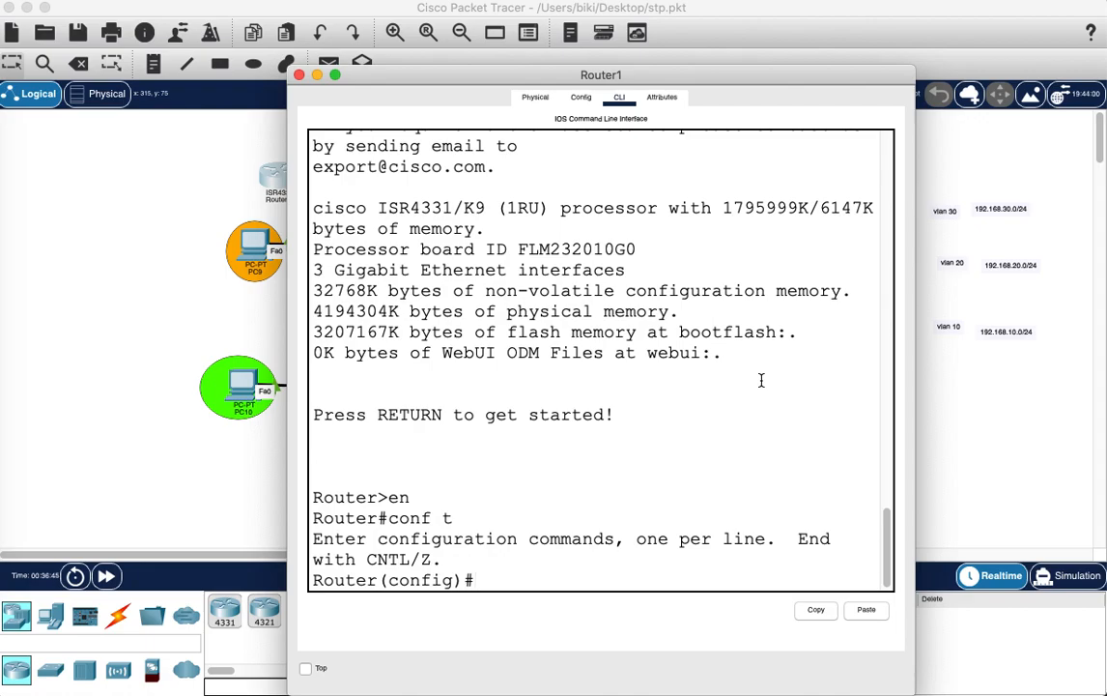
Enter interface g0/0/0 on Router1 and enable it with "no shutdown".
text(inte r)
drag(464, 68, 515, 56)
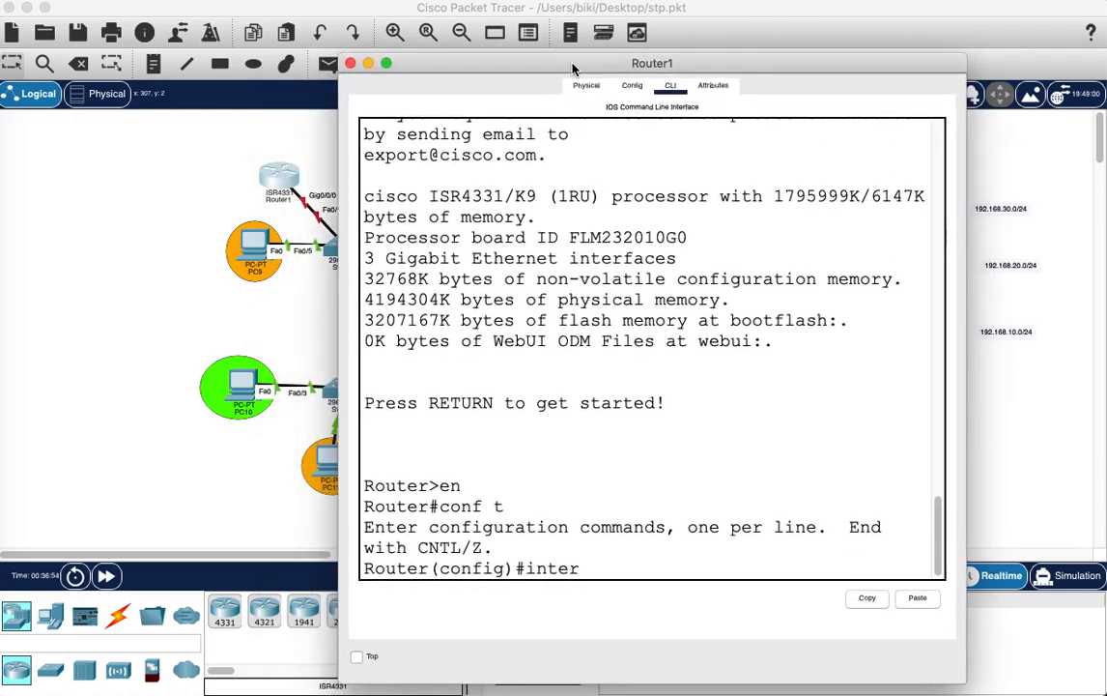
text(fa0/1)
drag(653, 62, 681, 48)
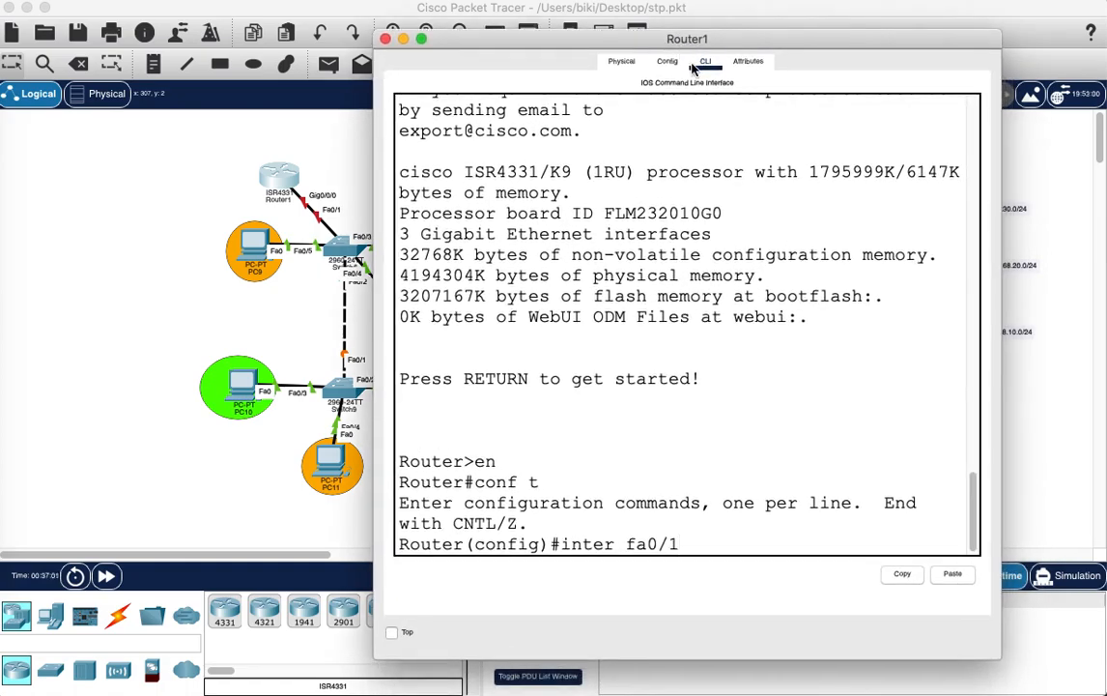
key(BackSpace)
key(BackSpace)
key(BackSpace)
key(BackSpace)
key(BackSpace)
text(g0/0/0)
key(Return)
text(no s)
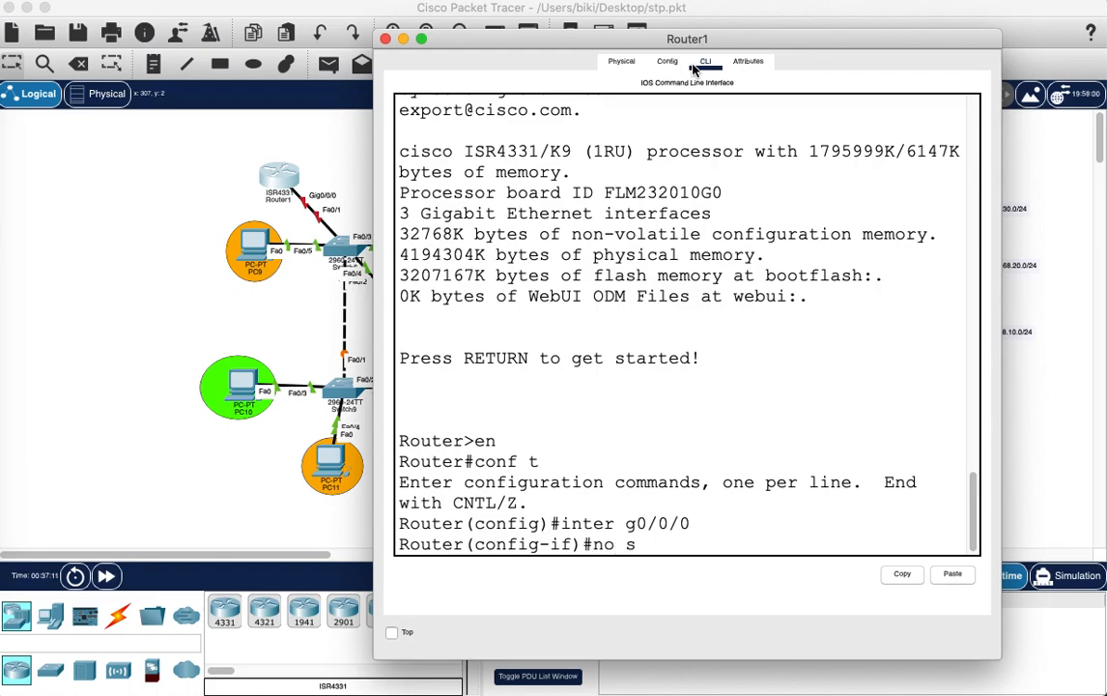
text(hutdown)
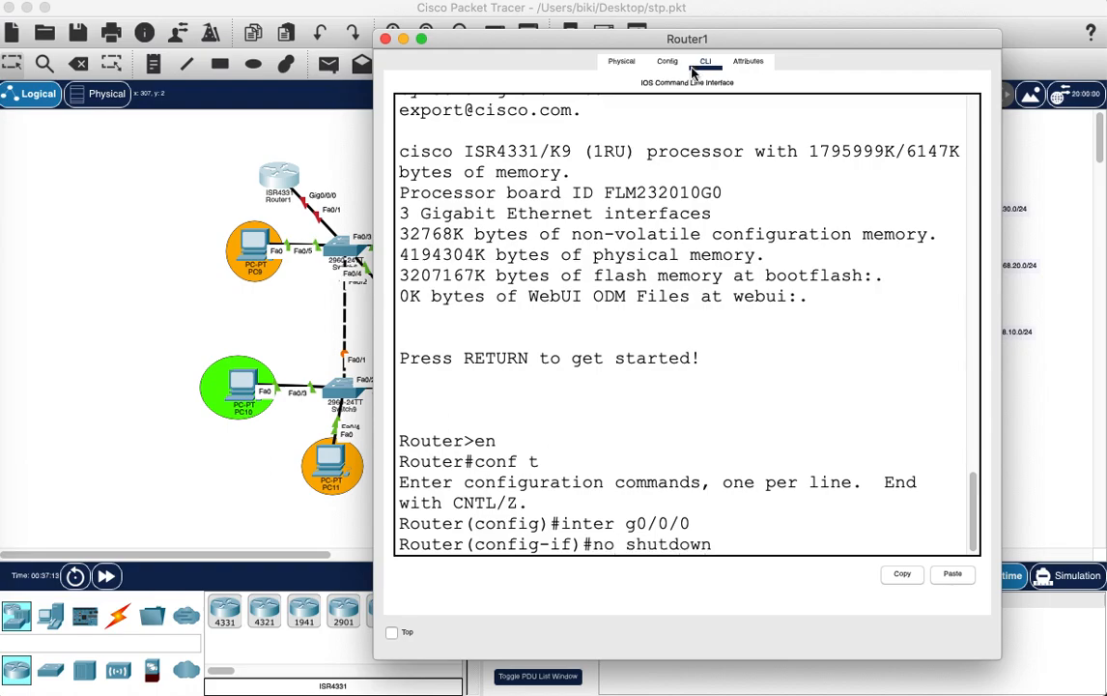
key(Return)
key(Return)
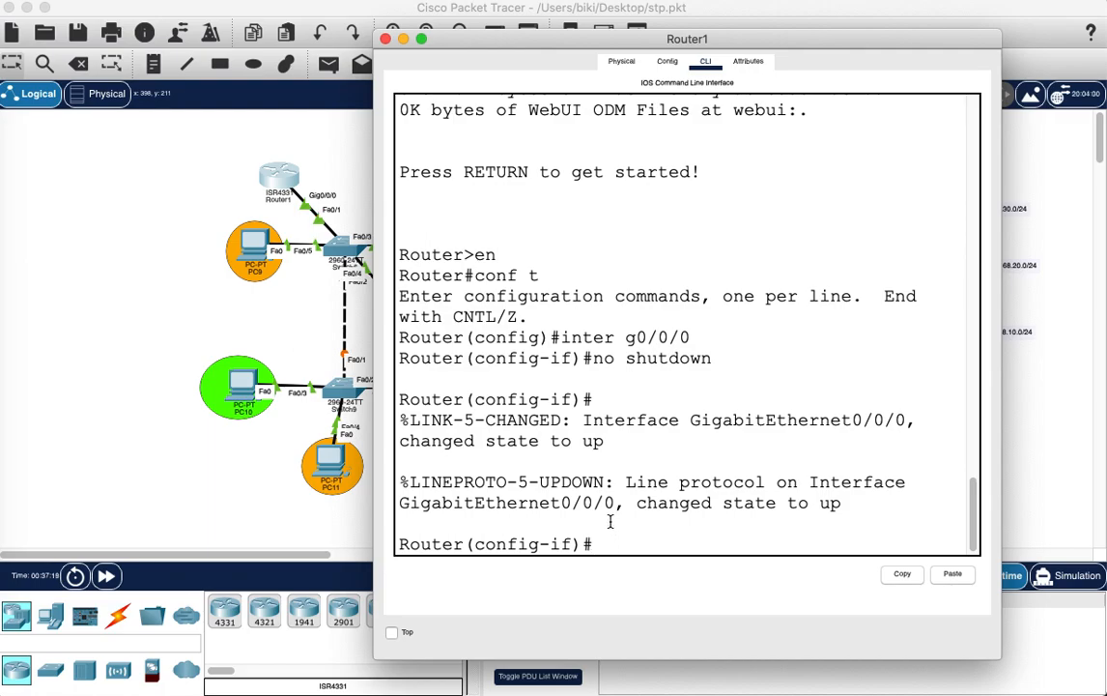
Create subinterface g0/0/0.10 on Router1 for VLAN 10.
text(interface g0/0)
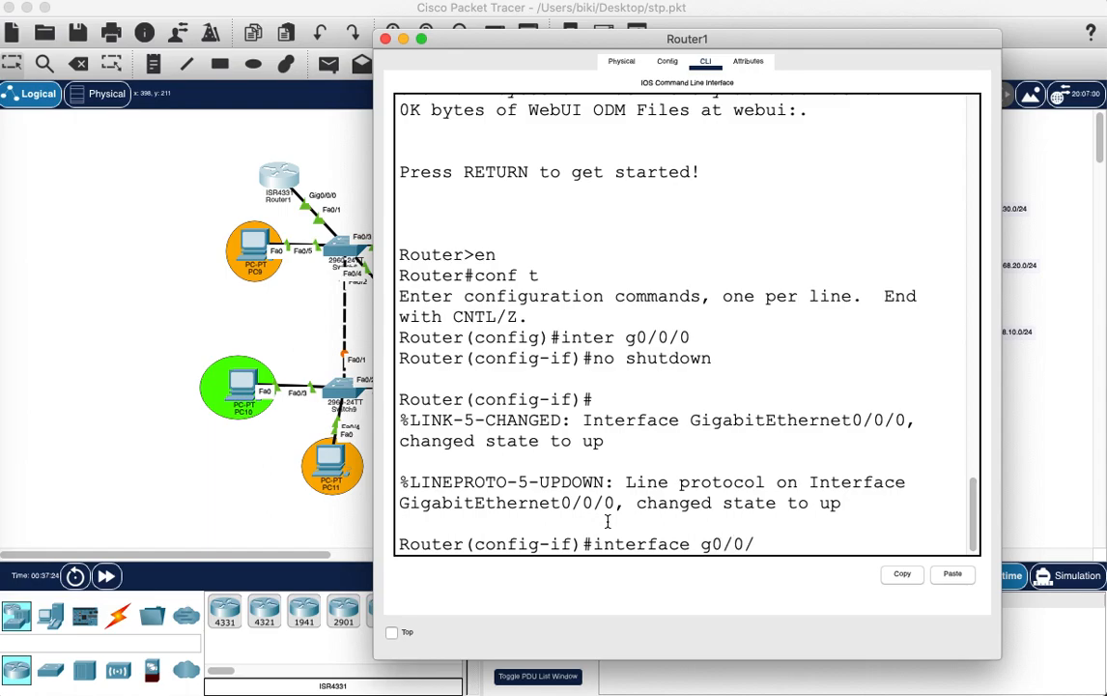
text(/0/10)
key(BackSpace)
key(BackSpace)
key(BackSpace)
text(.10)
key(Return)
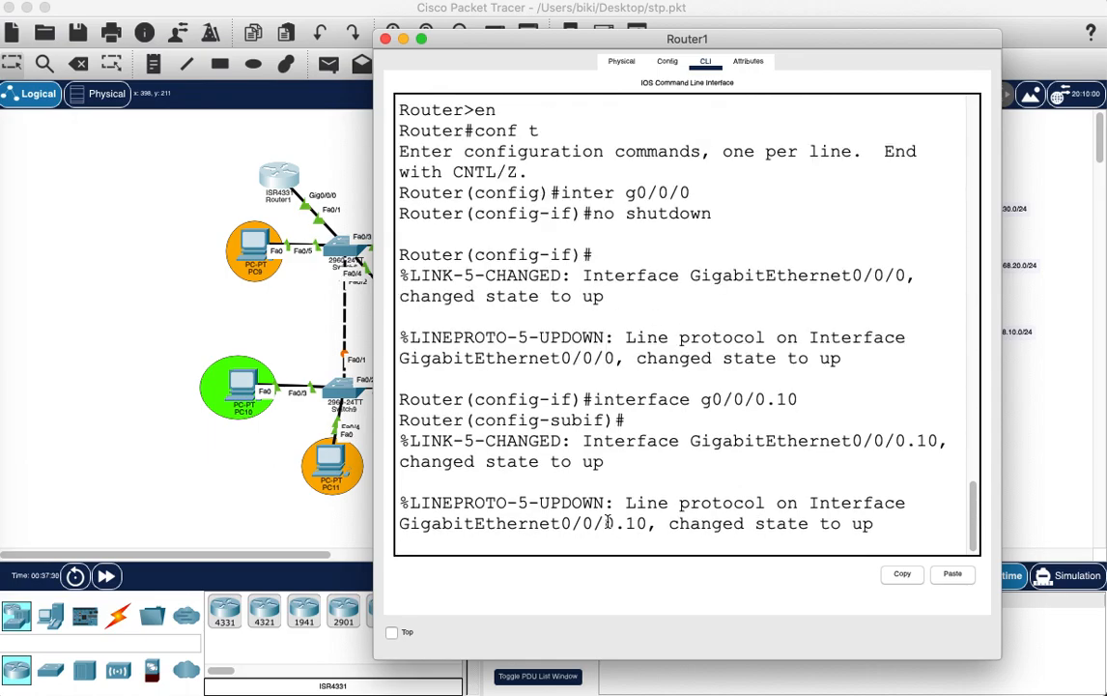
key(Return)
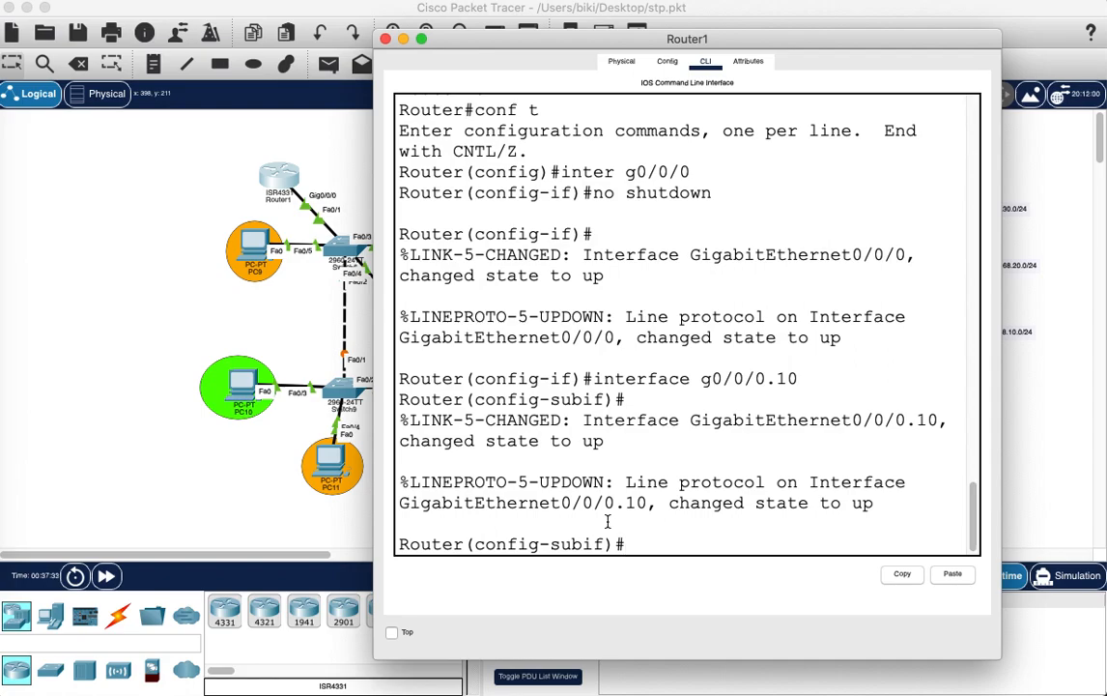
Set the encapsulation of subinterface g0/0/0.10 to dot1Q with VLAN 10.
text(encaps)
key(Tab)
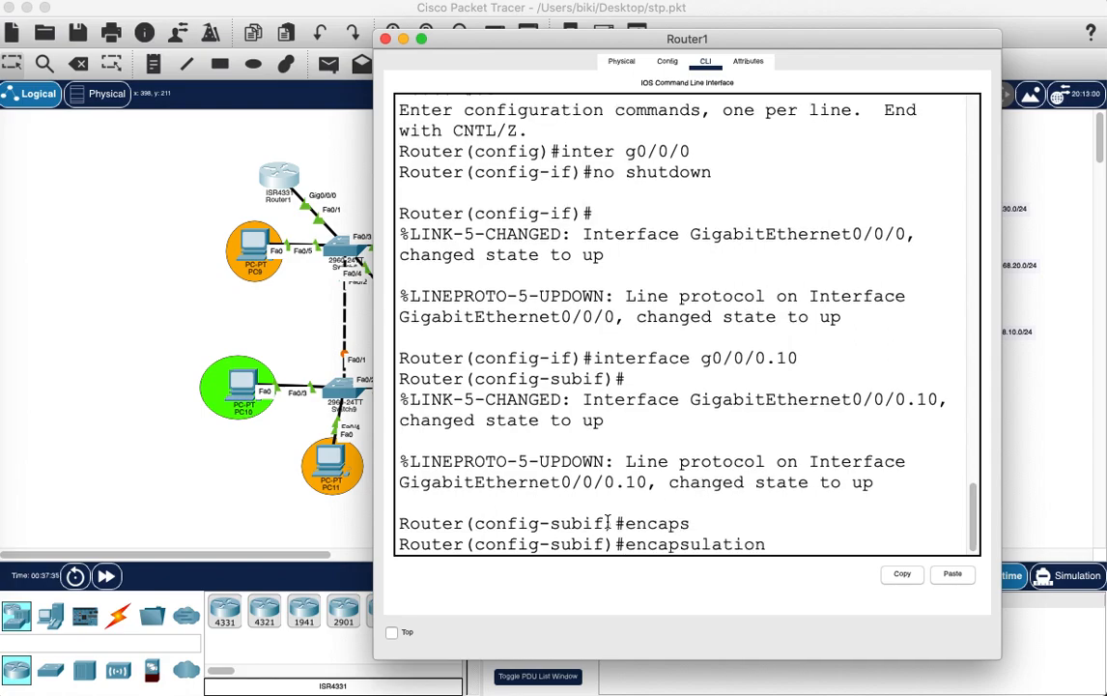
text(d)
key(Tab)
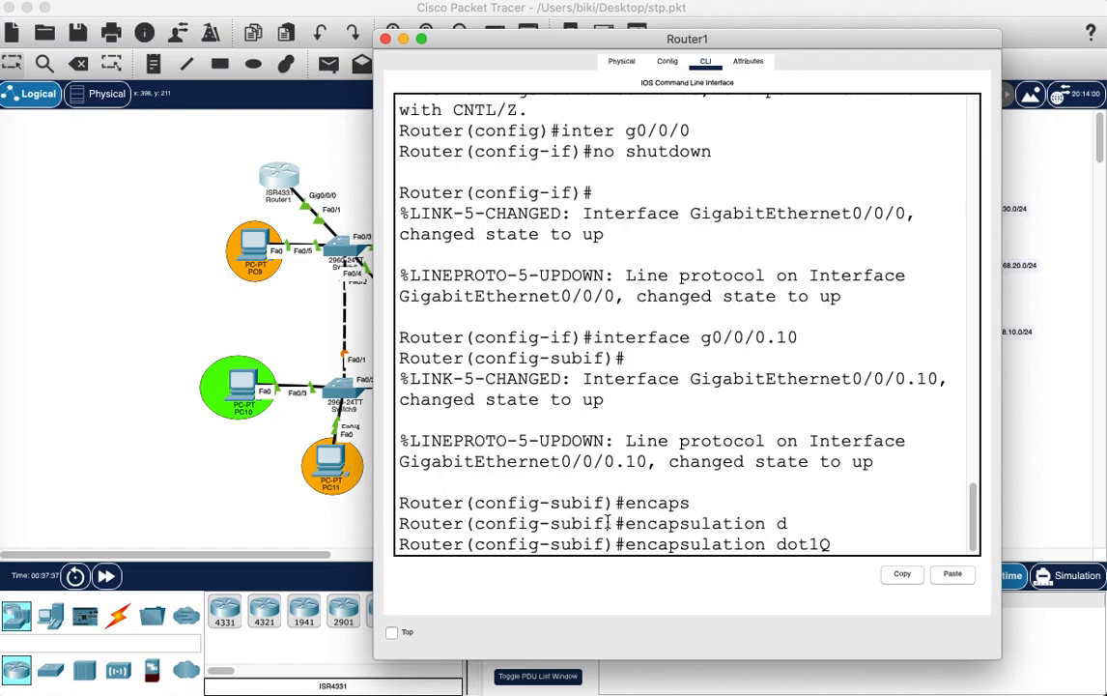
text(10)
key(Return)
Assign IP address 192.168.10.1 with mask 255.255.255.0 to subinterface g0/0/0.10 on Router1.
text(ip )
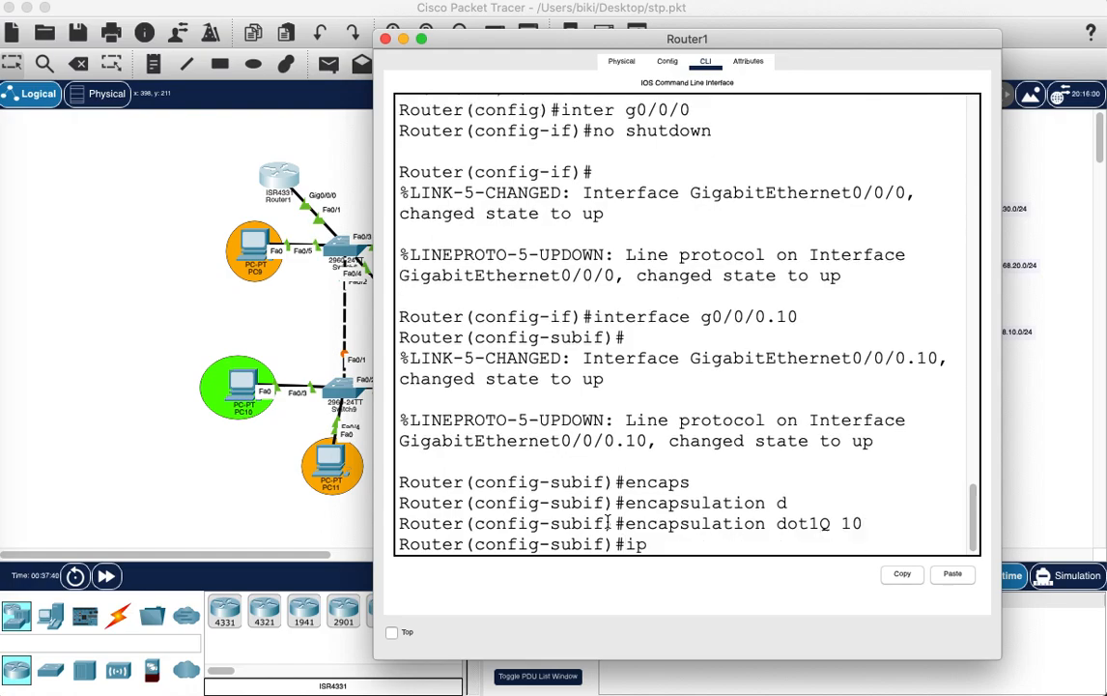
text(address)
key(BackSpace)
key(BackSpace)
key(BackSpace)
key(BackSpace)
key(BackSpace)
key(BackSpace)
key(BackSpace)
key(BackSpace)
key(BackSpace)
key(BackSpace)
text(p)
key(Tab)
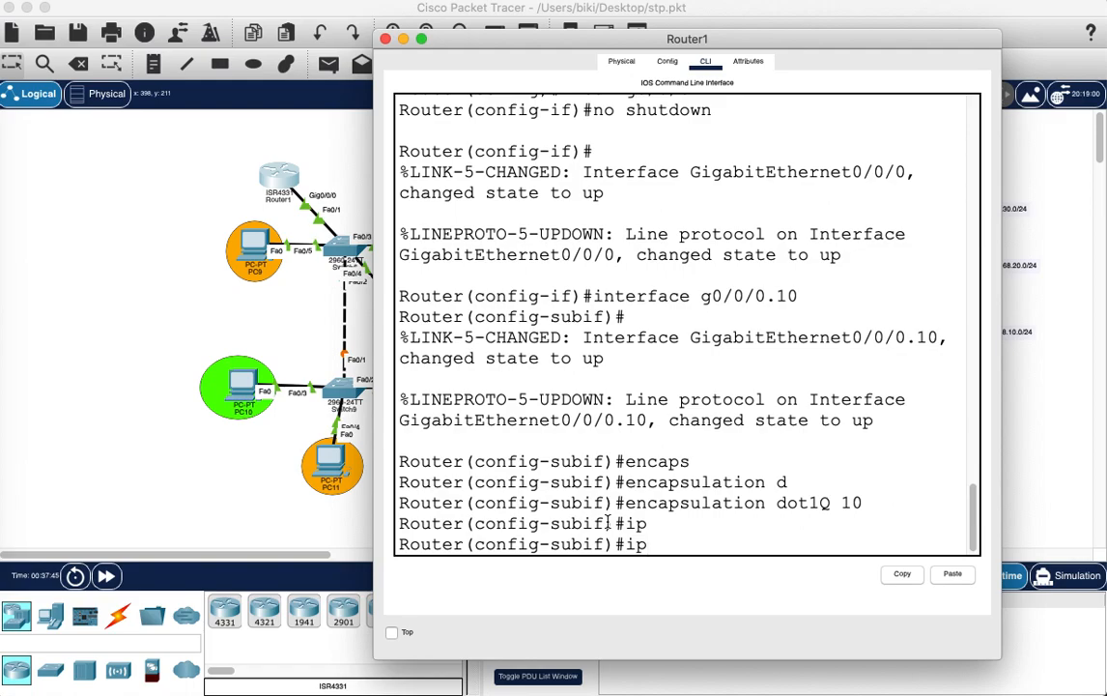
text(address)
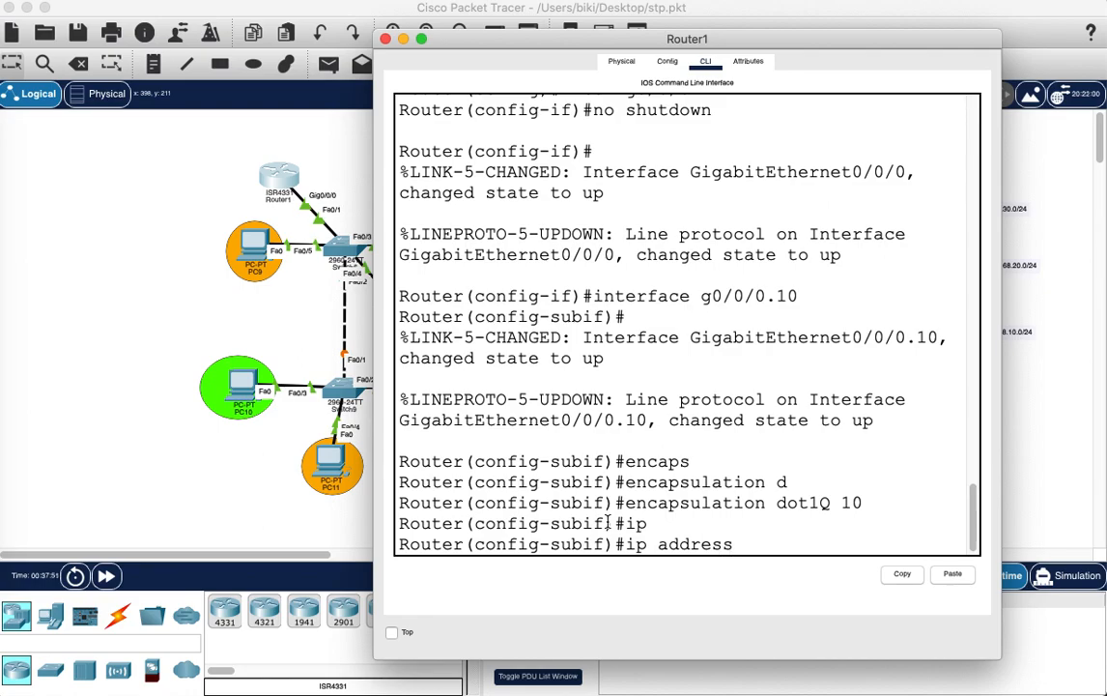
text( 192)
drag(682, 45, 534, 35)
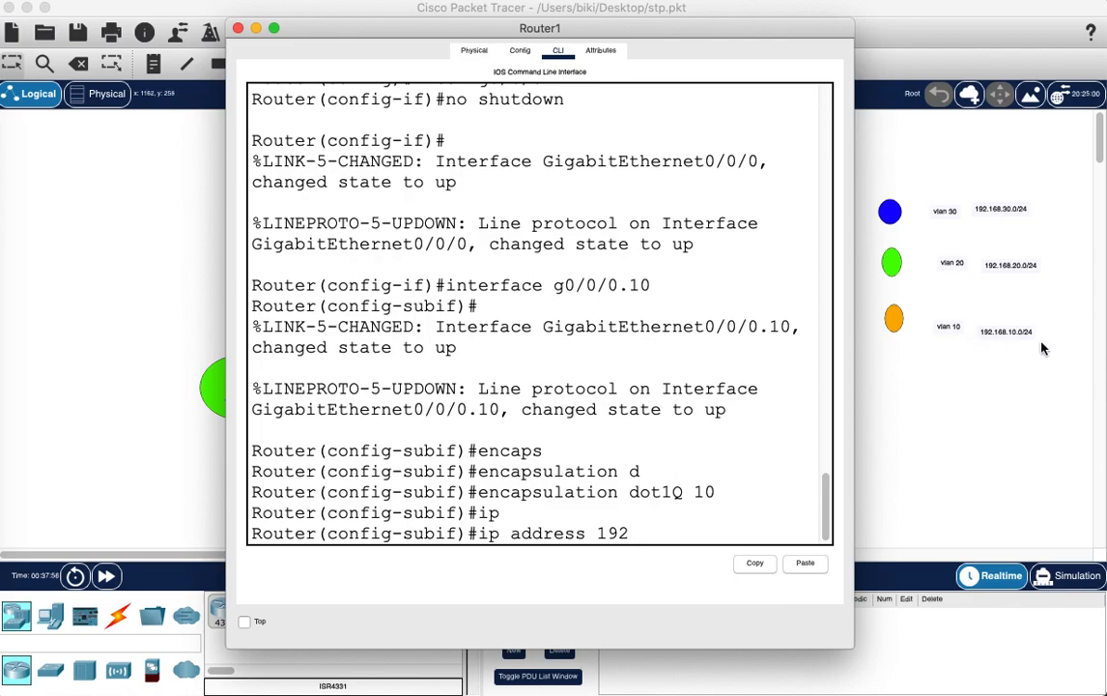
text(.168.10.1 255.255)
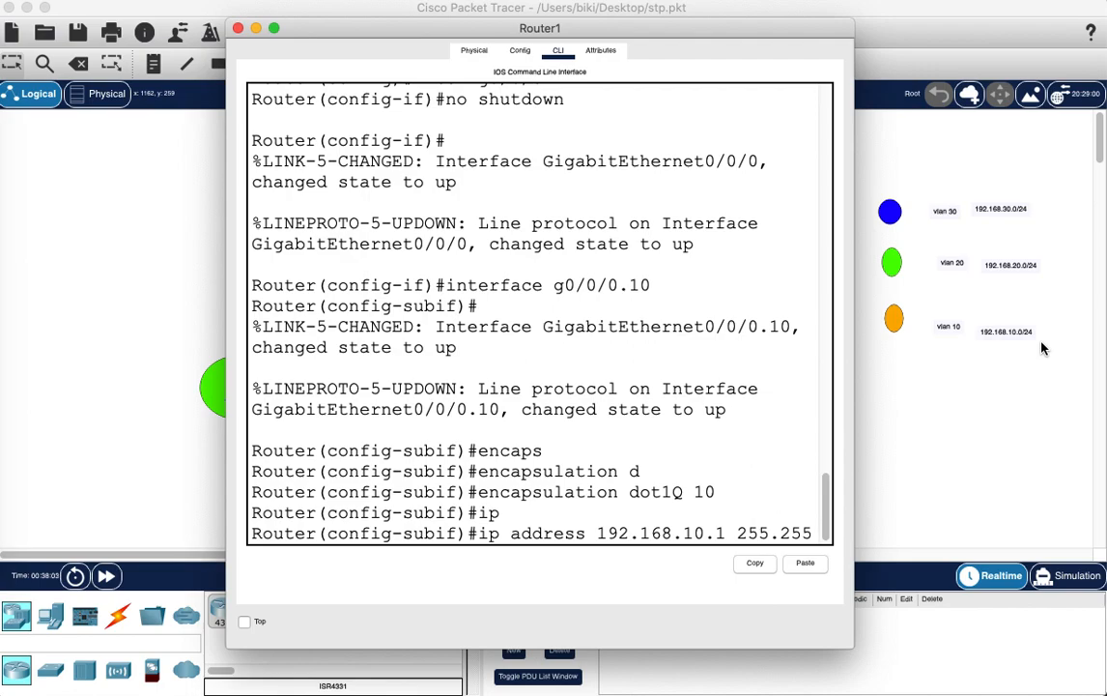
text(.255.255)
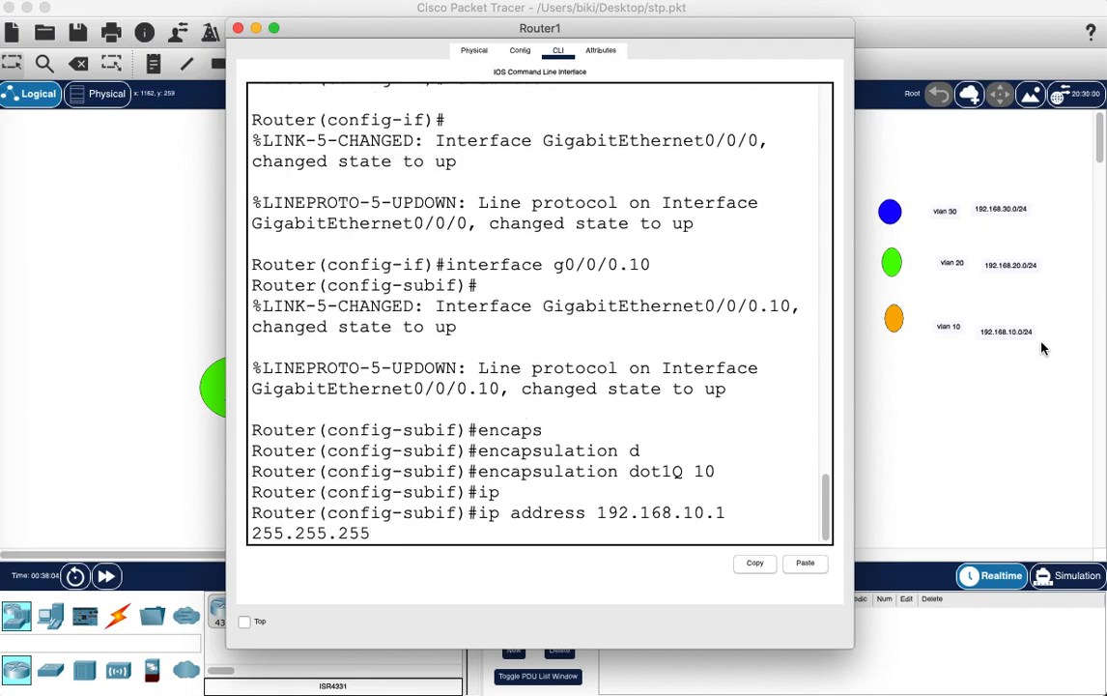
text(0)
key(Return)
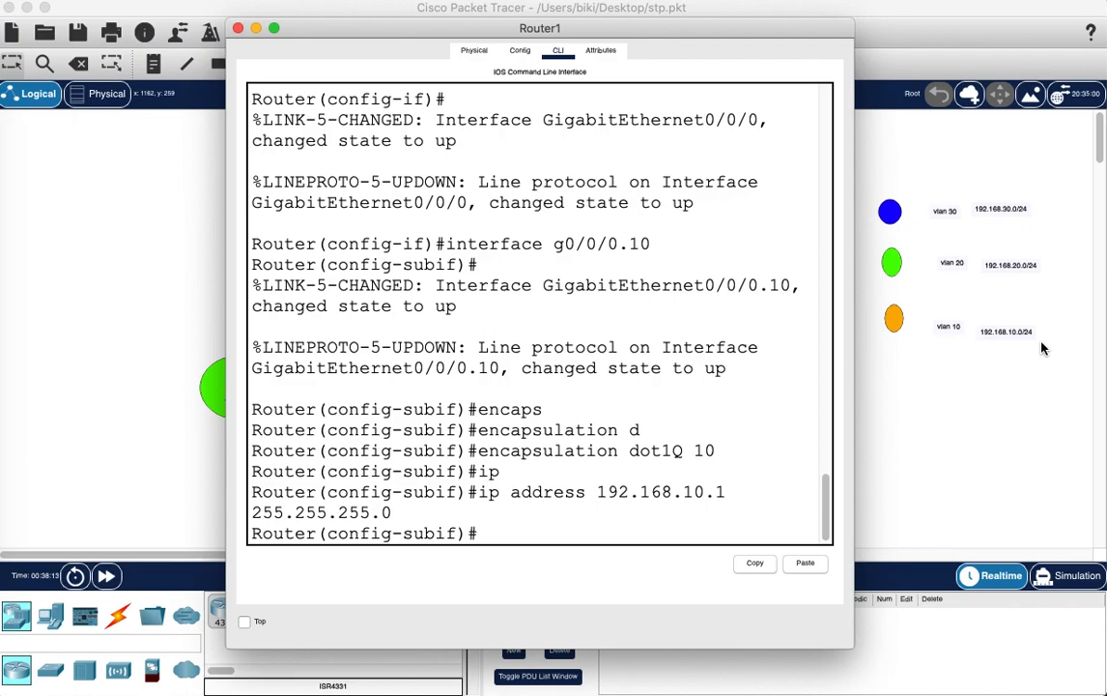
Create subinterface g0/0/0.20 on Router1 for VLAN 20.
key(Up)
key(Up)
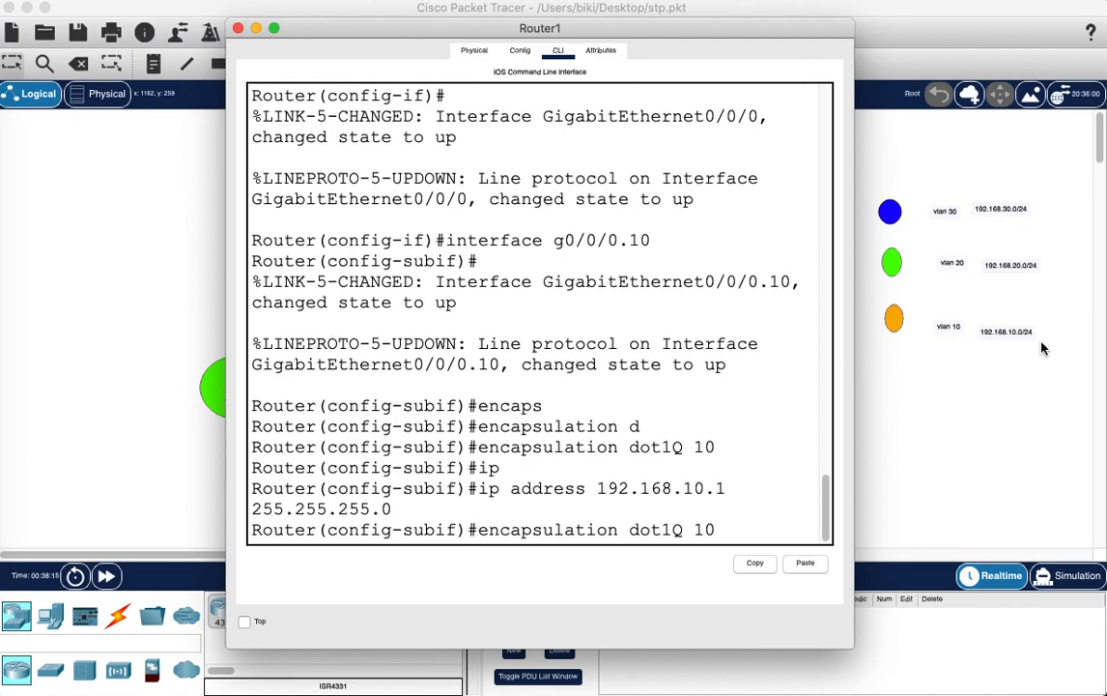
key(Up)
key(BackSpace)
key(BackSpace)
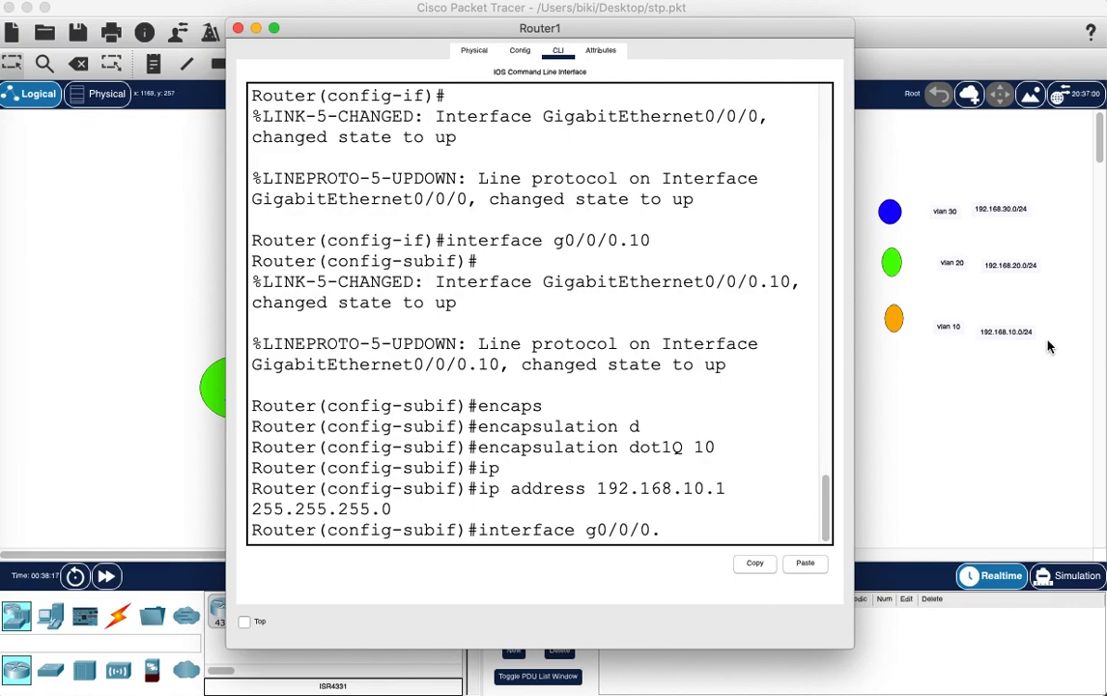
text(20)
key(Return)
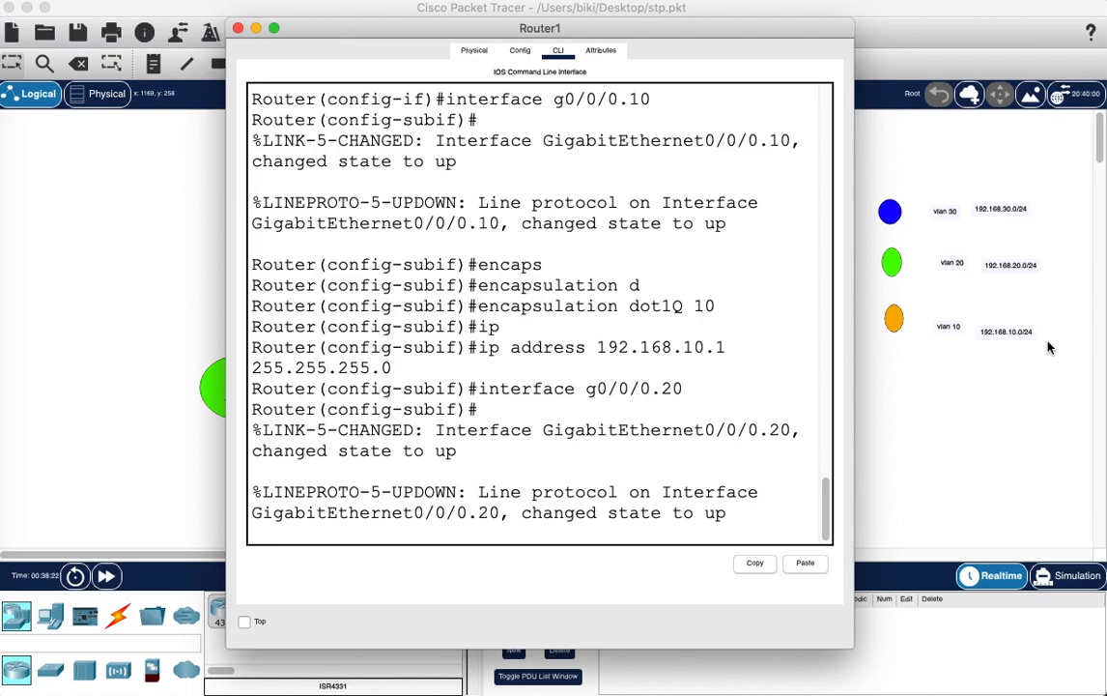
Set the encapsulation of subinterface g0/0/0.20 to dot1Q with VLAN 20.
key(Return)
key(Up)
key(Up)
key(Up)
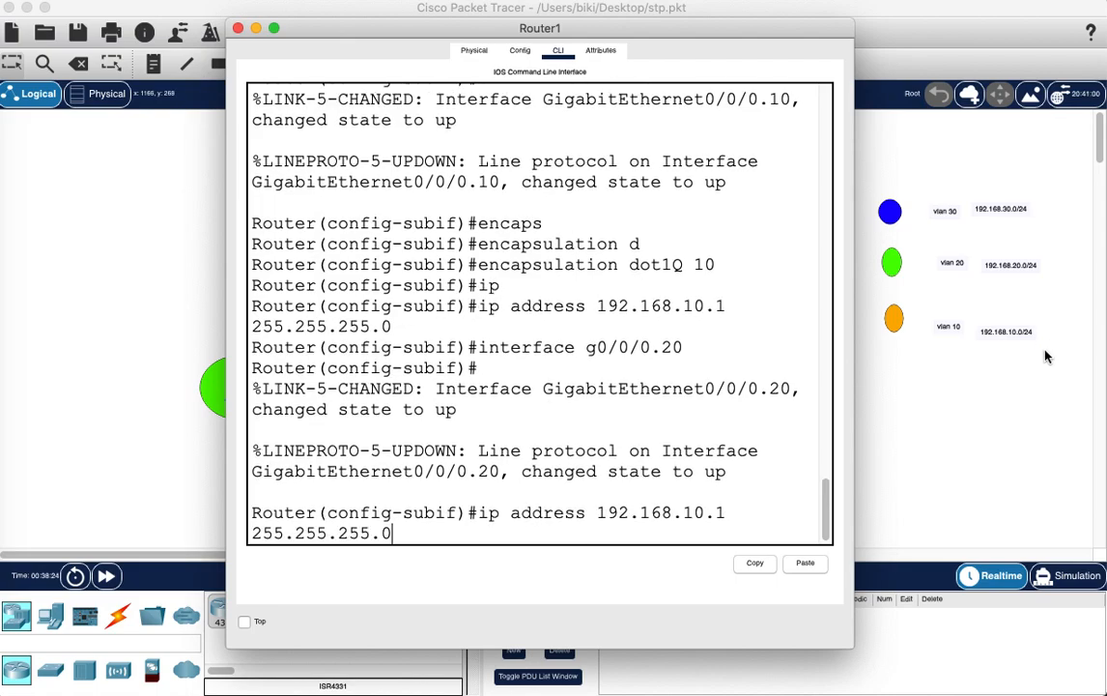
key(BackSpace)
key(BackSpace)
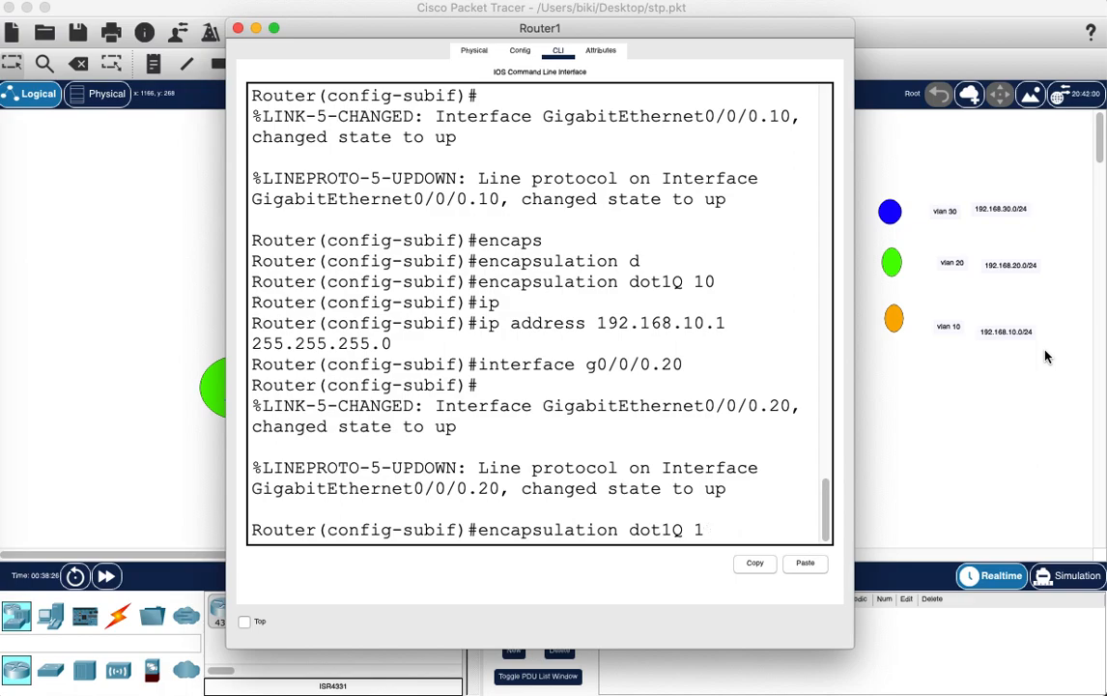
text(20)
key(Return)
Assign IP address 192.168.20.1 with mask 255.255.255.0 to subinterface g0/0/0.20.
key(Up)
key(Up)
key(Up)
key(Up)
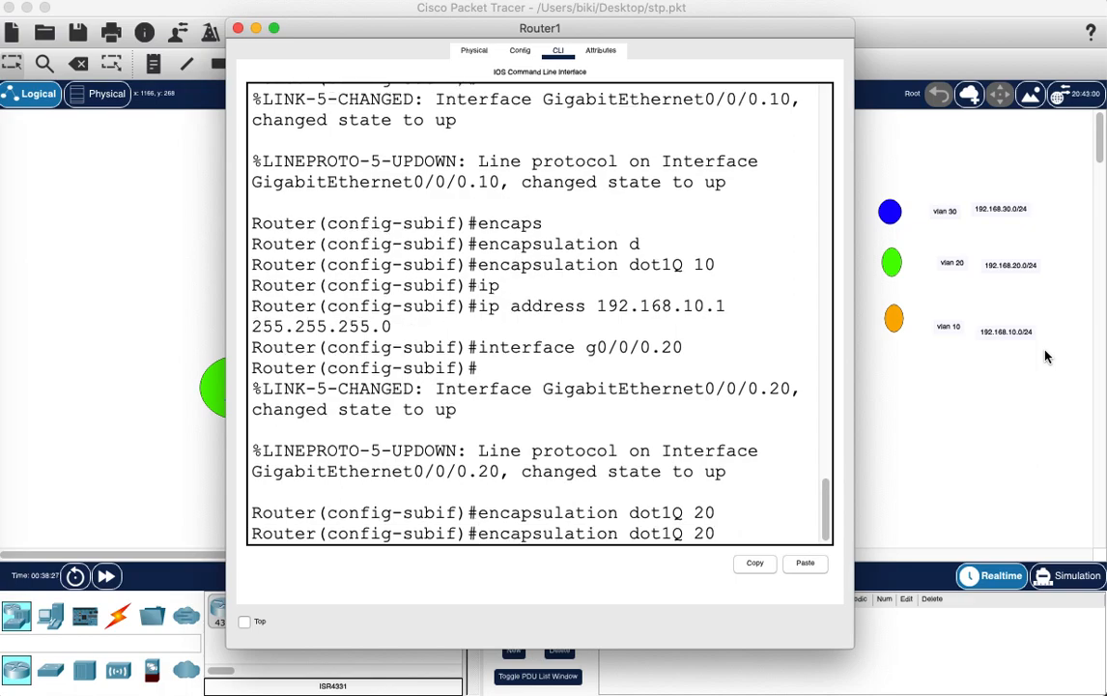
key(Down)
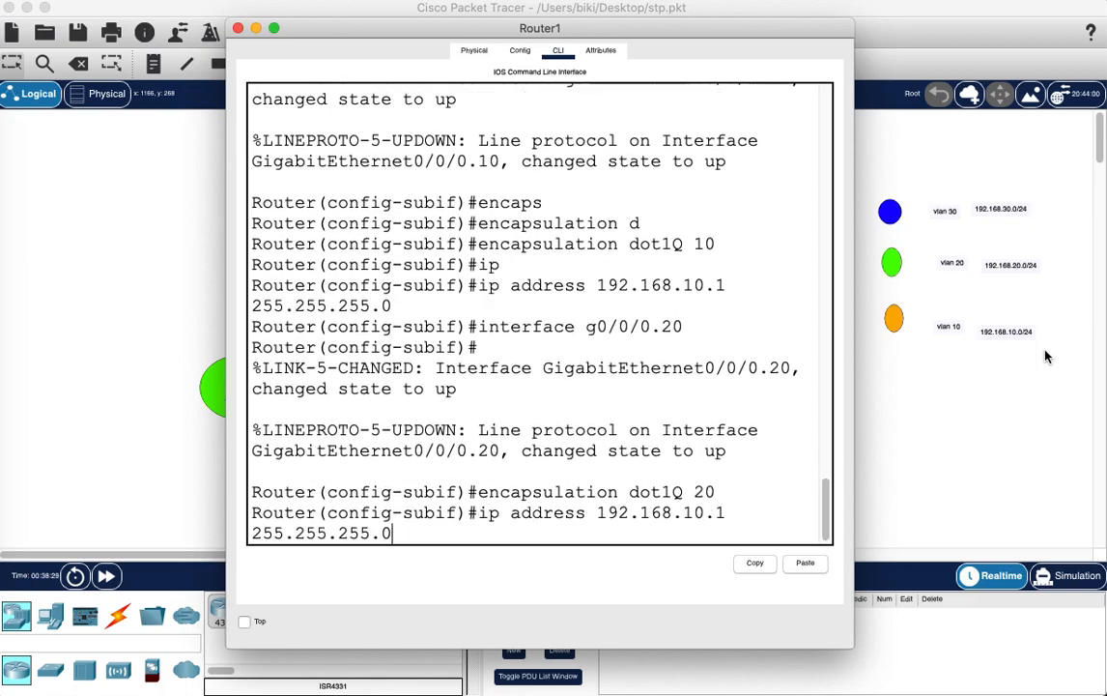
key(Left)
key(Left)
key(Left)
key(Left)
key(Left)
key(Left)
key(Left)
key(Left)
key(Left)
key(Left)
key(Left)
key(Left)
key(Left)
key(Left)
key(Left)
key(Left)
key(Left)
key(BackSpace)
text(2)
key(Return)
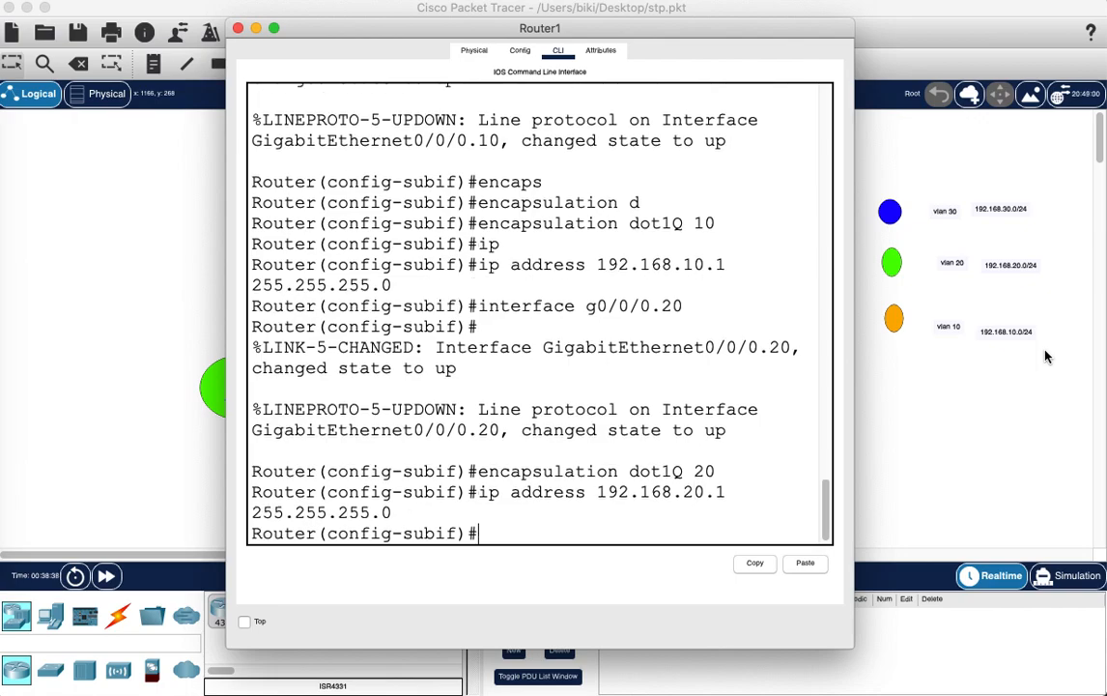
Create subinterface g0/0/0.30 on Router1 for VLAN 30.
key(Up)
key(Up)
key(Up)
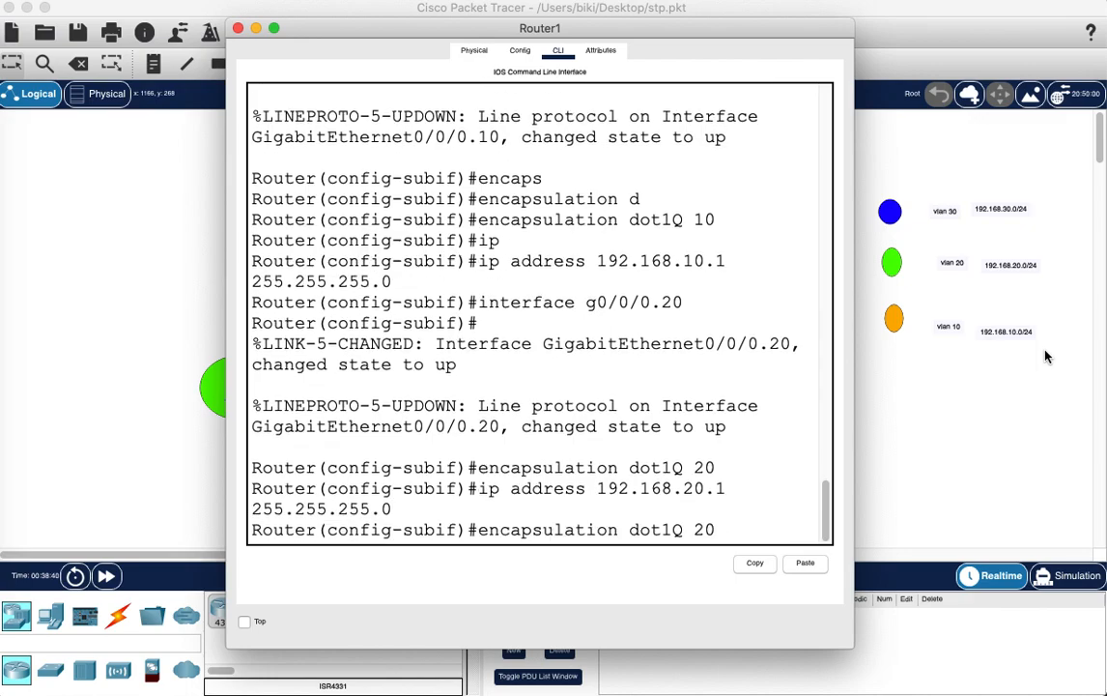
key(BackSpace)
key(BackSpace)
text(30)
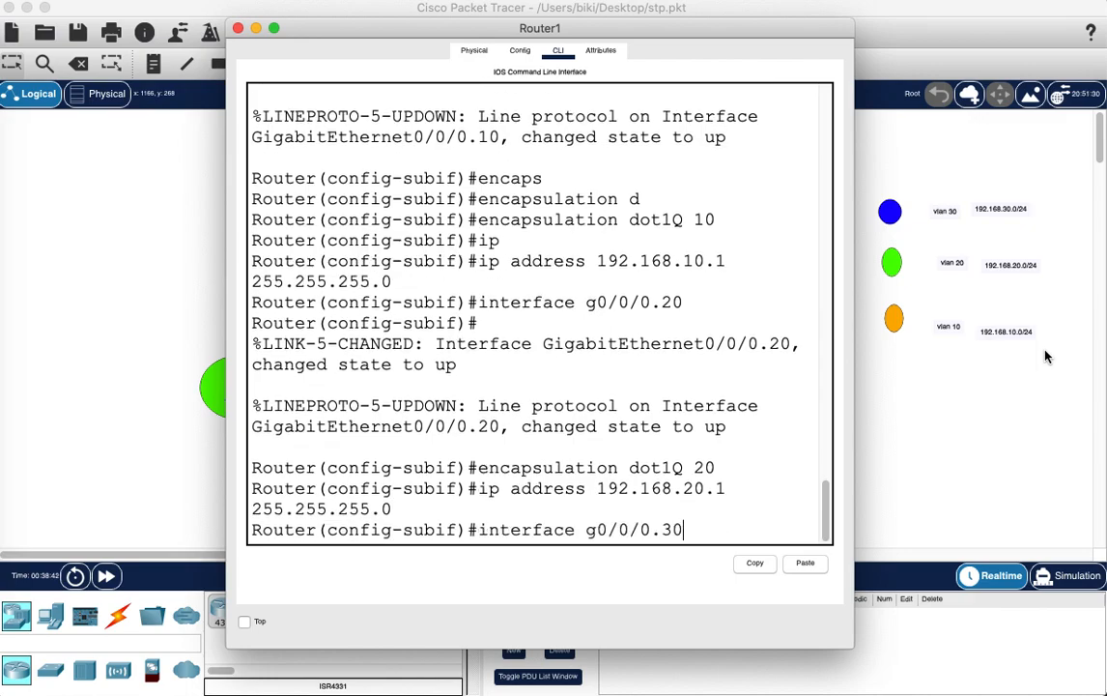
key(Return)
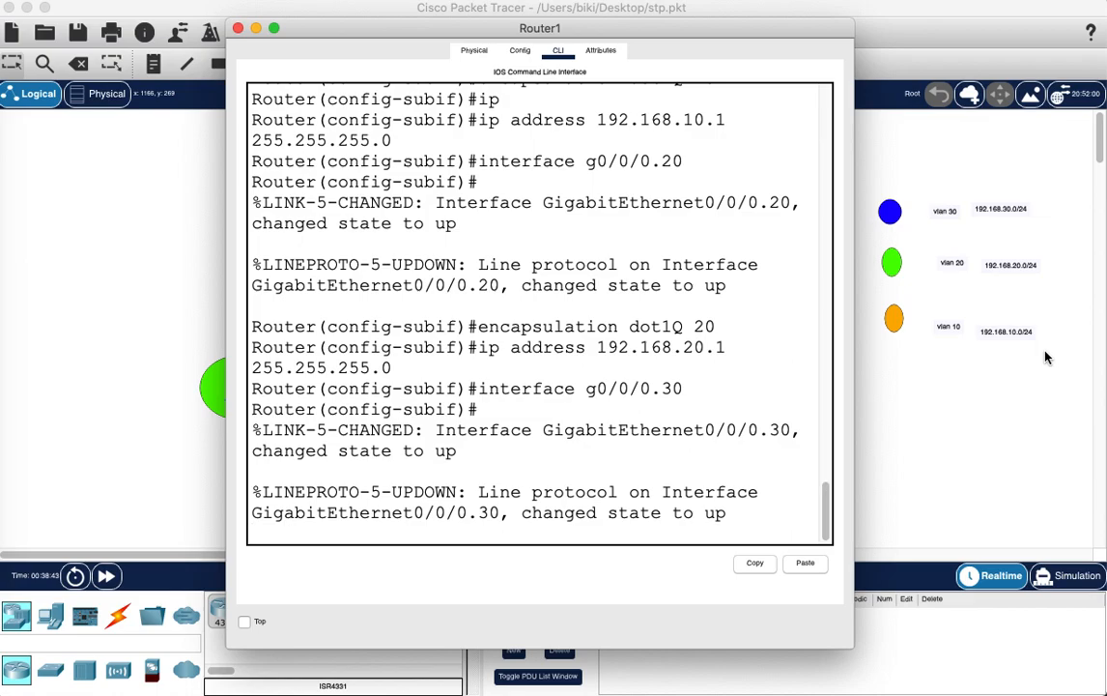
Set the encapsulation of subinterface g0/0/0.30 to dot1Q with VLAN 30.
key(Up)
key(Up)
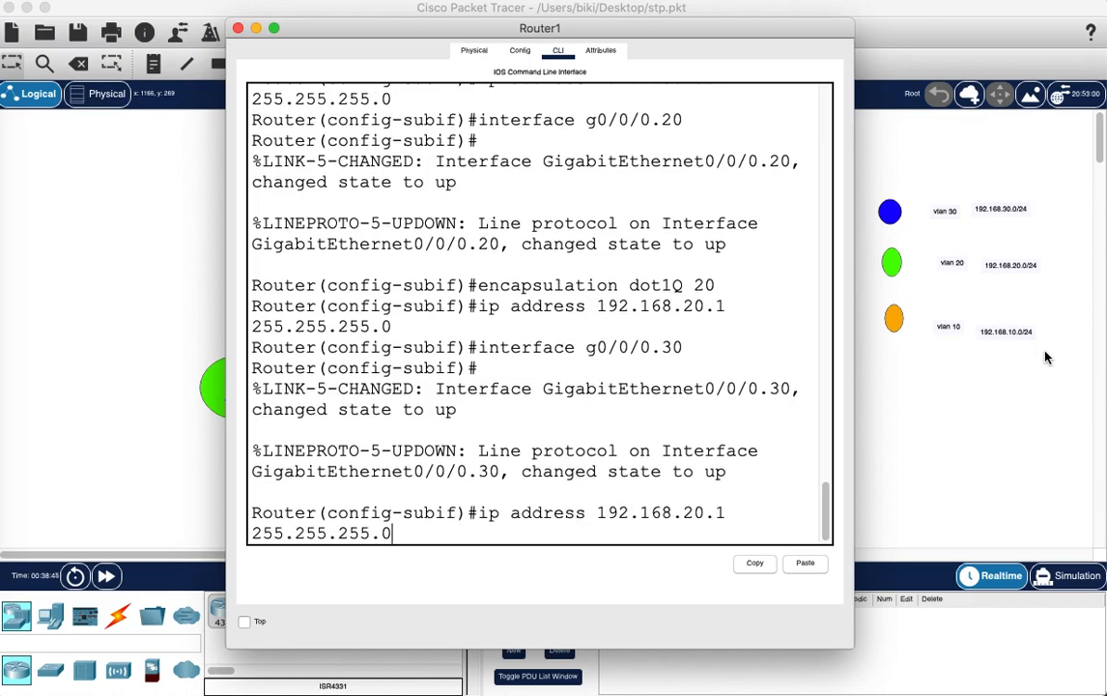
key(Down)
key(Up)
key(Up)
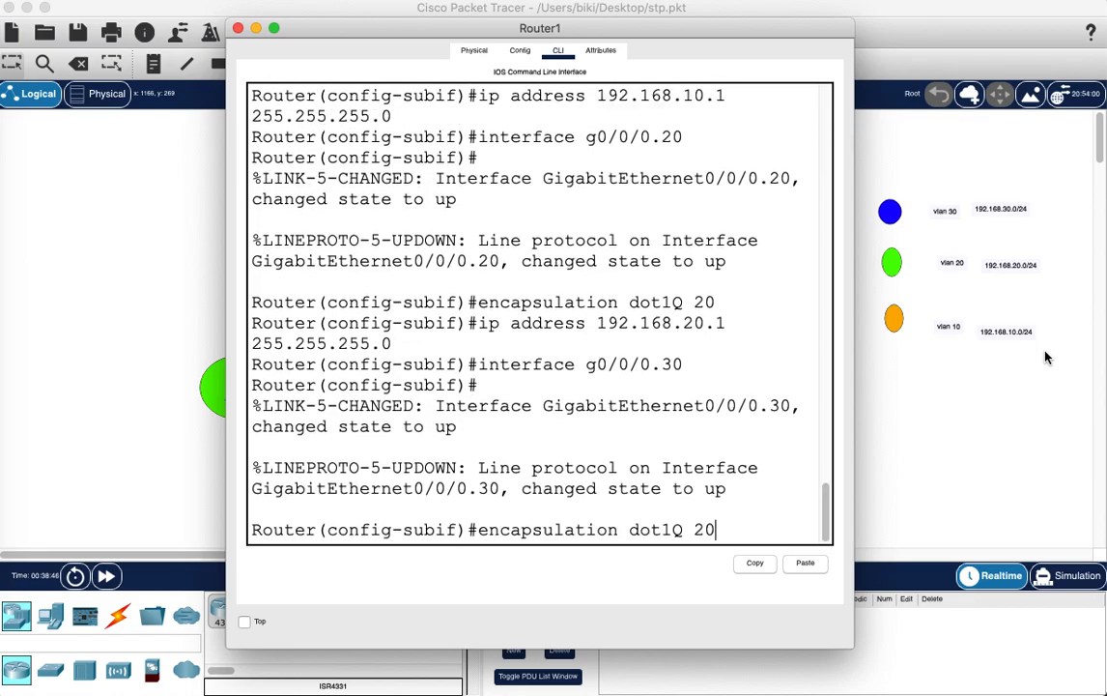
key(BackSpace)
key(BackSpace)
text(20)
key(BackSpace)
key(BackSpace)
text(30)
key(Return)
Assign IP address 192.168.30.1 with mask 255.255.255.0 to subinterface g0/0/0.30.
key(Up)
key(Up)
key(Up)
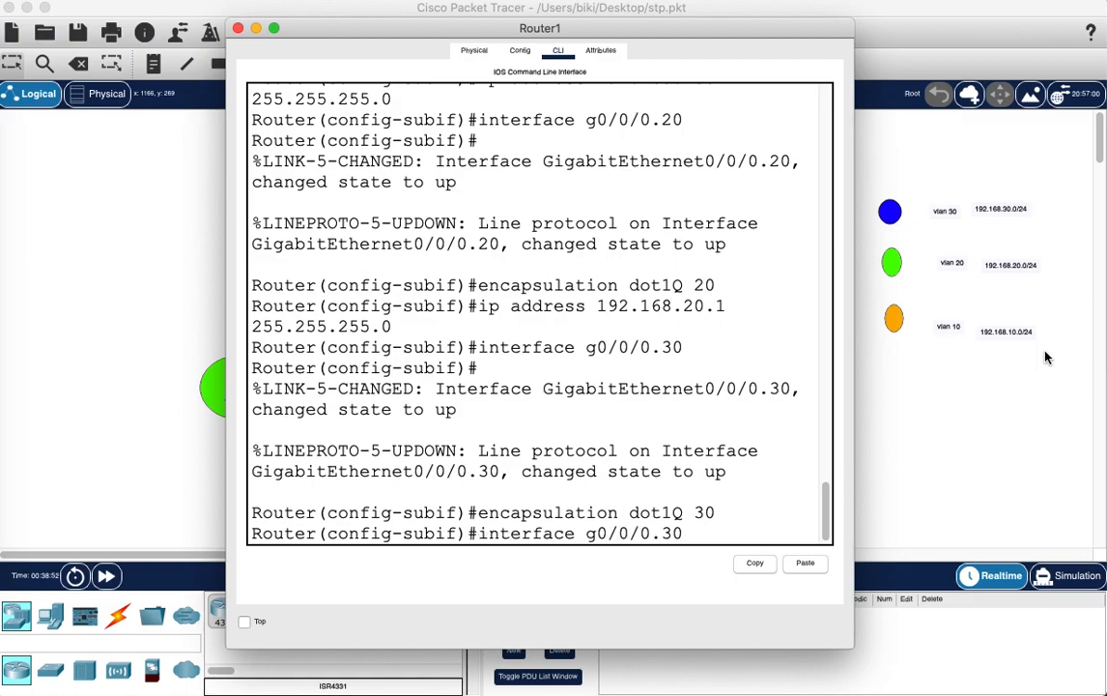
key(Down)
key(Up)
key(Up)
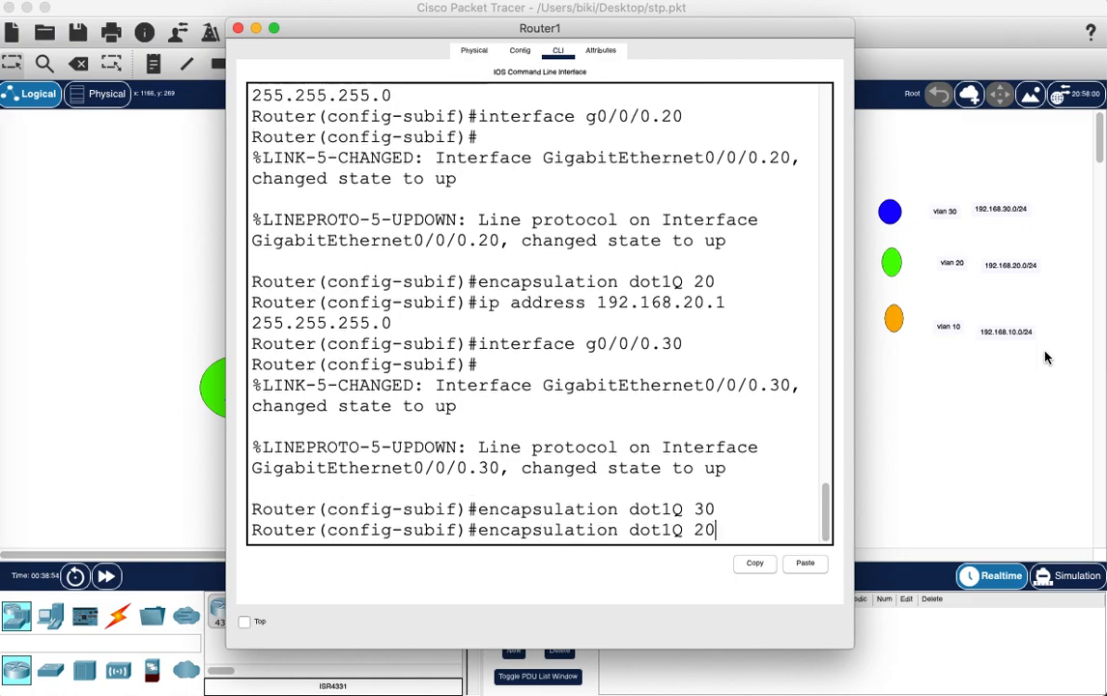
key(Down)
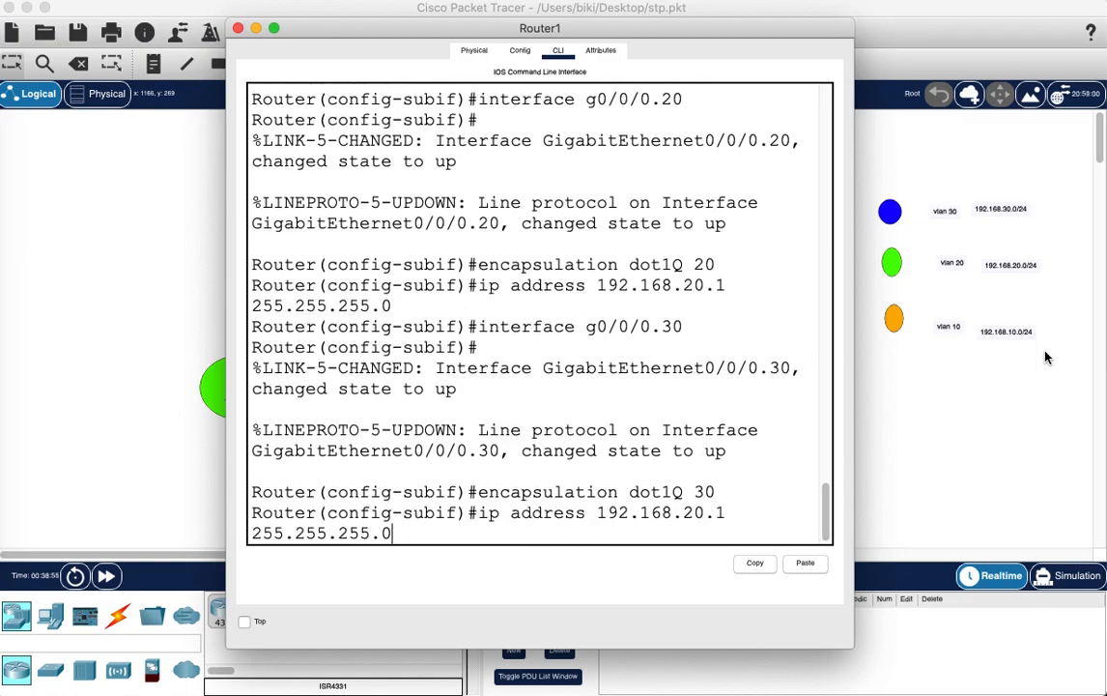
key(Left)
key(Left)
key(Left)
key(Left)
key(Left)
key(Left)
key(Left)
key(Left)
key(Left)
key(Left)
key(Left)
key(Left)
key(Left)
key(Left)
key(Left)
key(Left)
key(Left)
key(Left)
key(Right)
key(BackSpace)
text(30)
key(Delete)
key(Return)
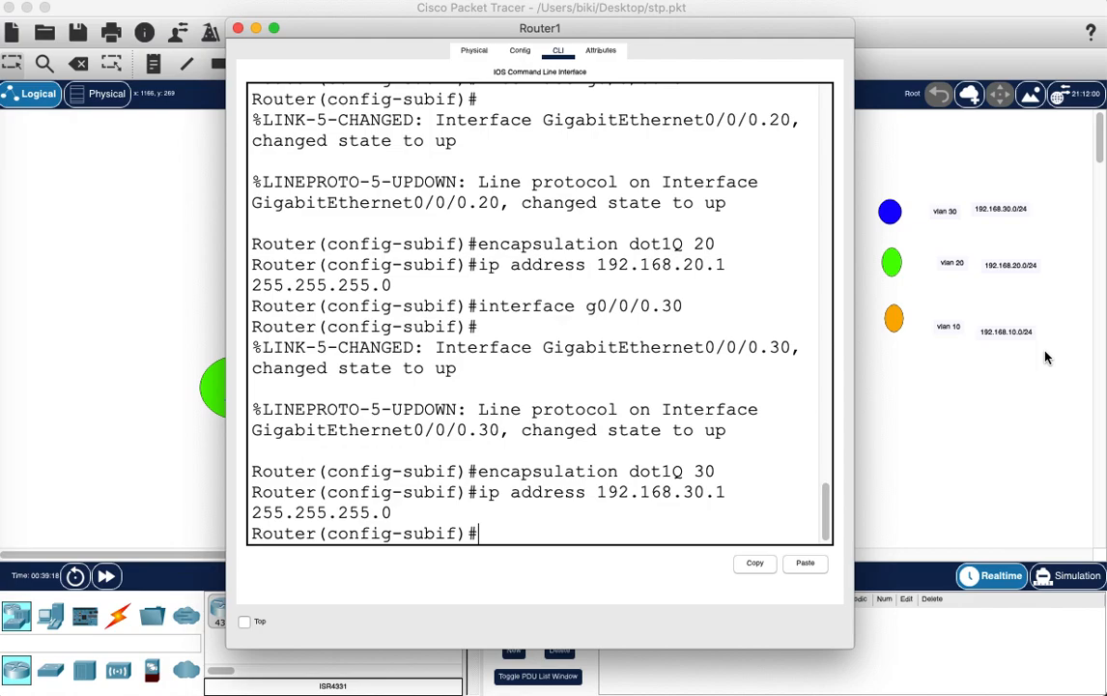
Return to global configuration mode on Router1 and create a DHCP pool named vlan10.
text(exiy)
key(BackSpace)
text(t)
key(Return)
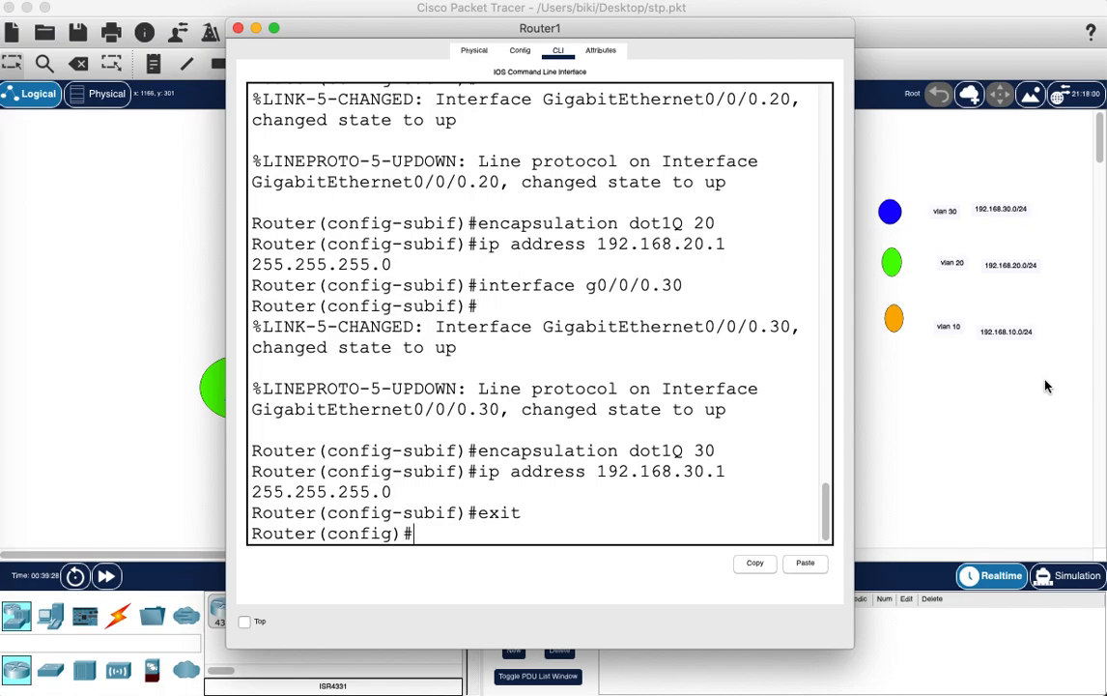
text(ip)
text(dhcp)
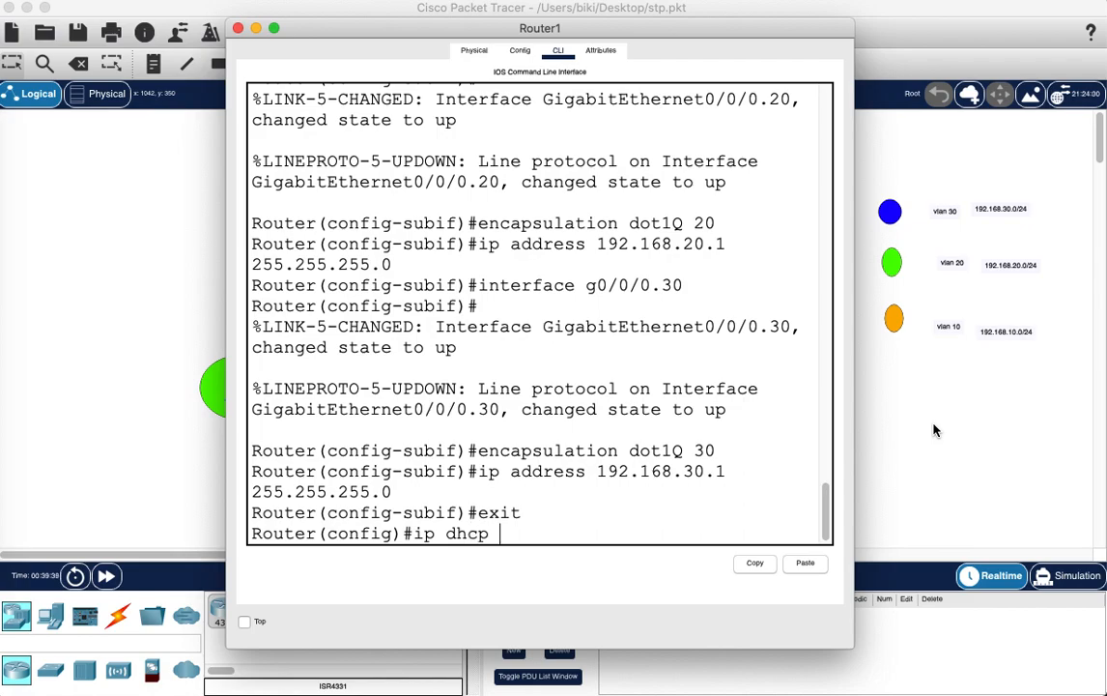
text( p)
key(Tab)
text(v)
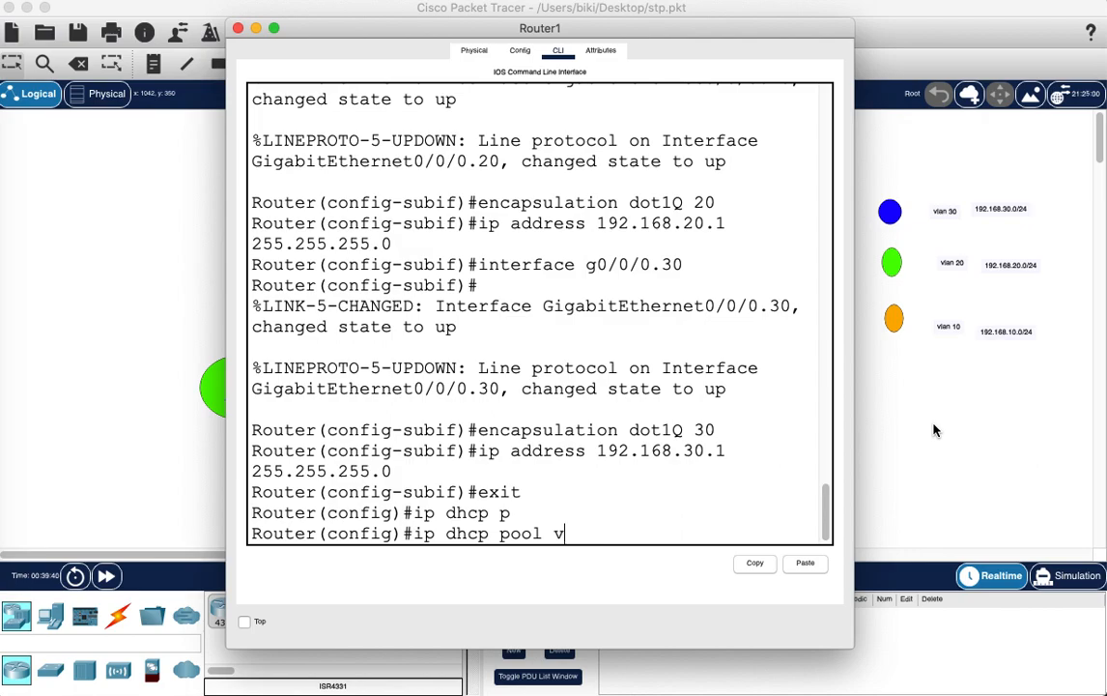
text(lan10)
key(Return)
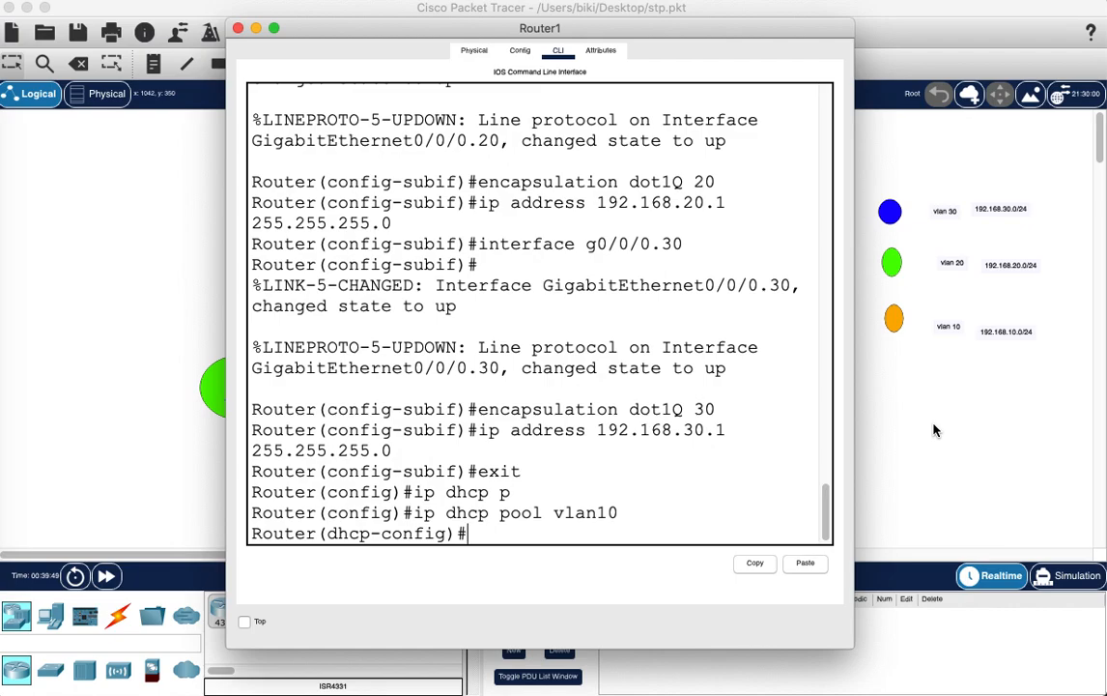
Define the network of DHCP pool vlan10 as 192.168.10.0 with mask 255.255.255.0.
text(network 192)
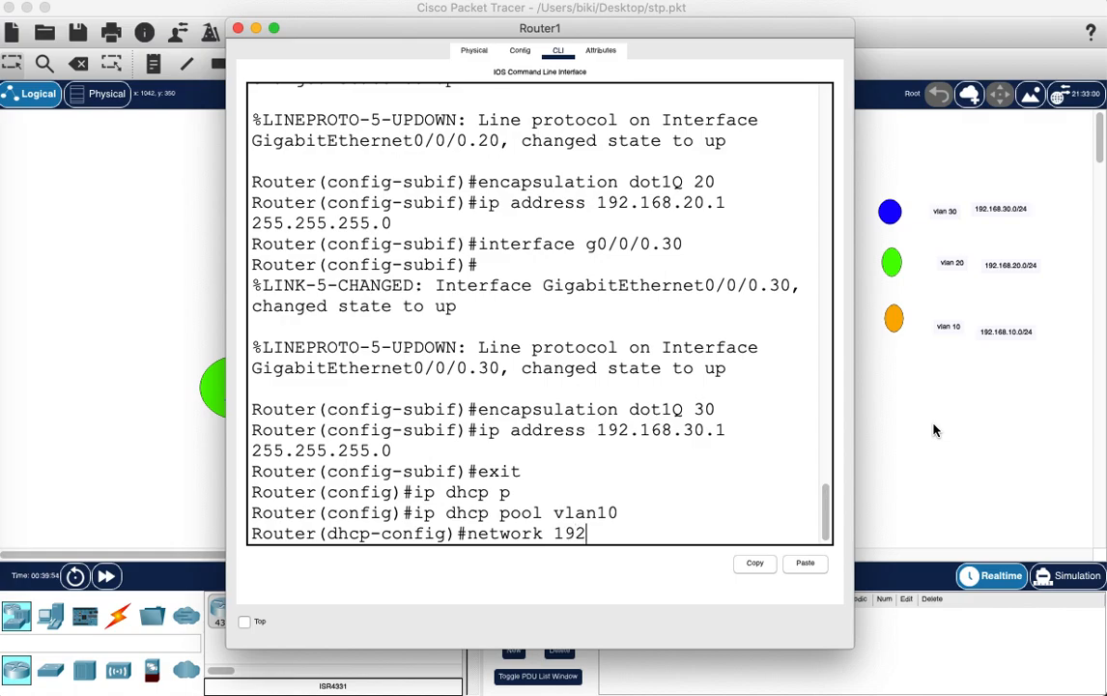
text(.168.10.0 255.2)
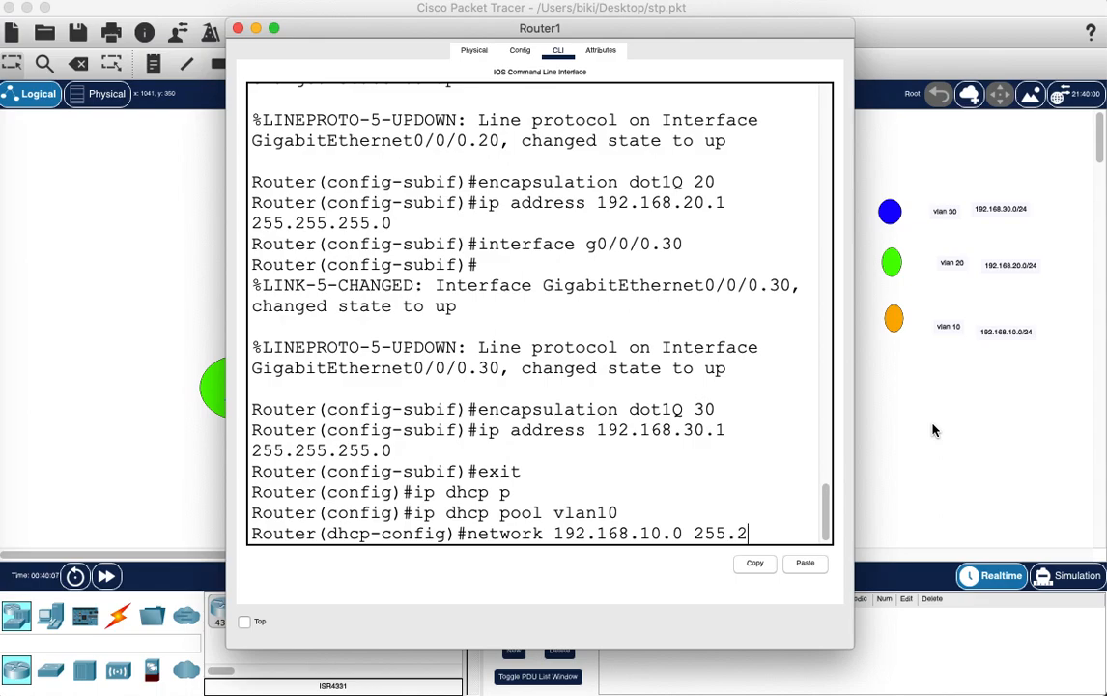
text(55.255.0)
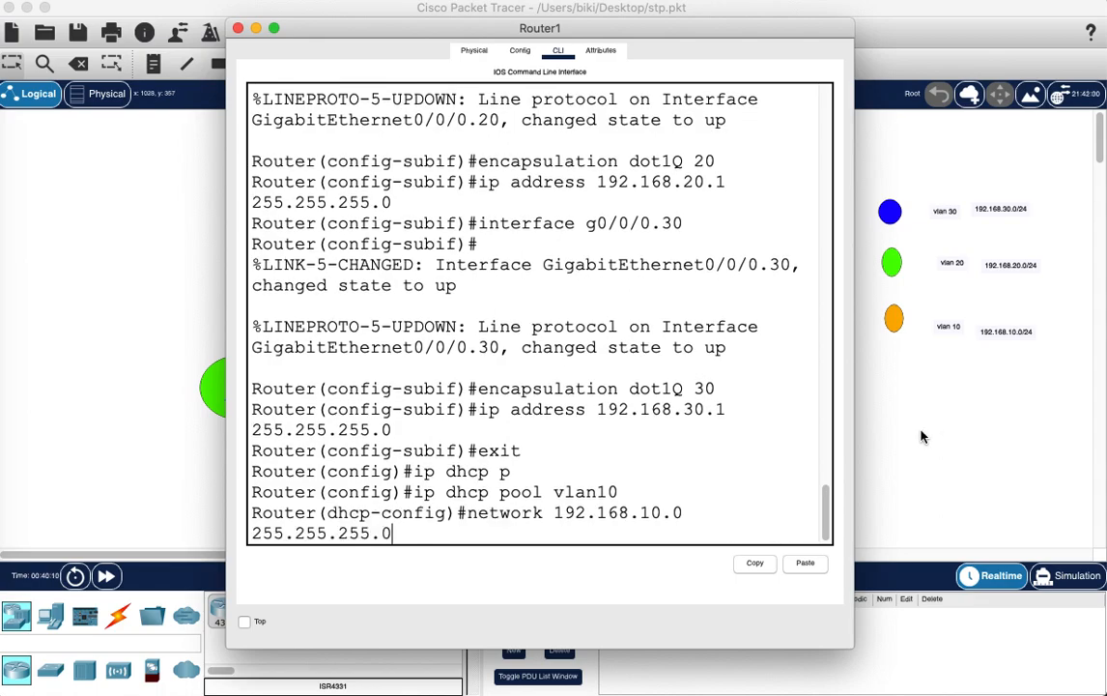
key(Return)
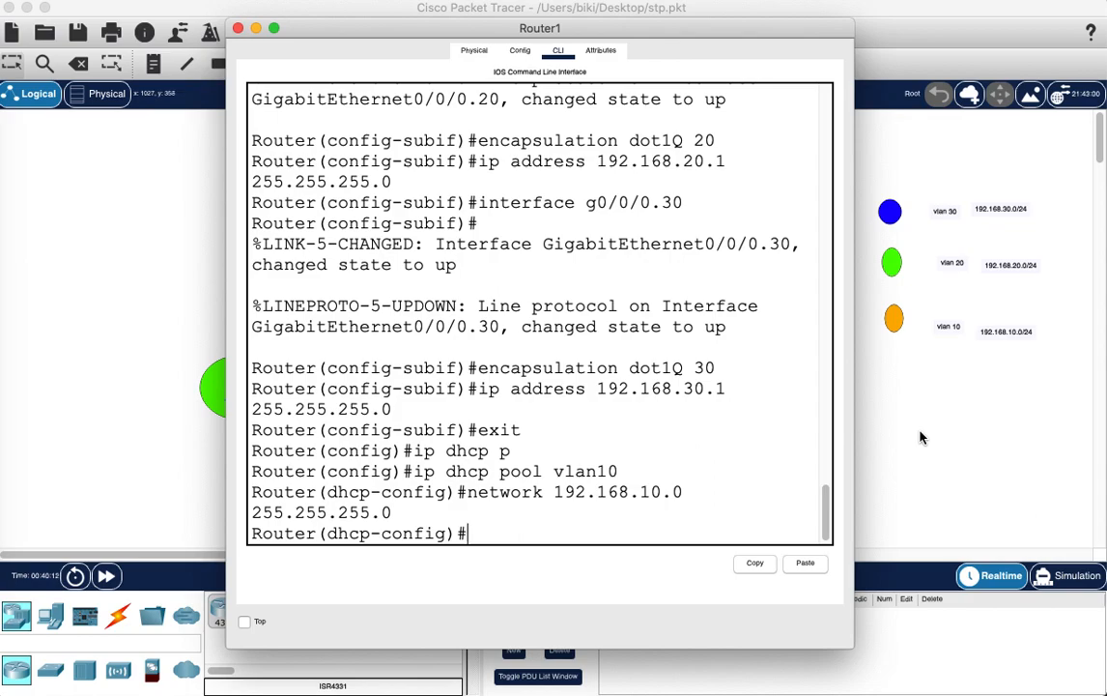
Set the default router of DHCP pool vlan10 to 192.168.10.1 and return to global configuration mode.
text(de)
key(Tab)
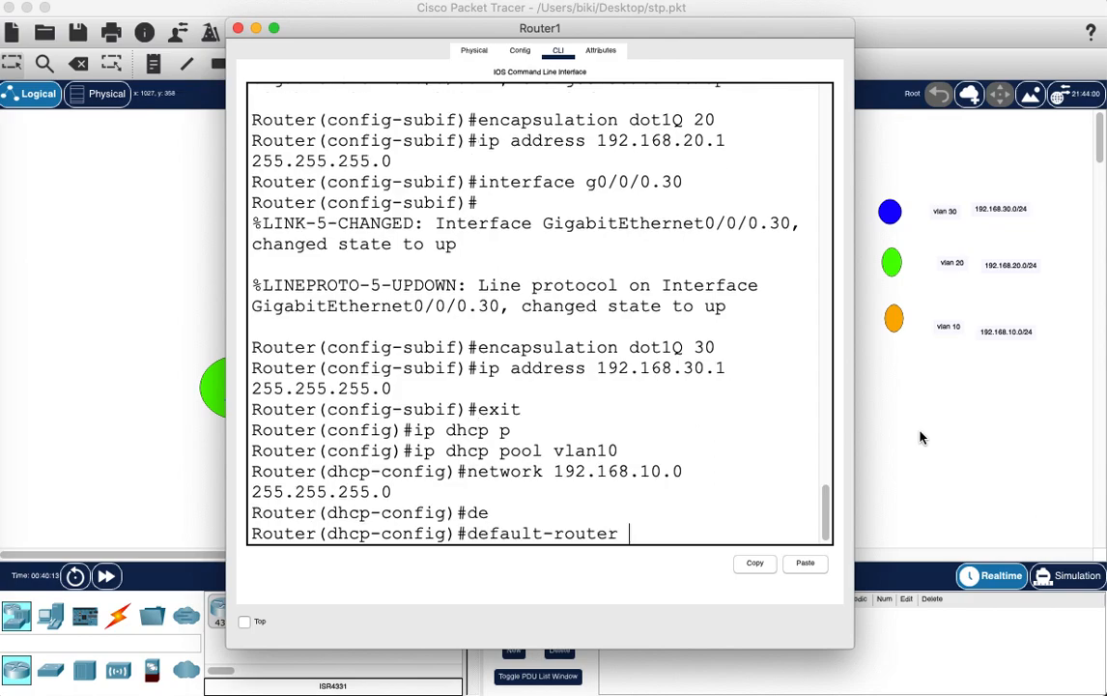
text(192.168.10.1)
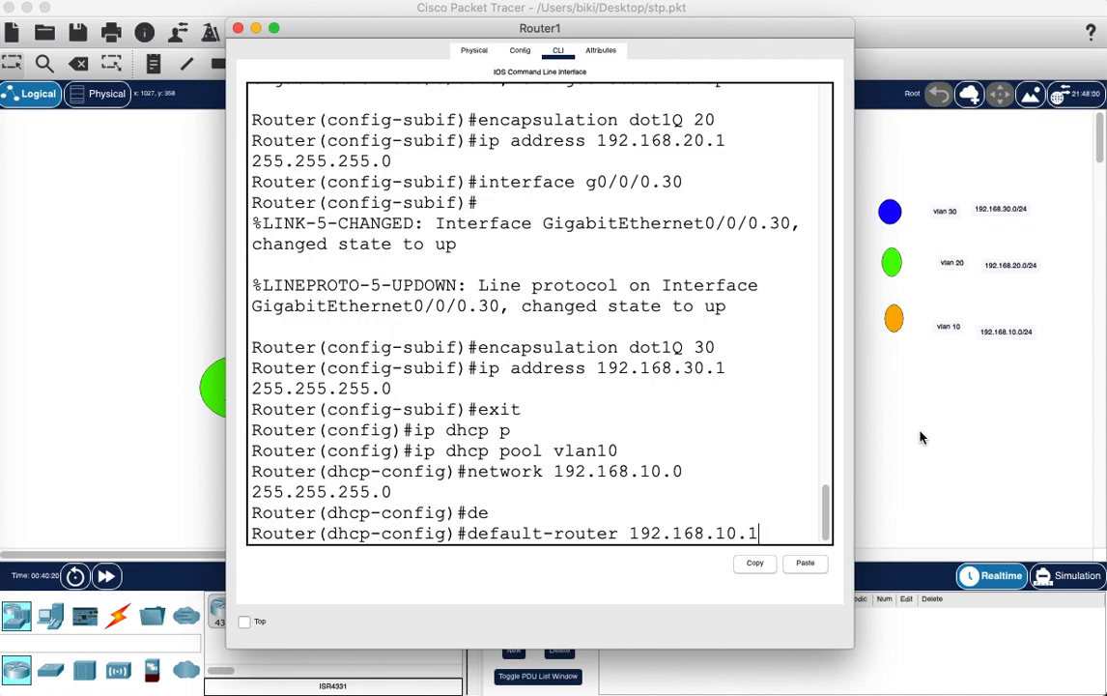
key(Return)
text(er(dhcp-config)#e)
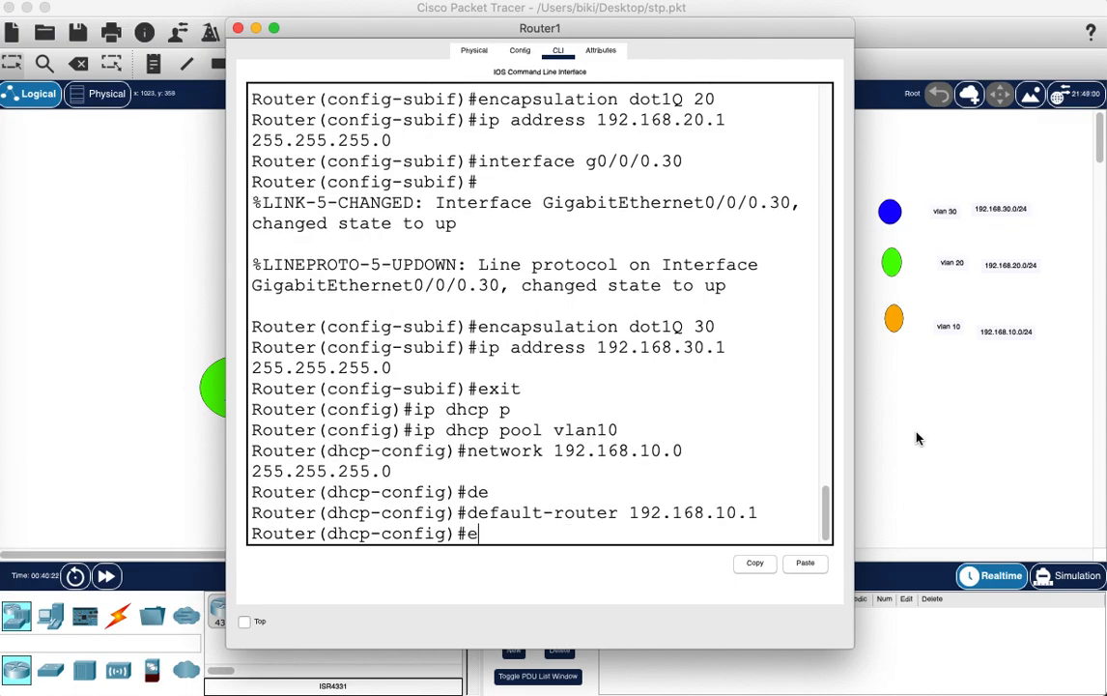
text(xit)
key(Return)
Create a second DHCP pool named vlan20 on Router1.
key(Up)
key(Up)
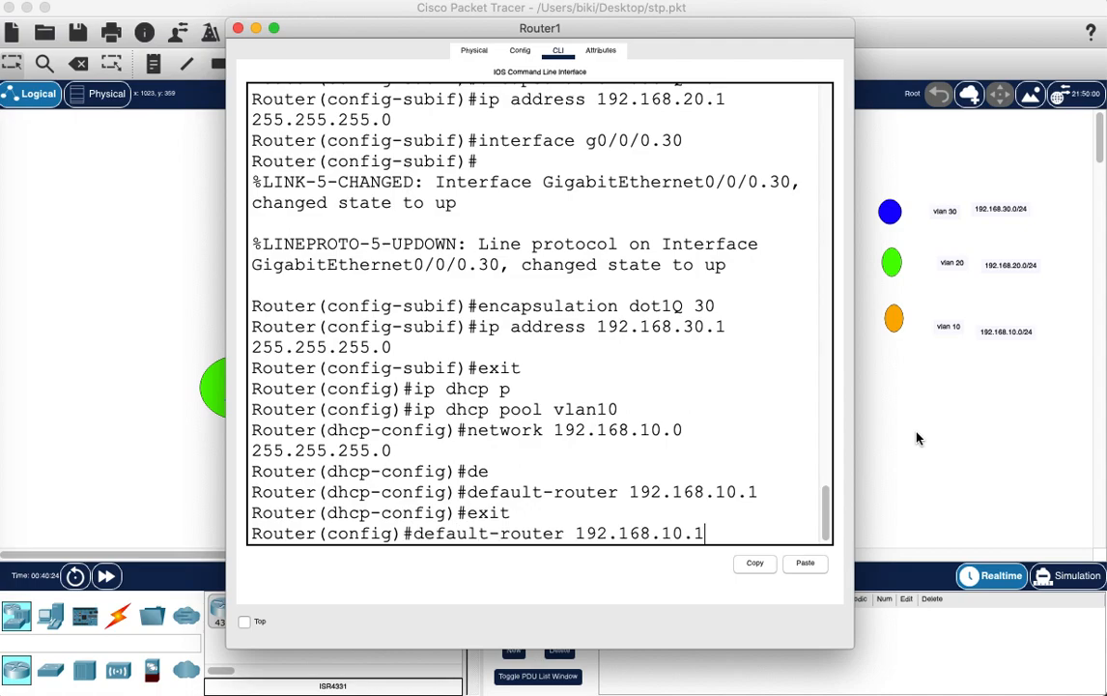
key(Up)
key(Up)
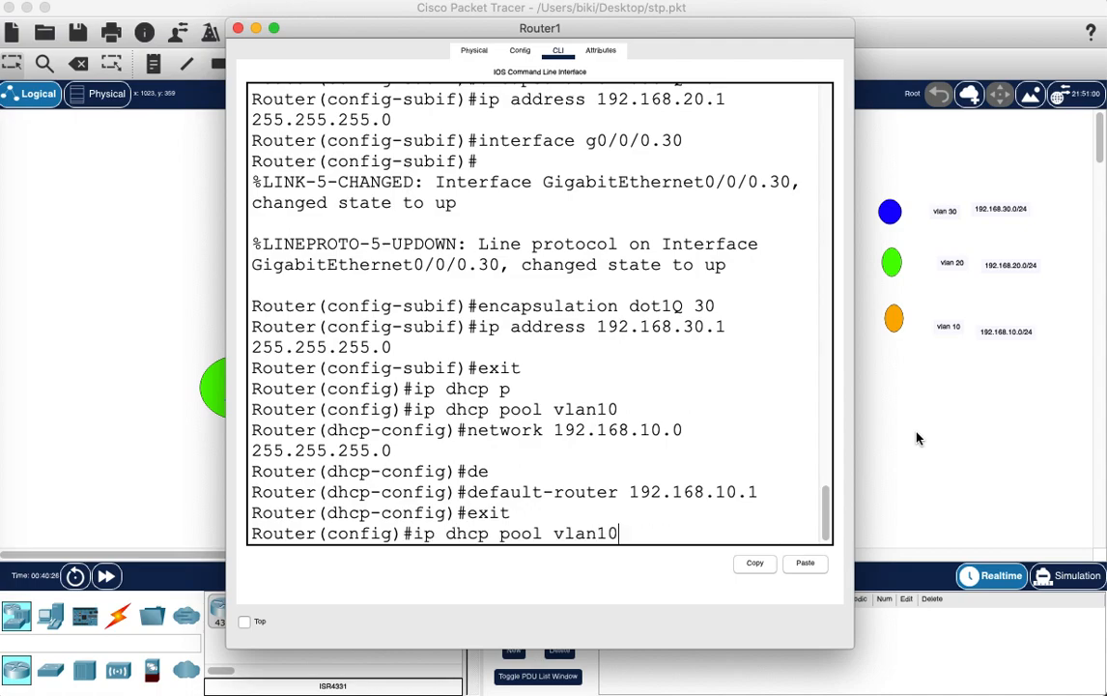
key(BackSpace)
key(BackSpace)
text(20)
key(Return)
Define the network of DHCP pool vlan20 as 192.168.20.0 with mask 255.255.255.0.
key(Up)
key(Up)
key(Up)
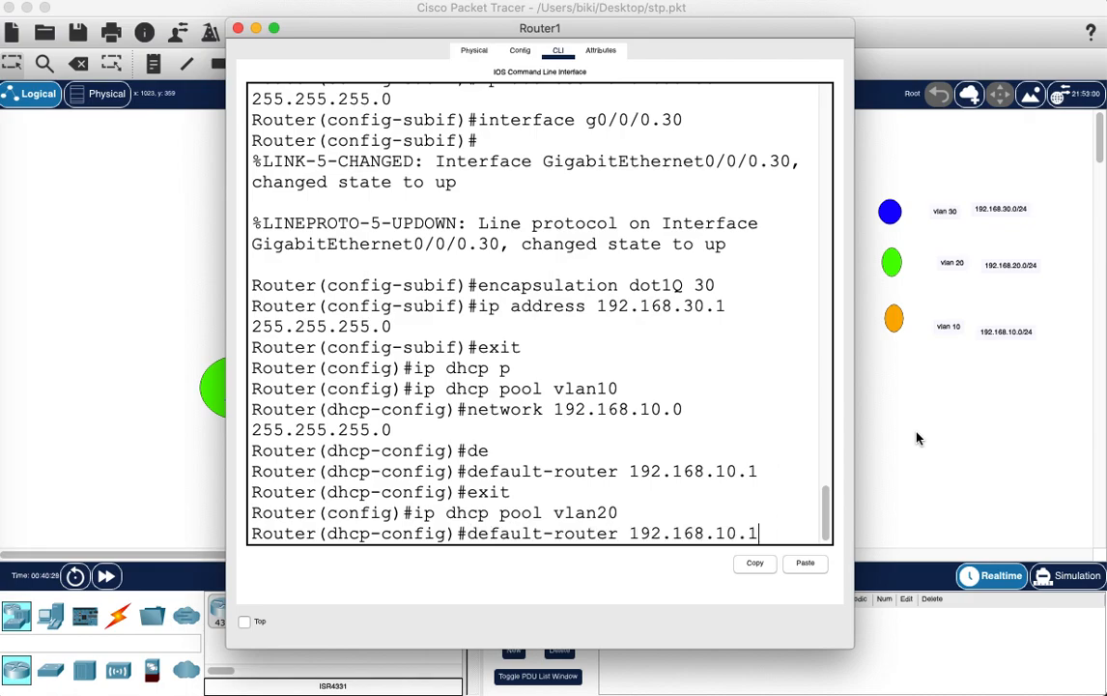
key(Up)
key(Left)
key(Left)
key(Left)
key(Left)
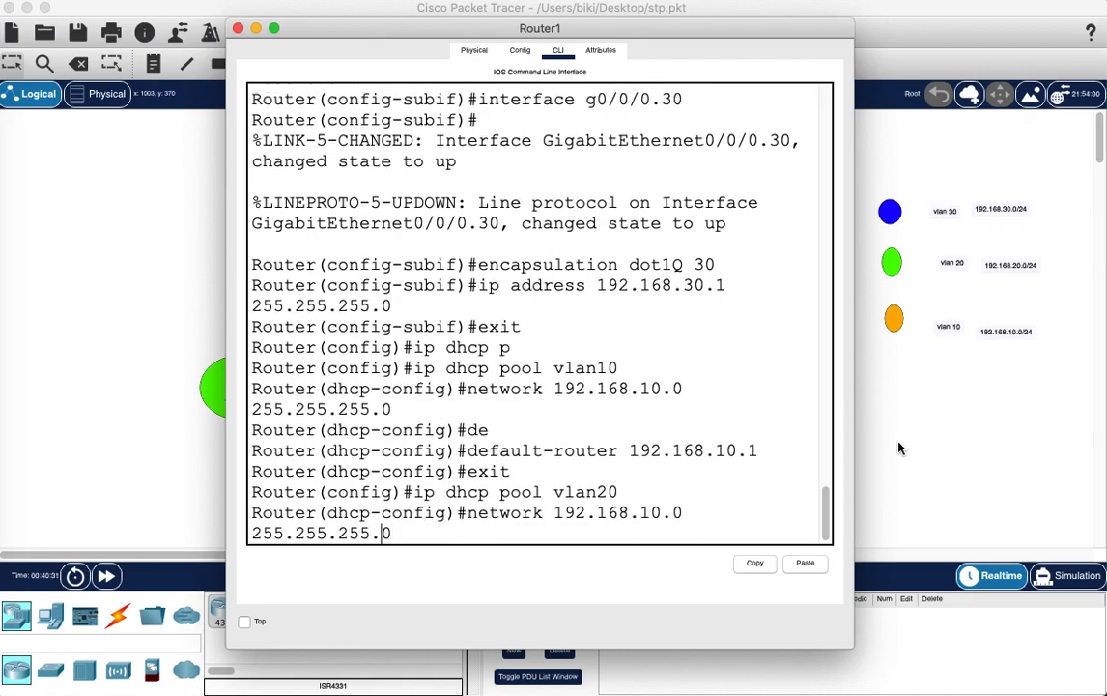
key(Left)
key(Left)
key(Left)
key(Left)
key(Left)
key(Left)
key(Left)
key(Left)
key(Left)
key(Left)
key(Left)
key(Left)
key(Left)
key(BackSpace)
text(2)
key(Return)
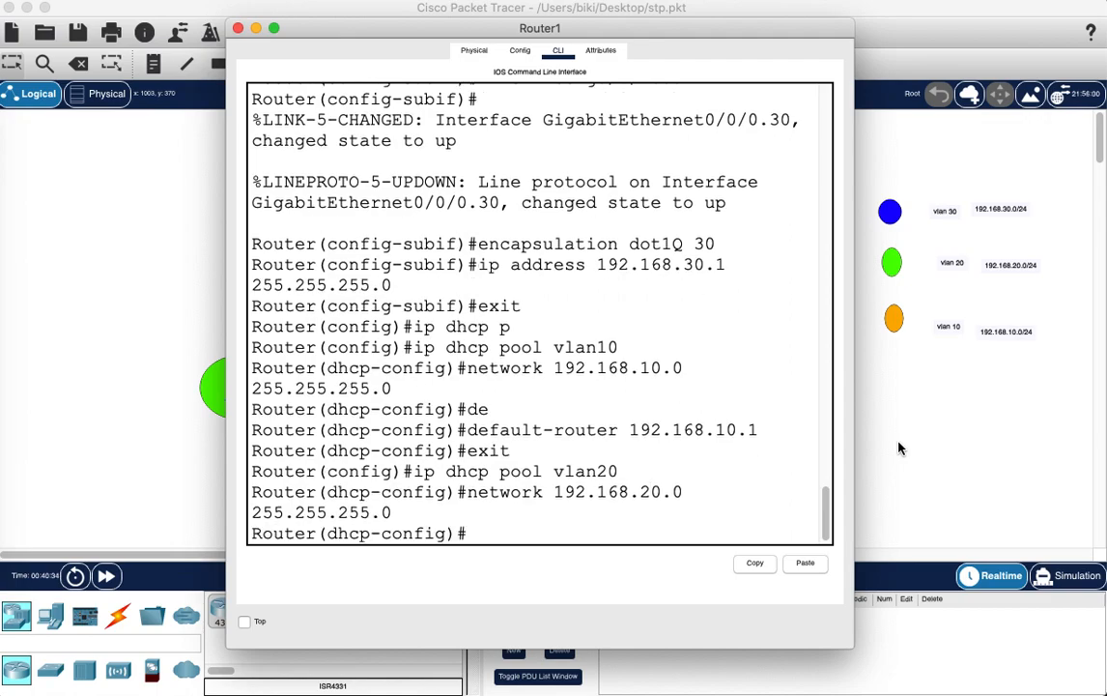
Set the default router of DHCP pool vlan20 to 192.168.20.1 and return to global configuration mode.
key(Up)
key(Up)
key(Up)
key(Up)
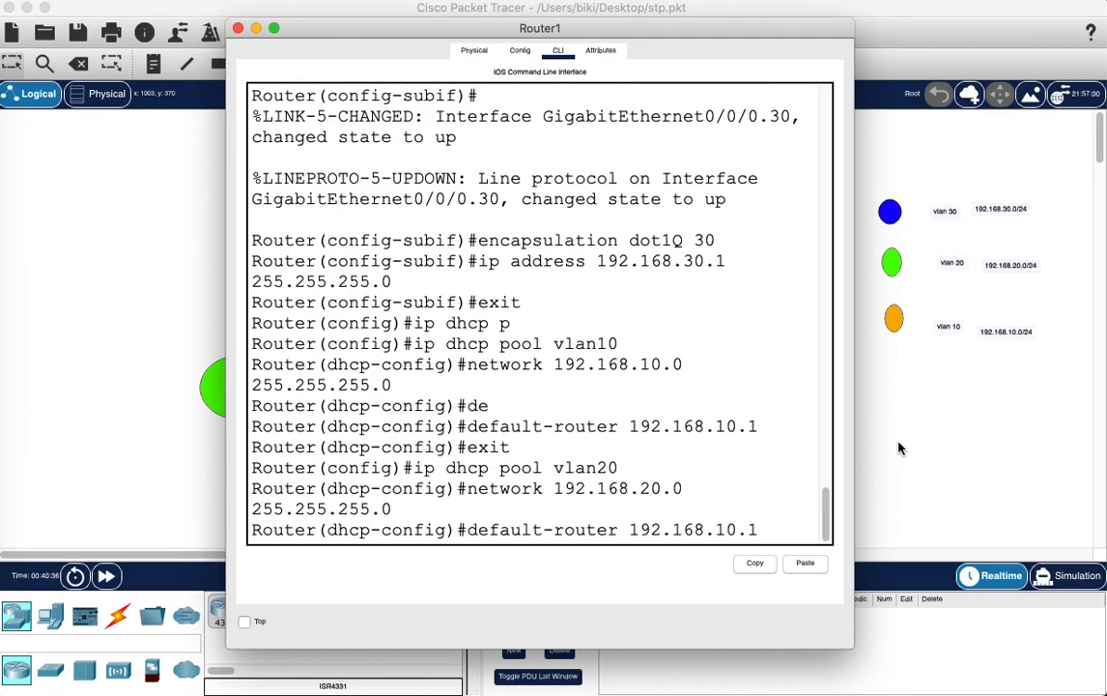
key(Left)
key(Left)
key(Left)
key(BackSpace)
text(2)
key(Return)
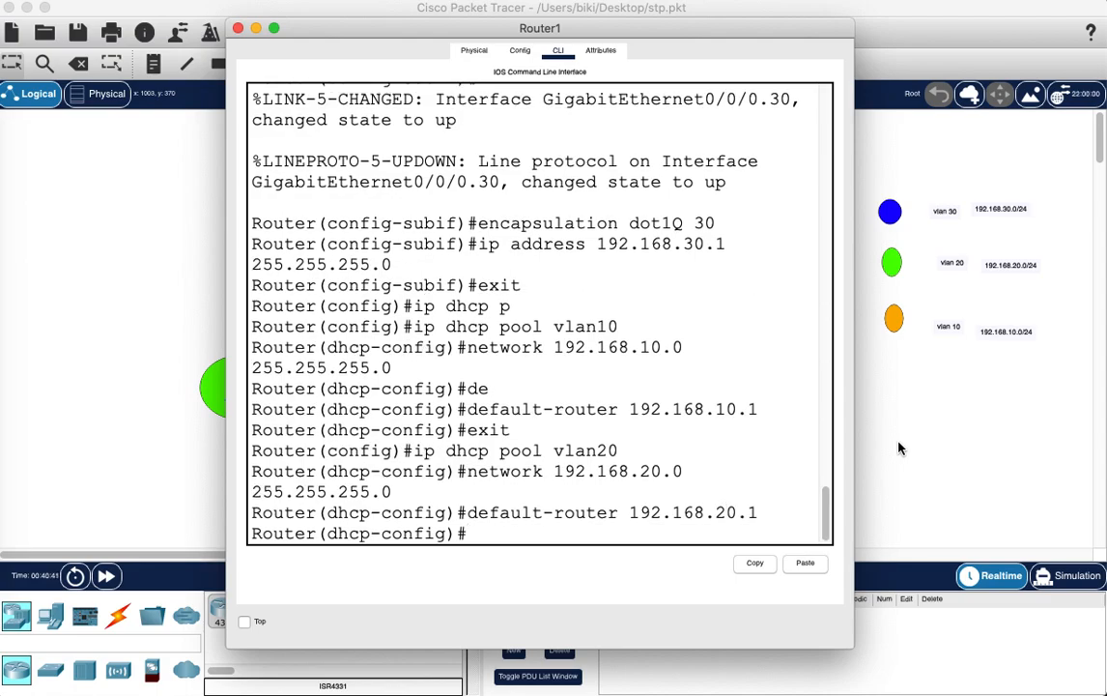
key(Up)
key(Up)
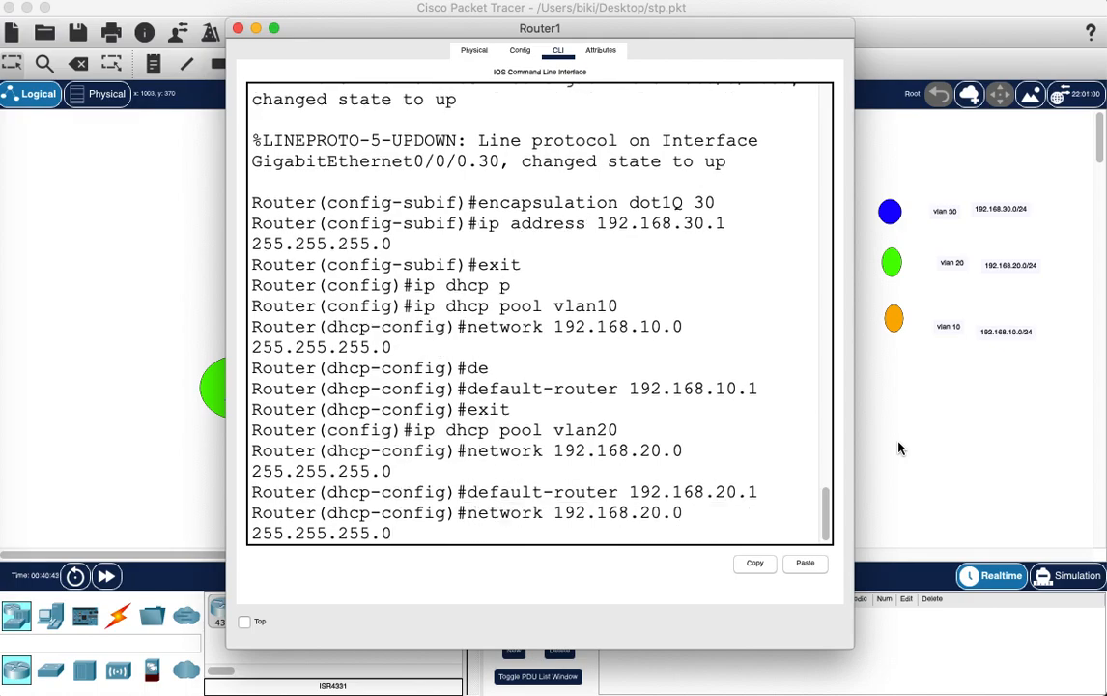
key(Up)
key(Up)
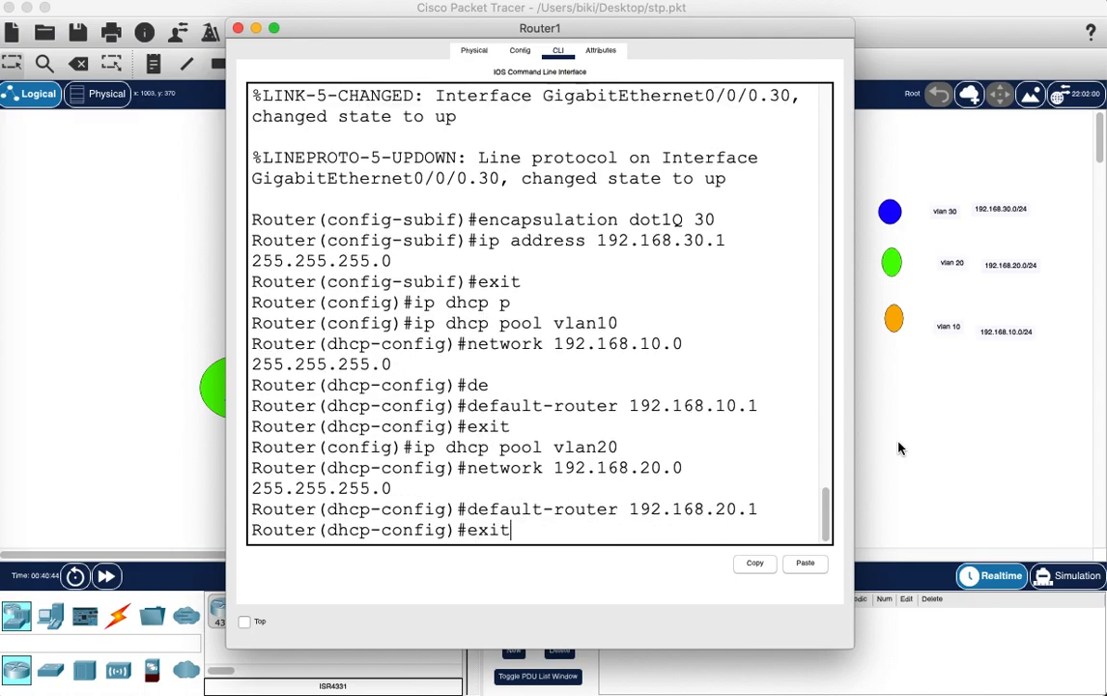
key(Return)
Create a third DHCP pool named vlan30 on Router1.
key(Up)
key(Up)
key(Up)
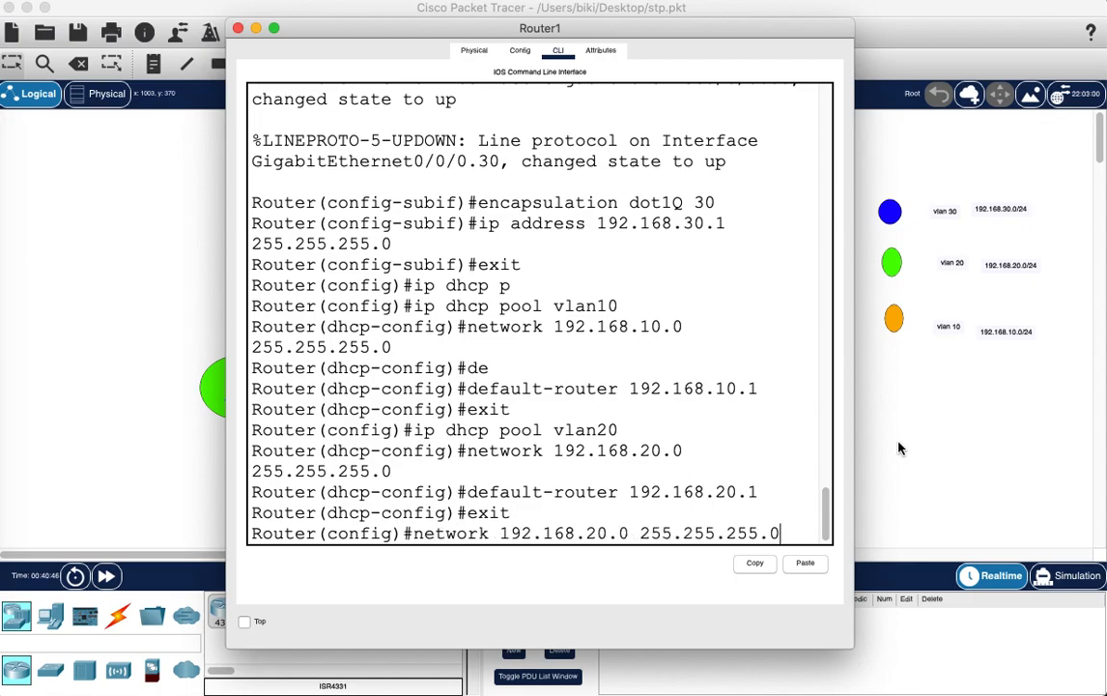
key(Down)
key(Down)
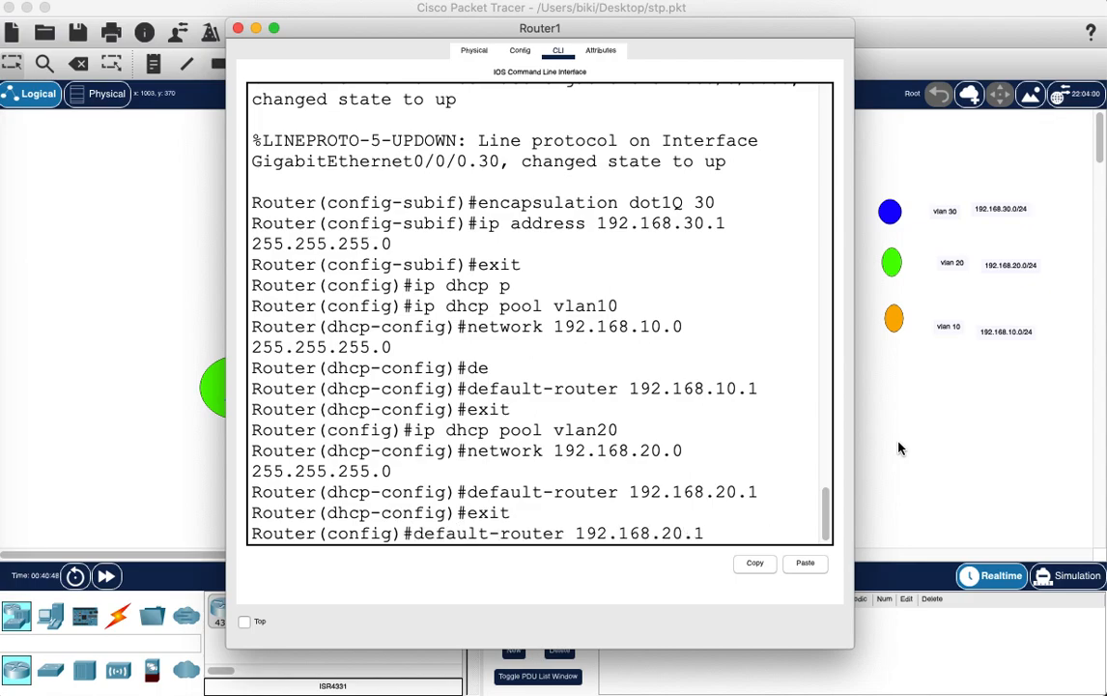
key(Down)
key(Up)
key(Up)
key(Up)
key(Up)
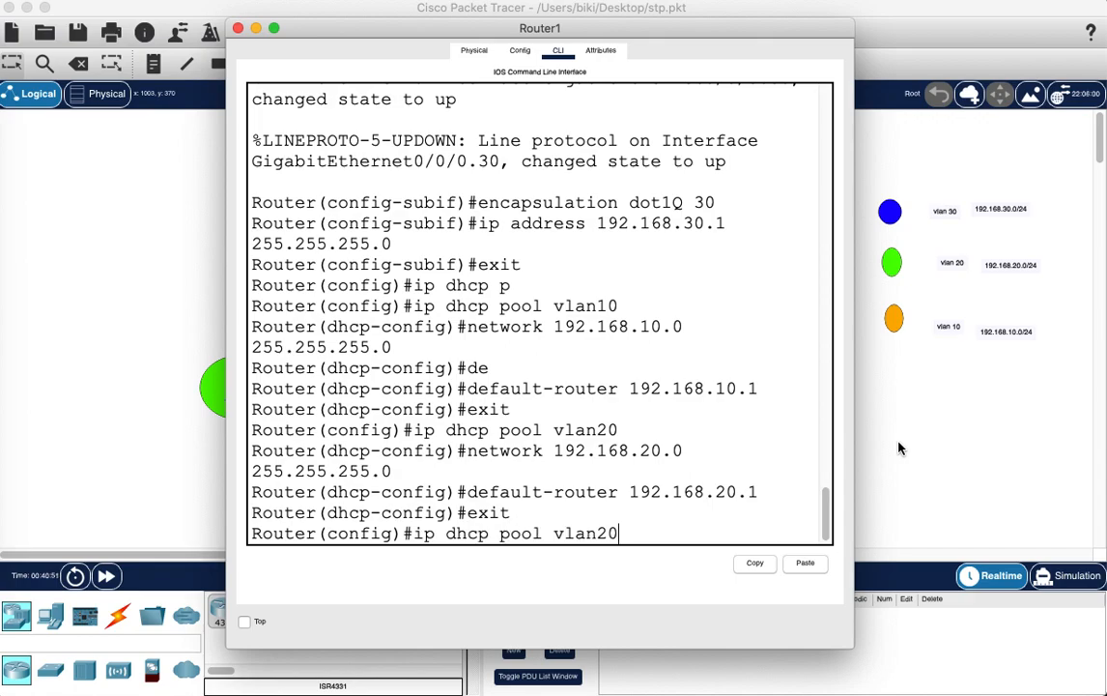
key(BackSpace)
key(BackSpace)
text(30)
key(Return)
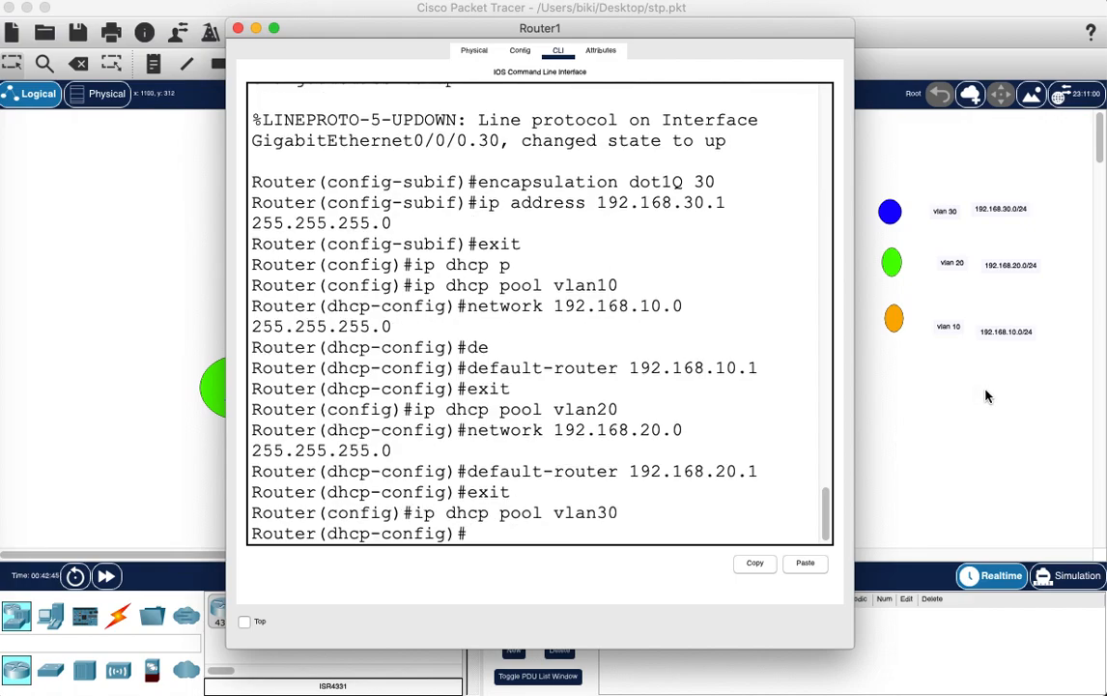
Define the network of DHCP pool vlan30 as 192.168.30.0 with mask 255.255.255.0.
key(Up)
key(Up)
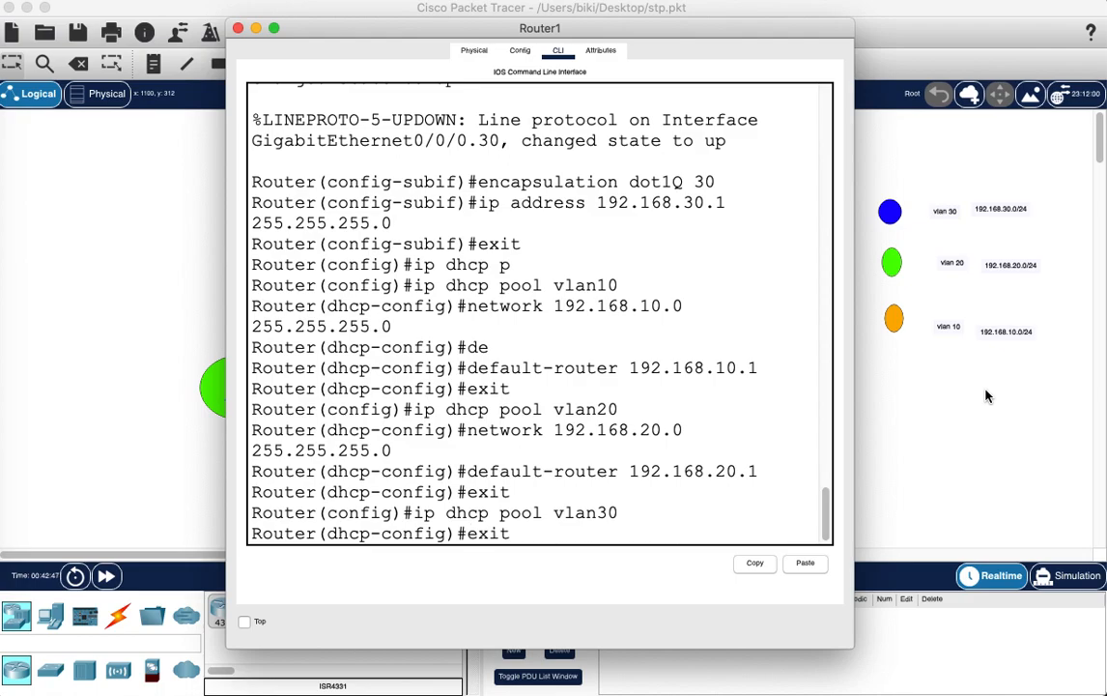
key(Up)
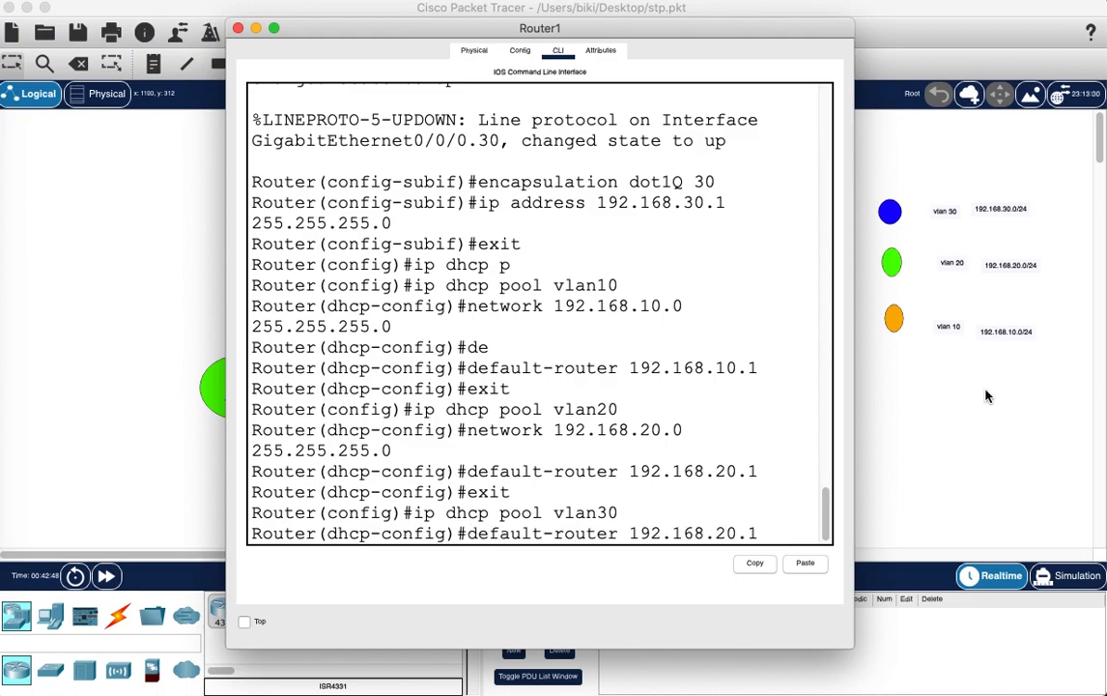
key(Up)
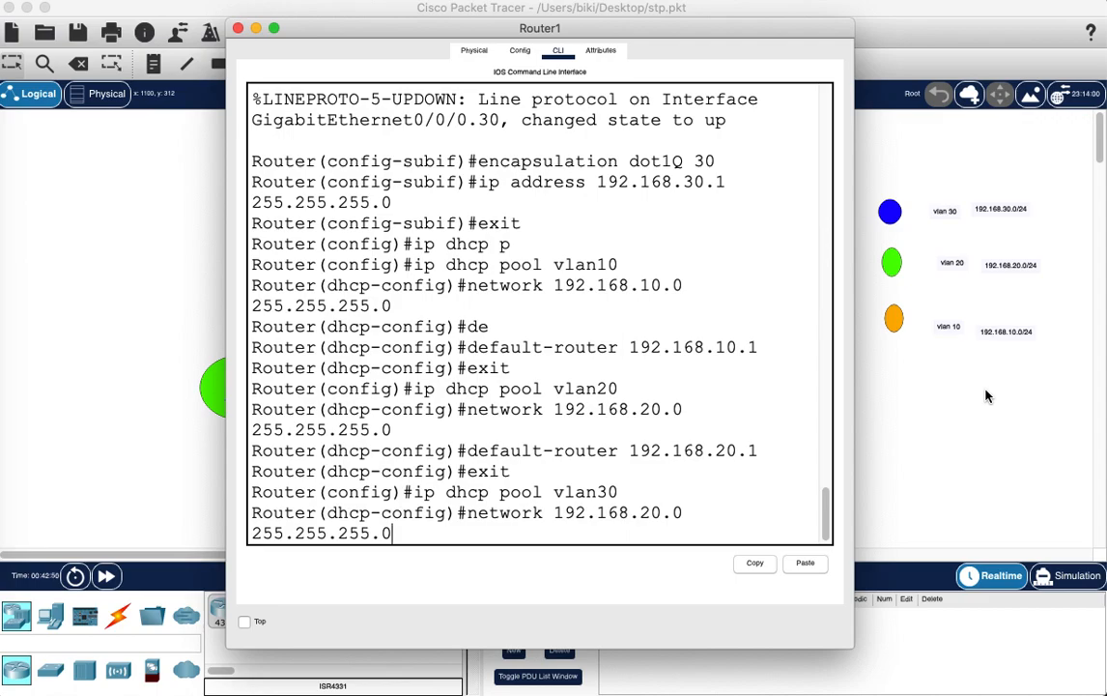
key(Left)
key(Left)
key(Left)
key(Left)
key(Left)
key(BackSpace)
text(3)
key(Return)
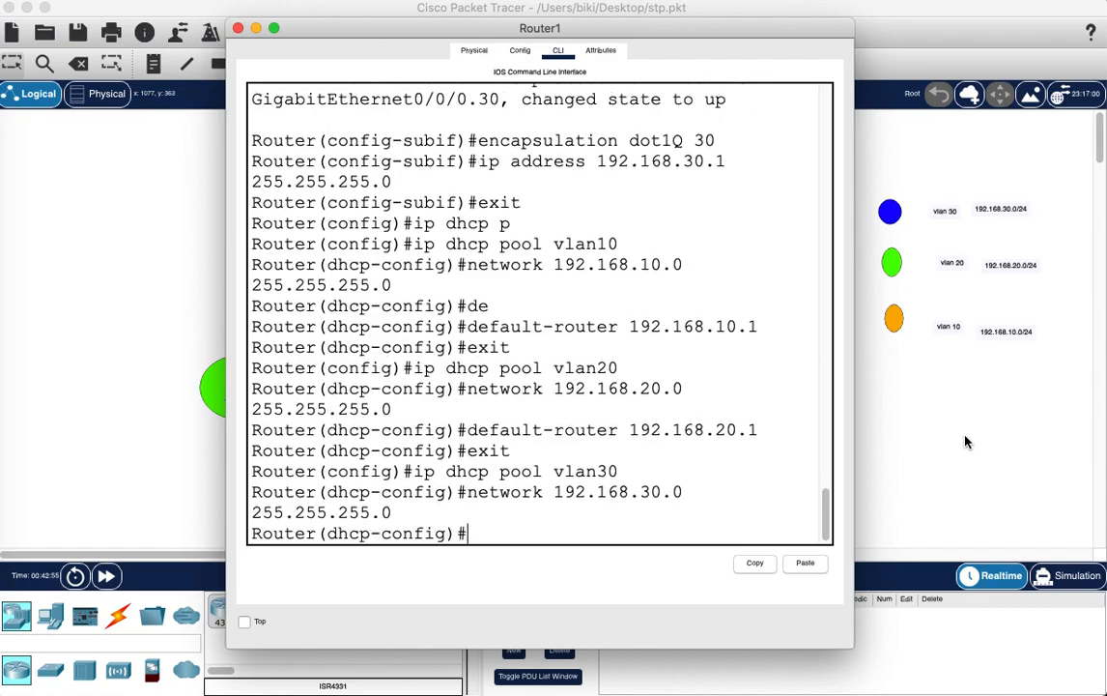
Set the default router of DHCP pool vlan30 to 192.168.30.1, leave the pool configuration and close Router1.
key(Up)
key(Up)
key(Up)
key(Up)
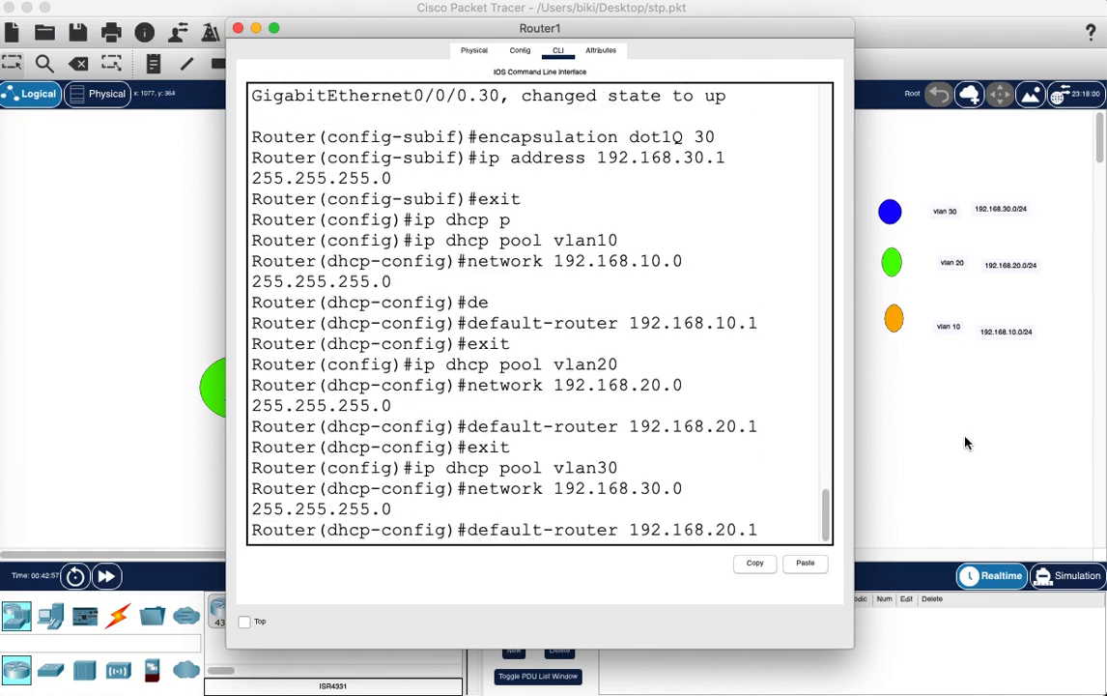
key(Left)
key(Left)
key(Left)
key(BackSpace)
text(3)
key(Return)
key(Up)
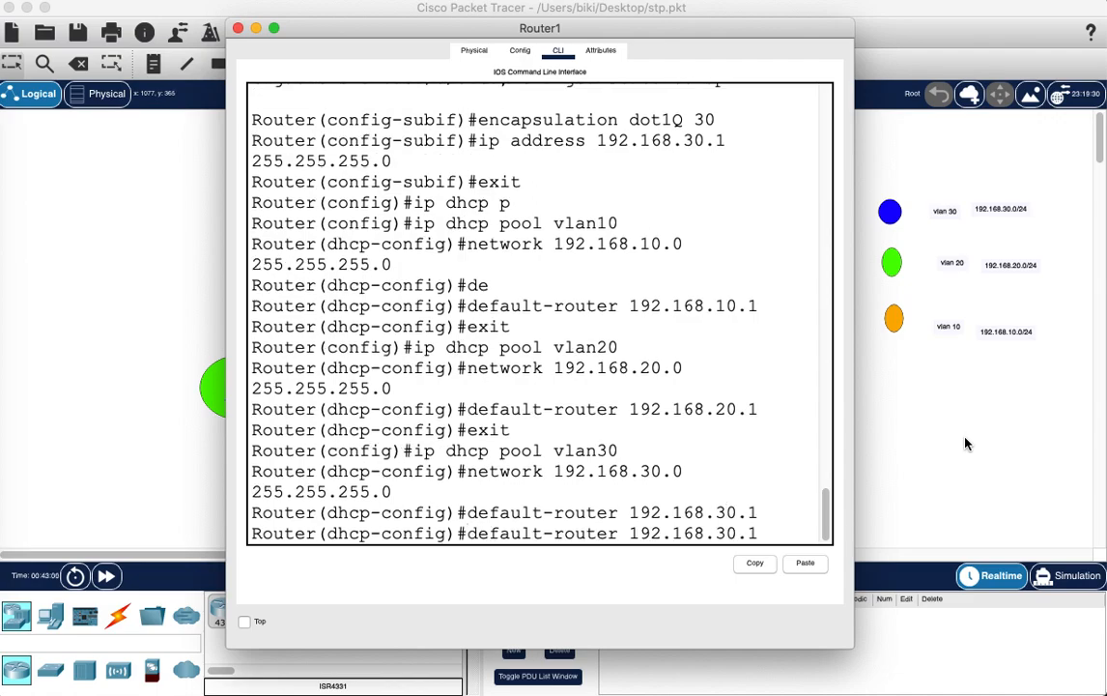
key(Down)
key(Up)
key(Up)
key(Up)
key(Up)
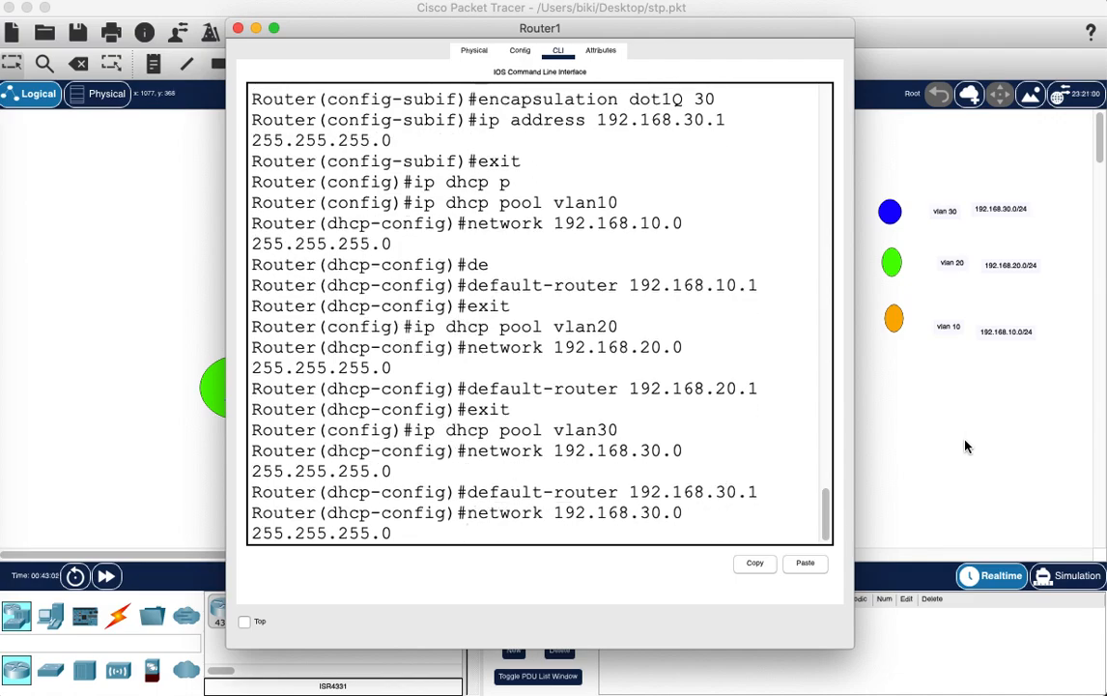
key(Return)
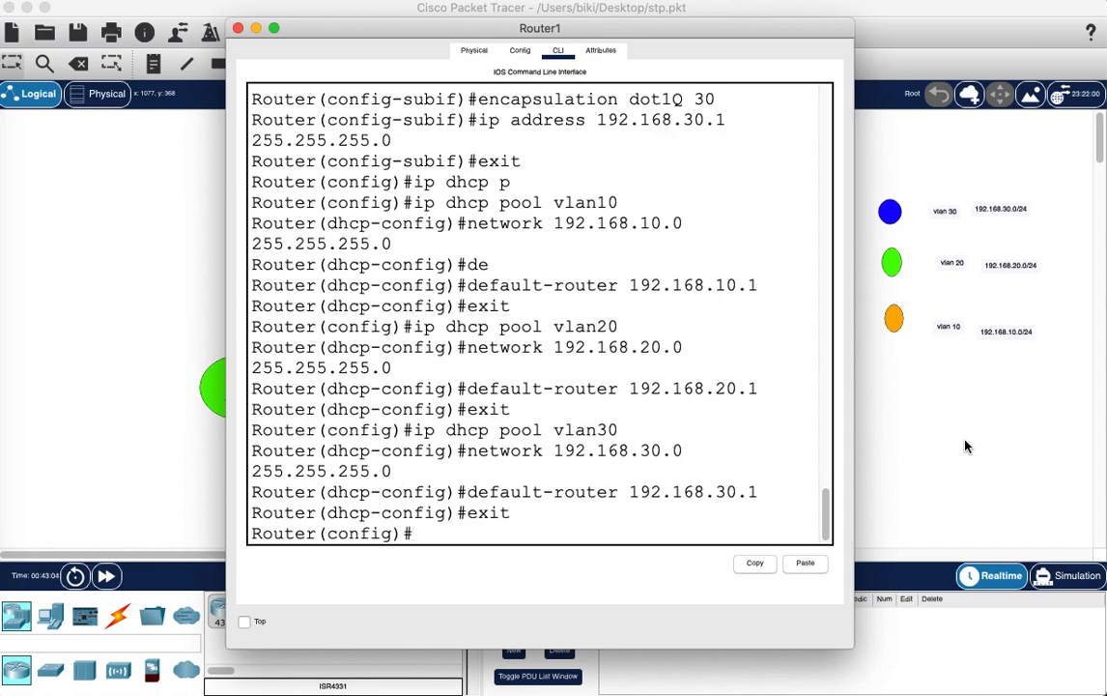
click(239, 29)
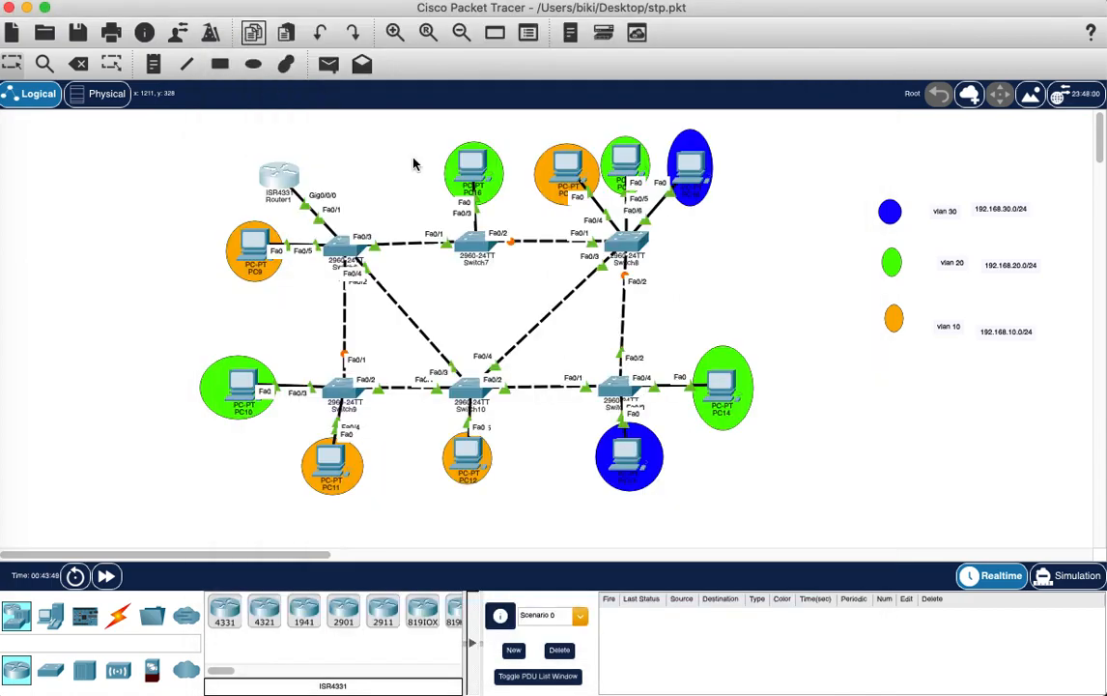
Switch the IPv4 configuration of PC9 to DHCP, check the assigned address and close PC9.
click(243, 252)
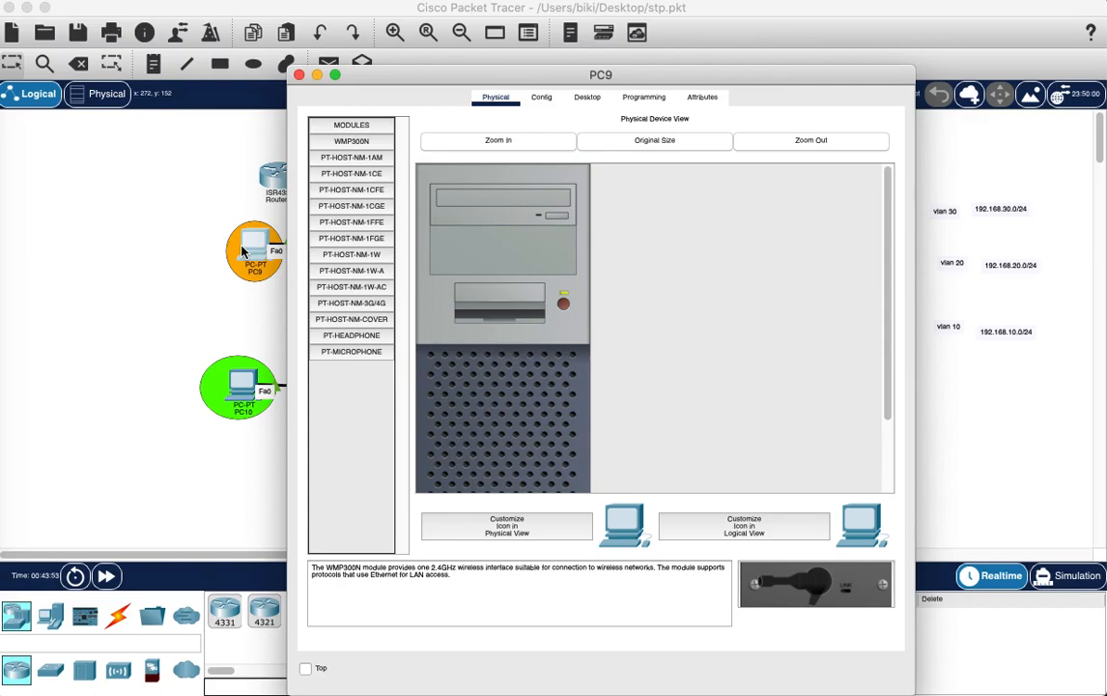
click(587, 100)
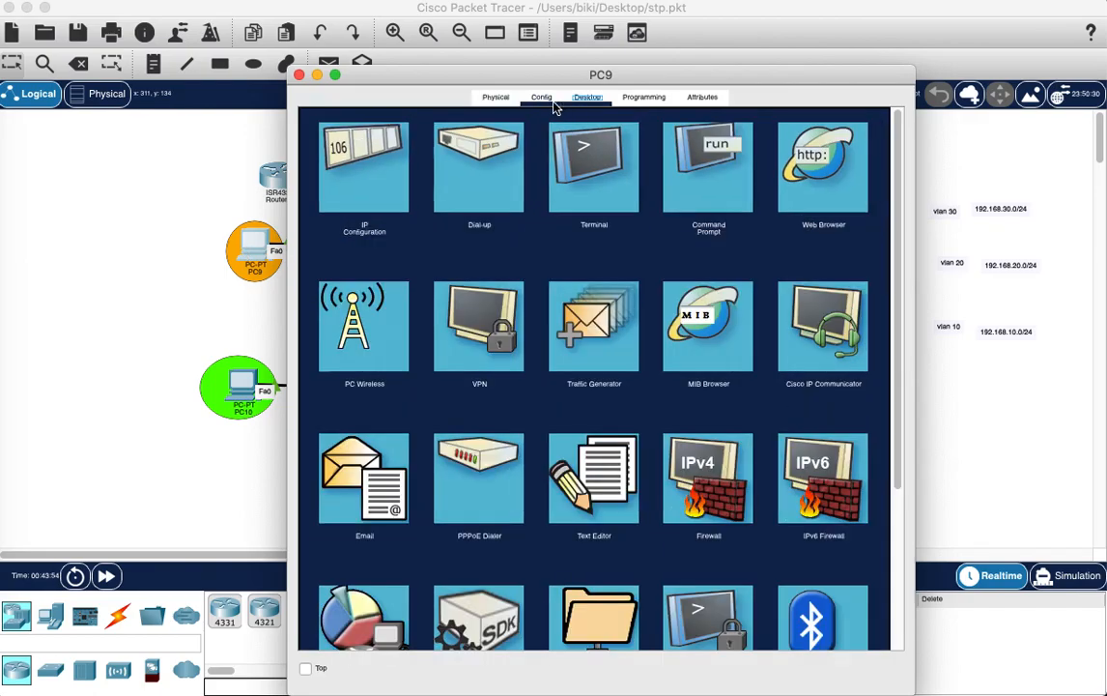
click(323, 202)
click(329, 208)
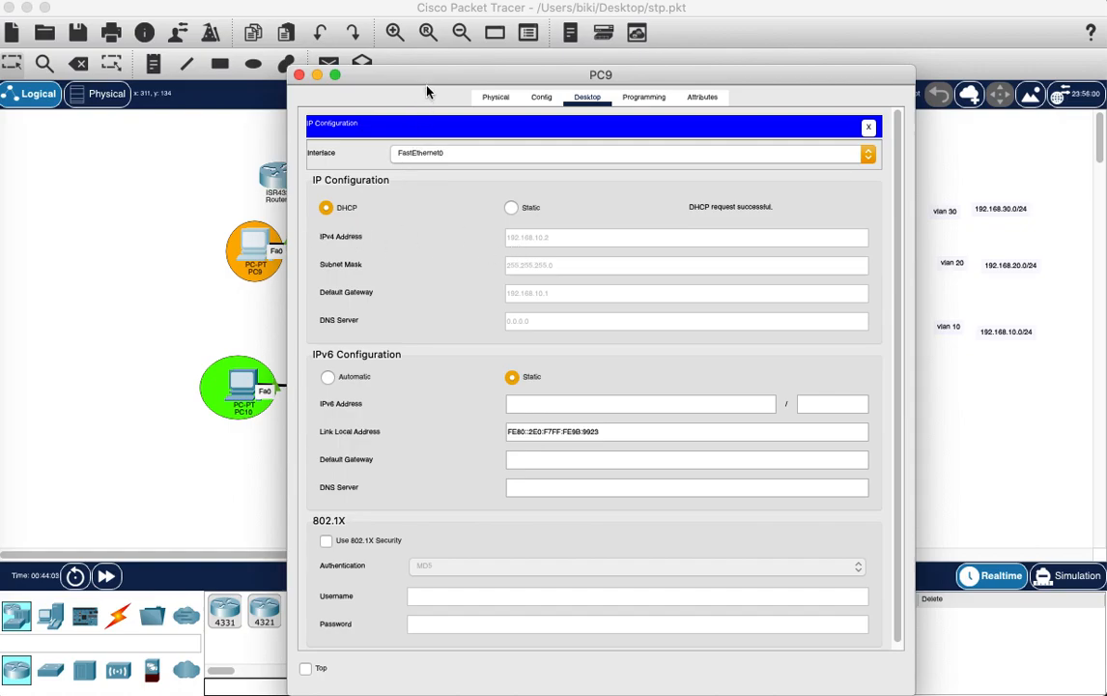
drag(427, 92, 416, 25)
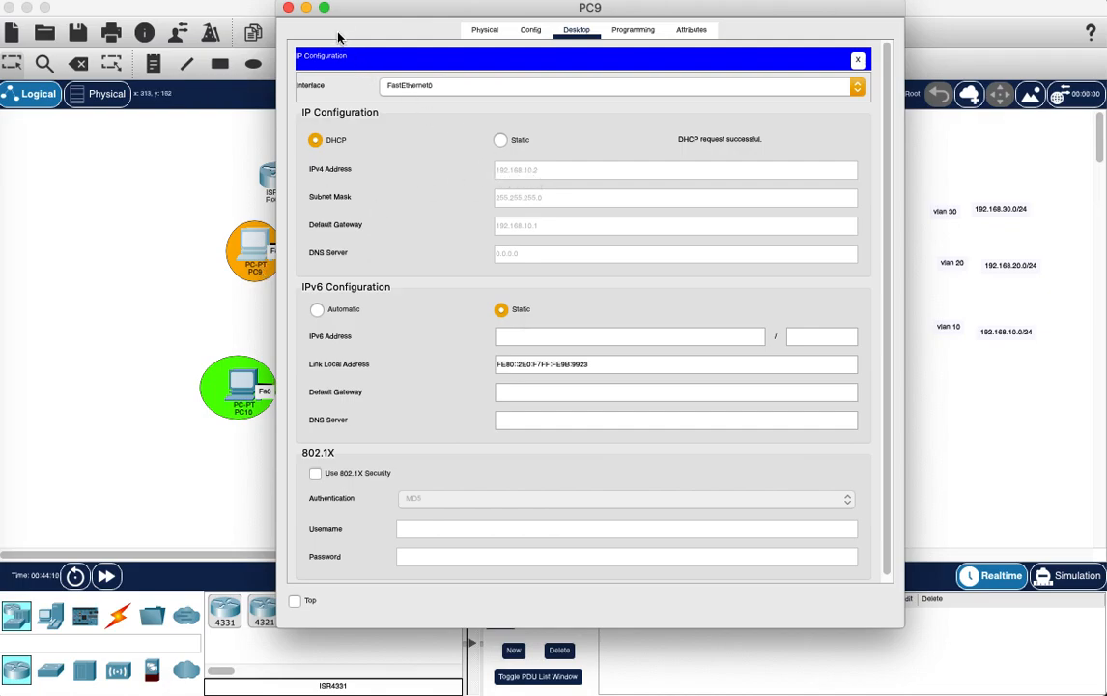
click(290, 10)
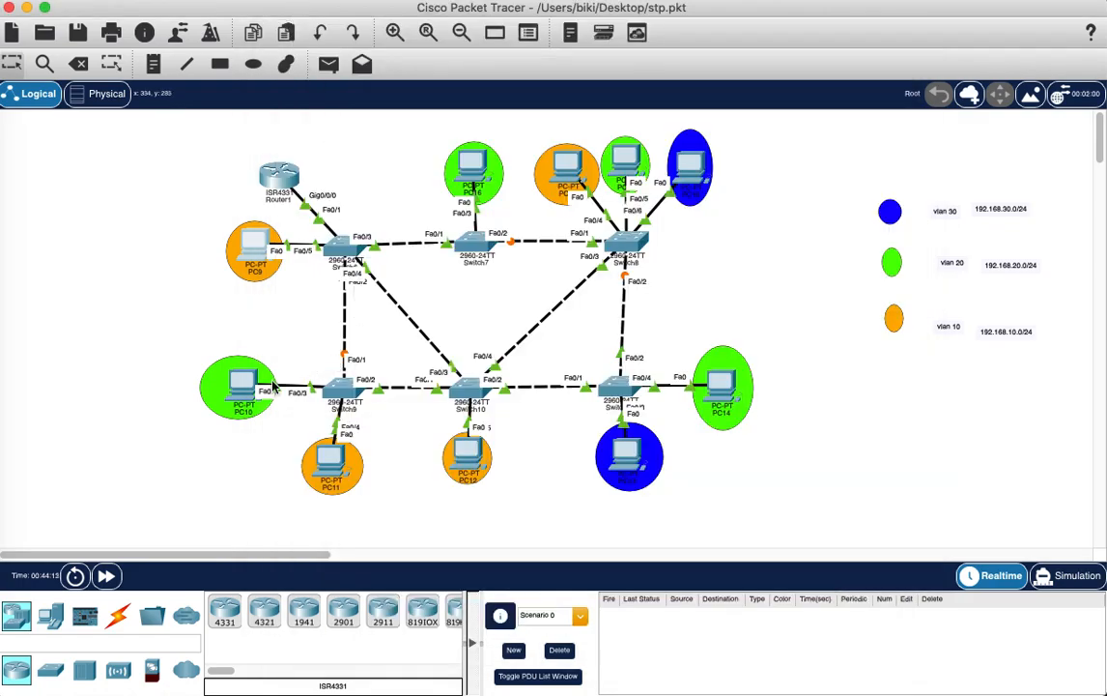
Switch the IPv4 configuration of PC10 to DHCP and close PC10.
click(240, 391)
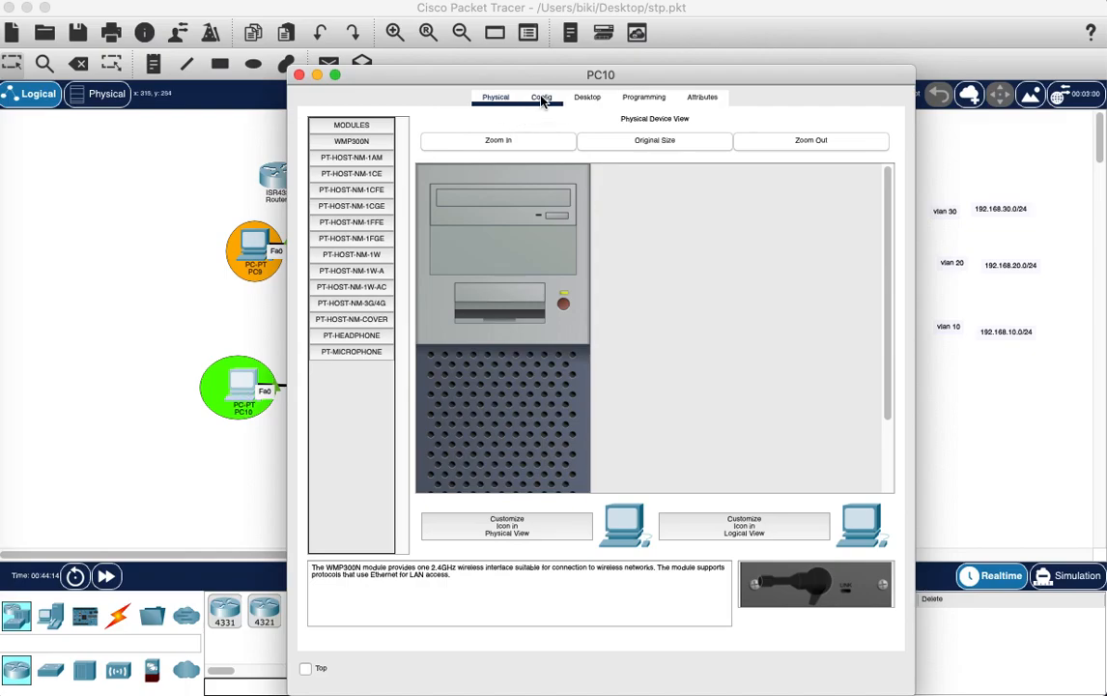
click(585, 98)
click(391, 170)
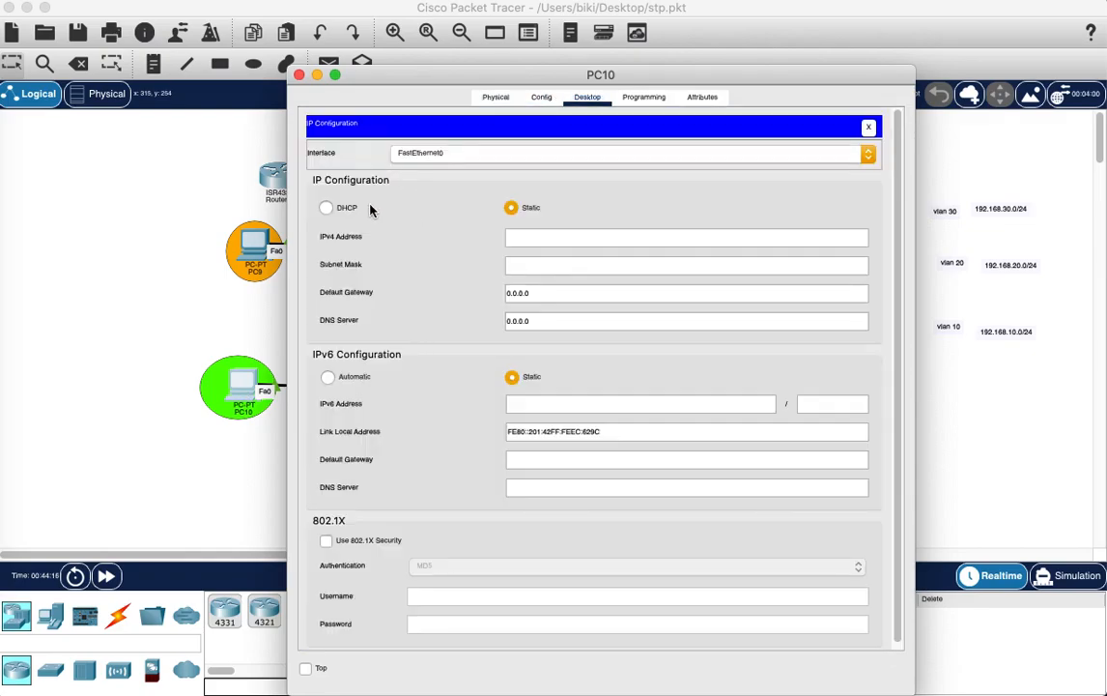
click(327, 207)
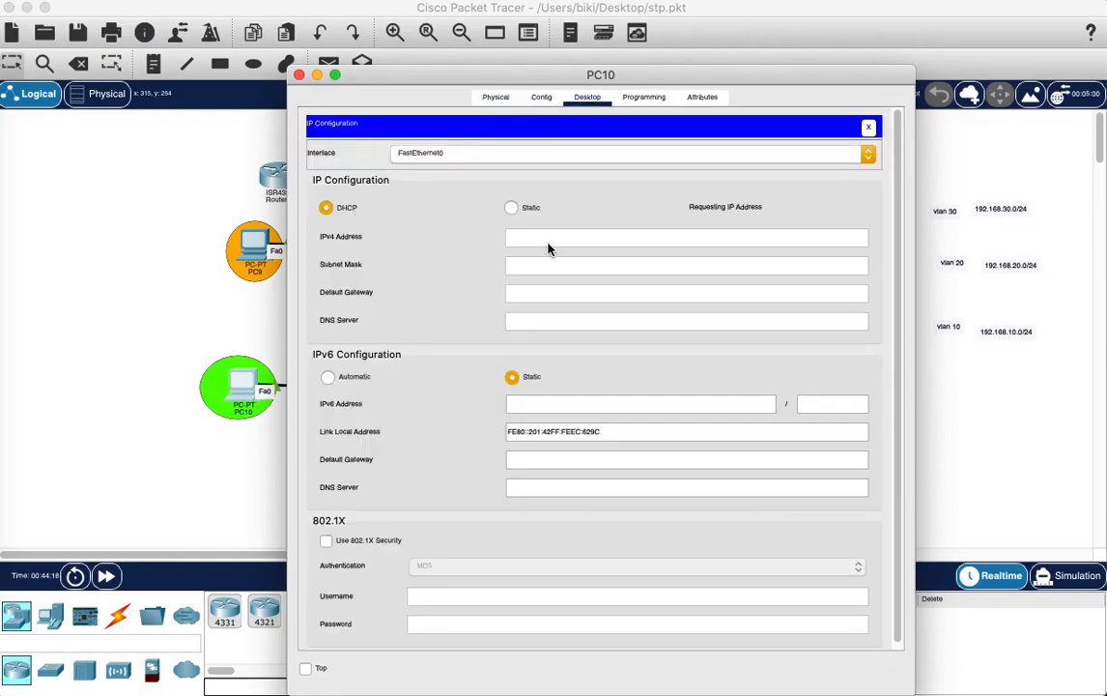
click(299, 74)
Switch the IPv4 configuration of PC11 to DHCP, check the assigned address and close PC11.
click(333, 466)
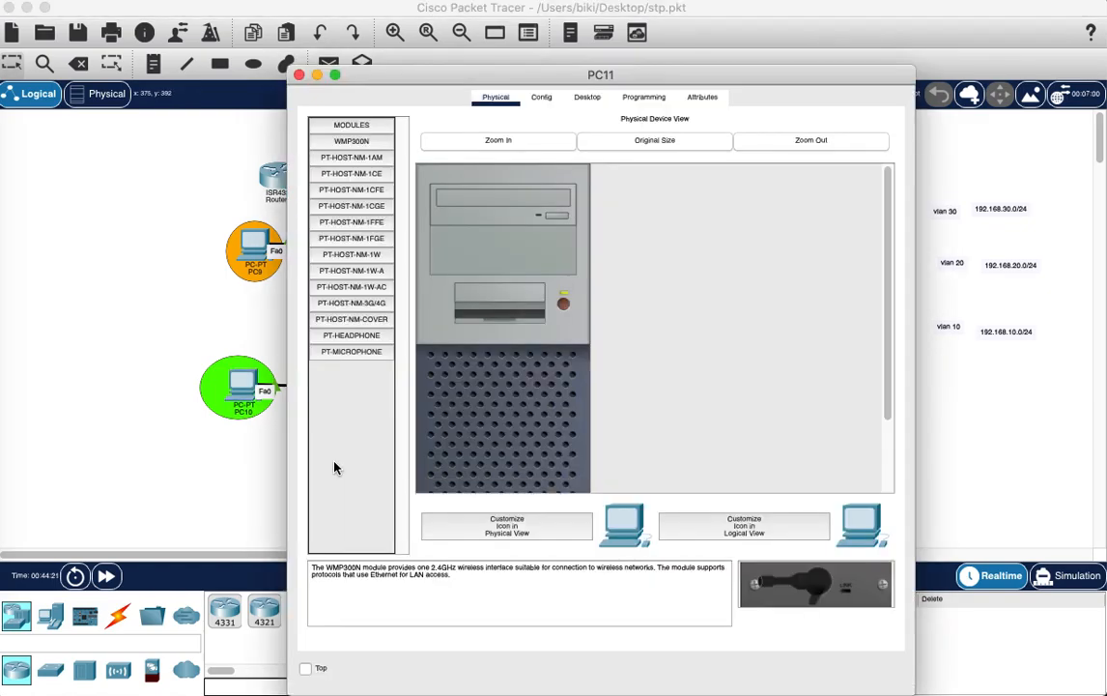
click(586, 98)
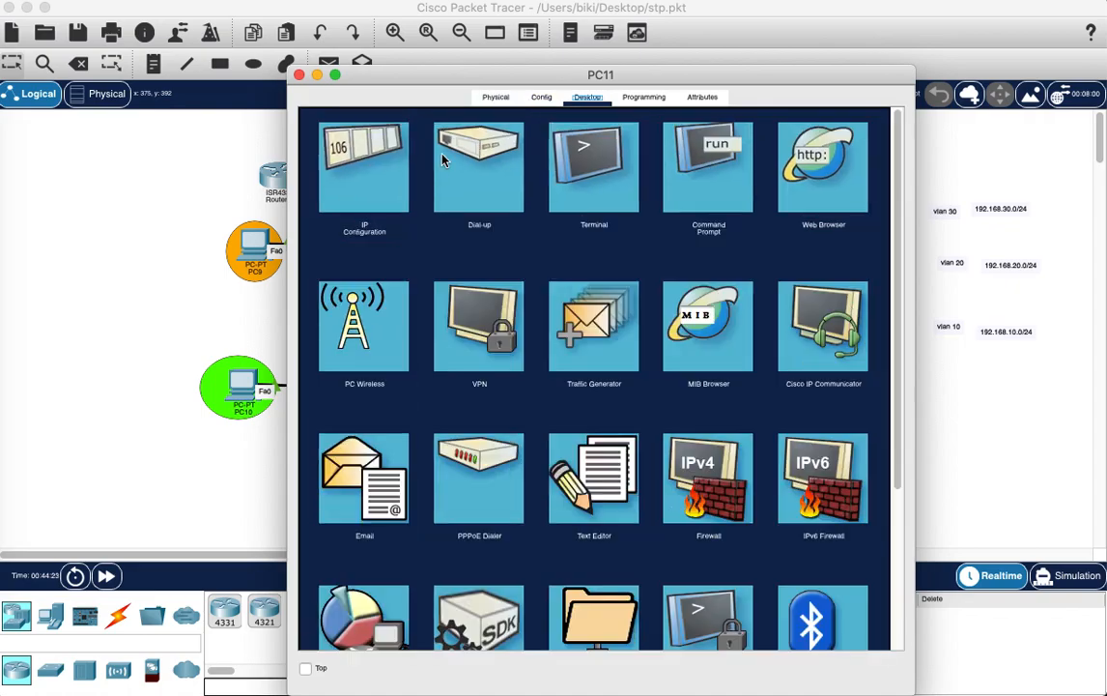
click(372, 168)
click(345, 212)
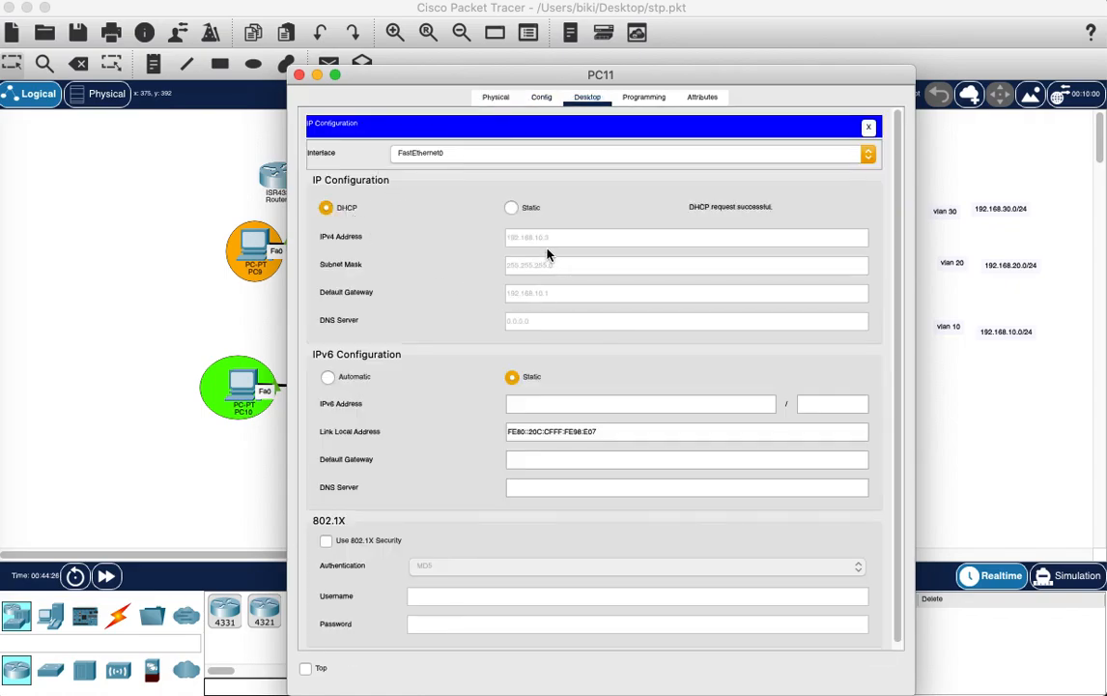
click(300, 75)
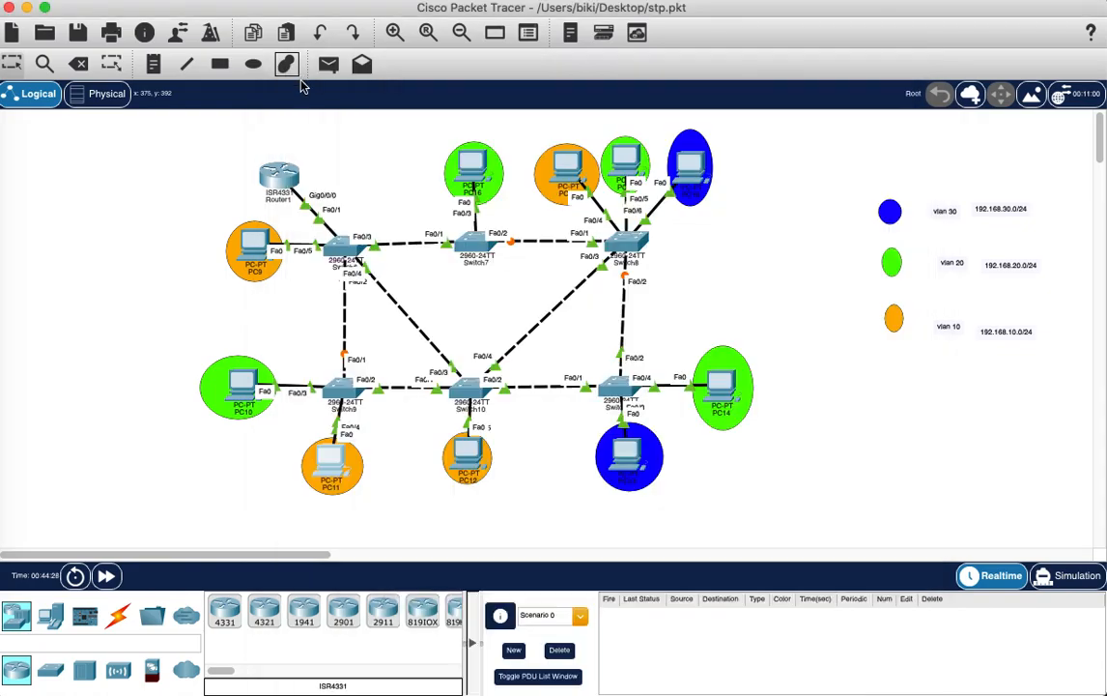
Switch the IPv4 configuration of PC12 to DHCP, check the assigned address and close PC12.
click(469, 454)
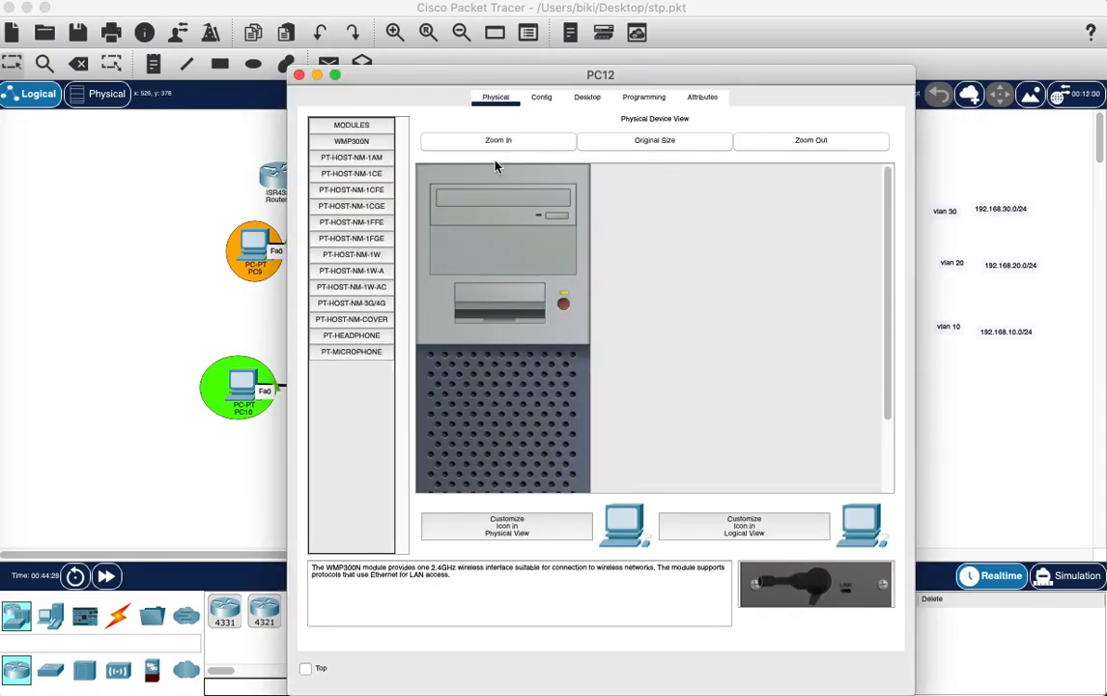
click(583, 98)
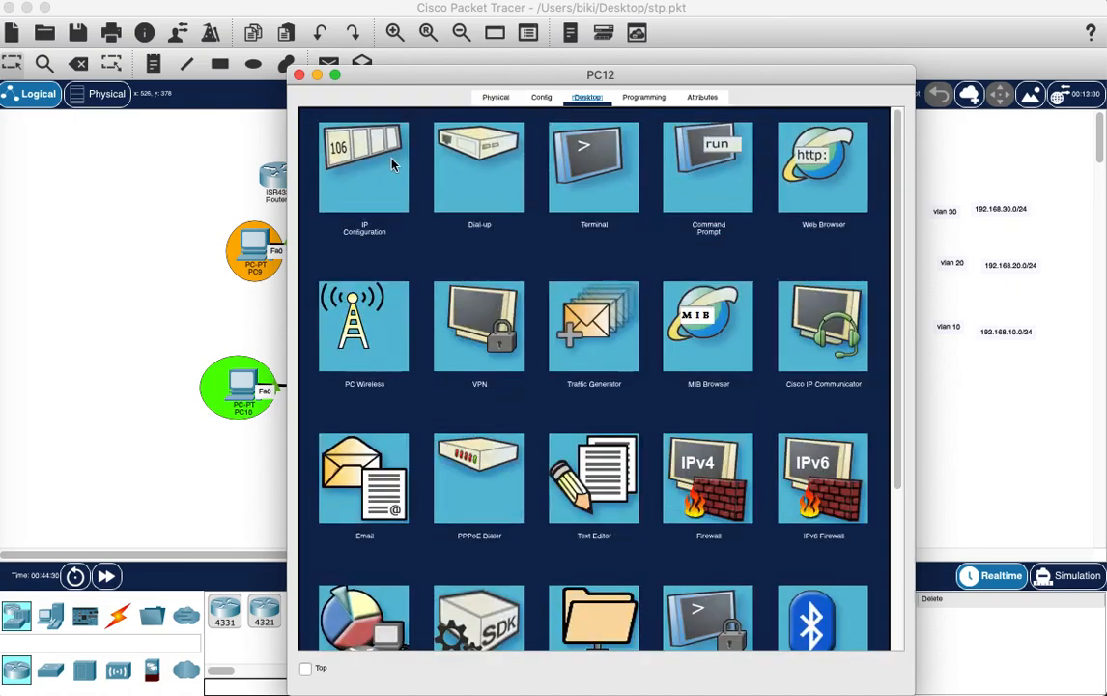
click(351, 145)
click(327, 209)
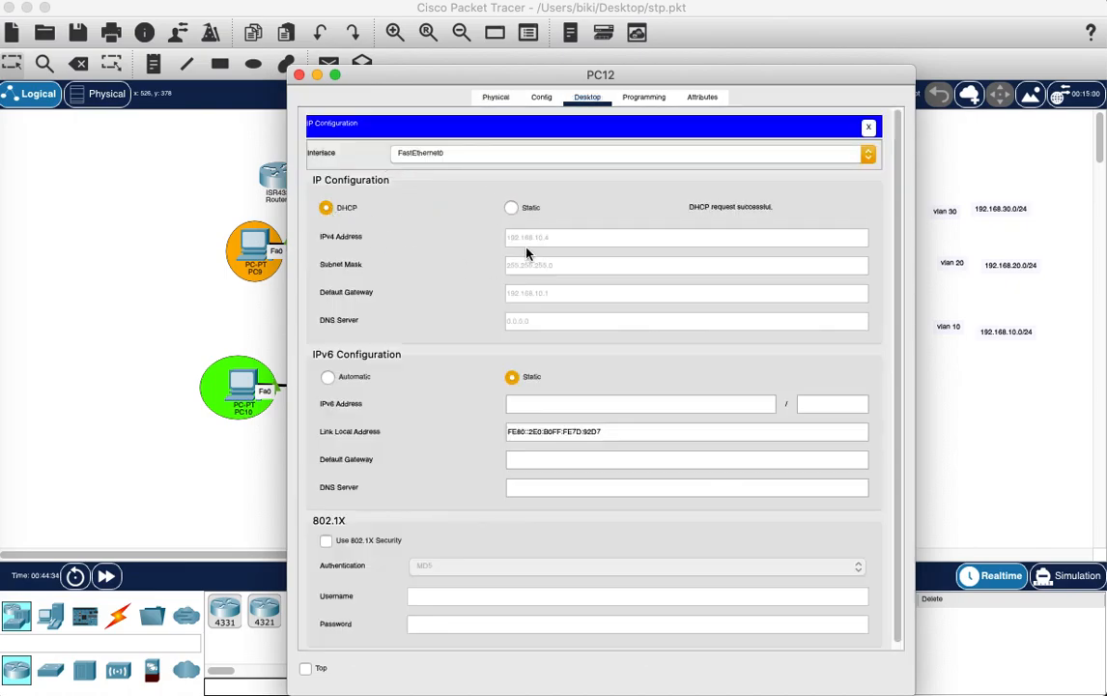
click(299, 76)
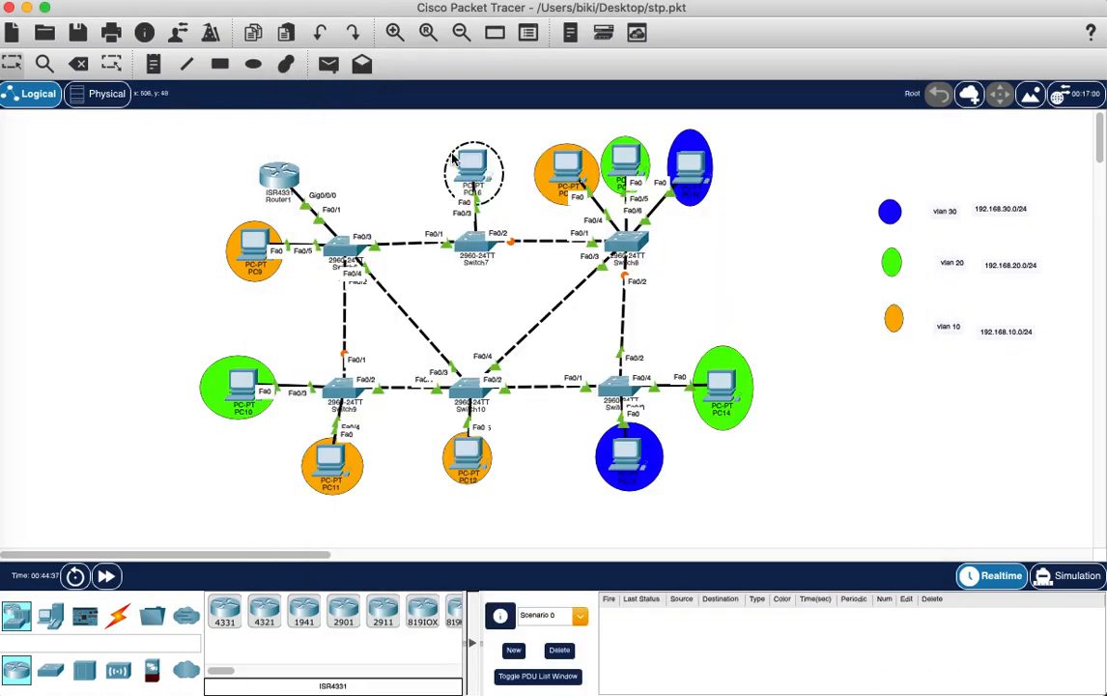
Switch the IPv4 configuration of PC16 to DHCP, check the assigned address and close PC16.
click(486, 161)
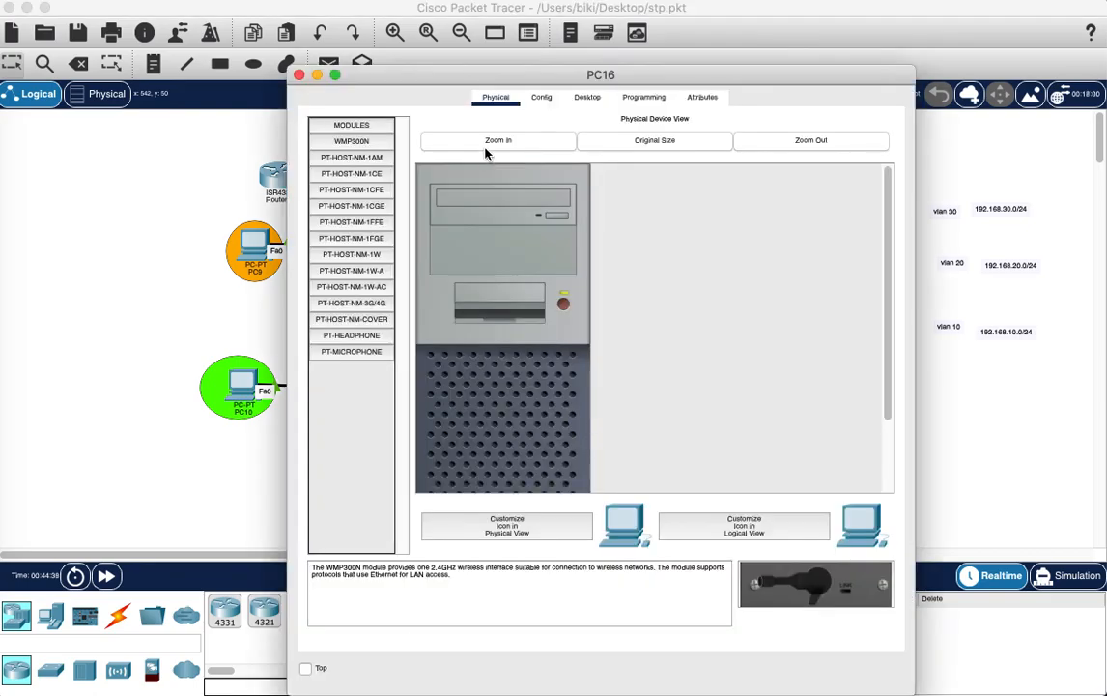
click(574, 101)
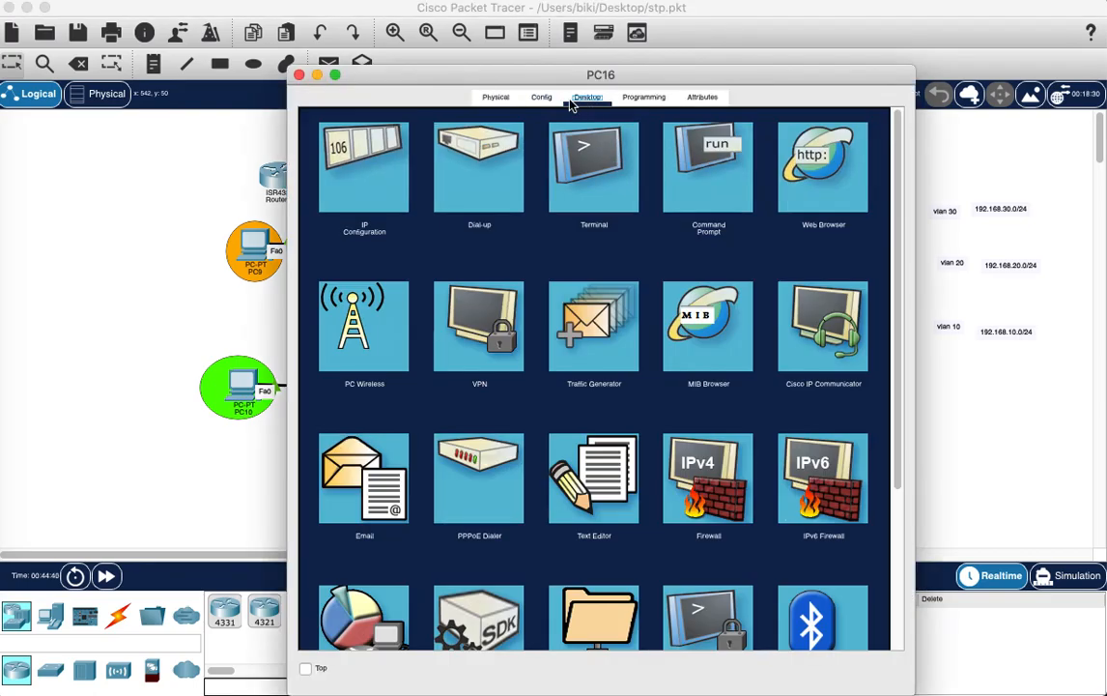
click(365, 162)
click(348, 209)
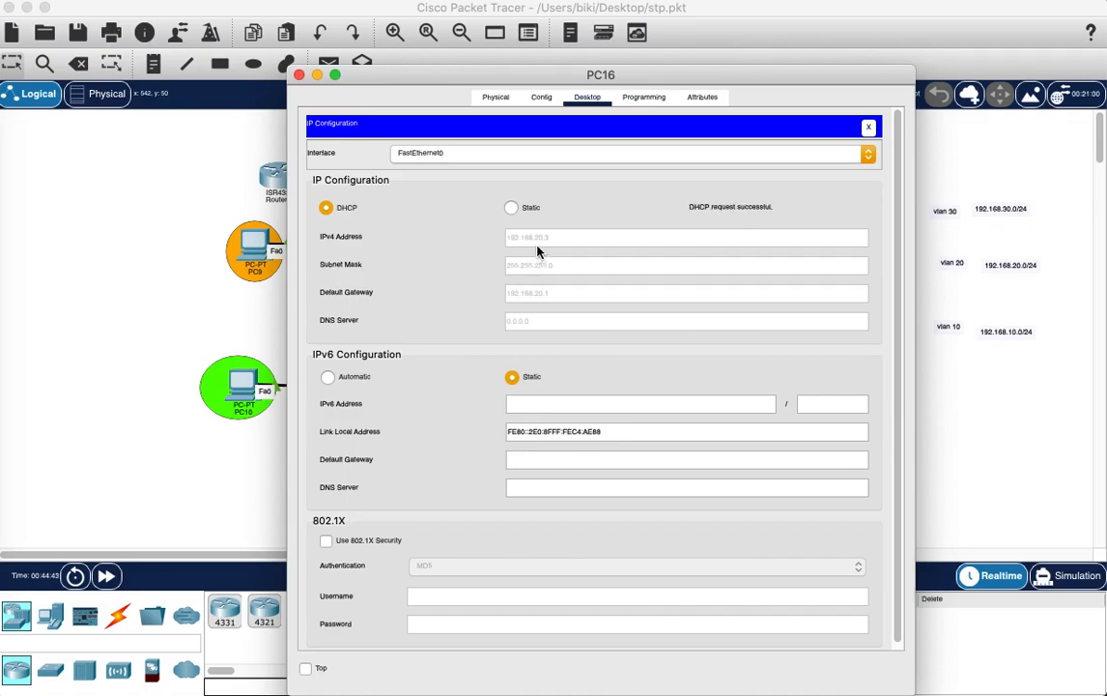
click(299, 75)
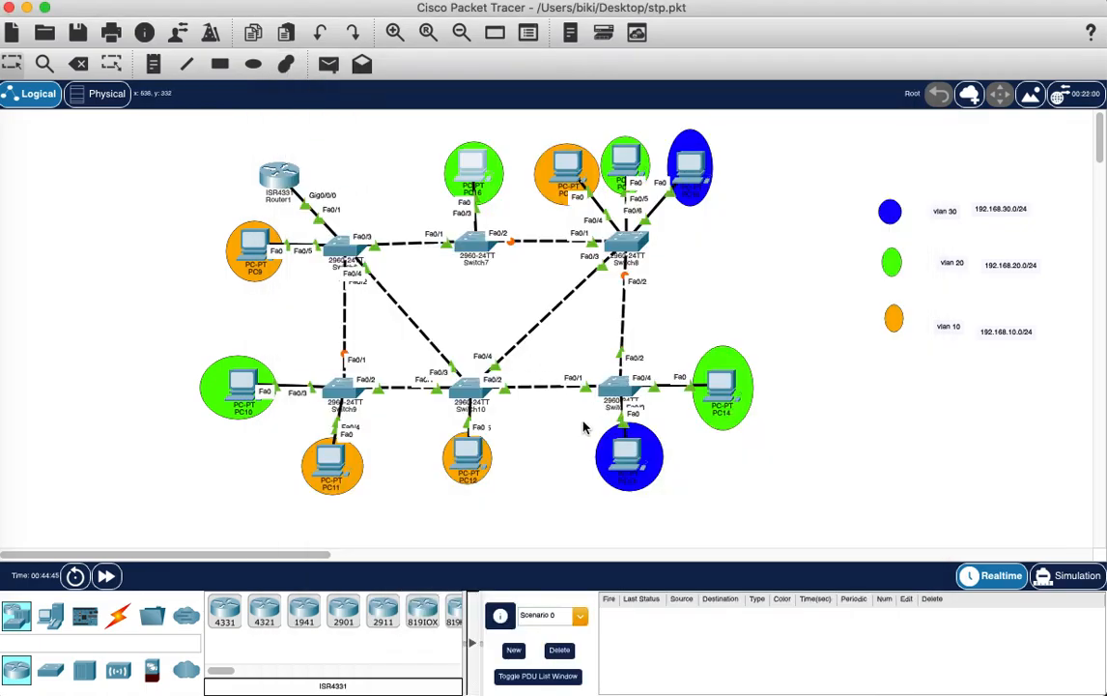
Switch the IPv4 configuration of PC13, the blue VLAN 30 host below the lower switches, to DHCP and close PC13.
click(629, 459)
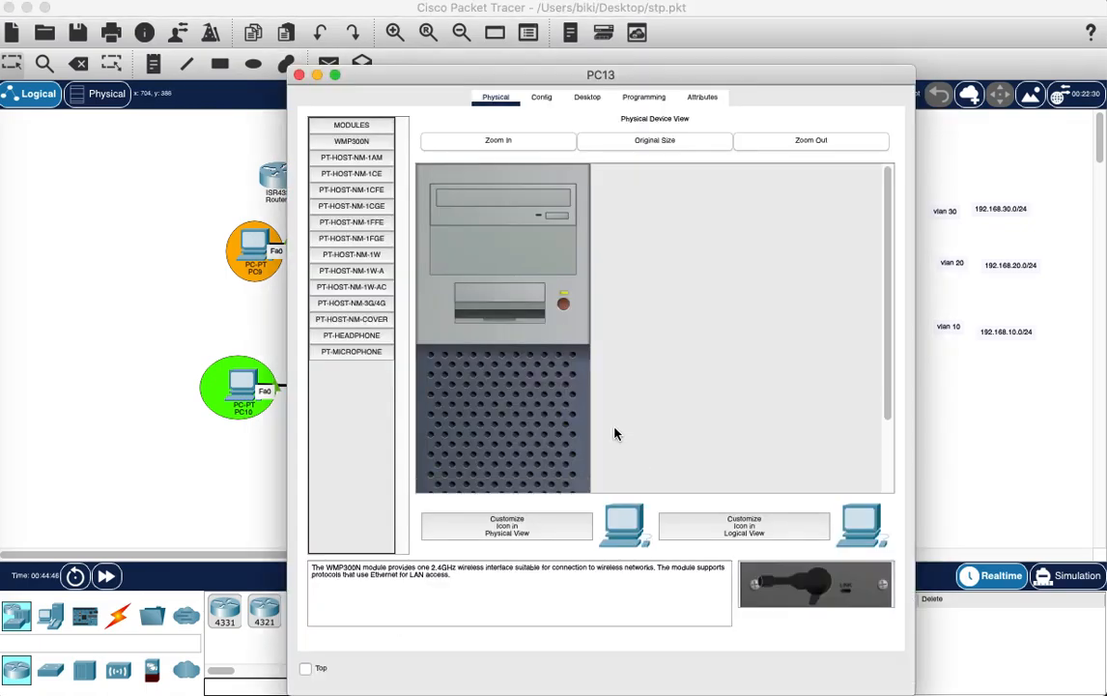
click(576, 101)
click(332, 140)
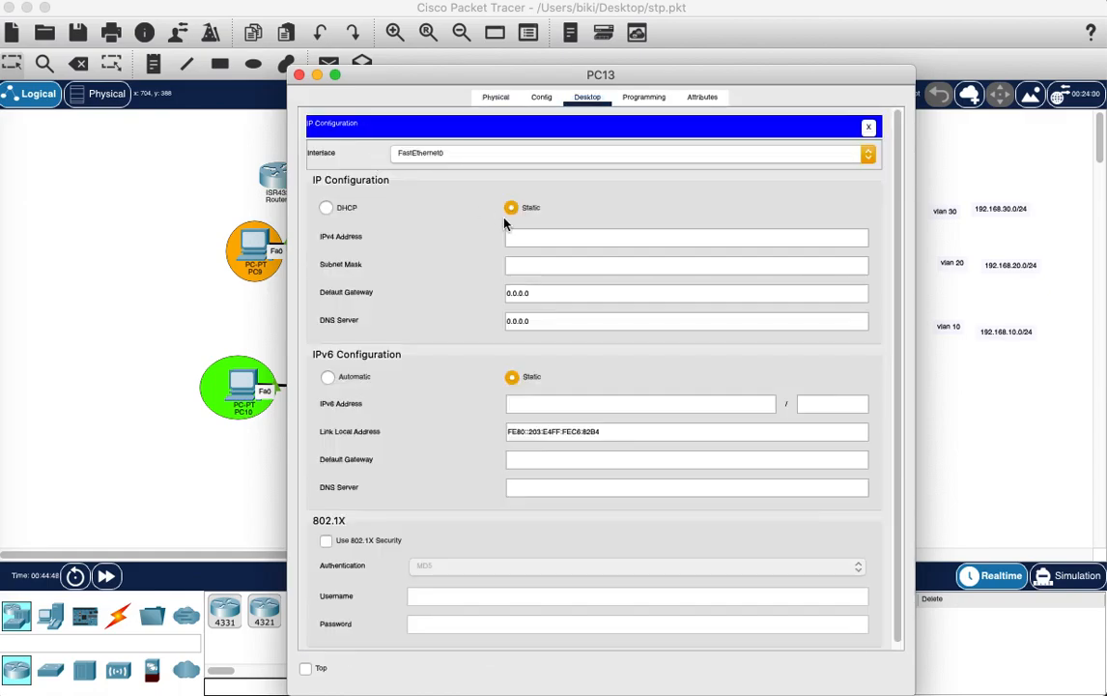
click(345, 208)
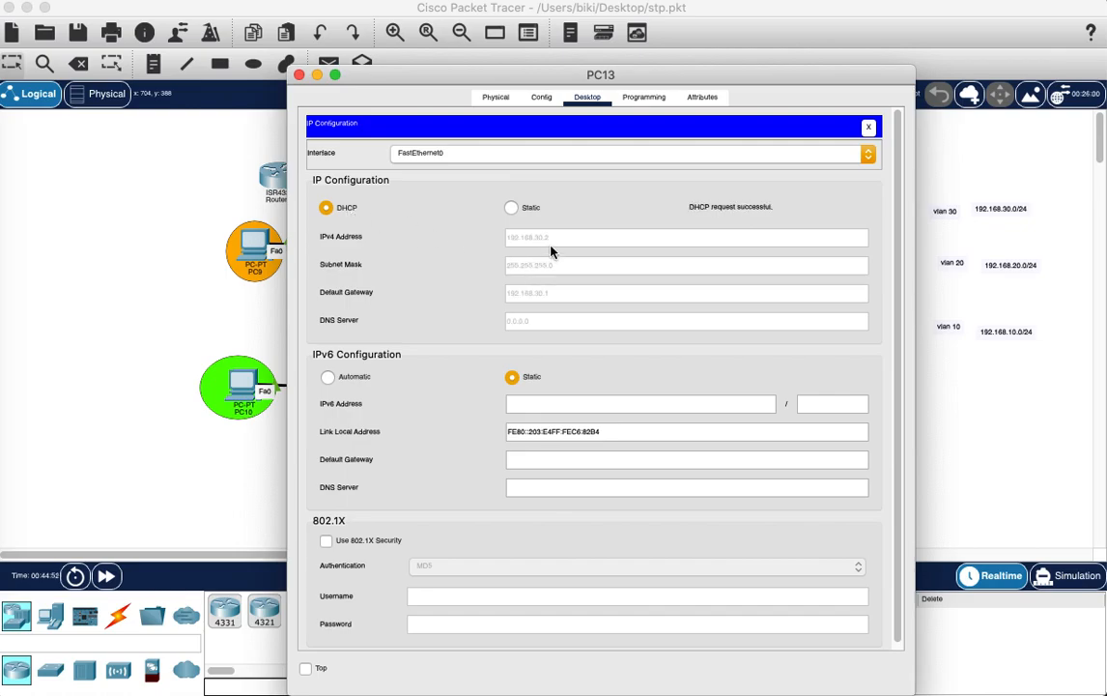
drag(512, 75, 701, 124)
click(489, 122)
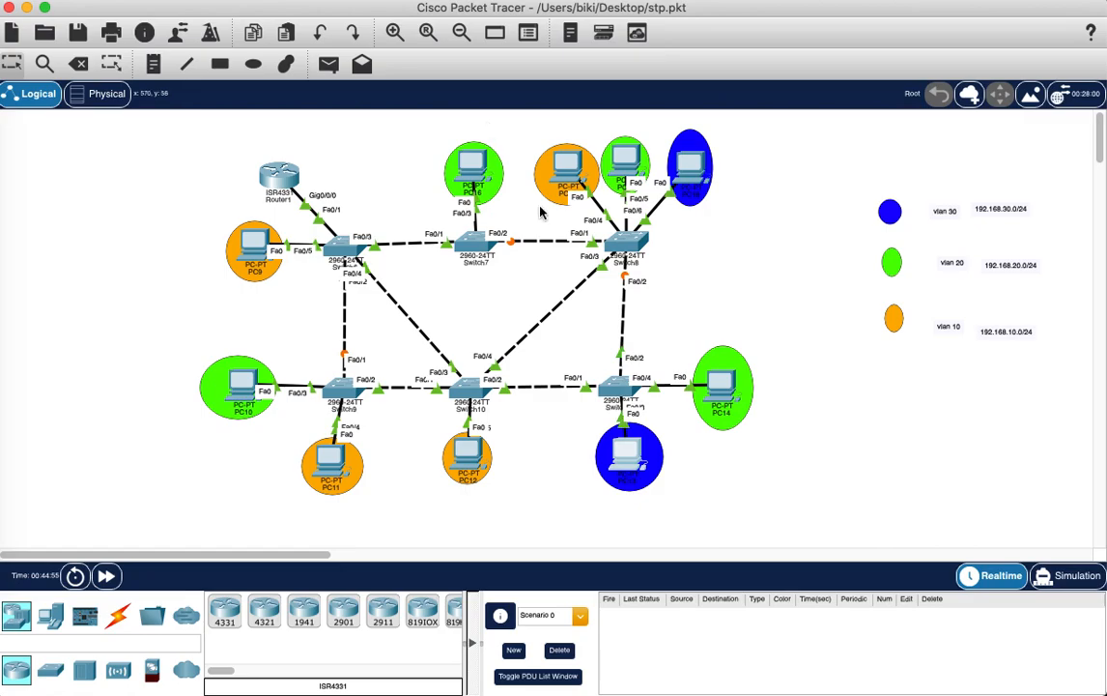
Reopen the IP configuration of PC13 to check its DHCP-assigned address, and close PC13.
click(638, 466)
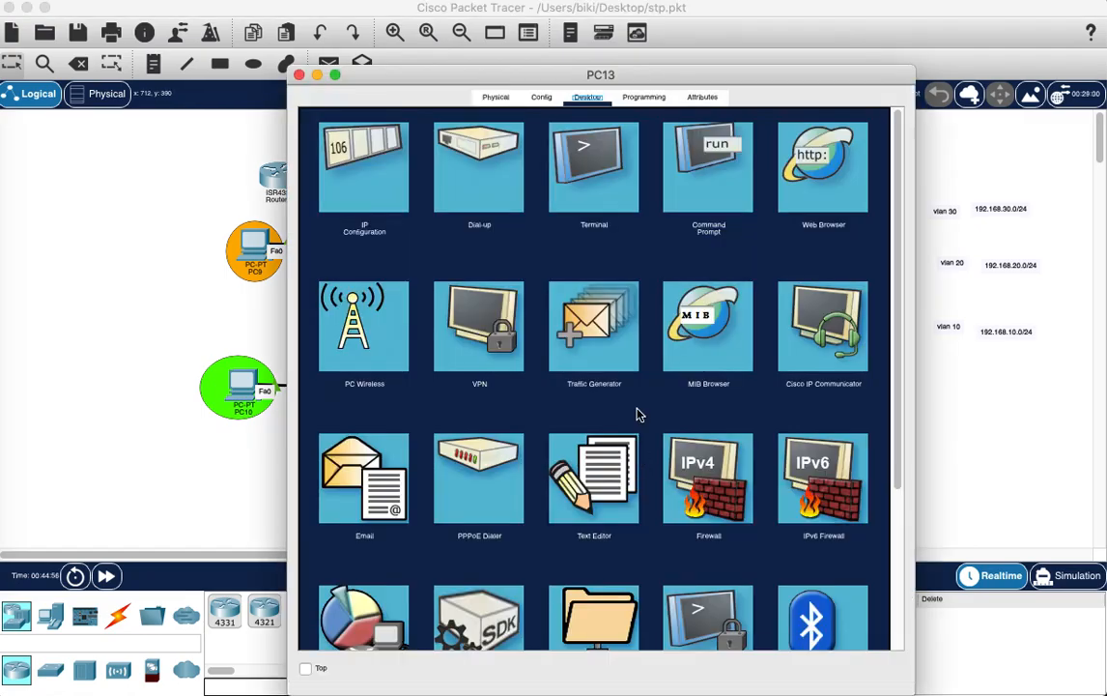
click(358, 164)
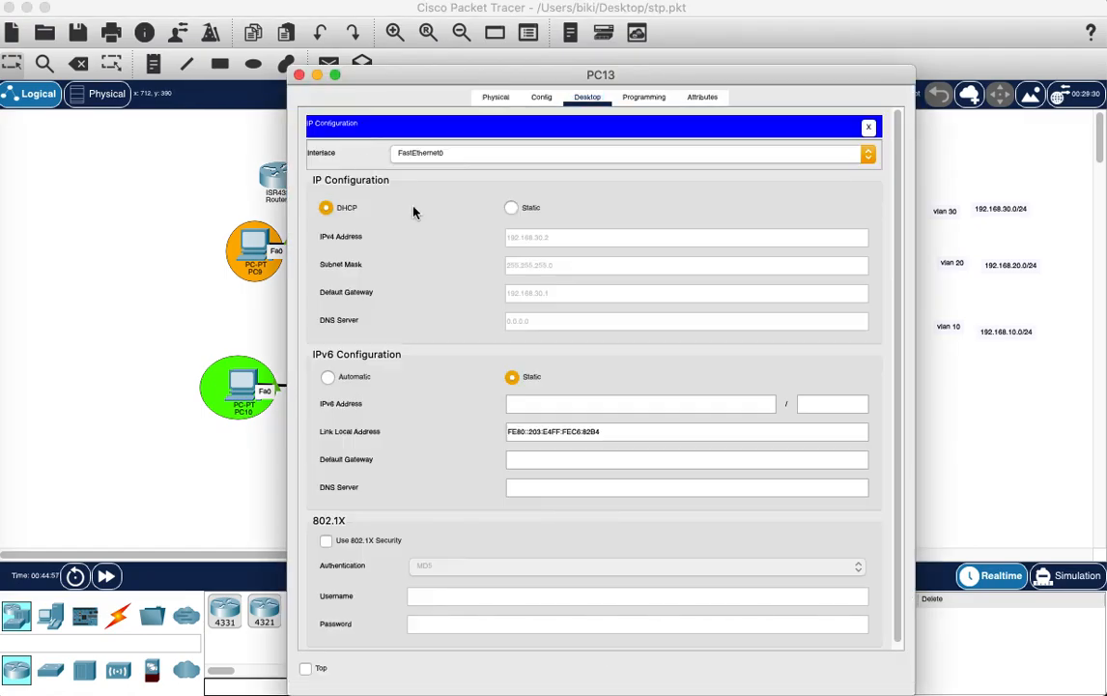
click(299, 74)
Switch the IPv4 configuration of PC14 to DHCP, check the assigned address and close PC14.
click(719, 383)
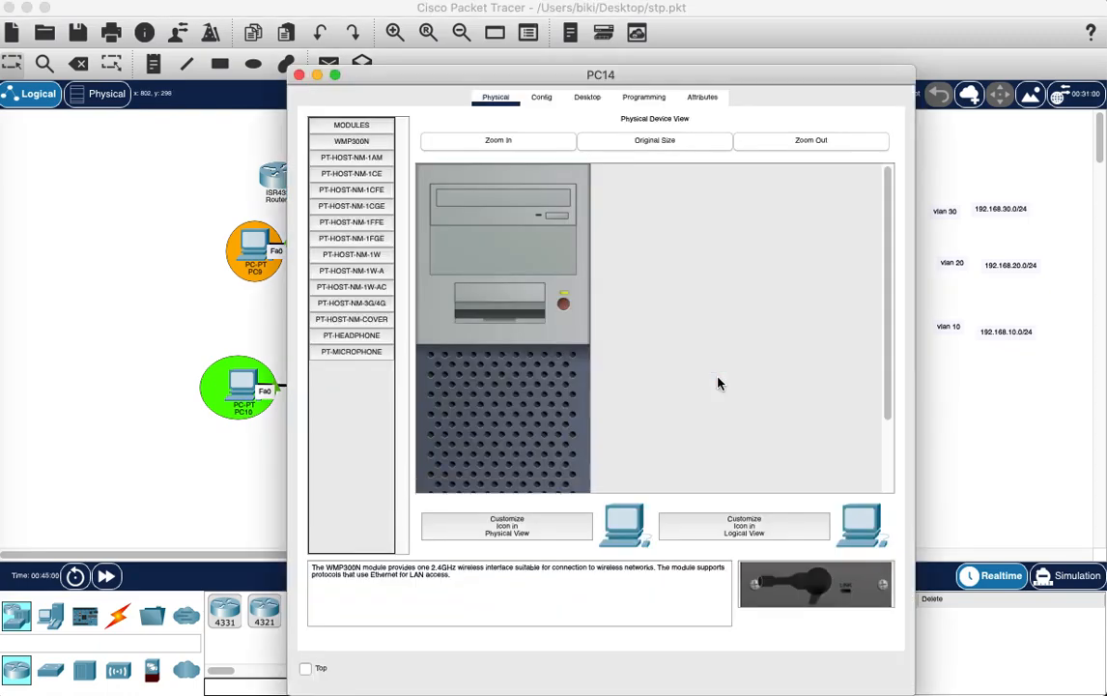
click(586, 96)
click(379, 145)
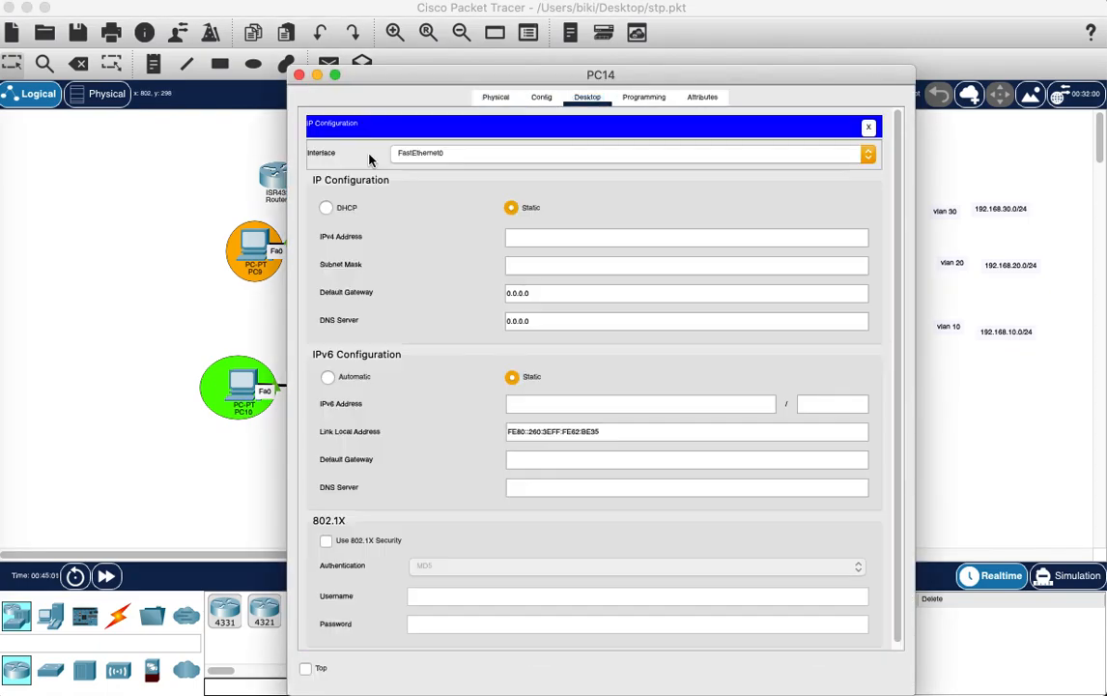
click(326, 207)
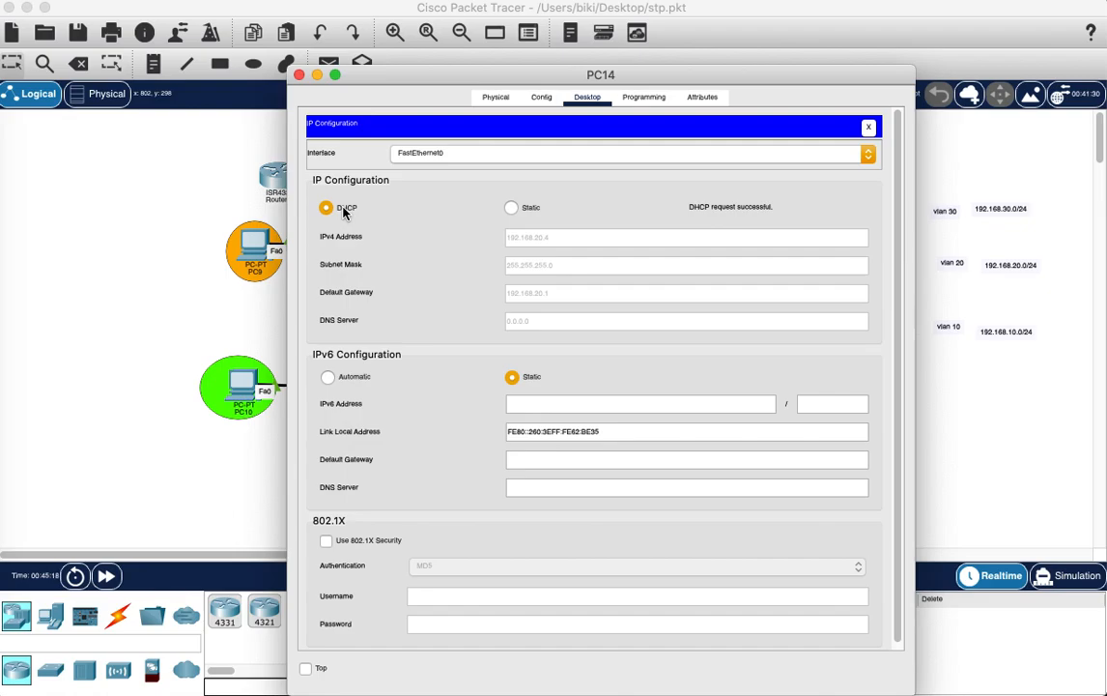
click(300, 76)
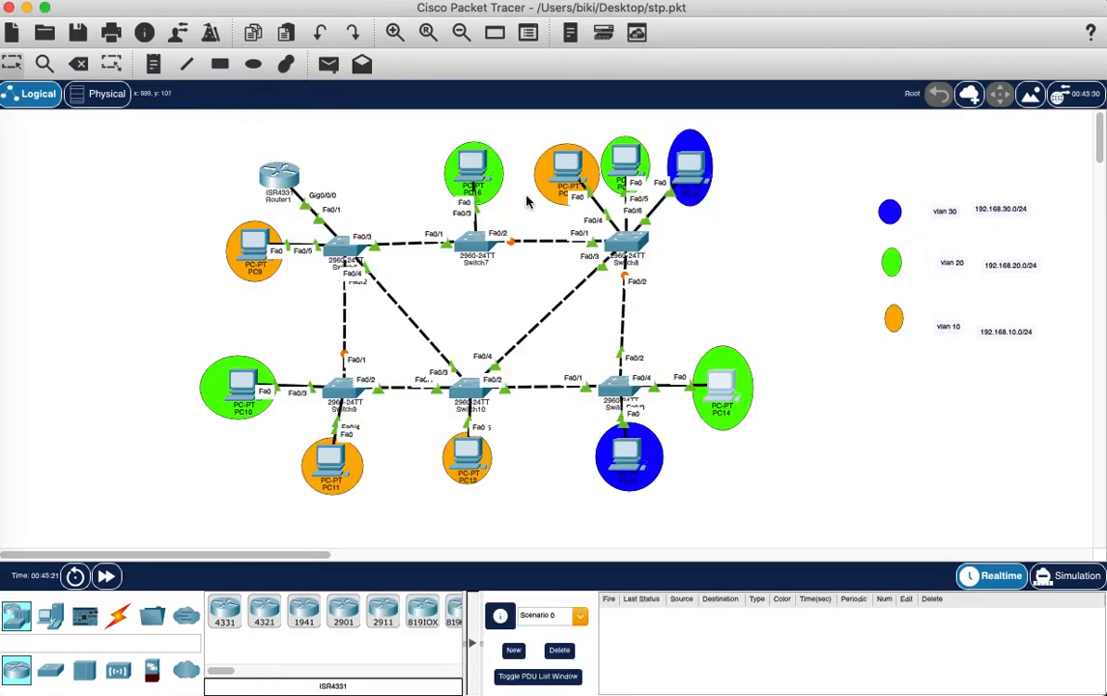
Switch the IPv4 configuration of PC15, the orange VLAN 10 host on Switch8, to DHCP and close PC15.
click(566, 170)
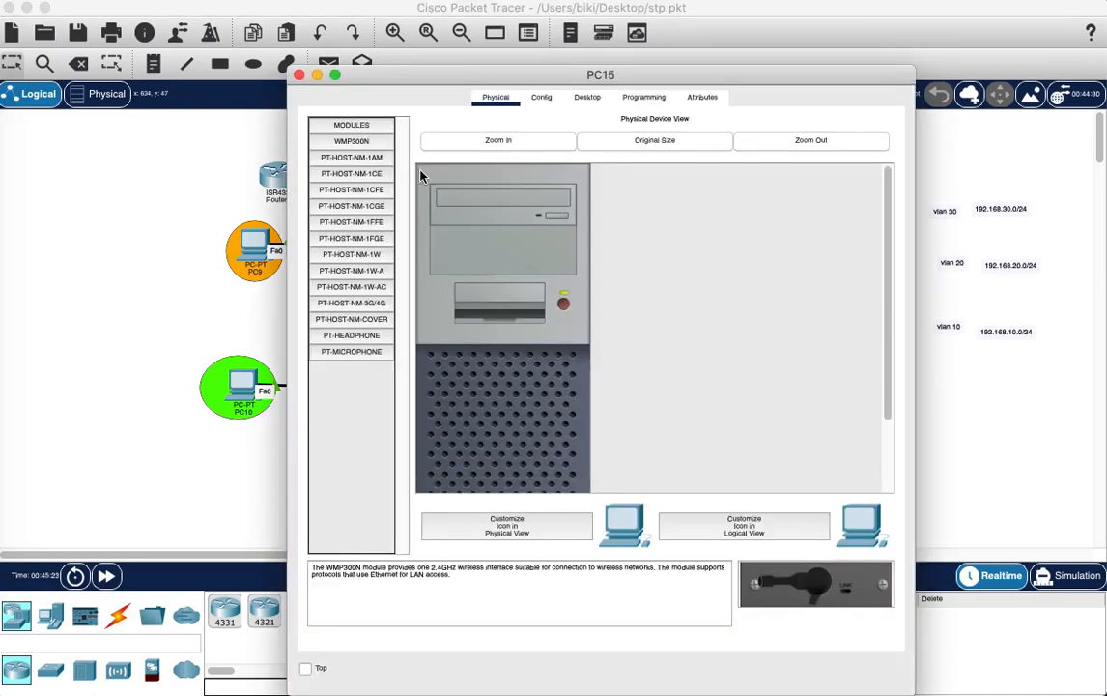
click(587, 97)
click(357, 188)
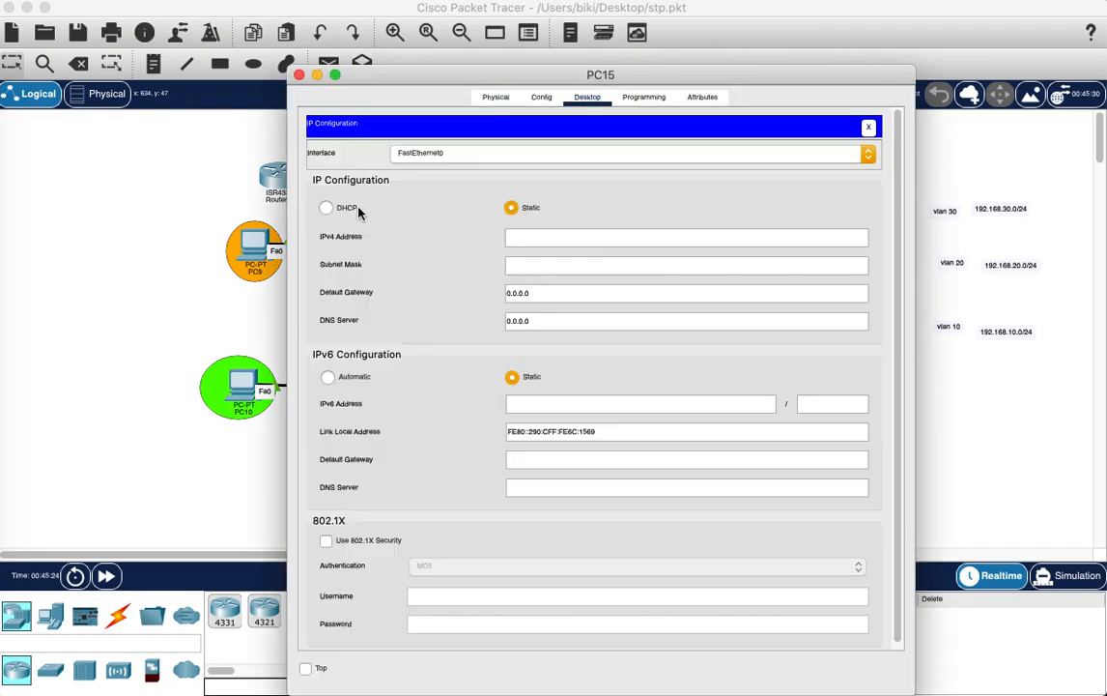
click(341, 207)
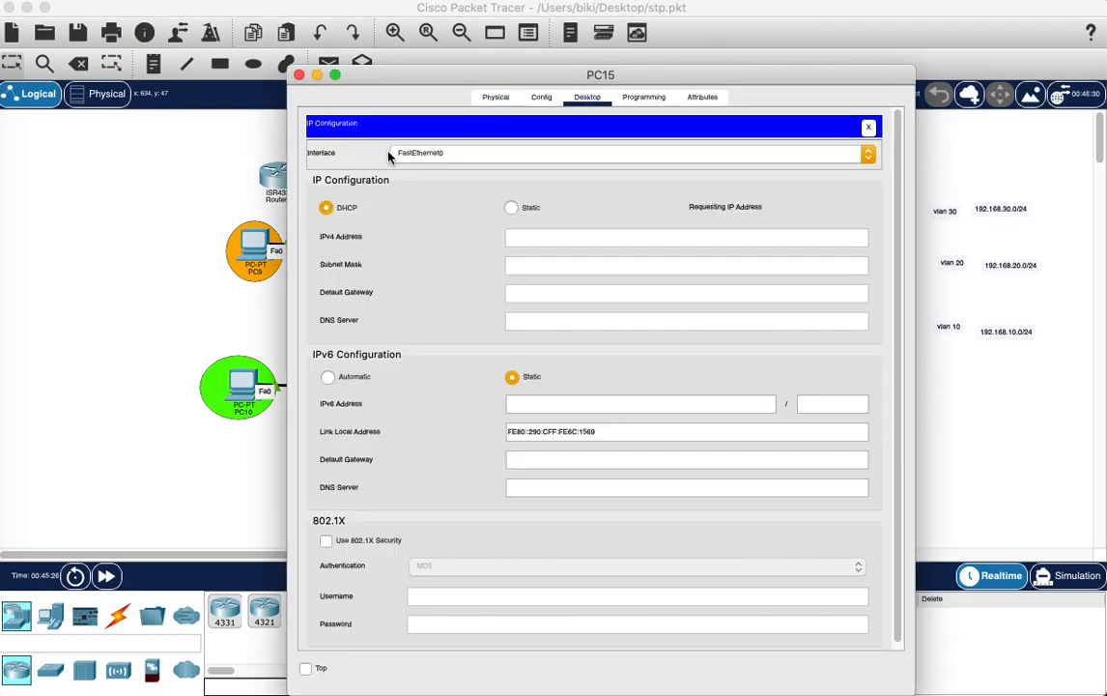
click(300, 74)
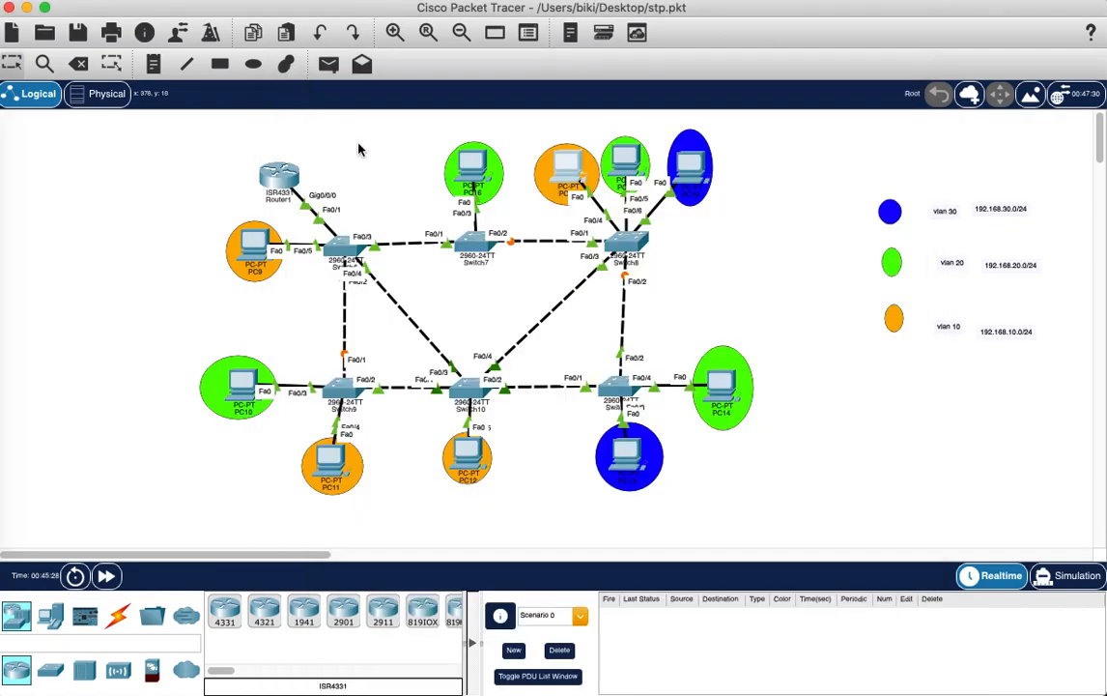
Switch the IPv4 configuration of PC17, the green VLAN 20 host on Switch8, to DHCP and close PC17.
click(619, 169)
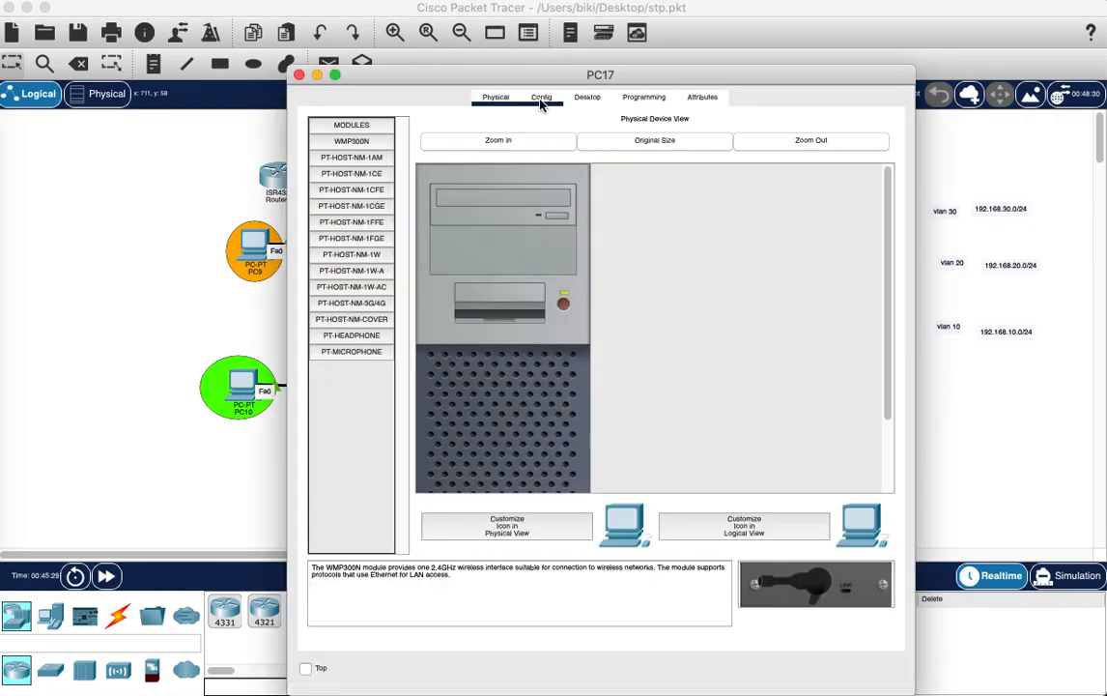
click(588, 96)
click(321, 143)
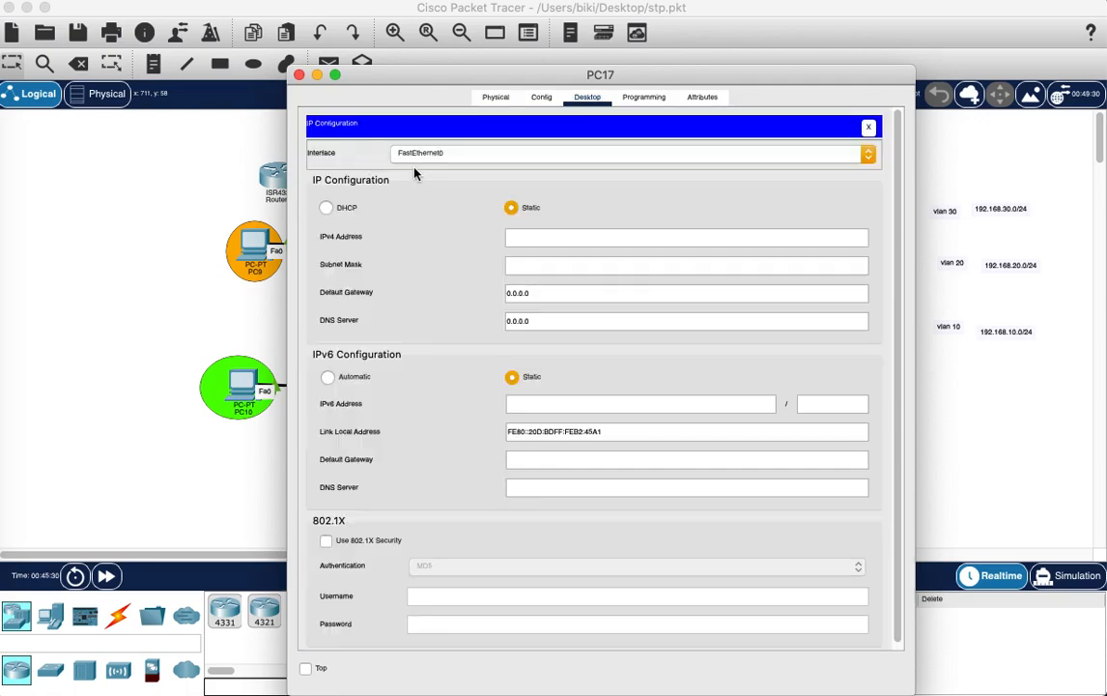
click(327, 206)
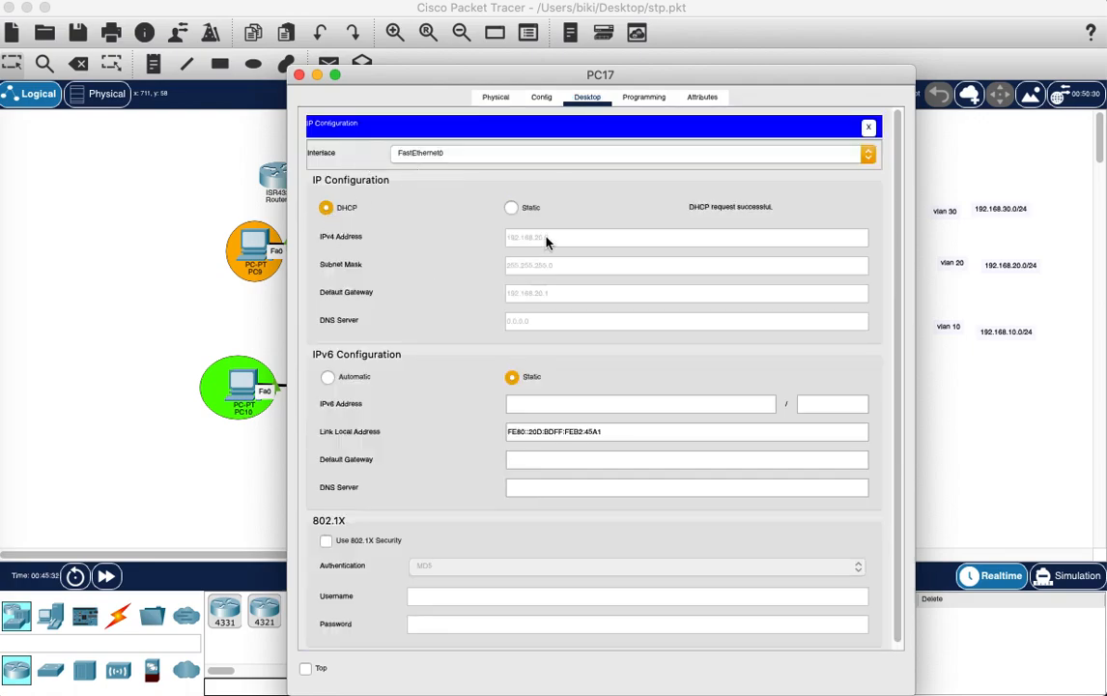
click(298, 75)
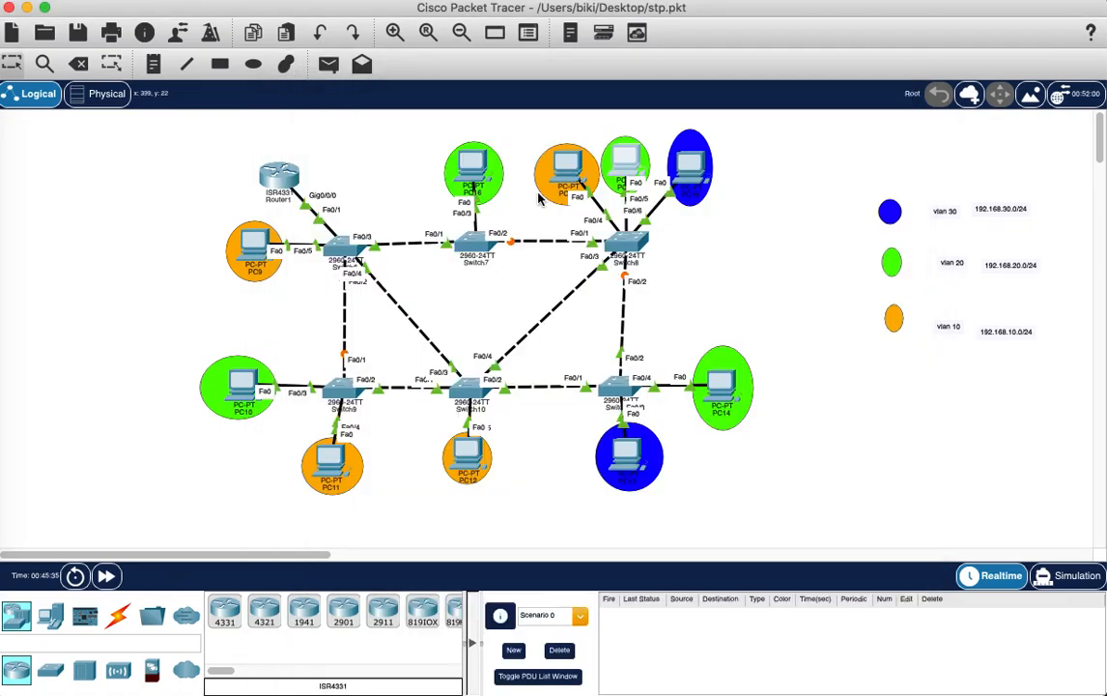
Switch the IPv4 configuration of PC18, the blue VLAN 30 host on Switch8, to DHCP and close PC18.
click(690, 161)
click(587, 96)
click(370, 178)
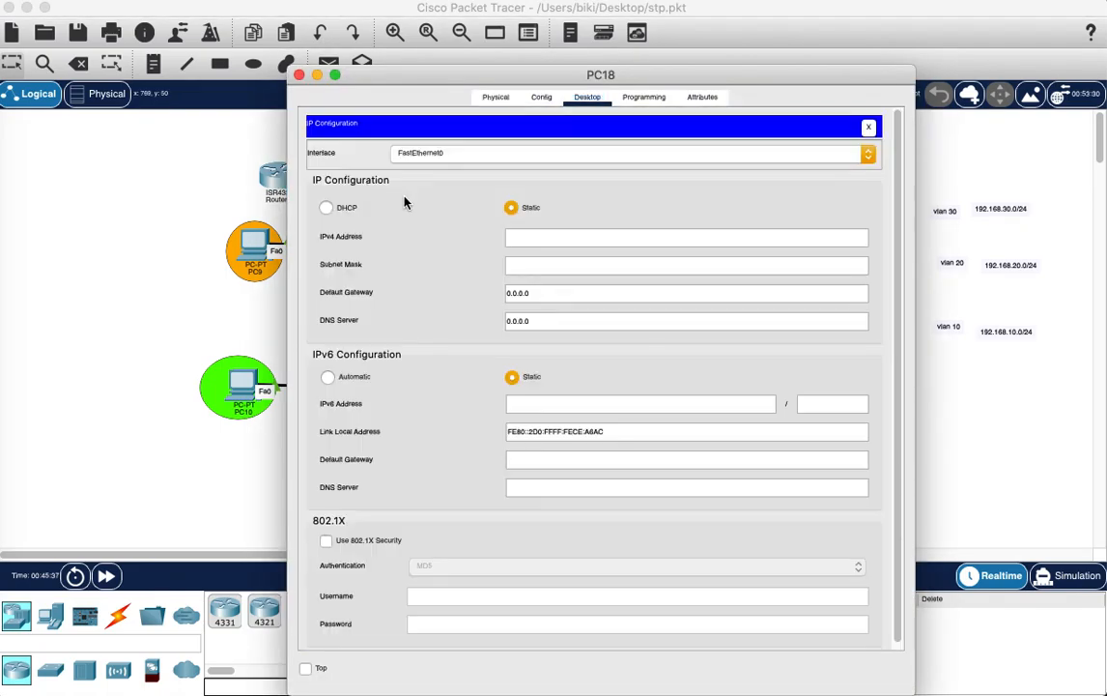
click(329, 208)
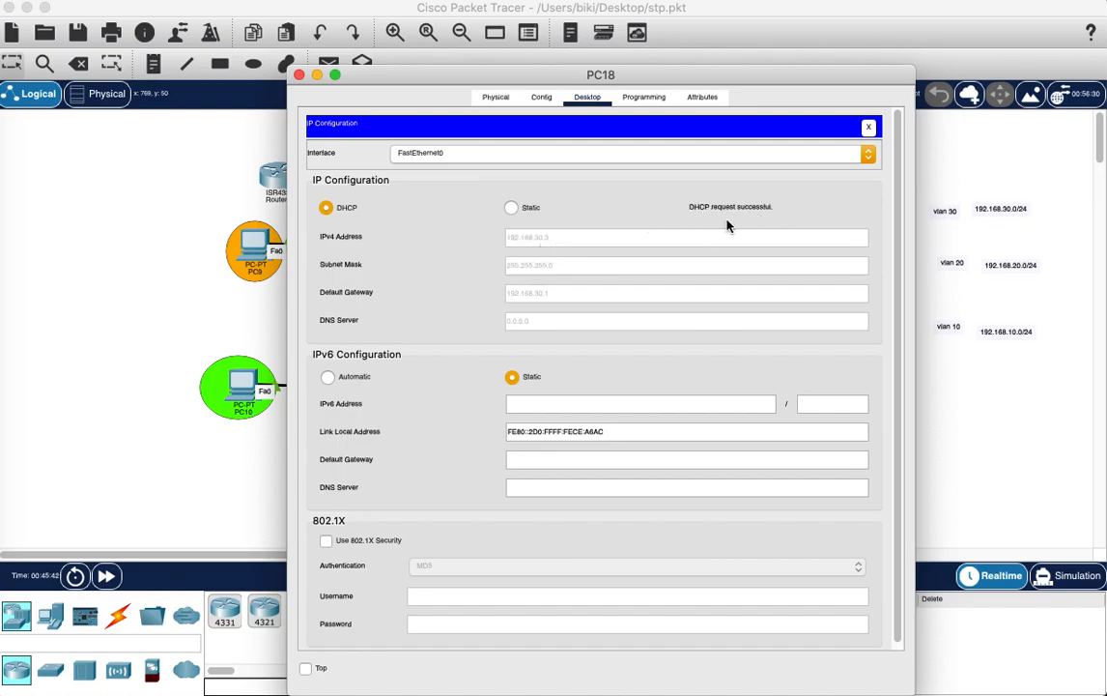
click(299, 75)
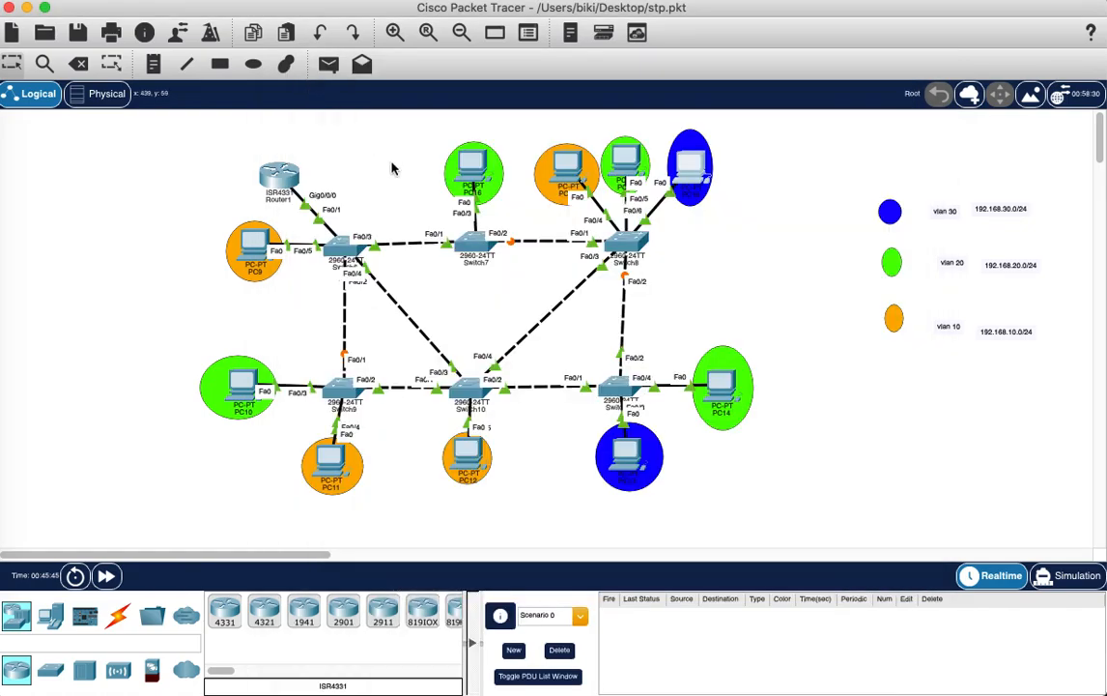
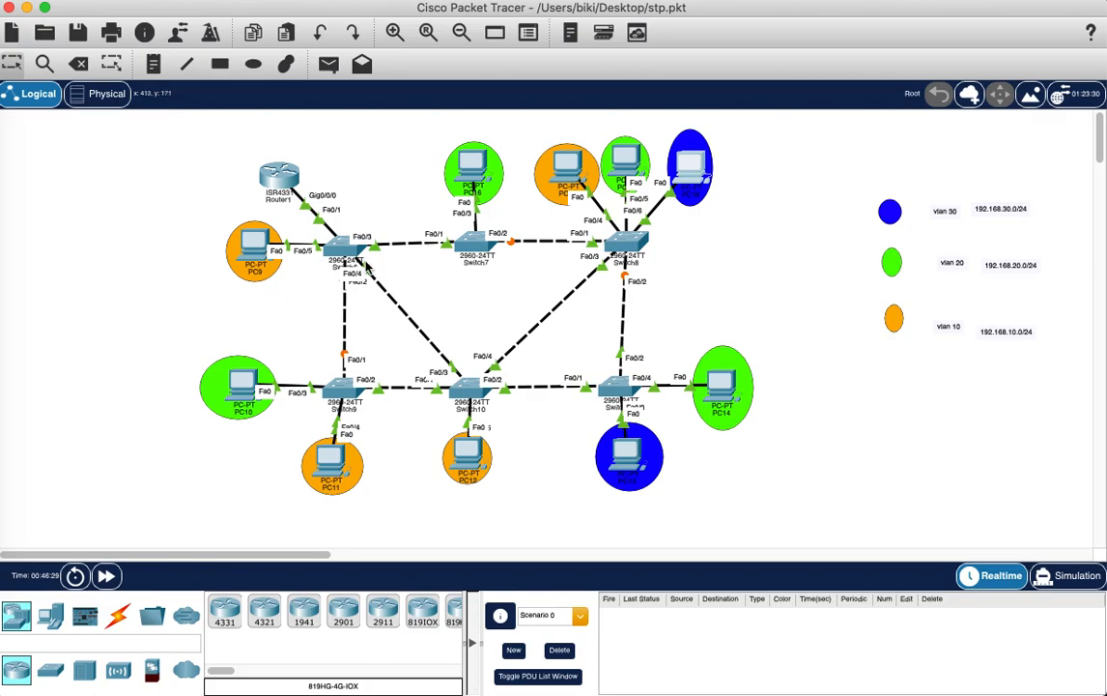
Open the command line of Switch6 and enter global configuration mode.
click(348, 256)
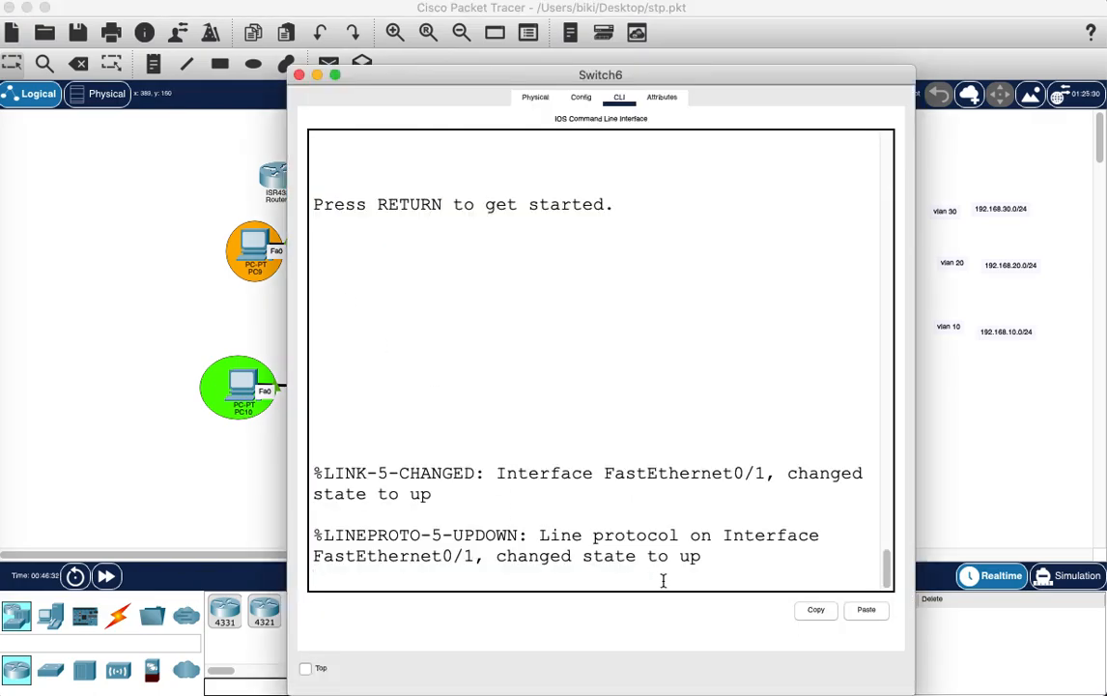
key(Return)
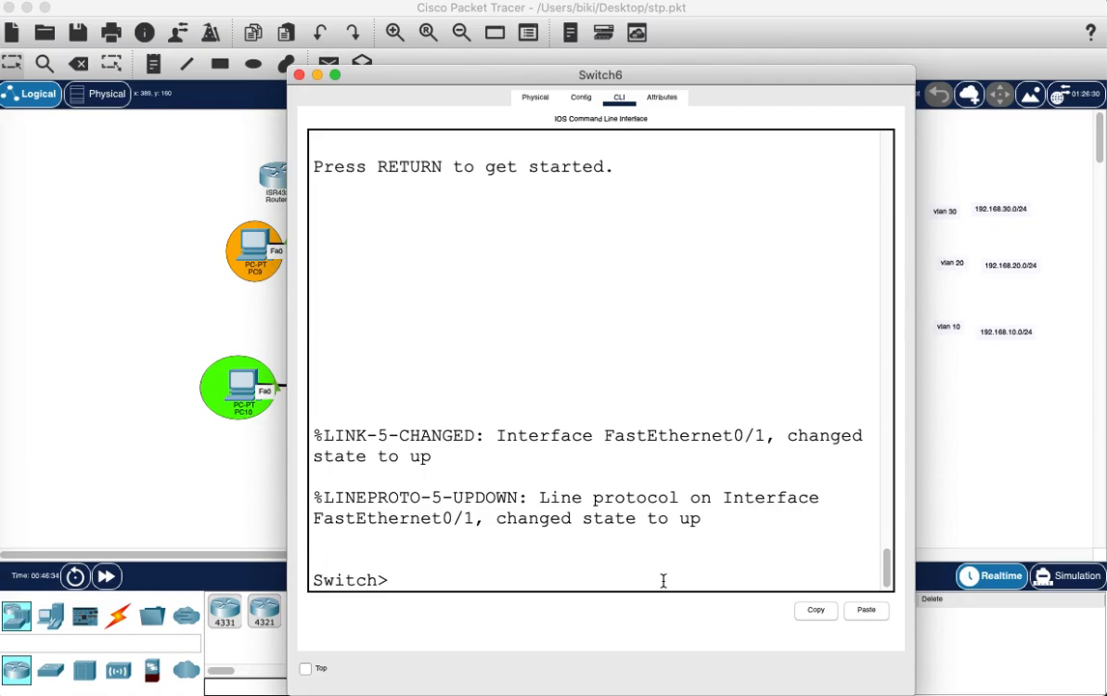
text(en)
key(Return)
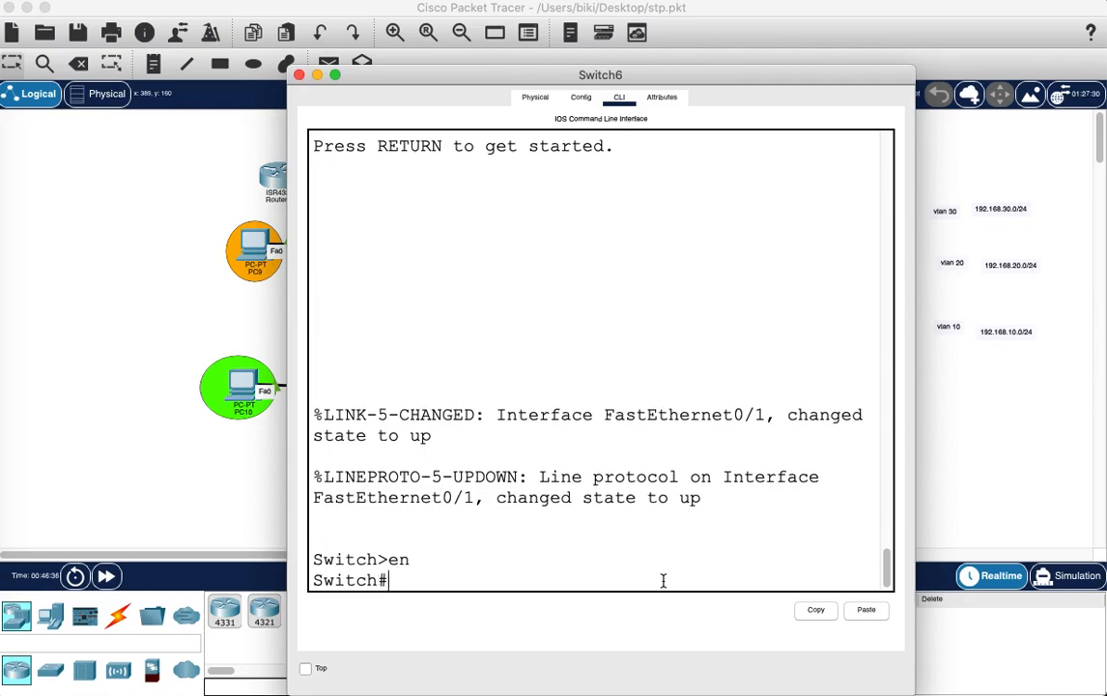
text(conf t)
key(Return)
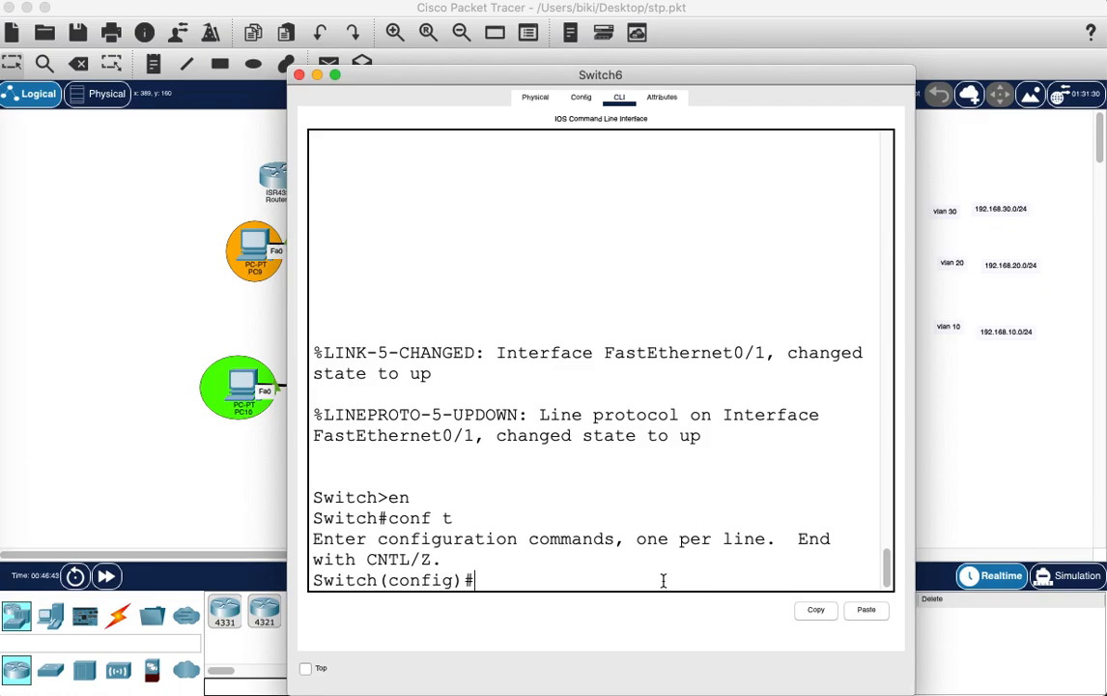
drag(491, 75, 723, 75)
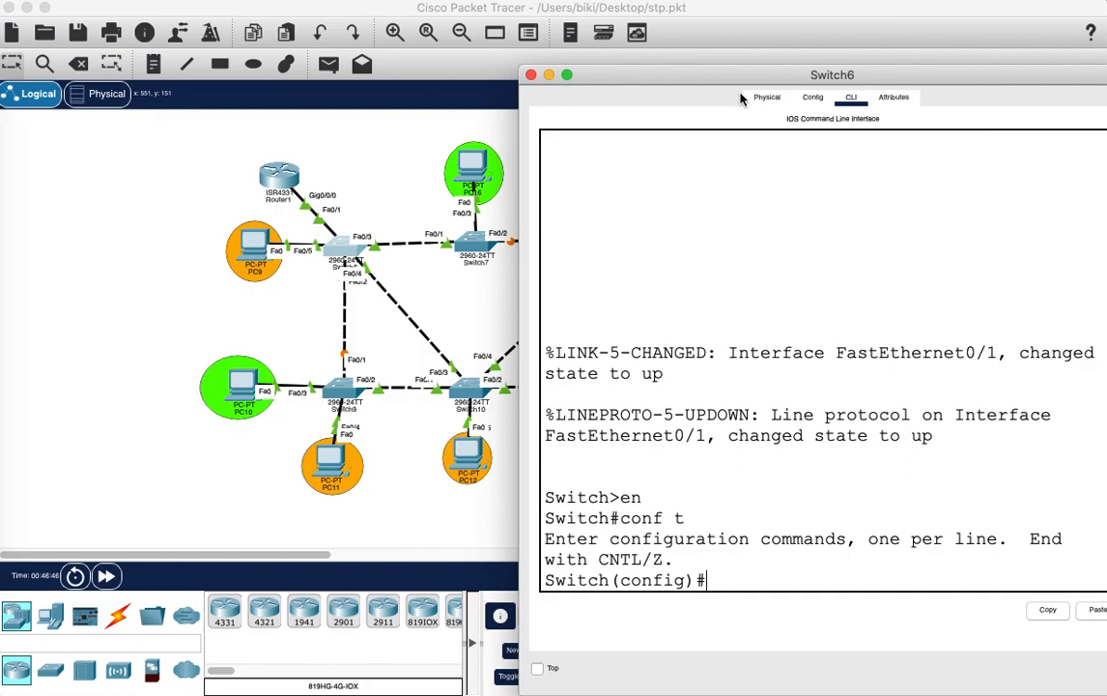
drag(677, 79, 462, 17)
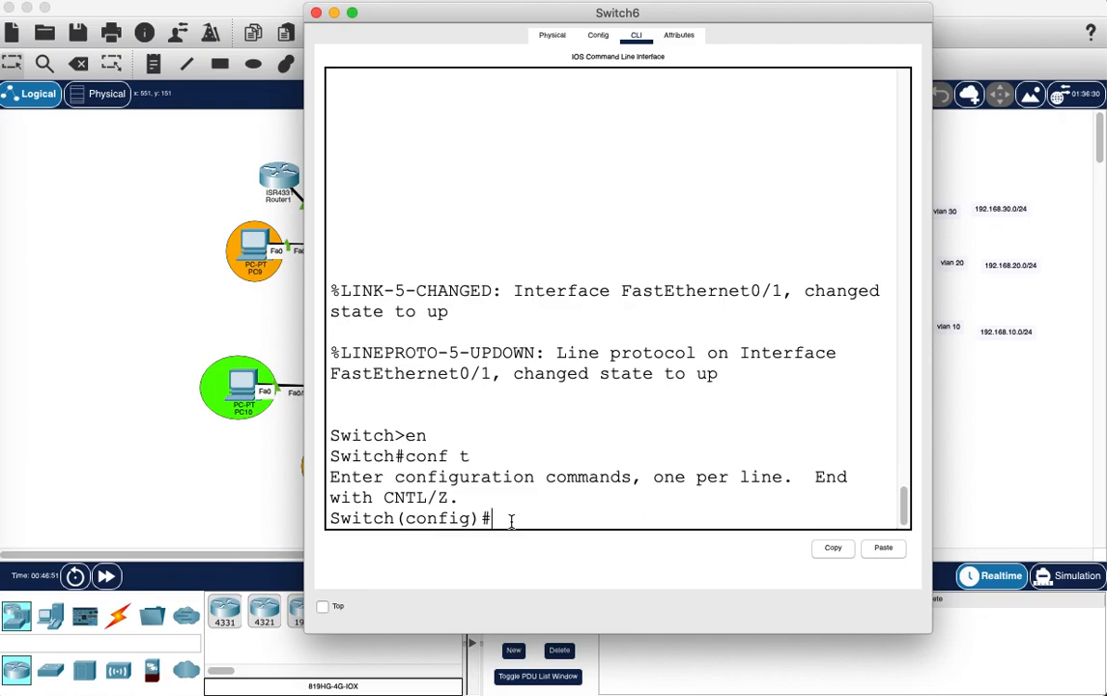
Make Switch6 the primary spanning-tree root for VLAN 10 with "spanning-tree vlan 10 root primary" and close its window.
text(span)
key(Tab)
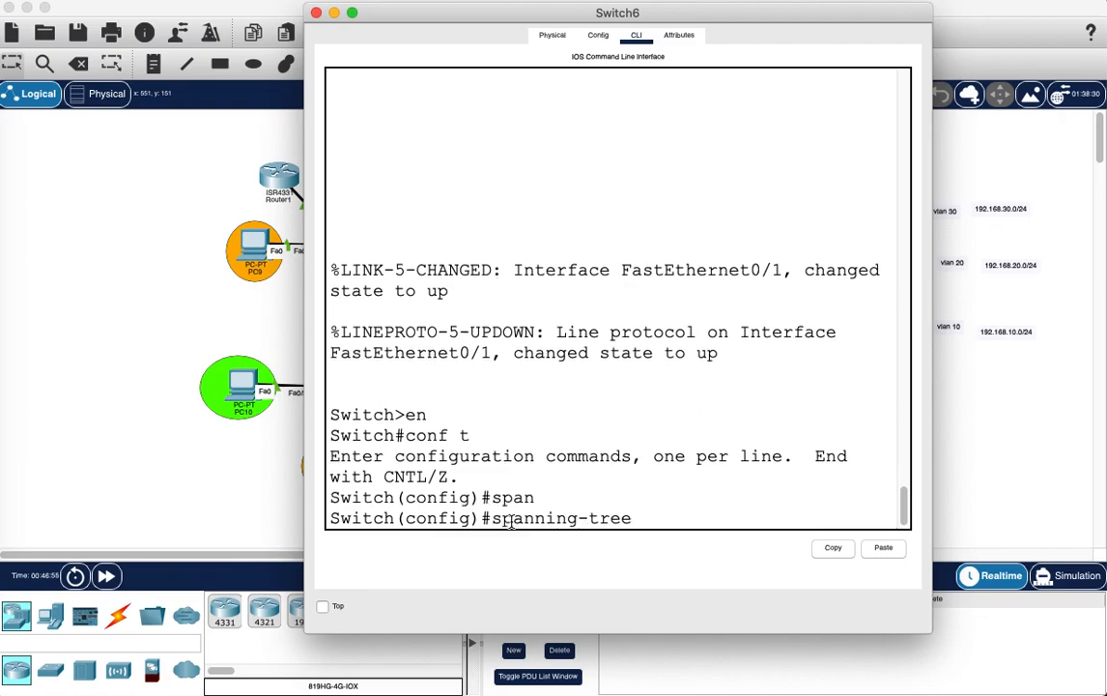
text(vla)
key(Tab)
text(1)
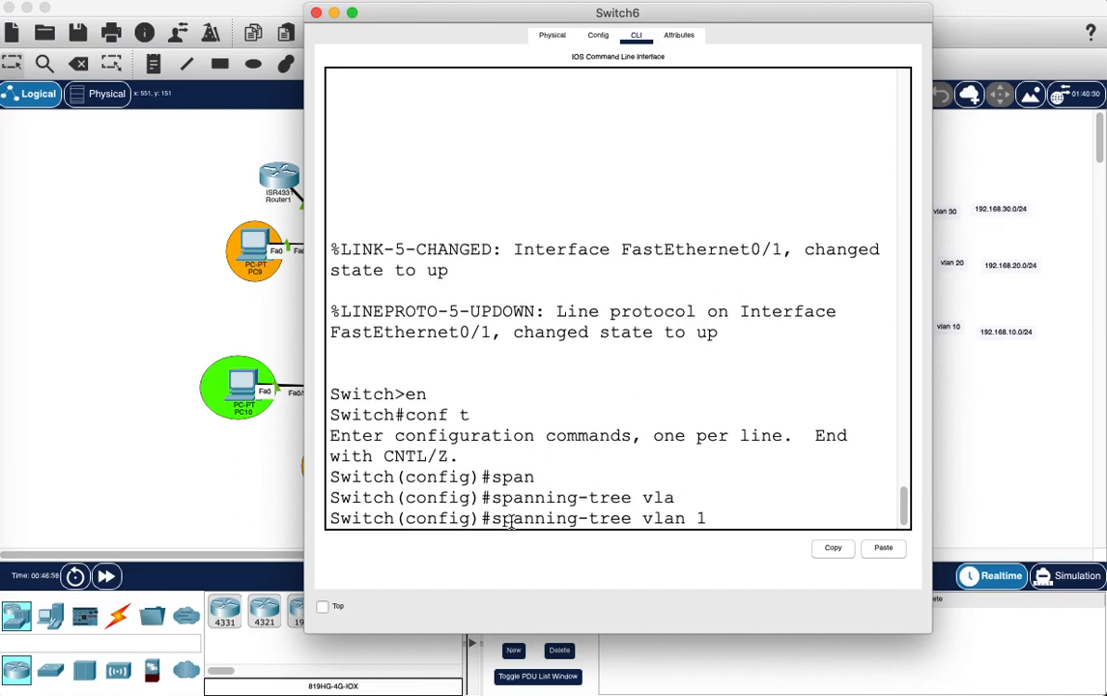
text(0 roo)
key(Tab)
text(p)
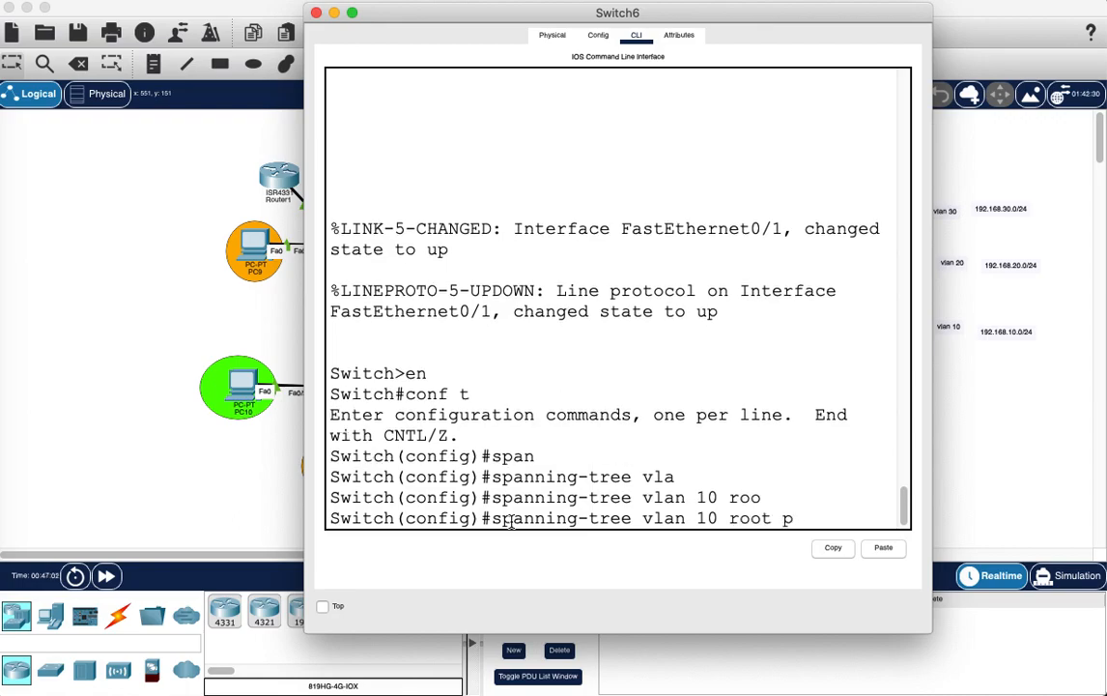
key(Tab)
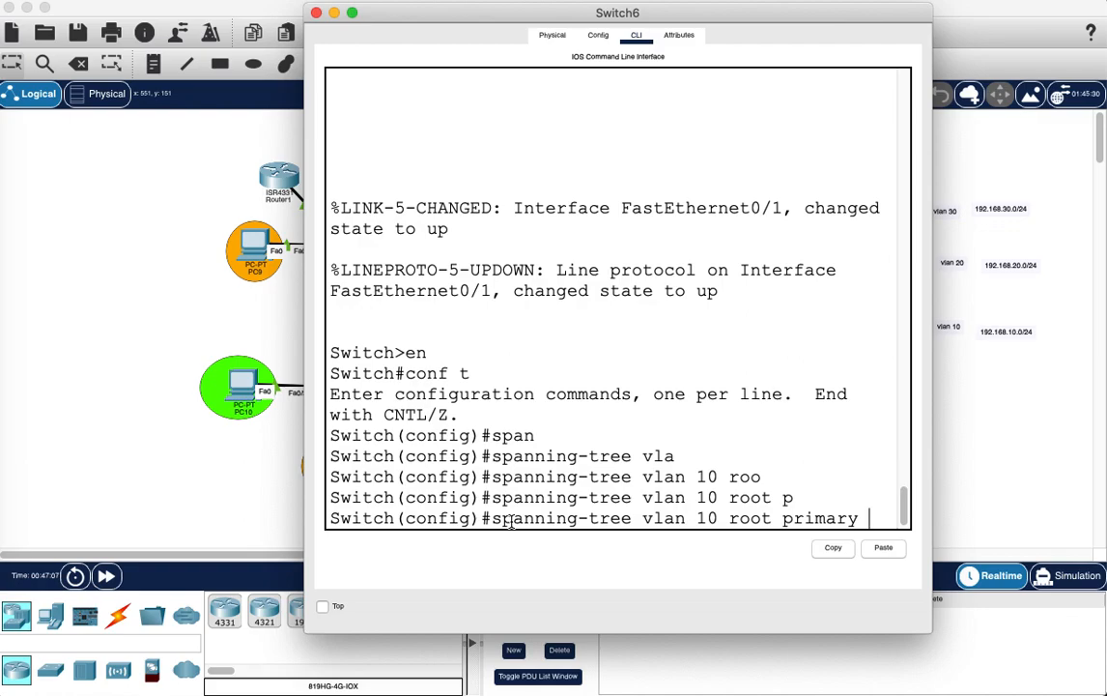
key(Return)
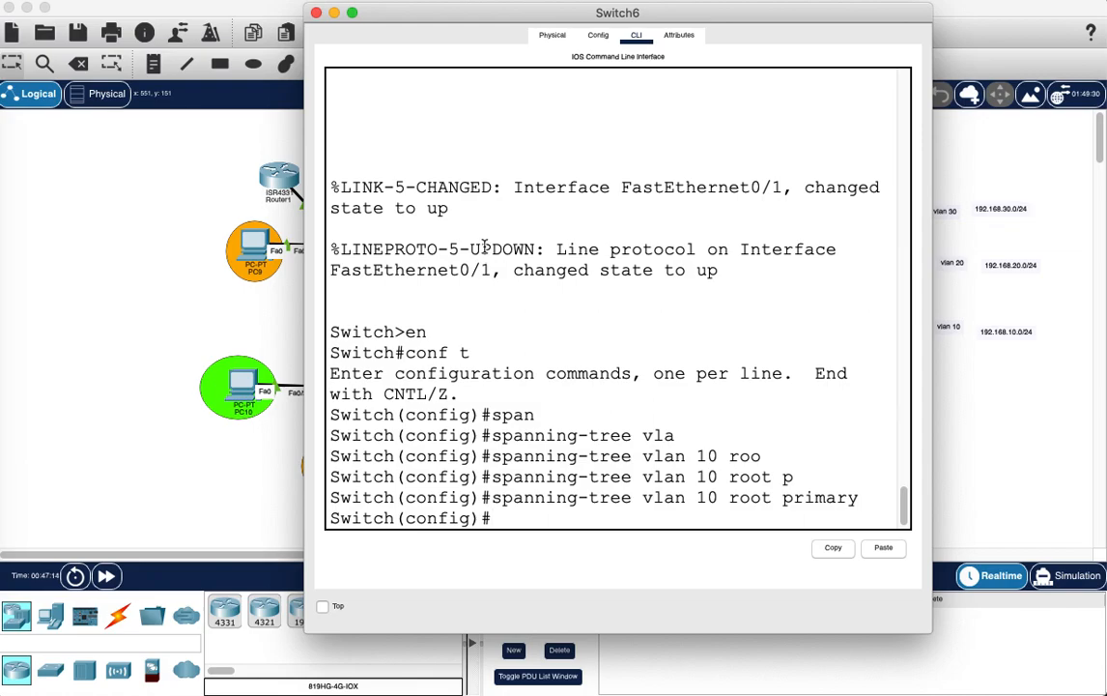
click(316, 14)
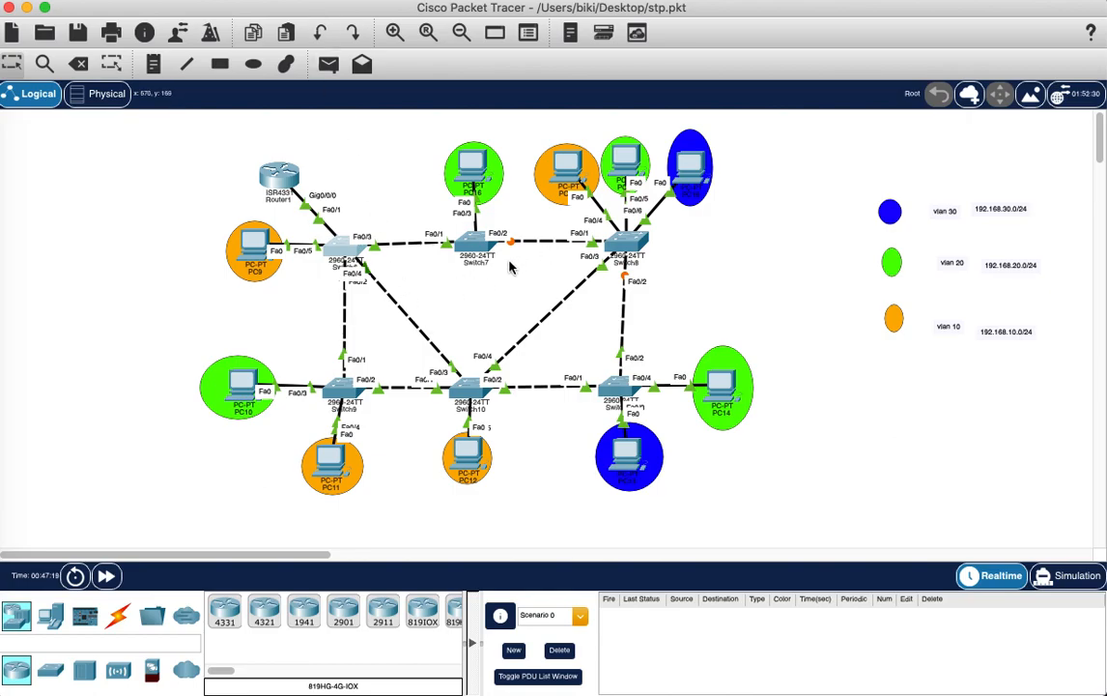
Open the command line of Switch8 and enter global configuration mode.
click(628, 245)
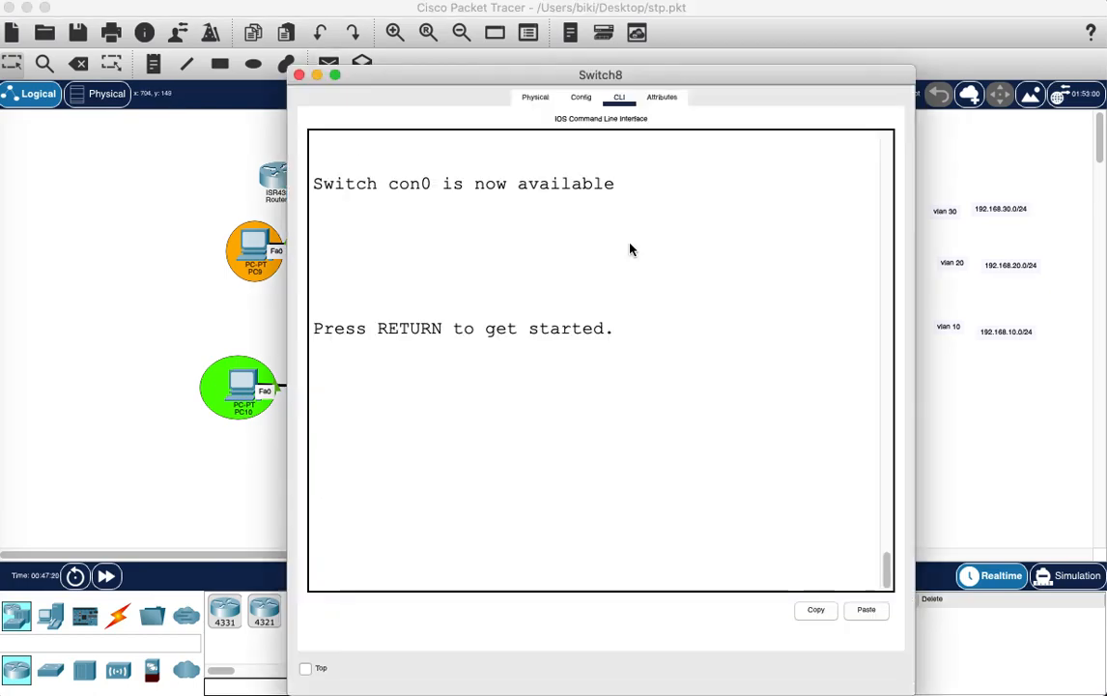
click(536, 477)
key(Return)
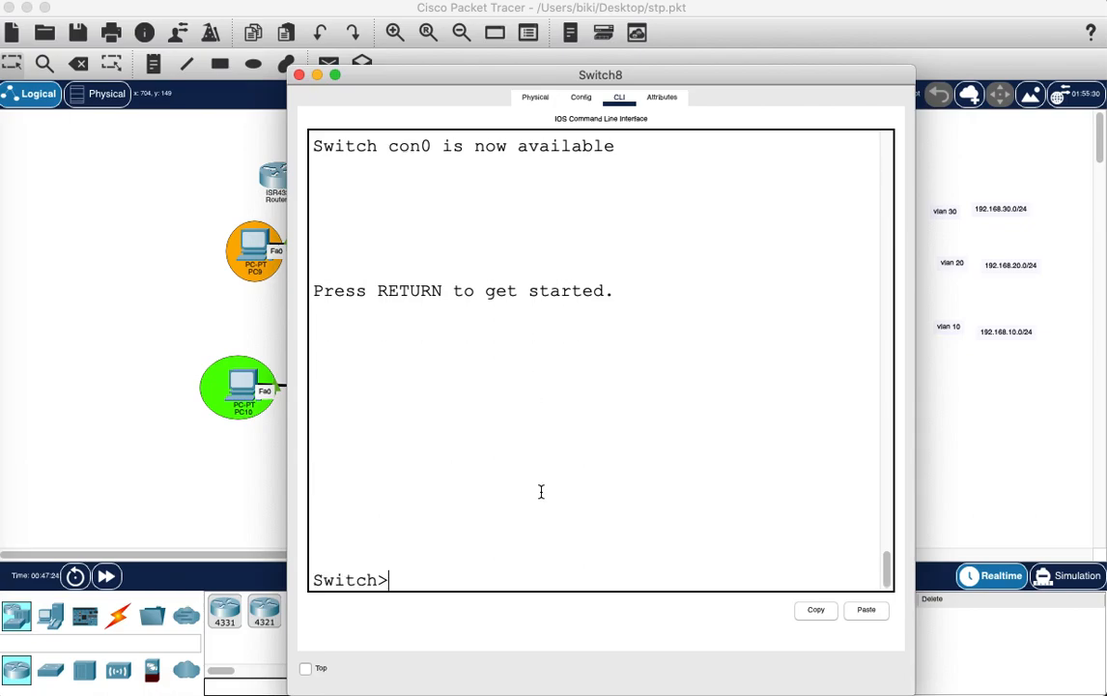
text(en)
key(Return)
text(co)
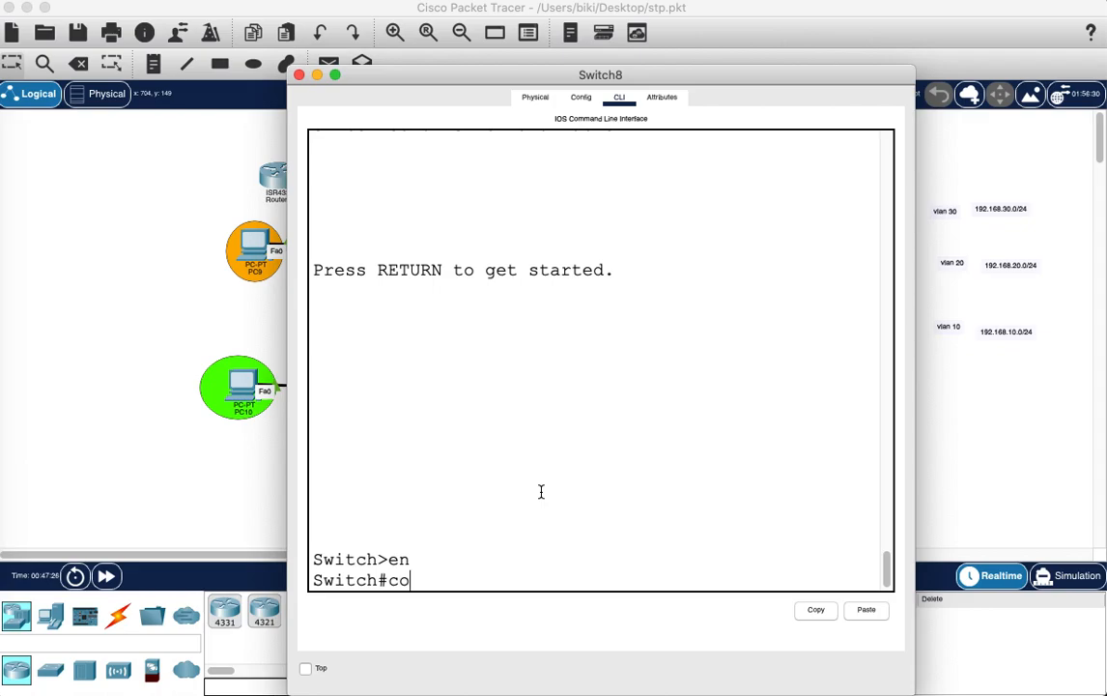
text(nf t)
key(Return)
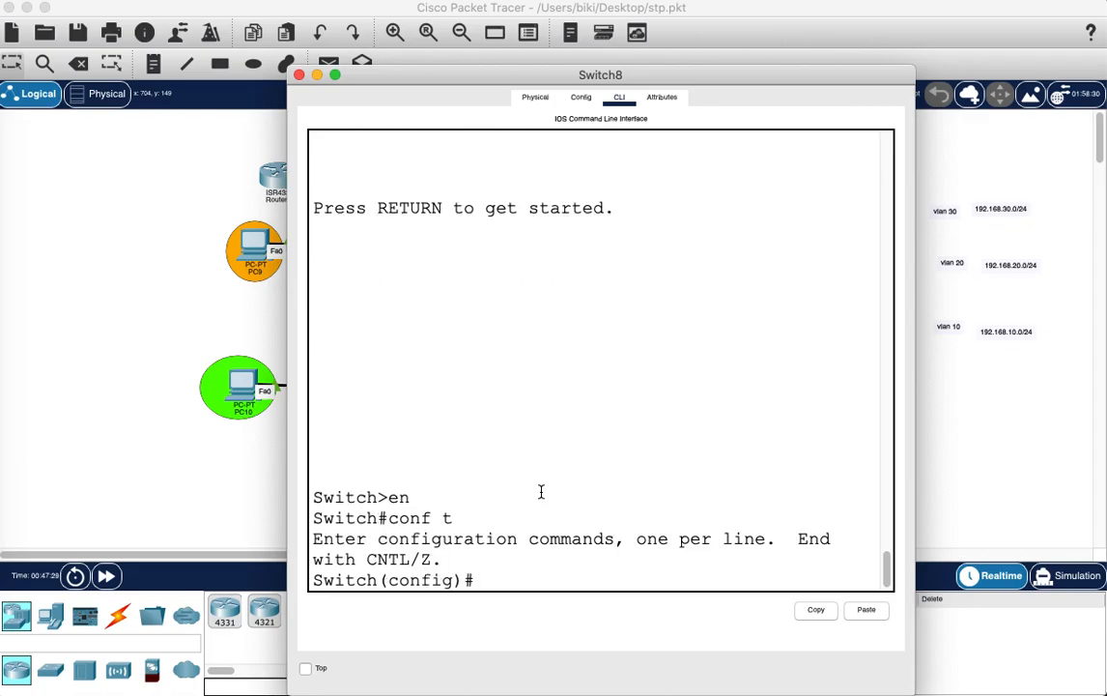
Make Switch8 the primary spanning-tree root for VLAN 20 with "spanning-tree vlan 20 root primary" and close its window.
text(sp)
key(Tab)
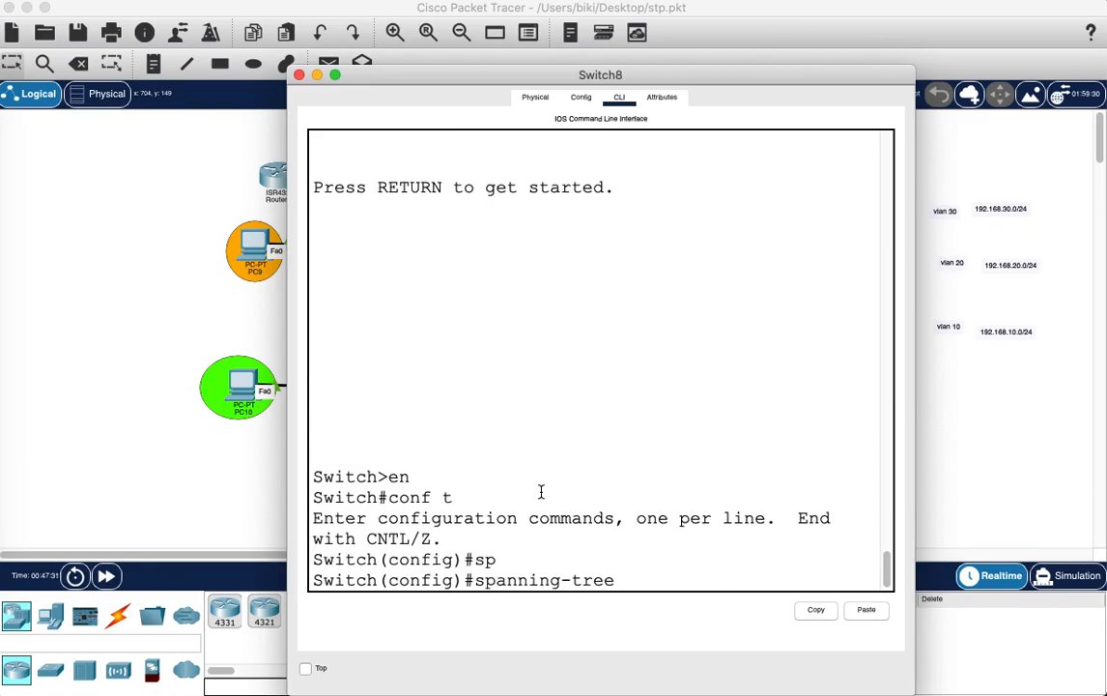
text(v)
key(Tab)
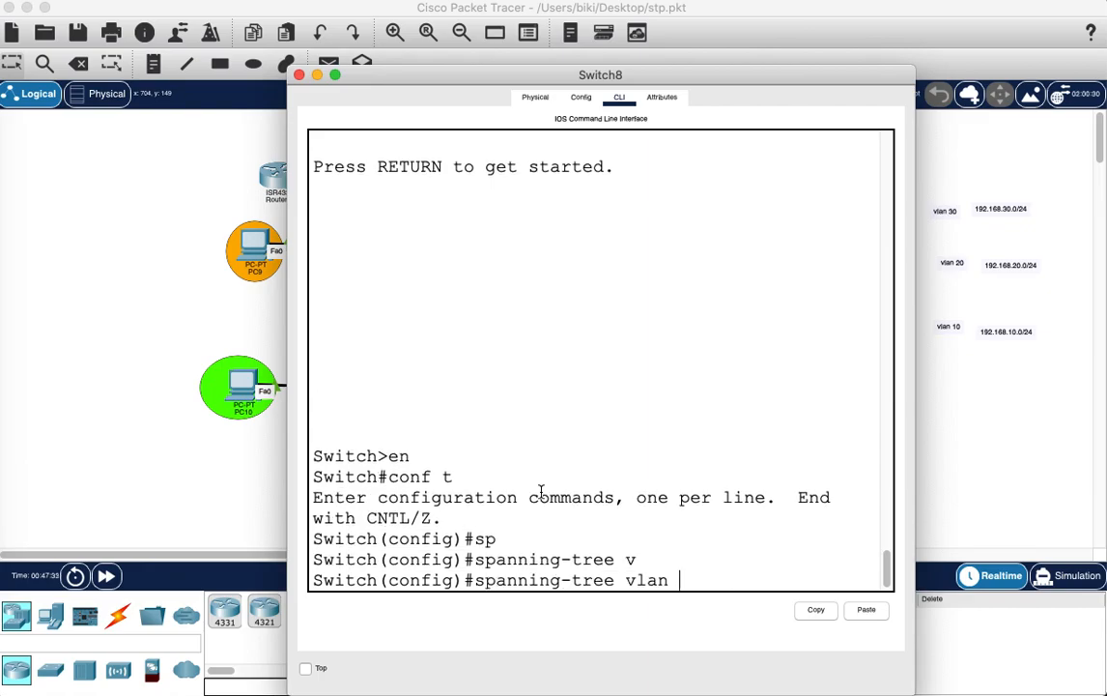
text(20 roo)
key(Tab)
text(p)
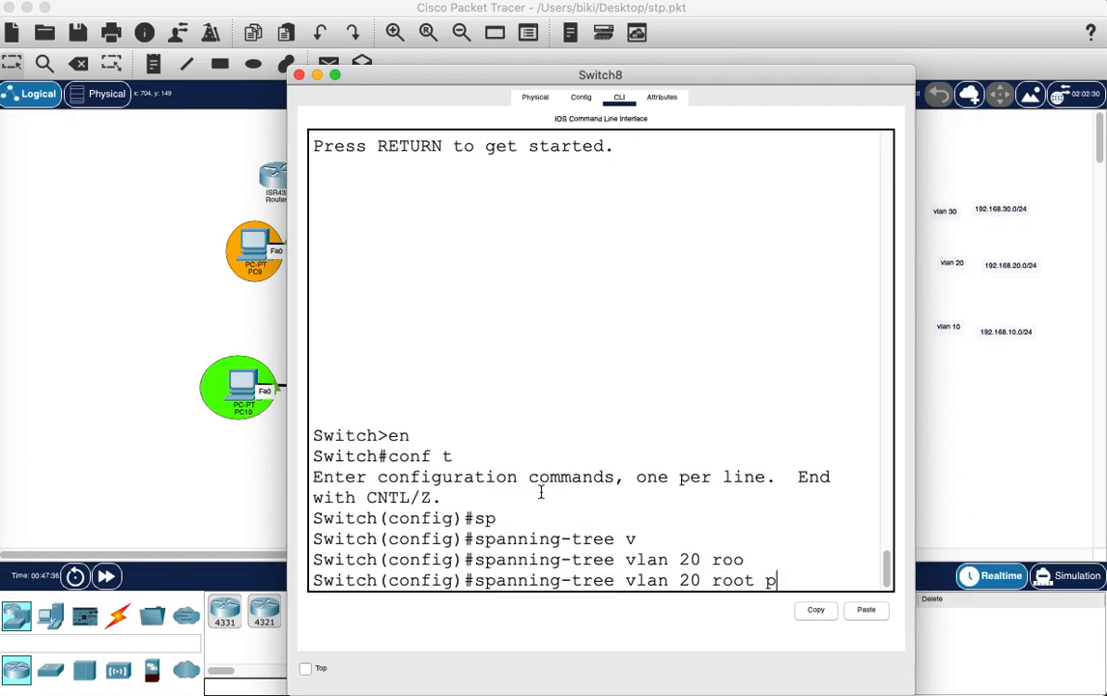
key(Tab)
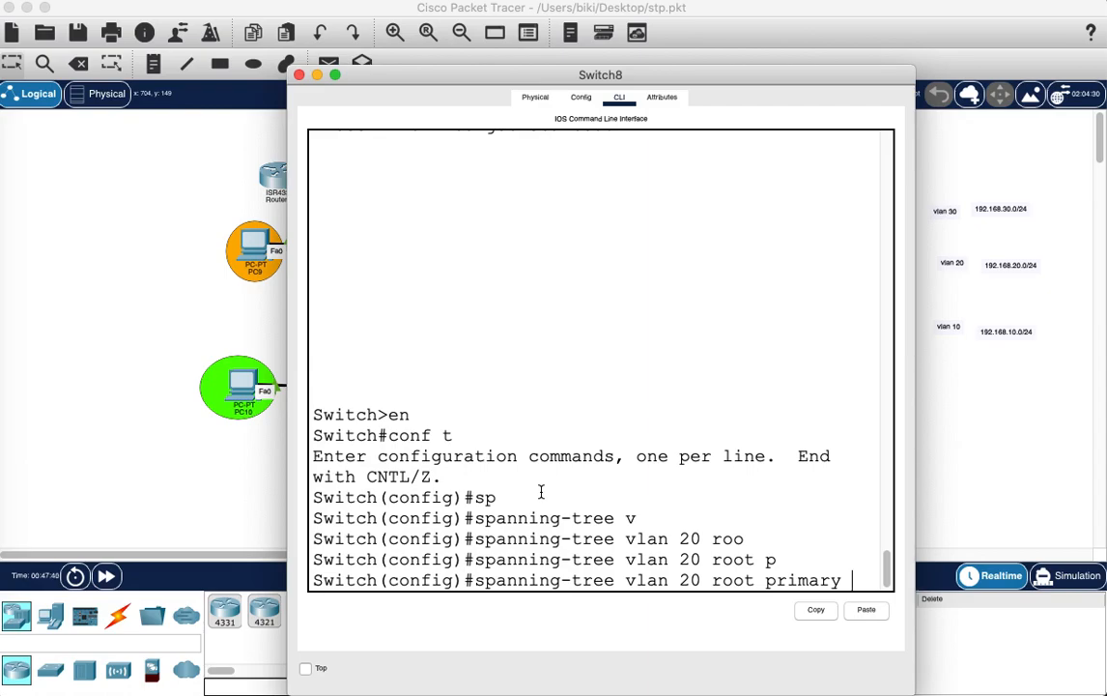
key(Return)
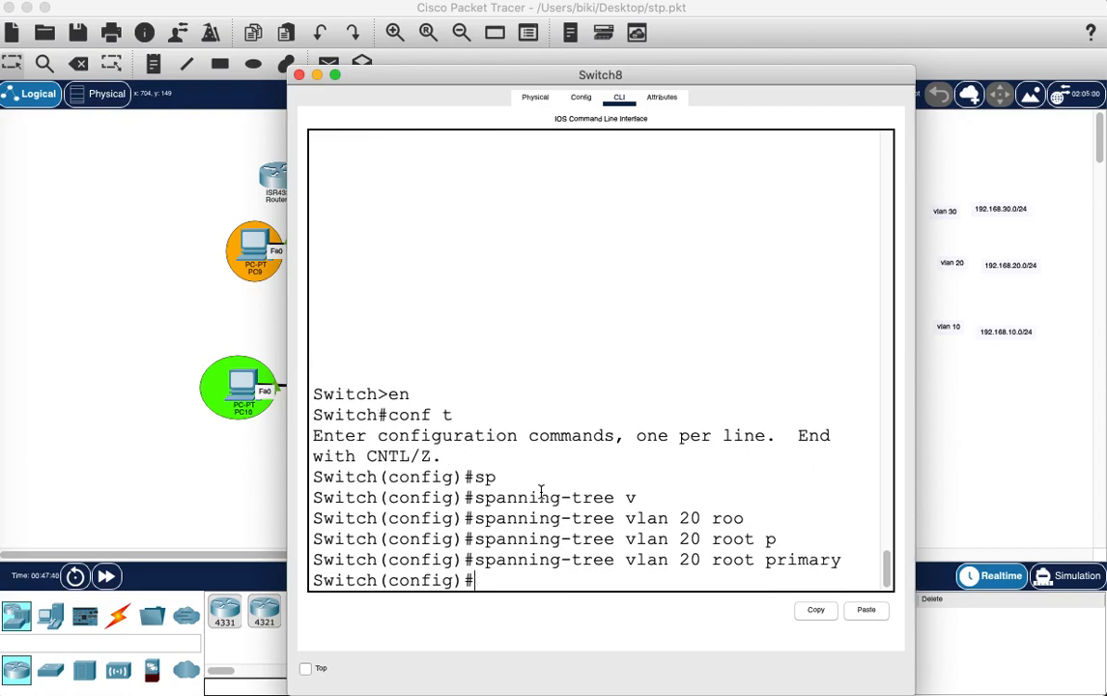
click(299, 75)
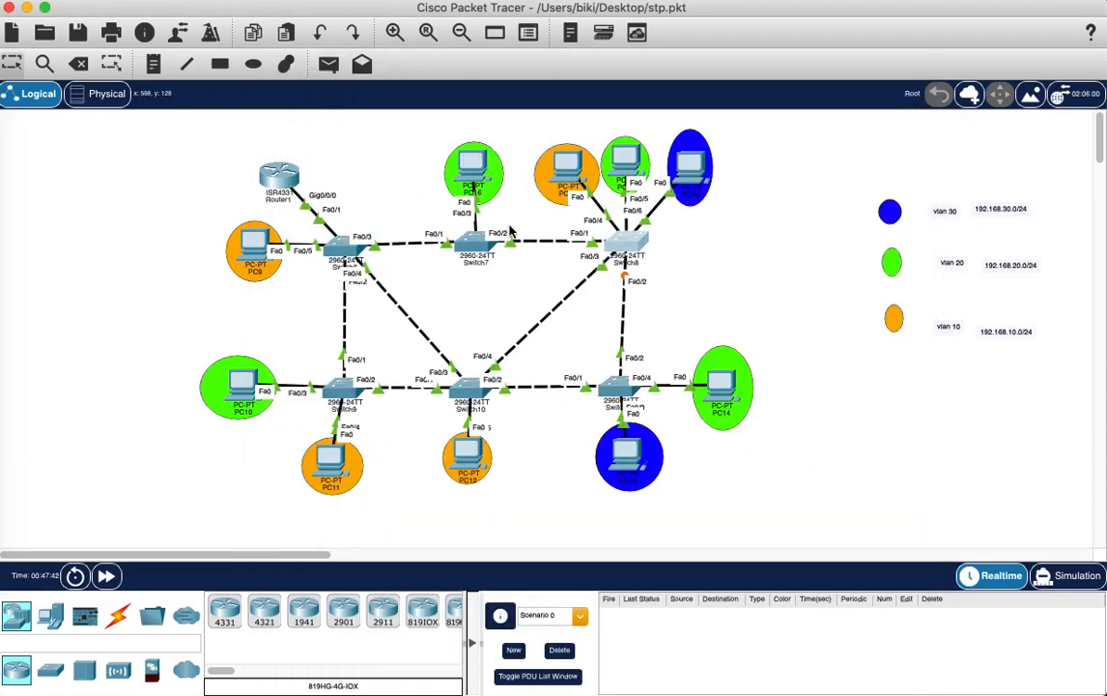
Open the command line of Switch11, the switch connecting PC14, and enter global configuration mode.
click(623, 396)
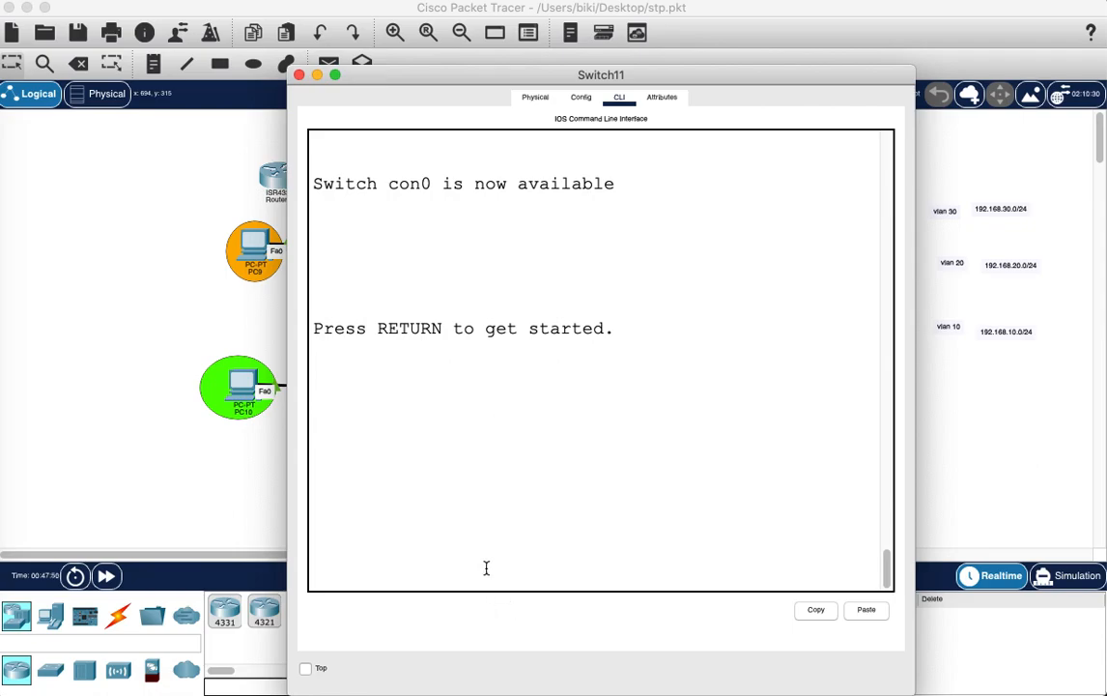
drag(507, 92, 491, 473)
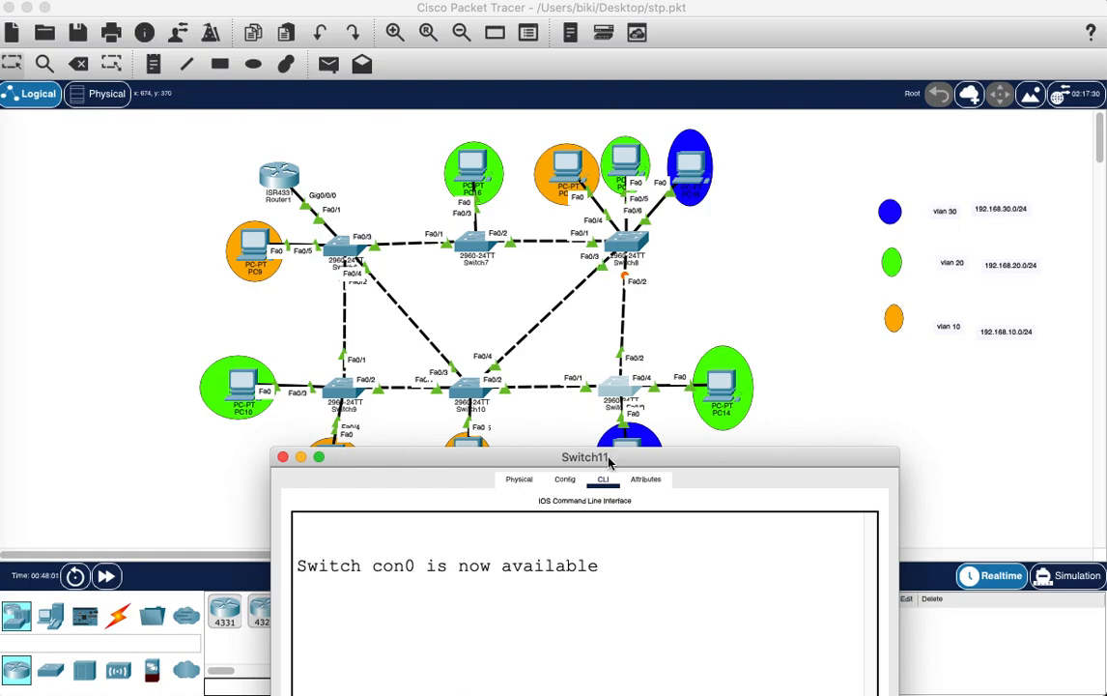
drag(608, 463, 575, 467)
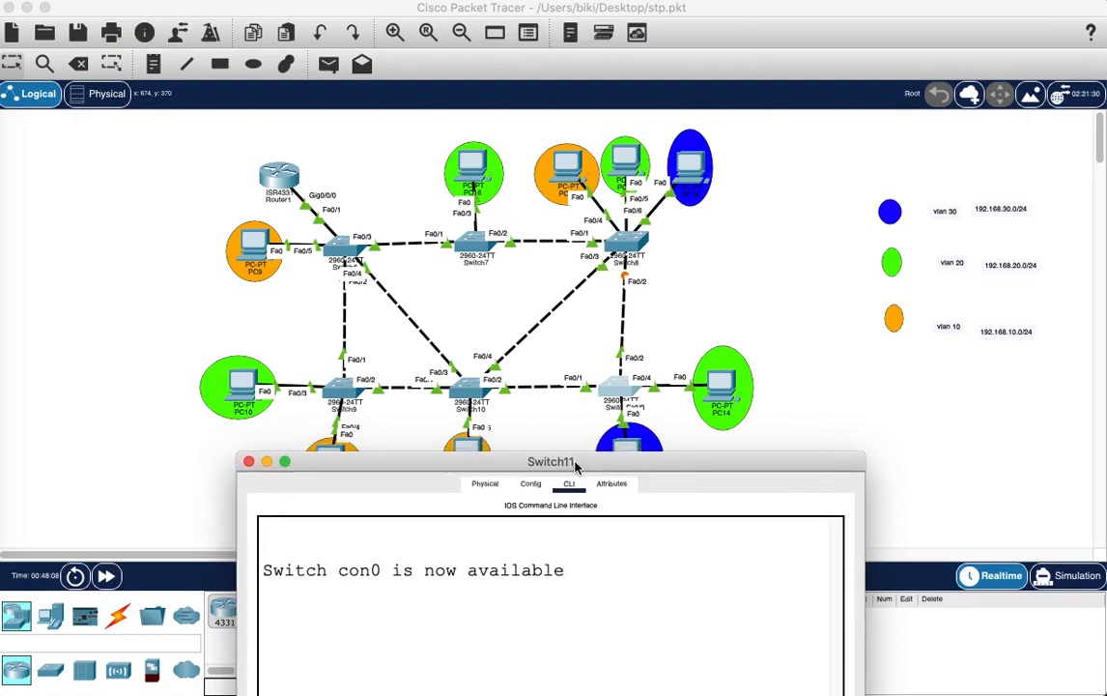
drag(575, 467, 589, 90)
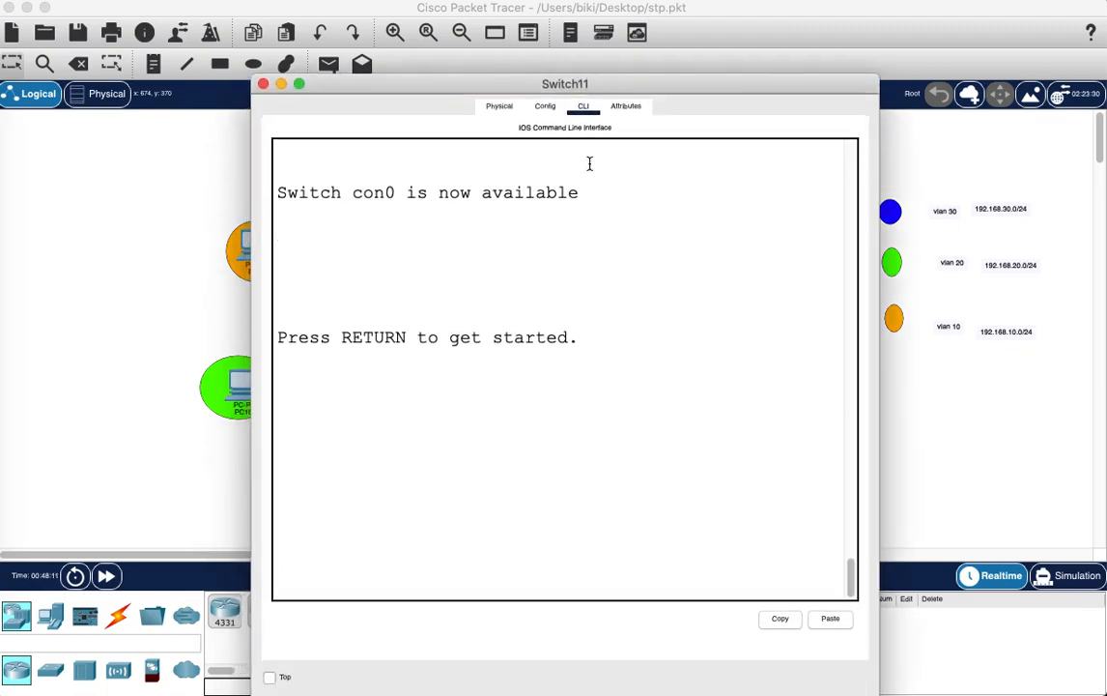
click(443, 570)
key(Return)
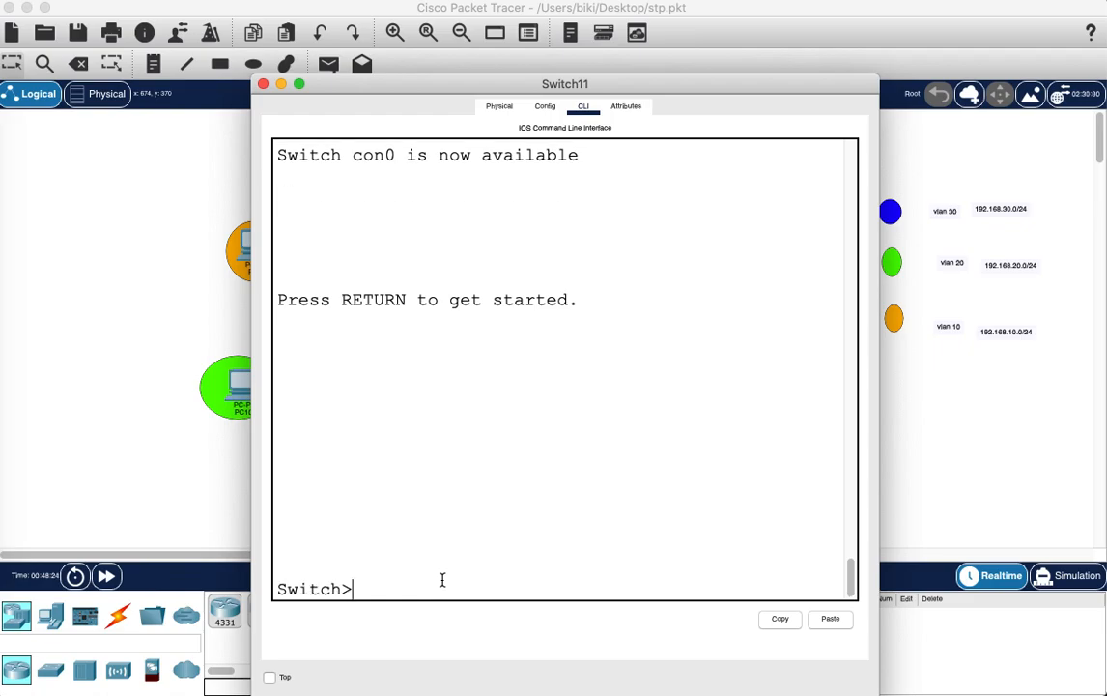
text(en)
key(Return)
text(cong)
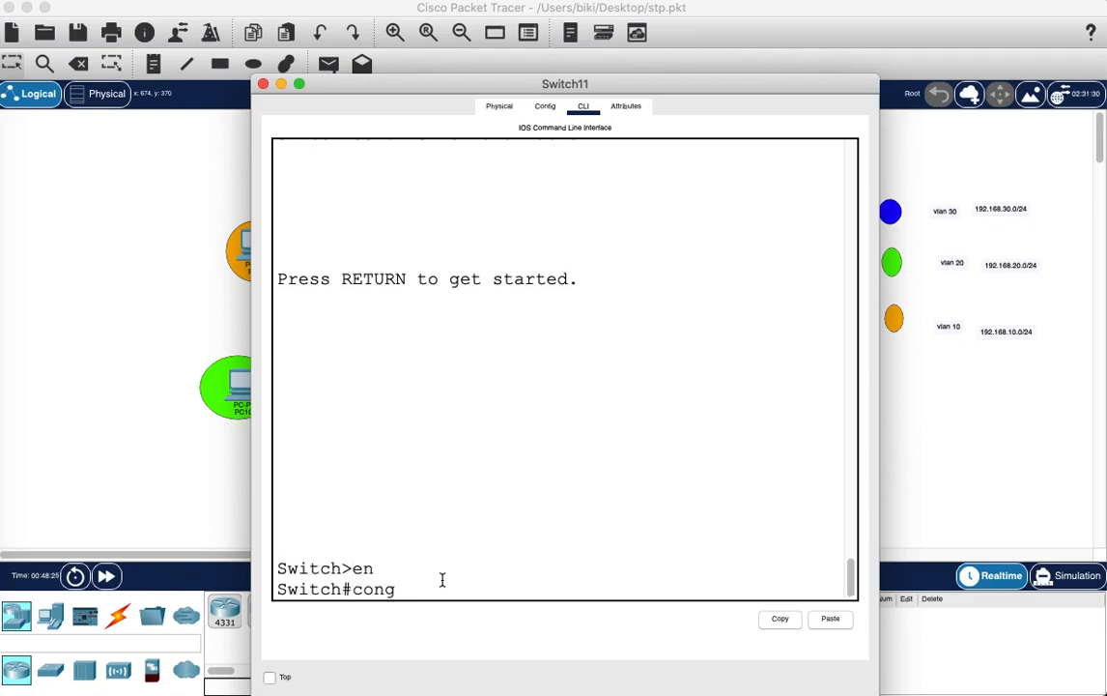
key(BackSpace)
text(f t)
key(Return)
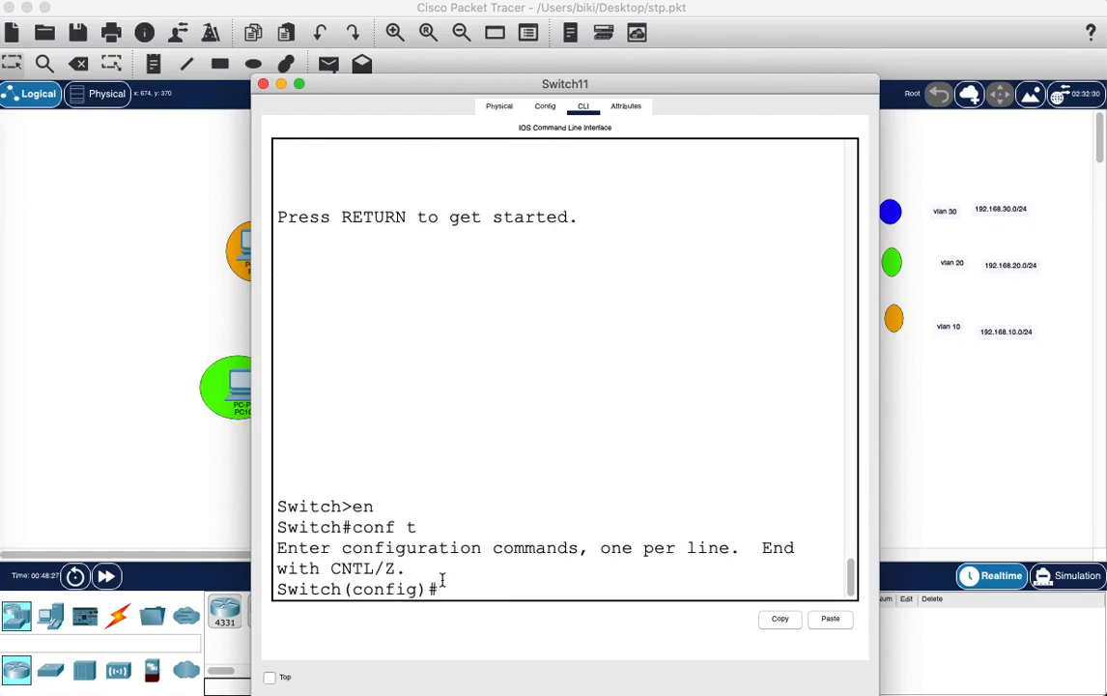
Make Switch11 the primary spanning-tree root for VLAN 30 with "spanning-tree vlan 30 root primary" and close its window.
text(sp)
key(Tab)
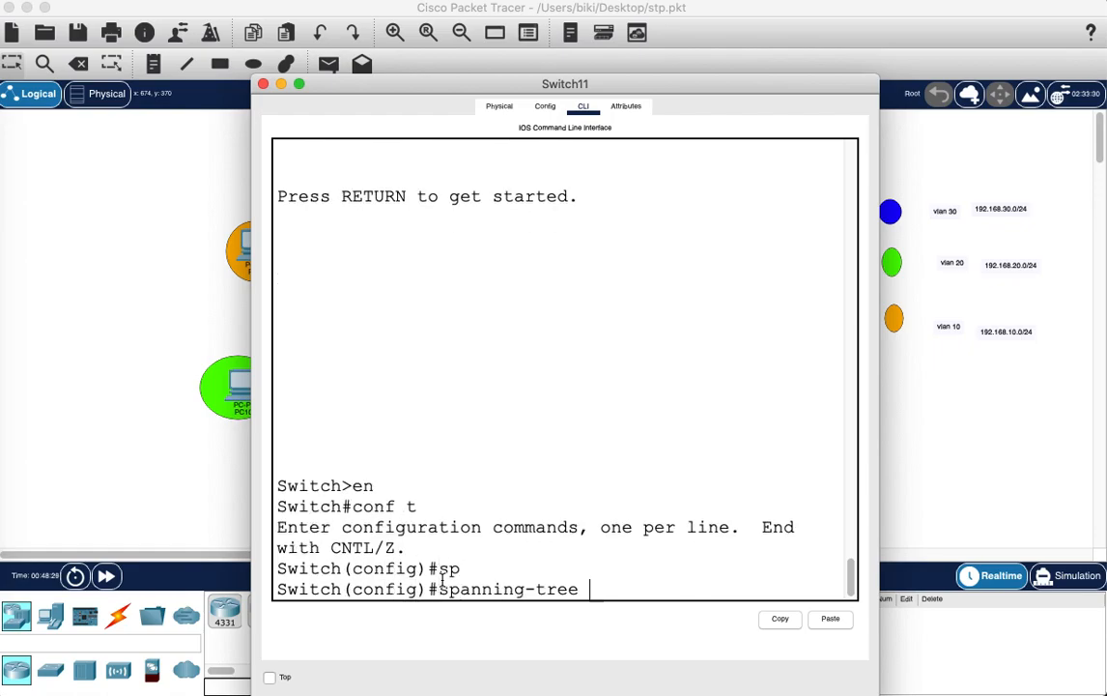
key(Tab)
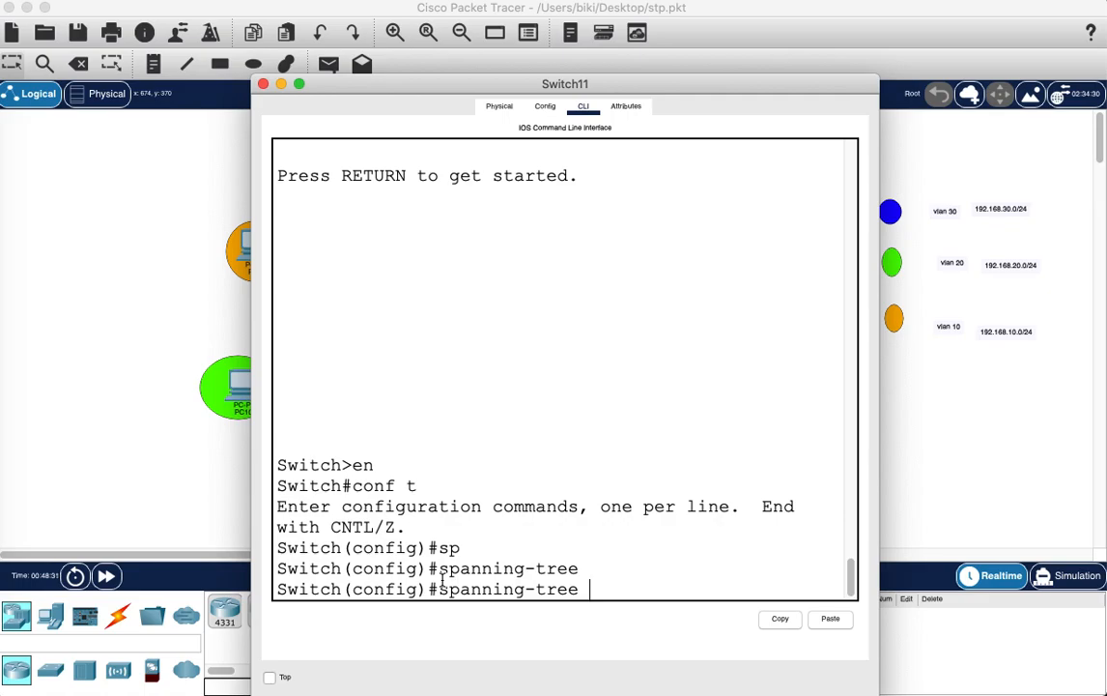
text(vla)
key(Tab)
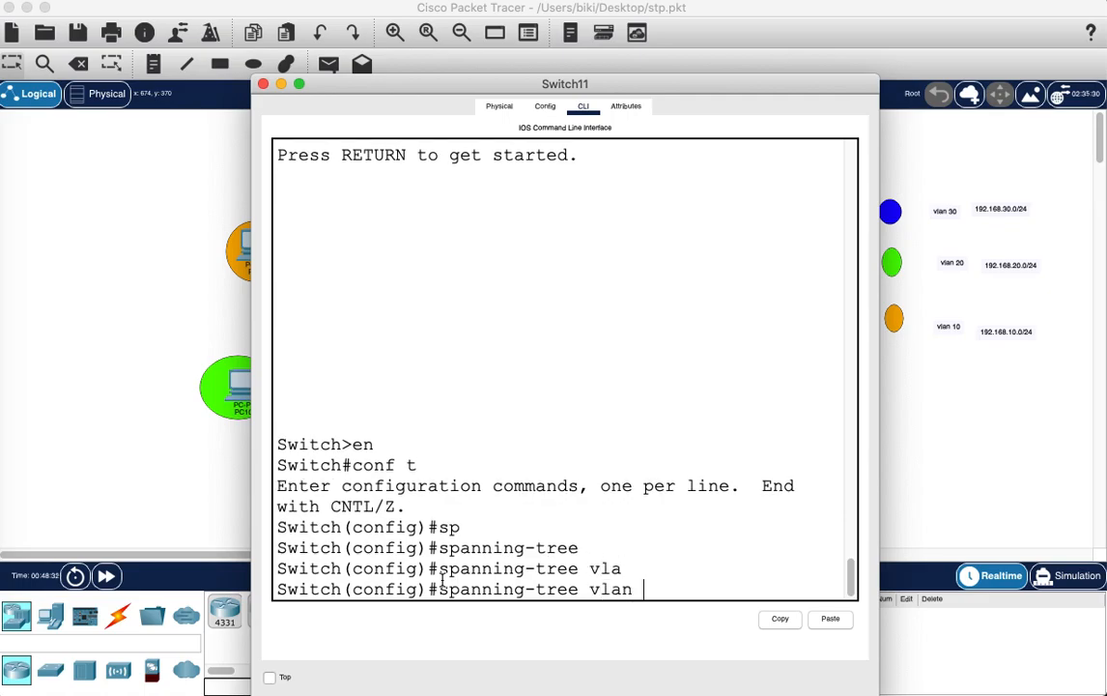
text(30 r)
key(Tab)
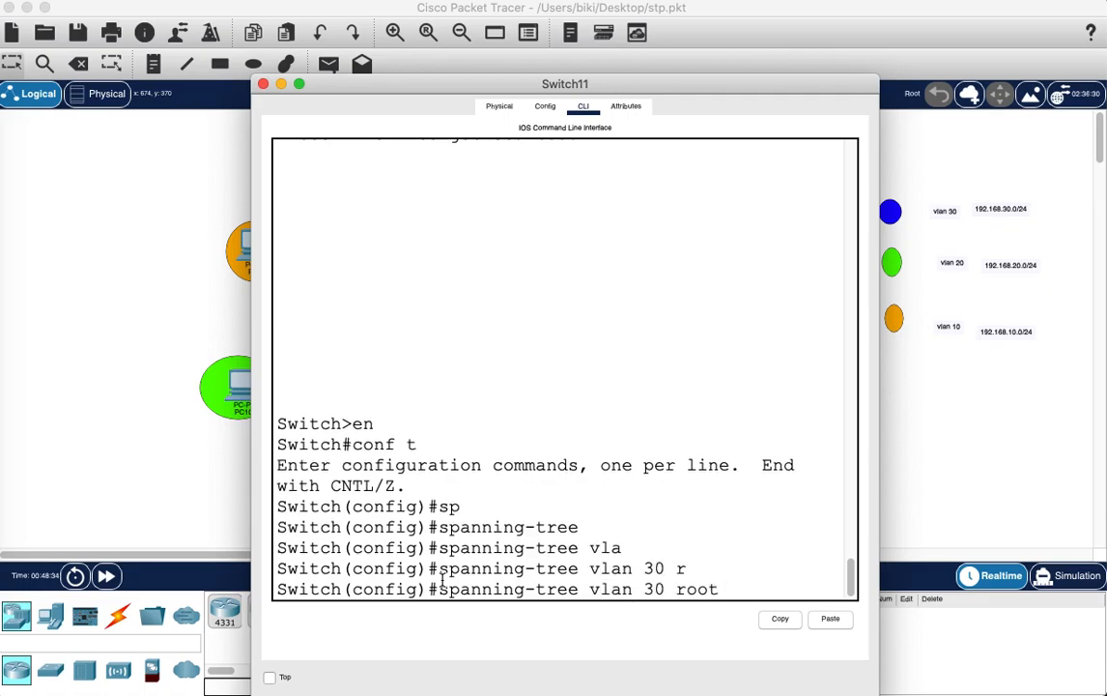
text(p)
key(Tab)
key(Return)
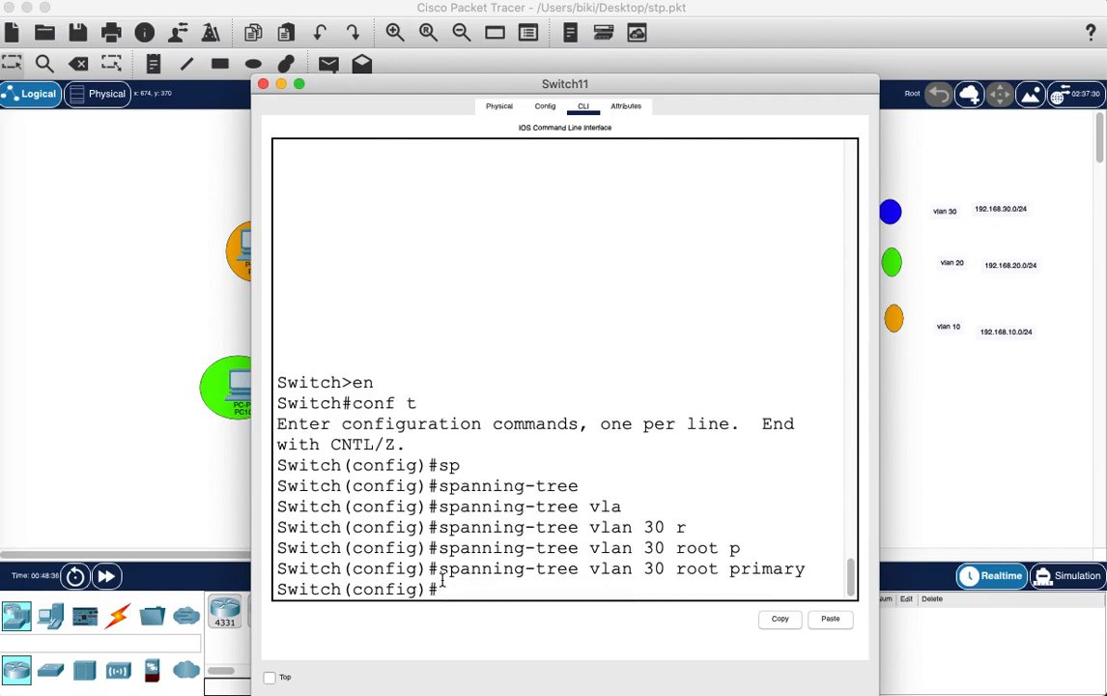
click(263, 84)
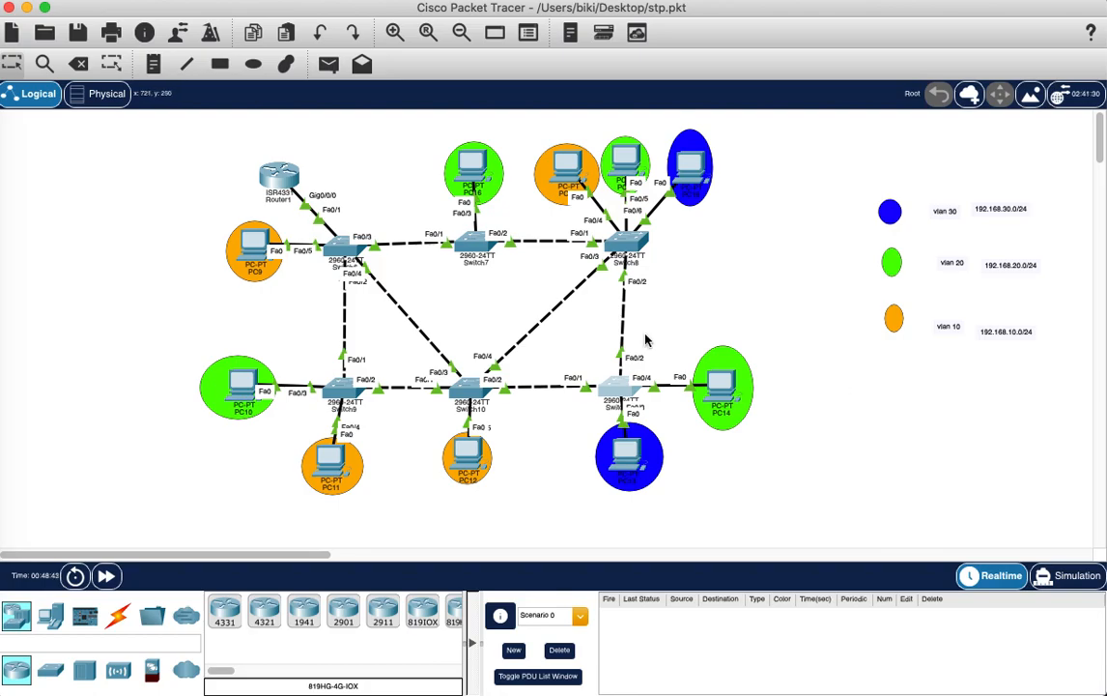
Test VLAN 10 connectivity by sending simple PDUs from PC9 to PC11, PC12 and PC15.
click(330, 65)
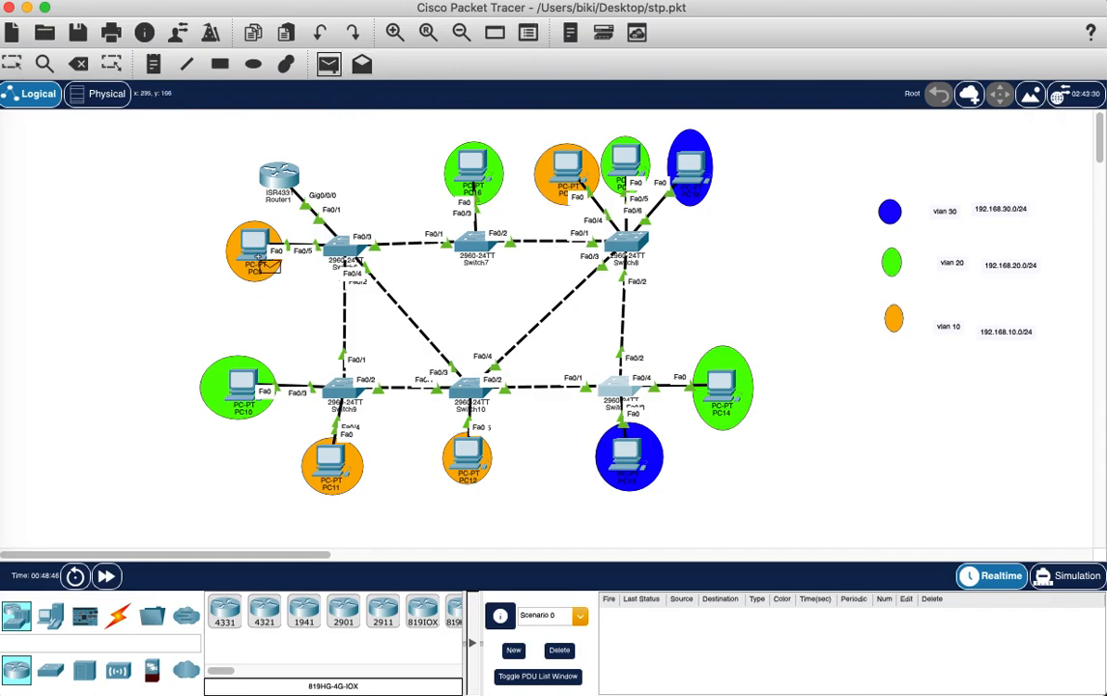
click(257, 247)
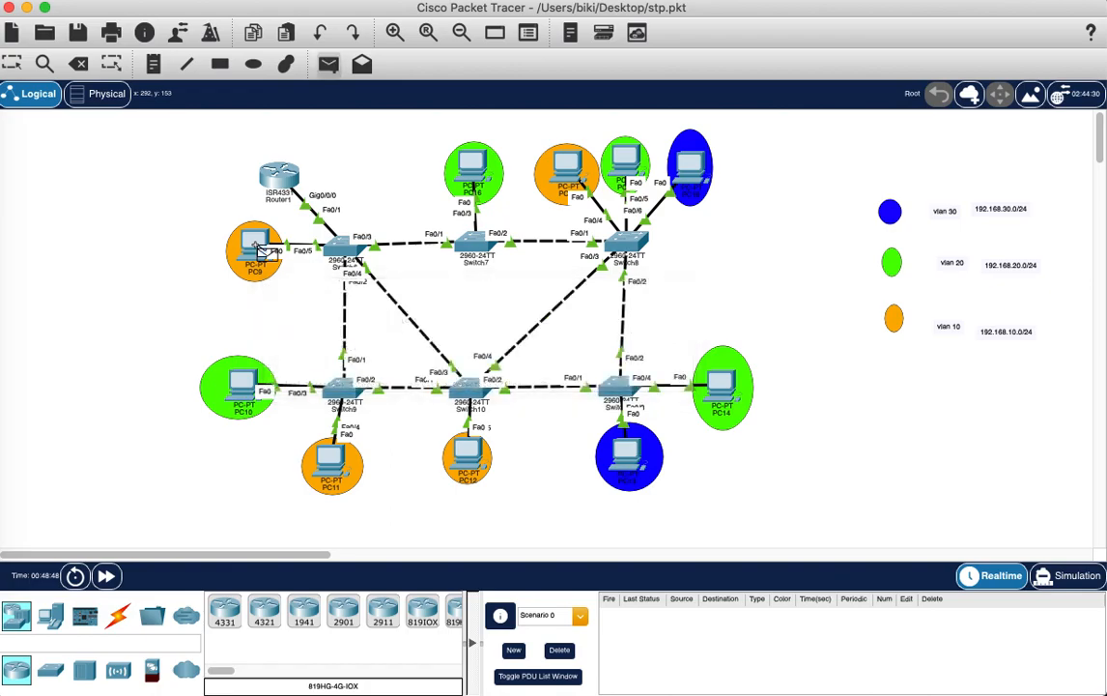
click(331, 462)
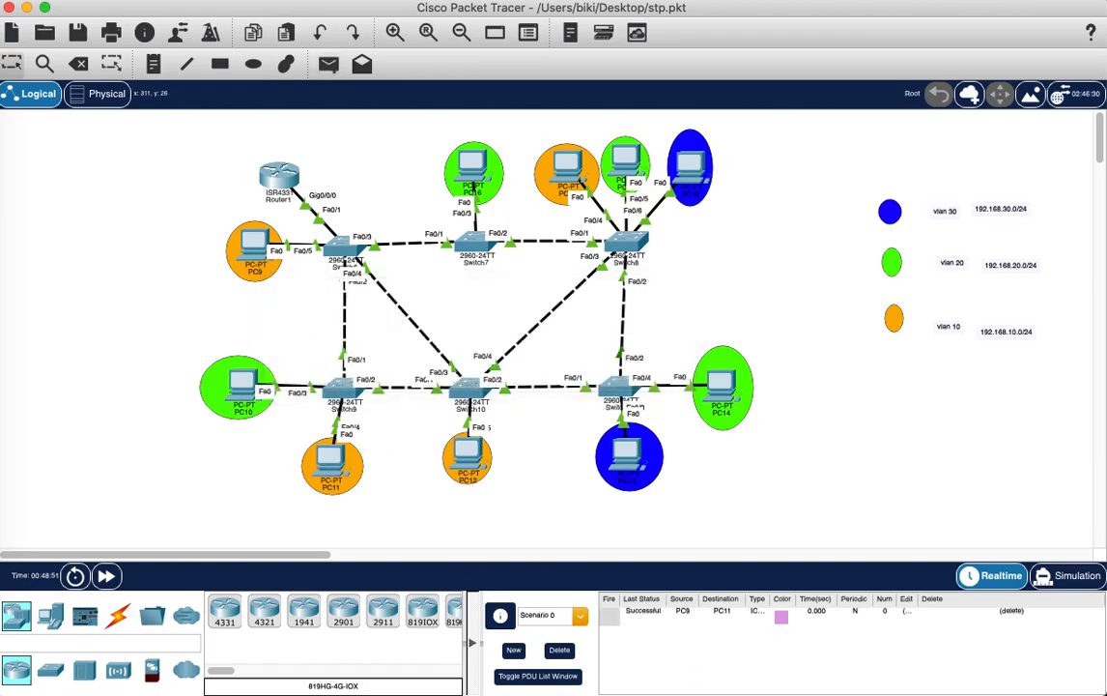
click(330, 65)
click(256, 244)
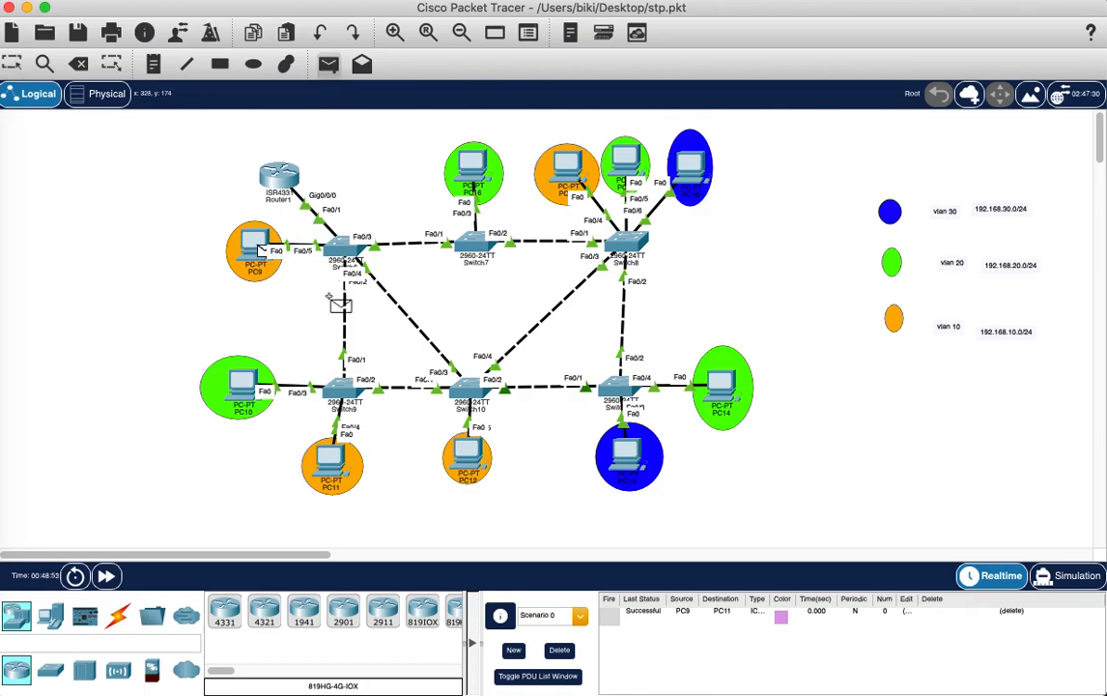
click(463, 456)
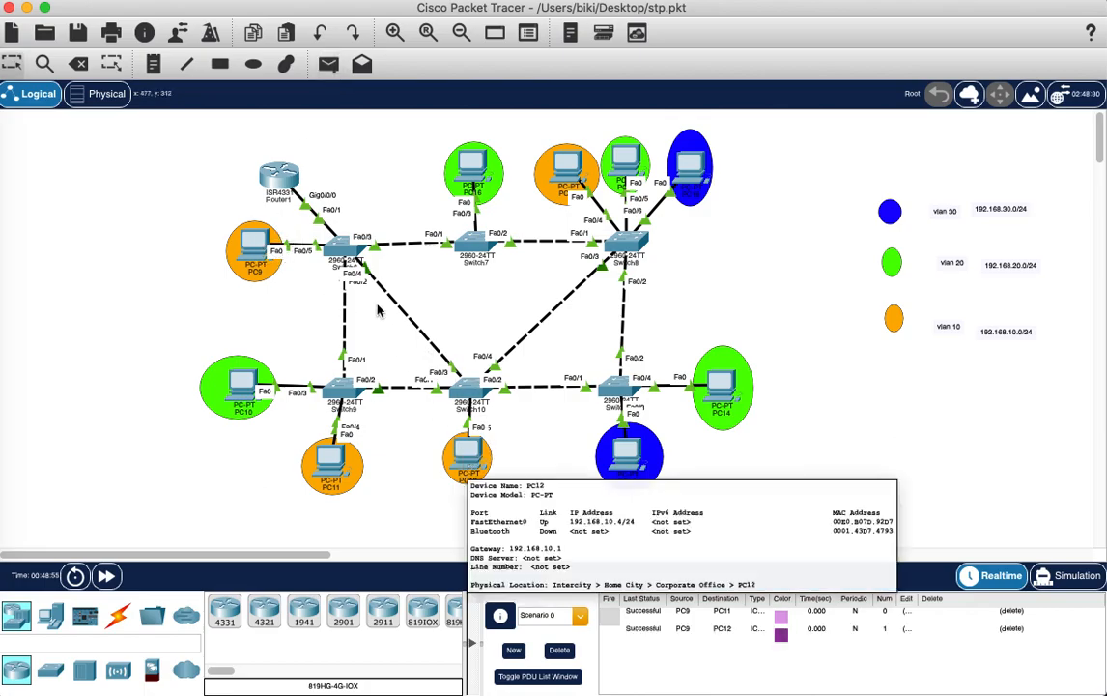
click(236, 232)
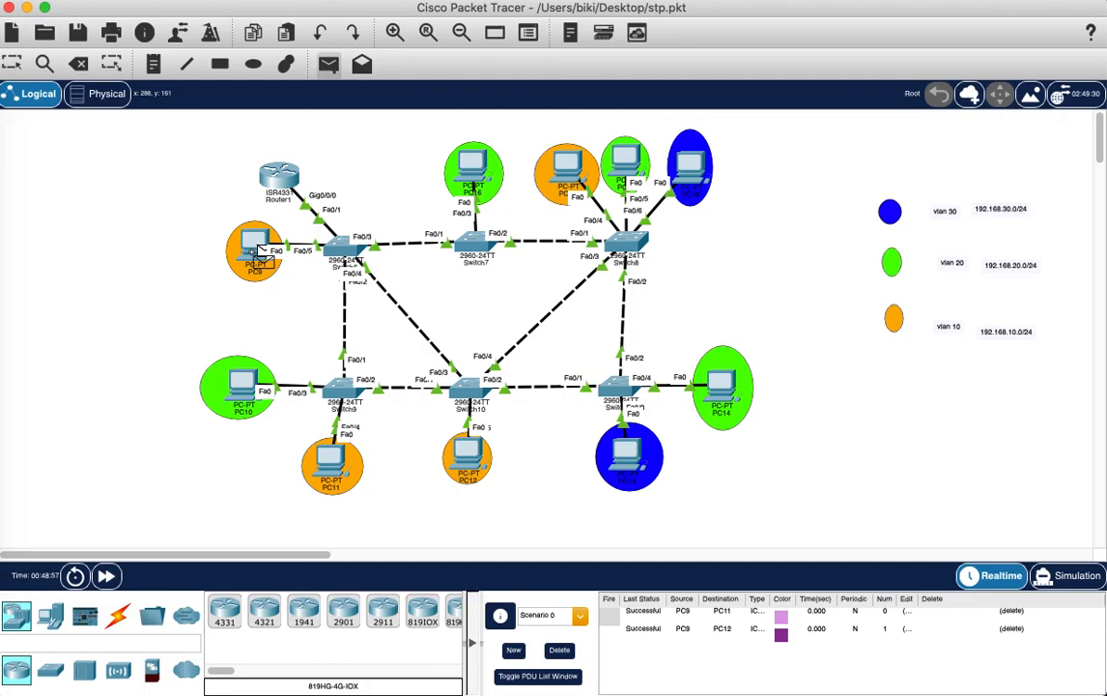
click(566, 169)
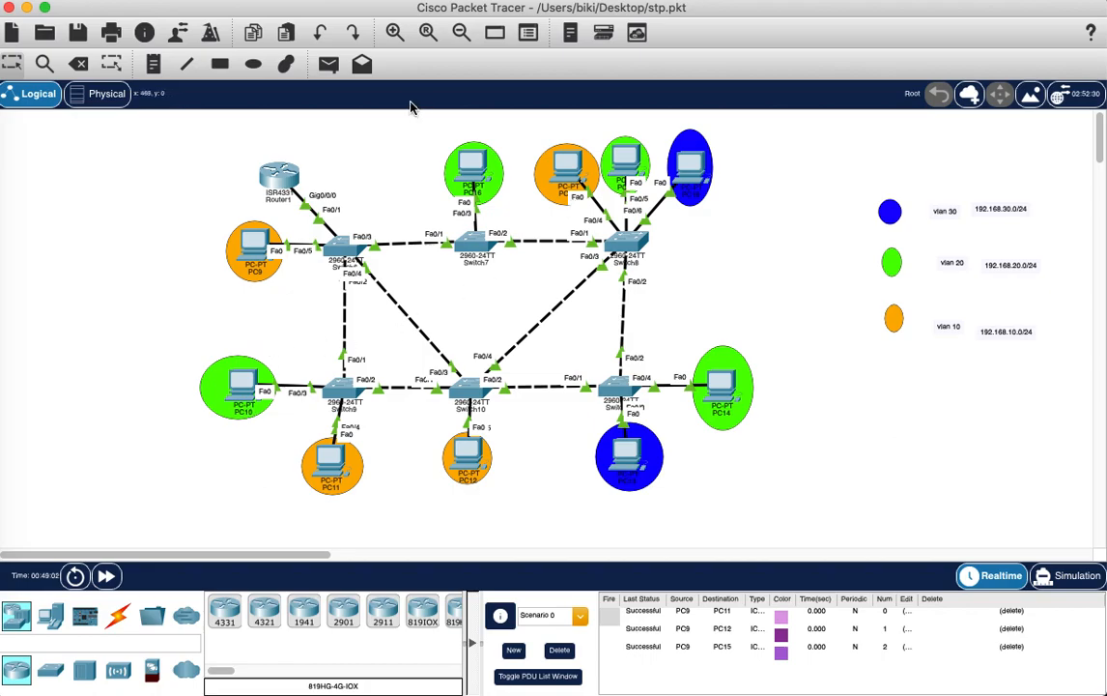
Test VLAN 20 connectivity by sending simple PDUs from PC10 to PC16 and PC14.
click(329, 64)
click(249, 388)
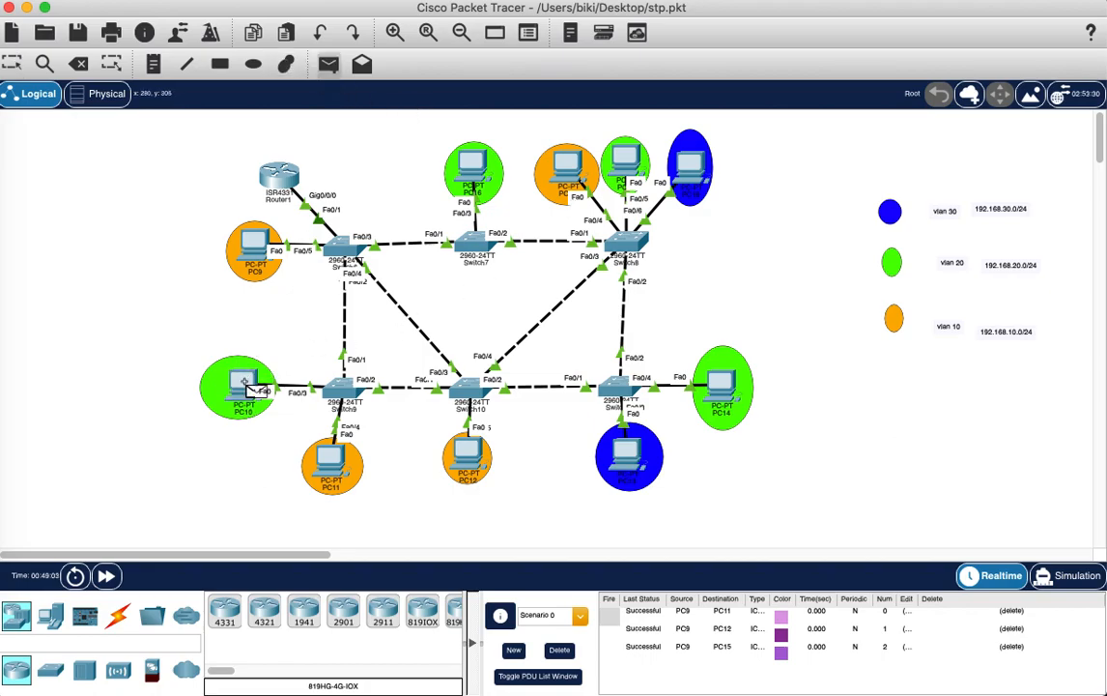
click(473, 169)
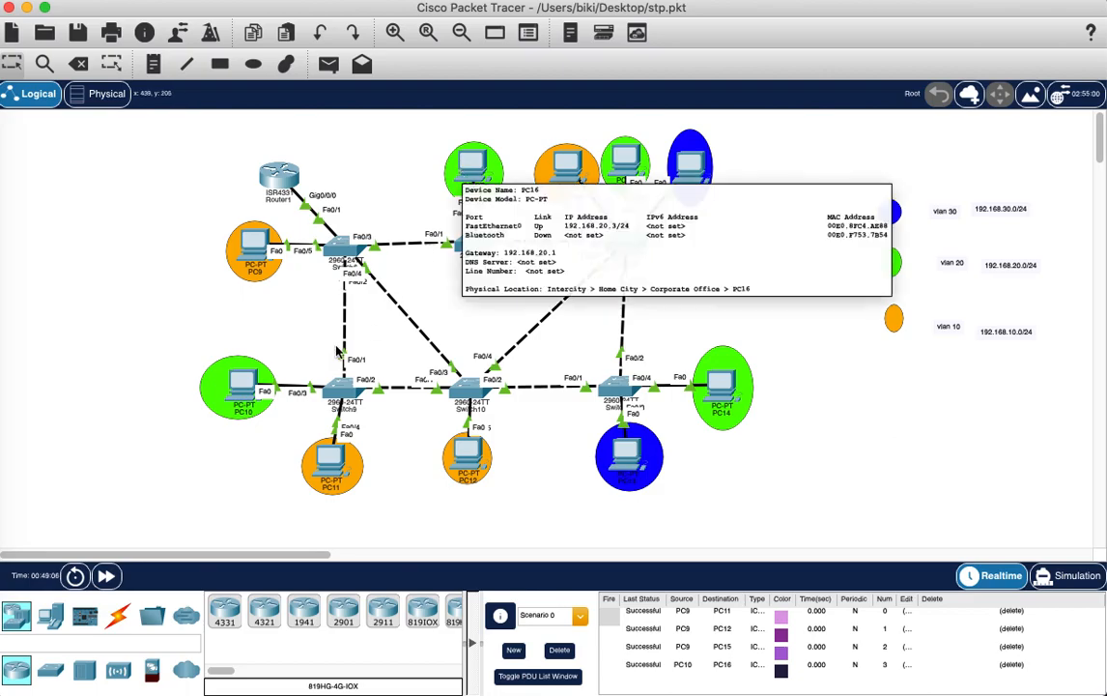
click(328, 64)
click(244, 386)
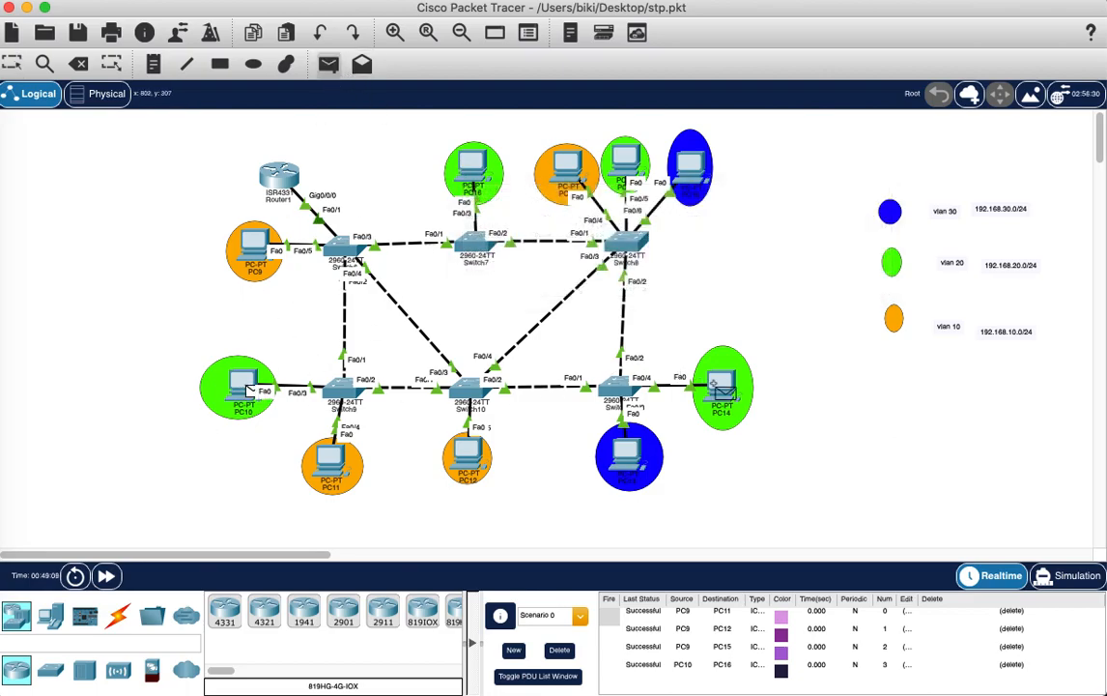
click(719, 389)
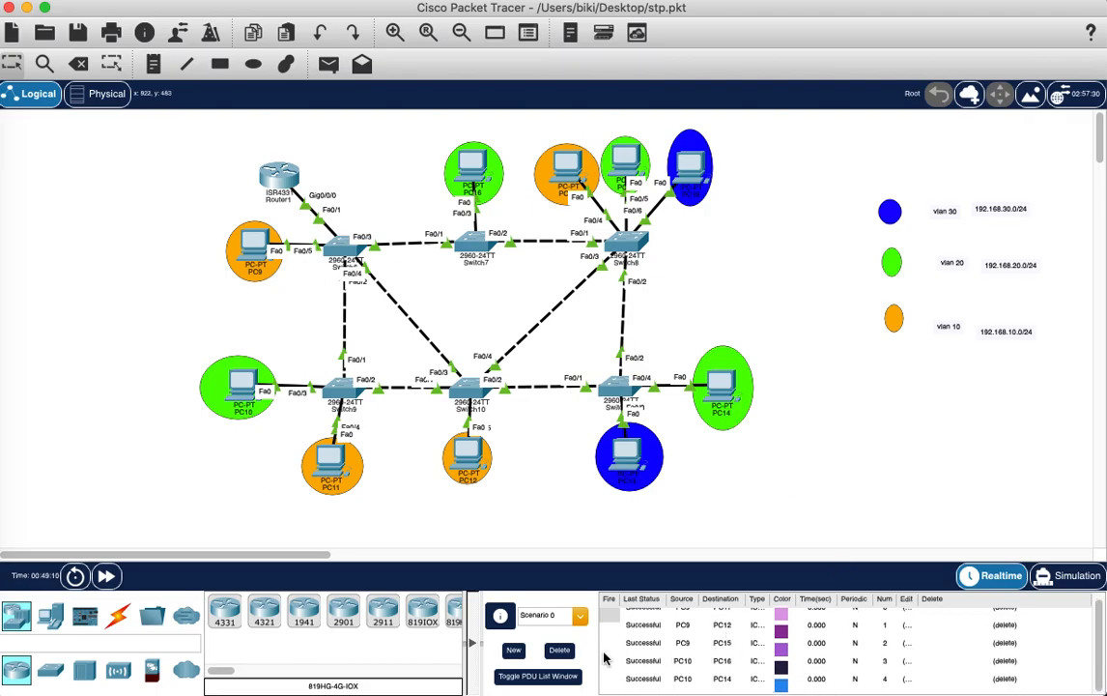
Delete the scenario's test PDUs and test VLAN 30 connectivity with a simple PDU from PC13 to PC18.
click(560, 650)
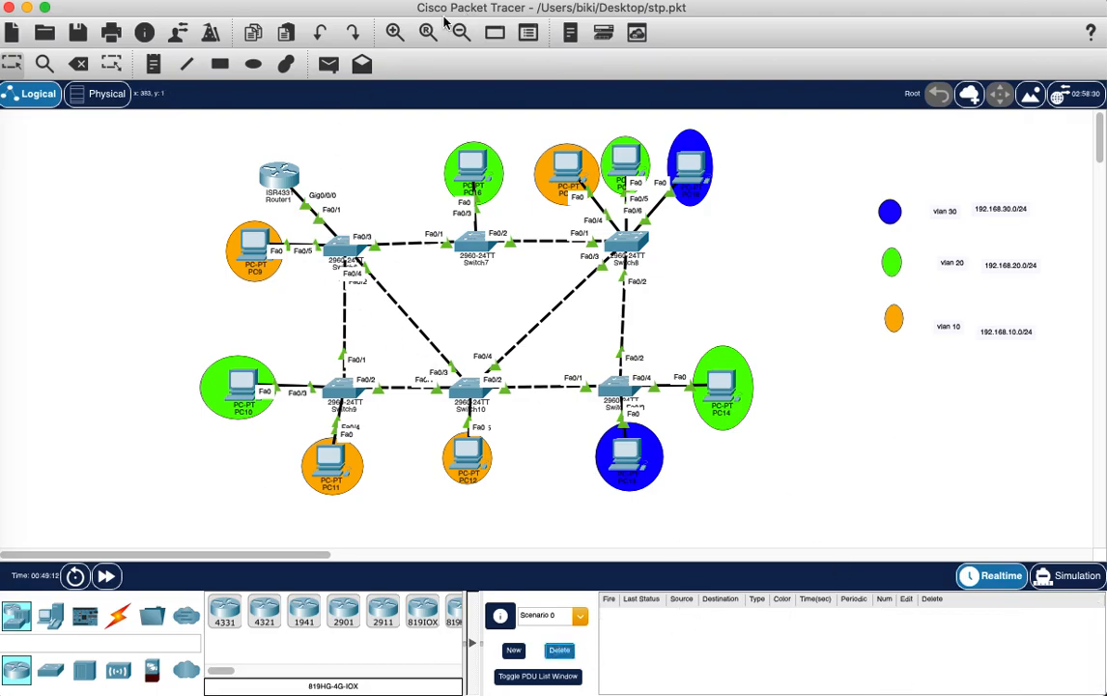
click(327, 63)
click(629, 454)
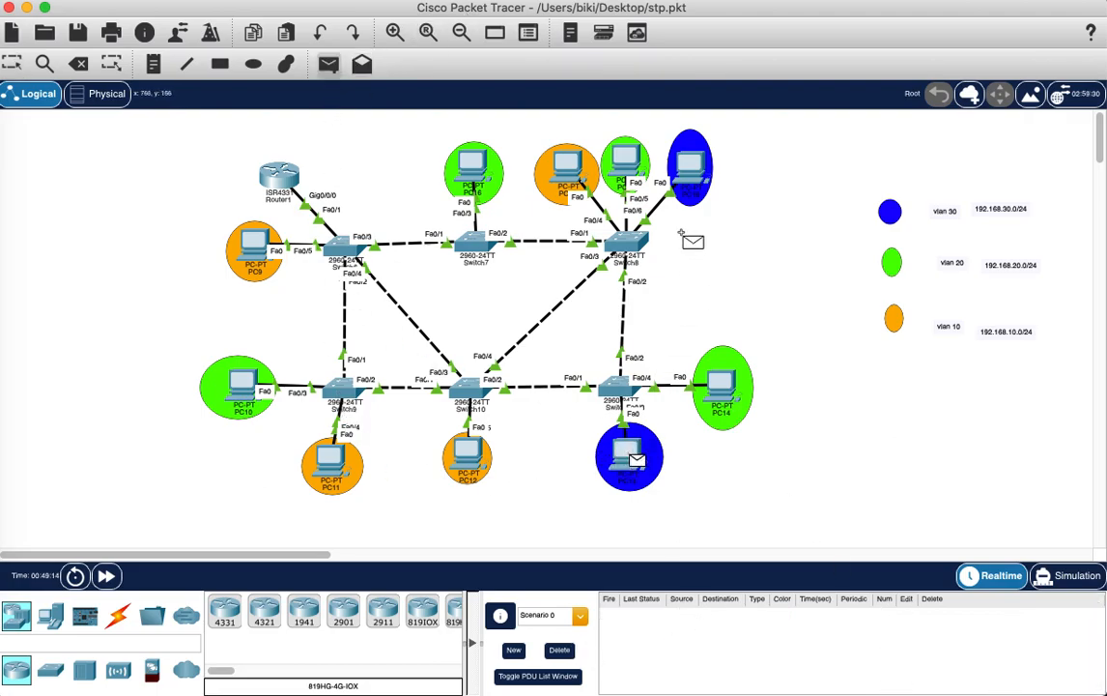
click(692, 168)
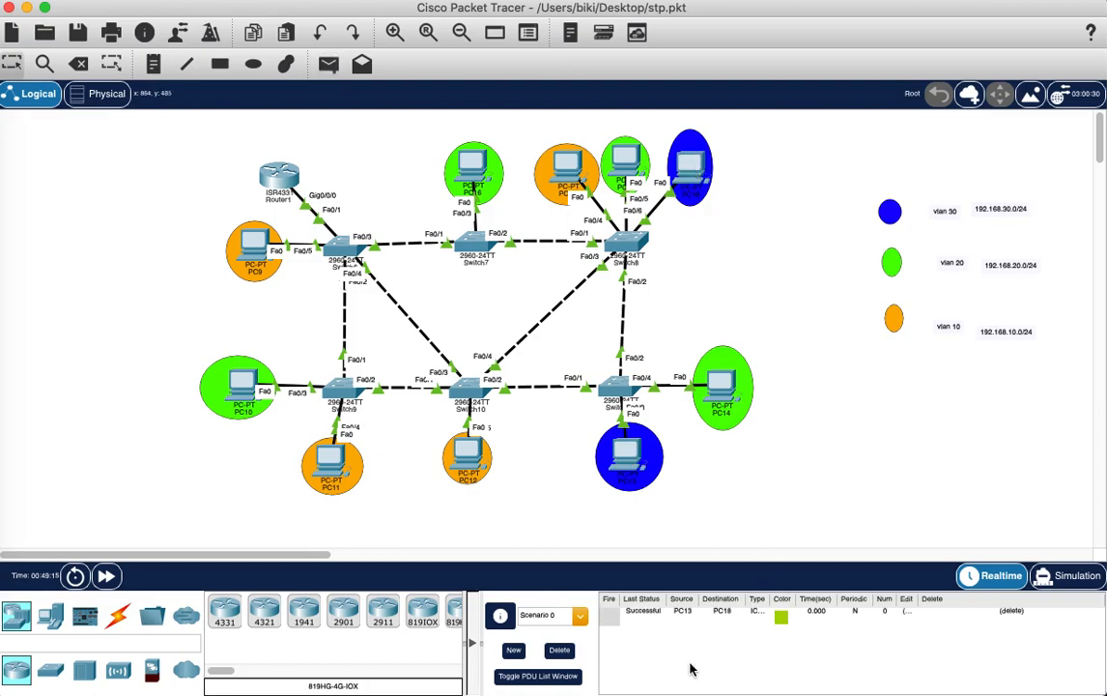